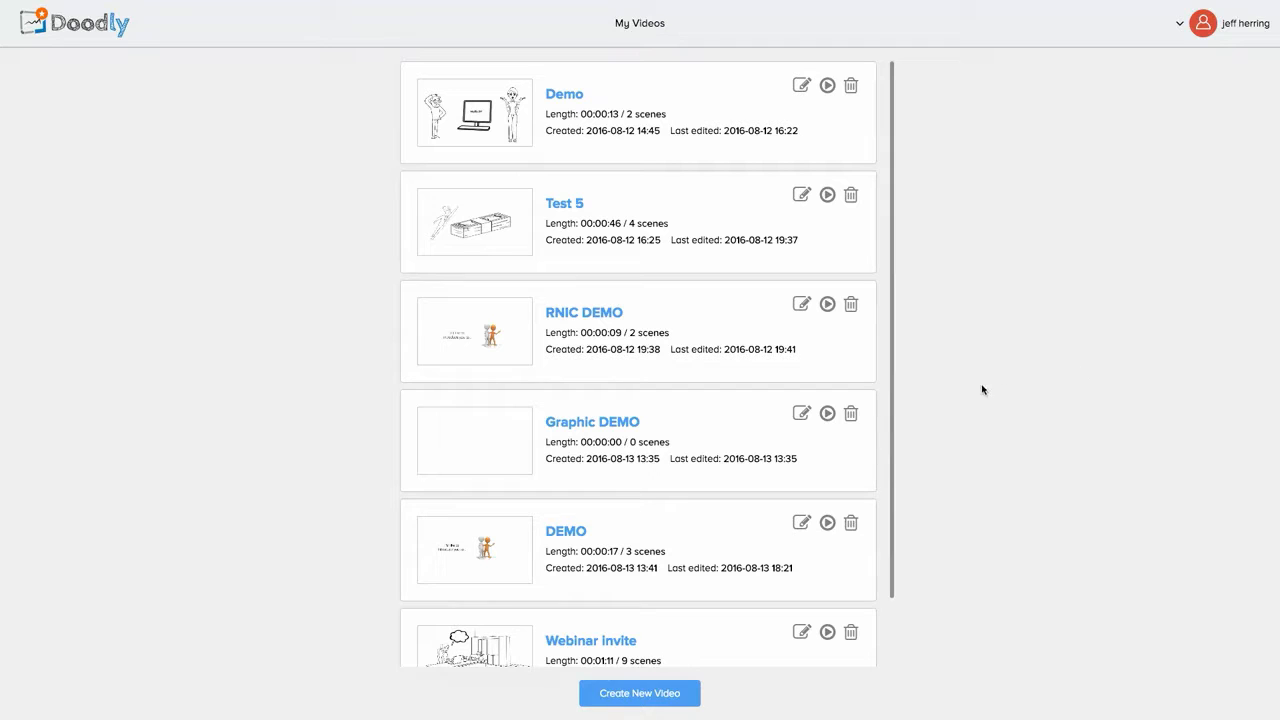
Step: Delete the Test 5 video card and confirm the deletion
left_click(850, 194)
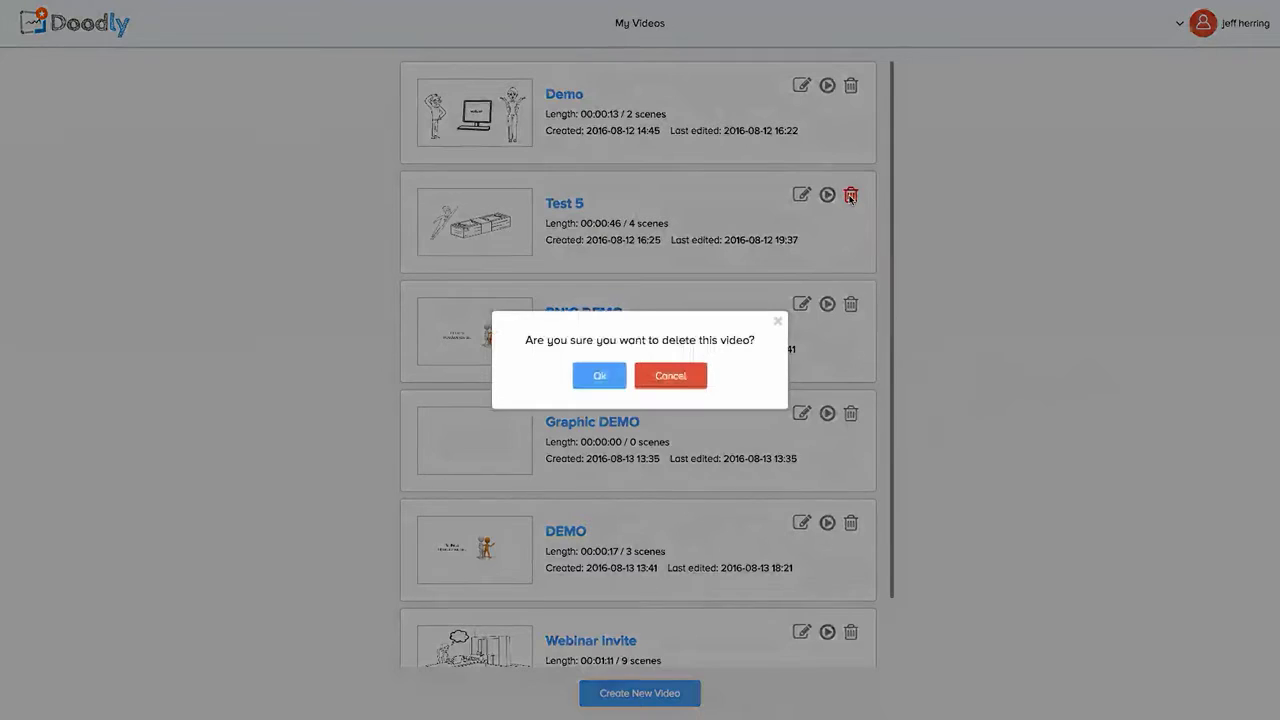
left_click(600, 377)
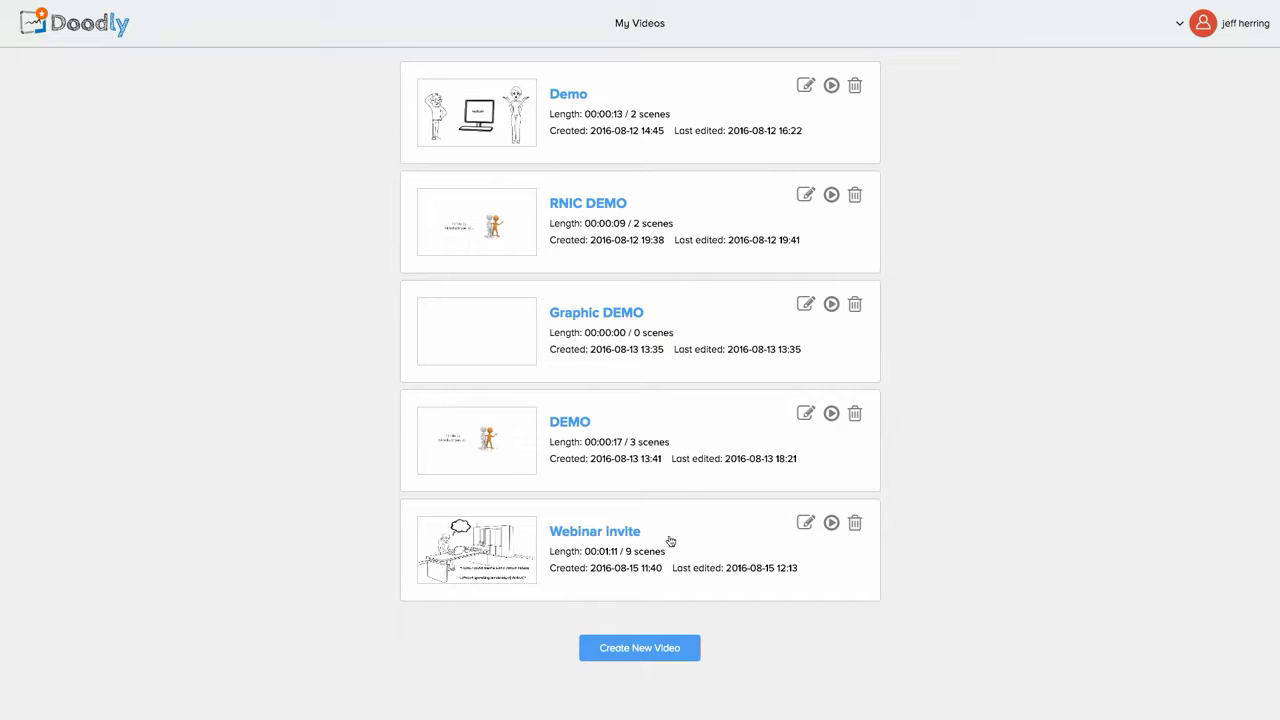
Step: Create a new Whiteboard-style video titled 'Doodly Dashboard DEMO'
left_click(627, 650)
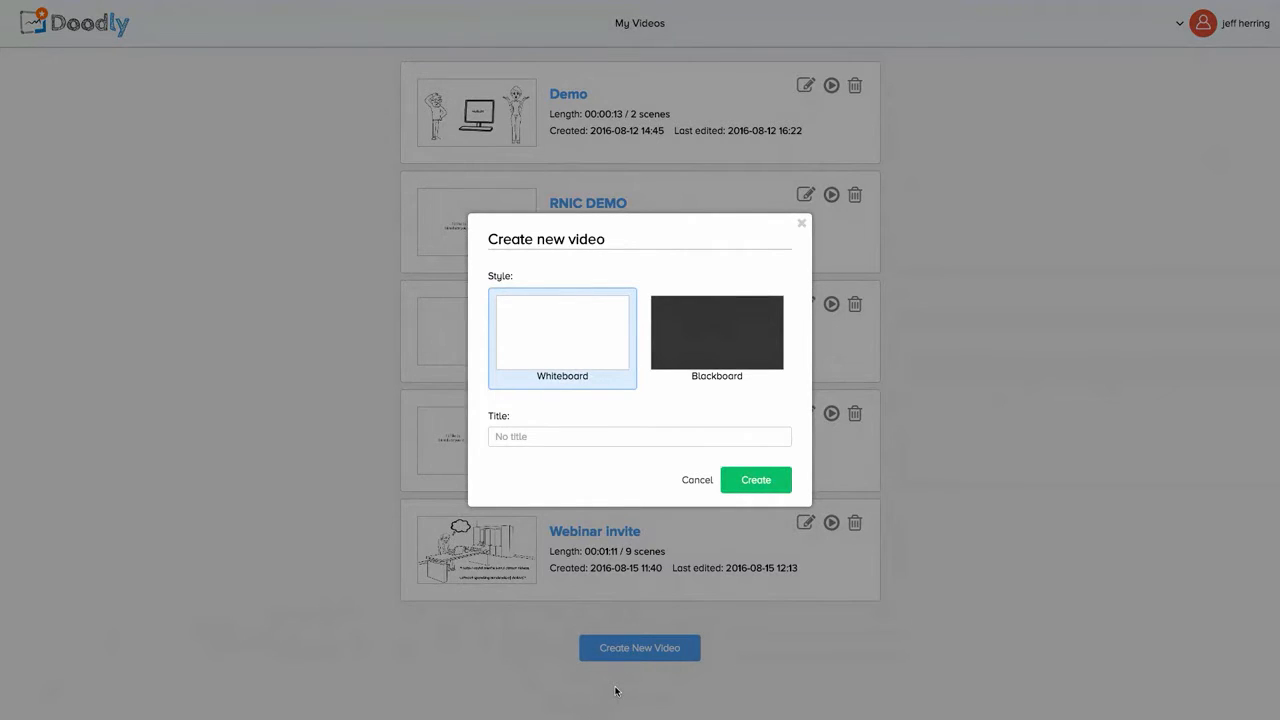
left_click(649, 437)
left_click(695, 347)
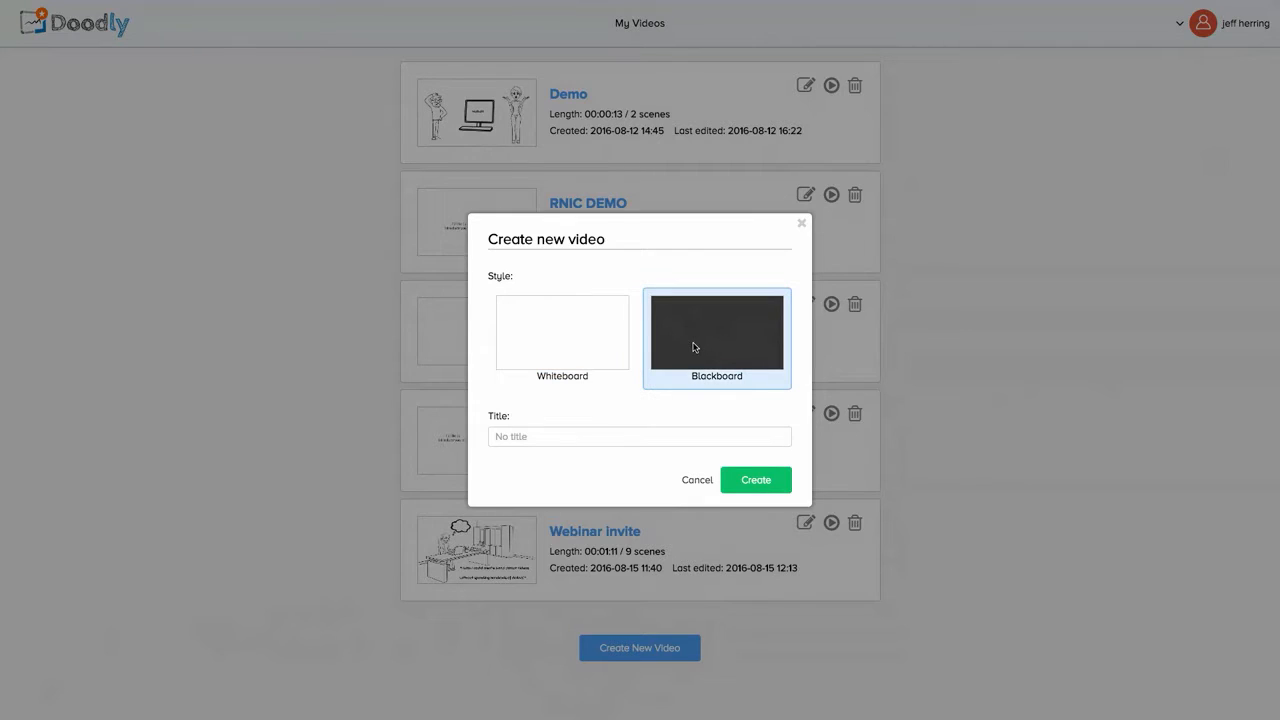
left_click(563, 353)
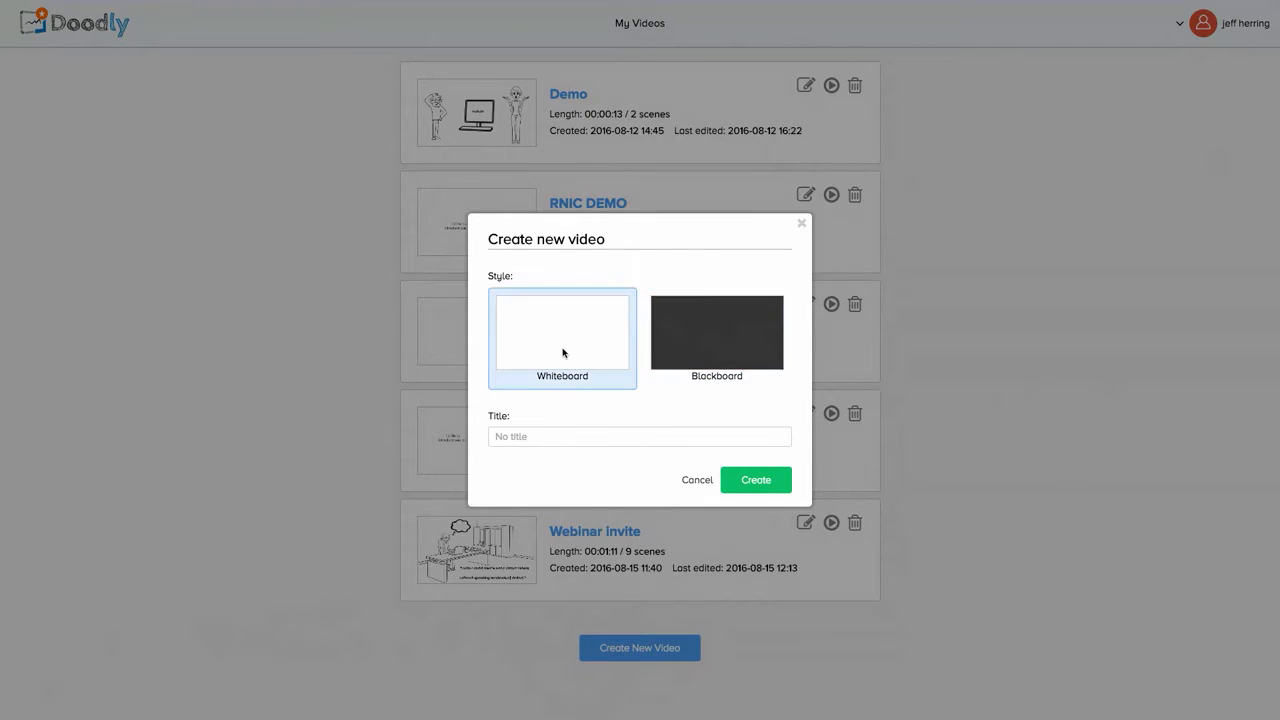
left_click(521, 436)
type("Doodly Dashboard DEMO")
left_click(757, 480)
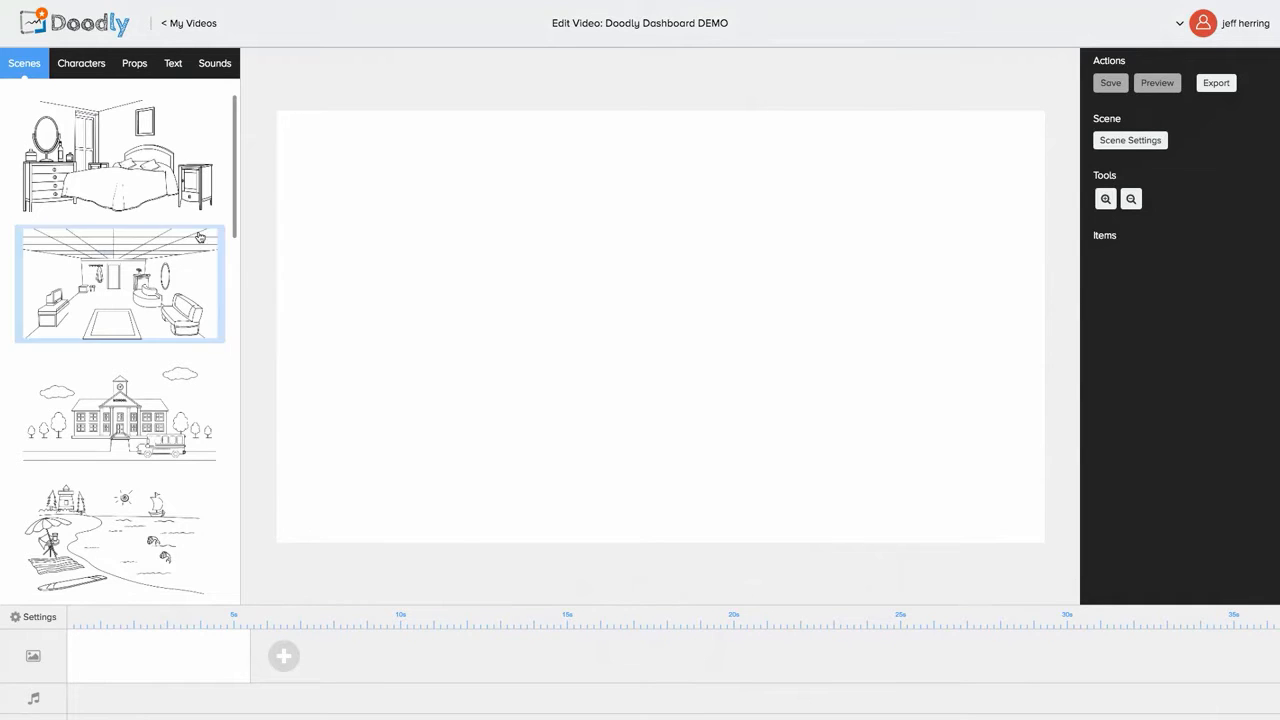
Step: Place Amanda Presenting from the Characters library onto the blank canvas
left_click(90, 68)
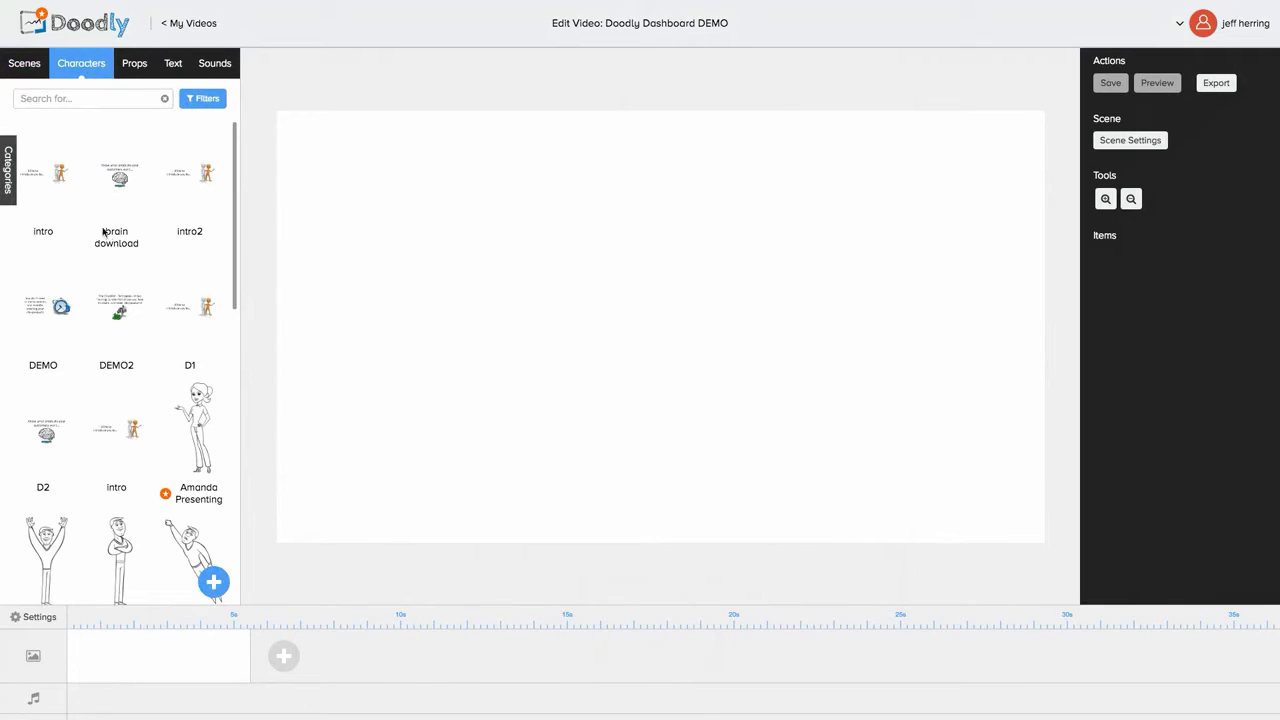
scroll(113, 244, "down", 2)
scroll(113, 244, "down", 3)
scroll(118, 560, "up", 5)
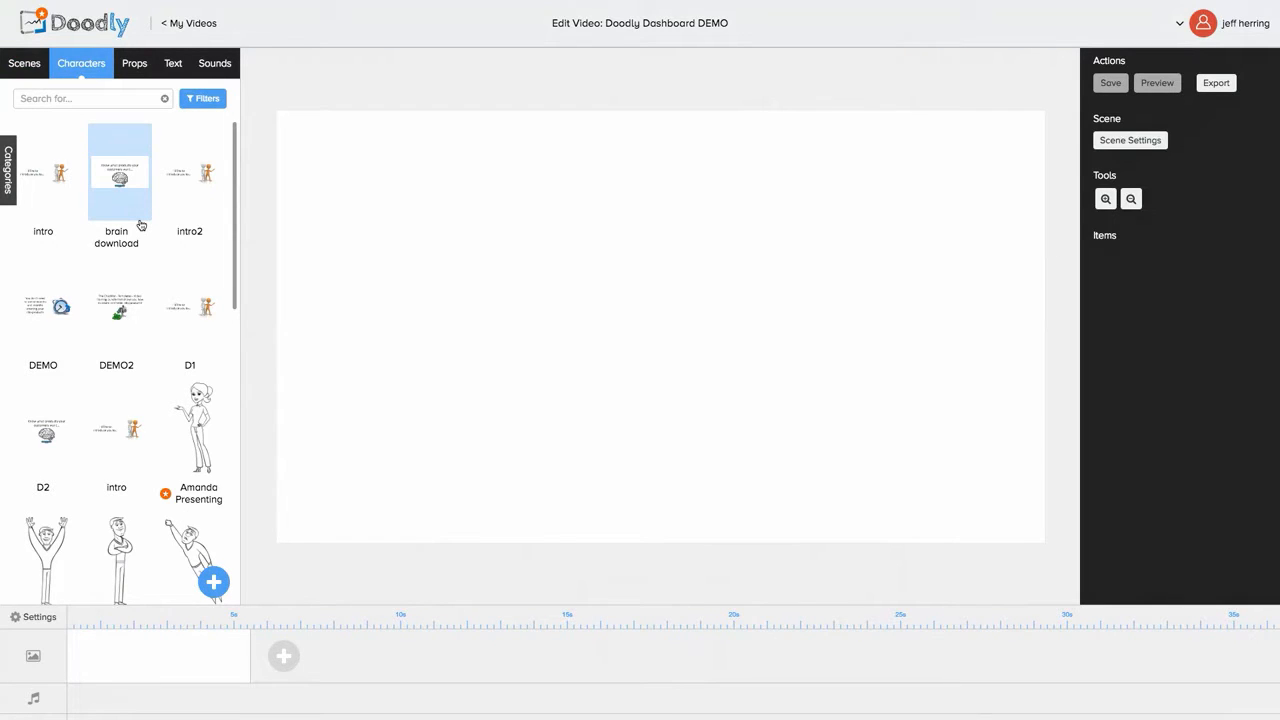
scroll(134, 224, "down", 4)
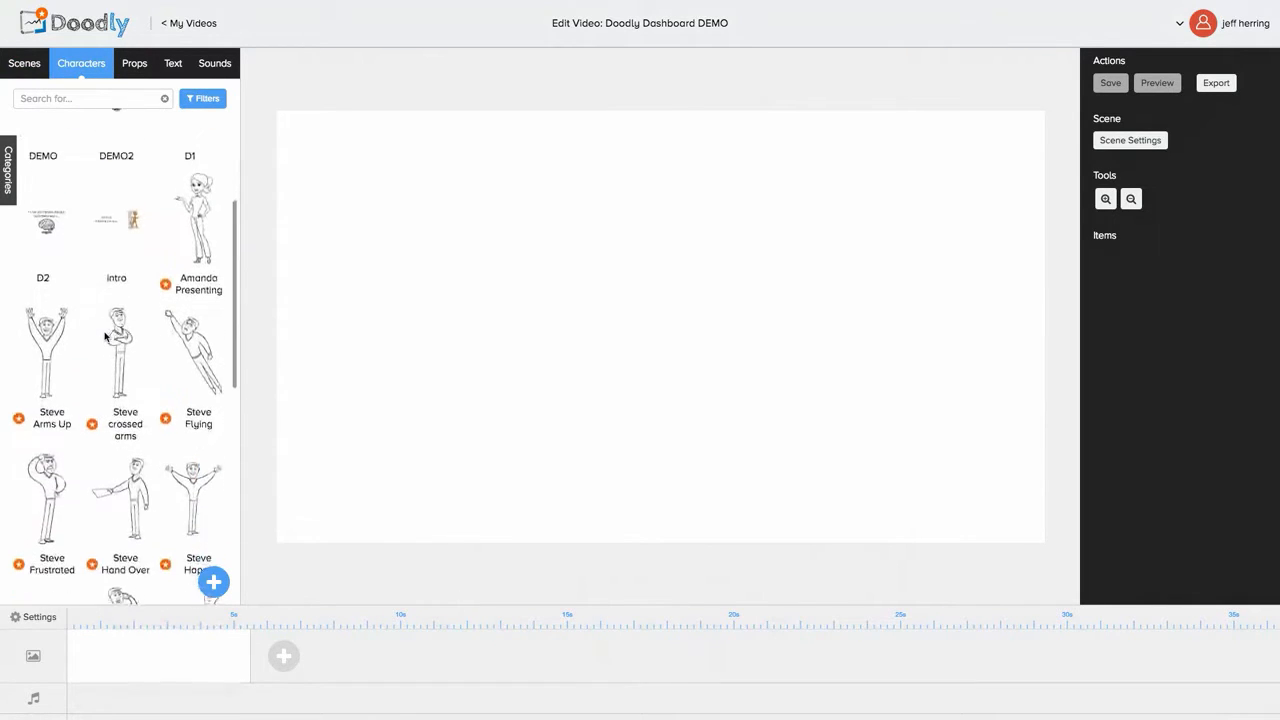
scroll(105, 337, "down", 2)
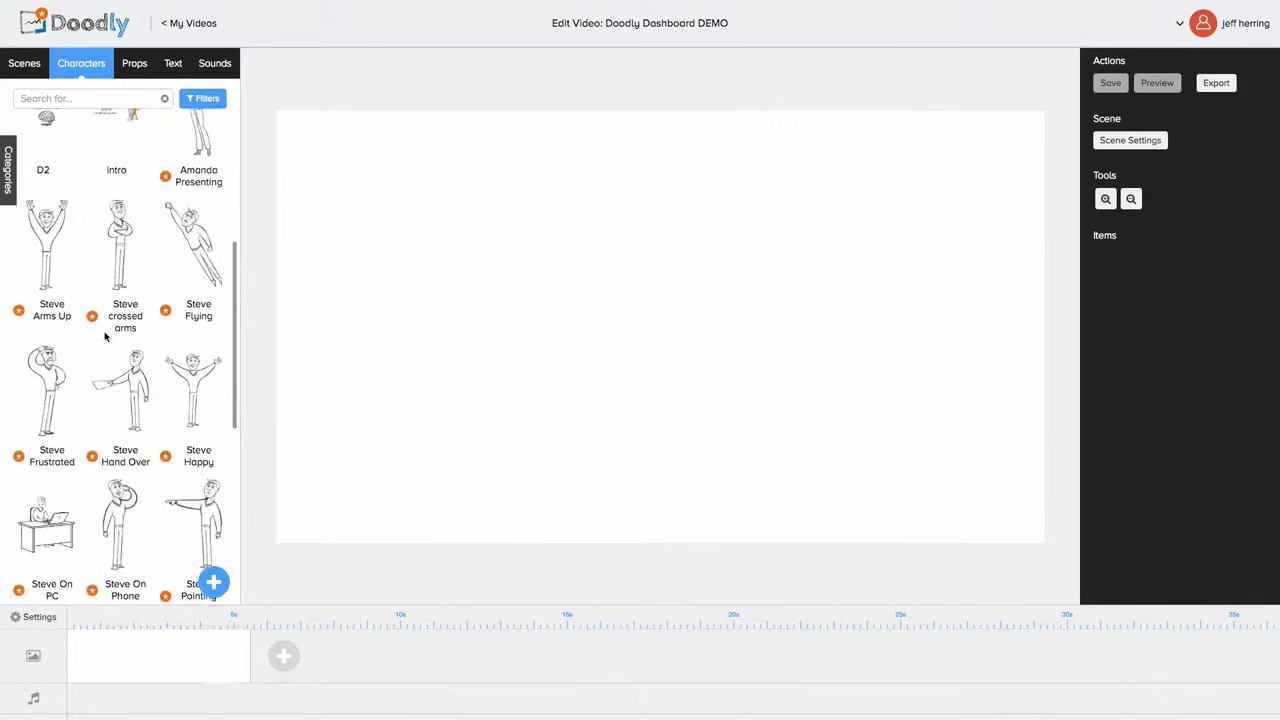
scroll(110, 340, "up", 3)
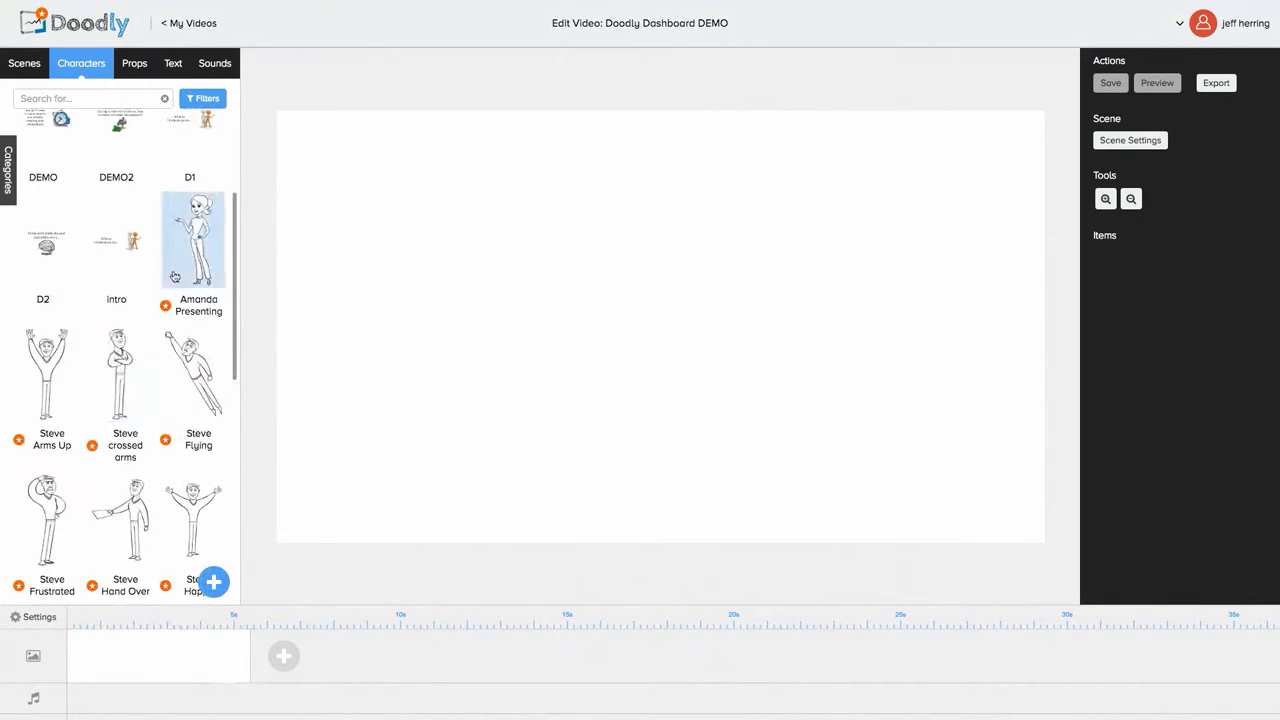
left_click(190, 258)
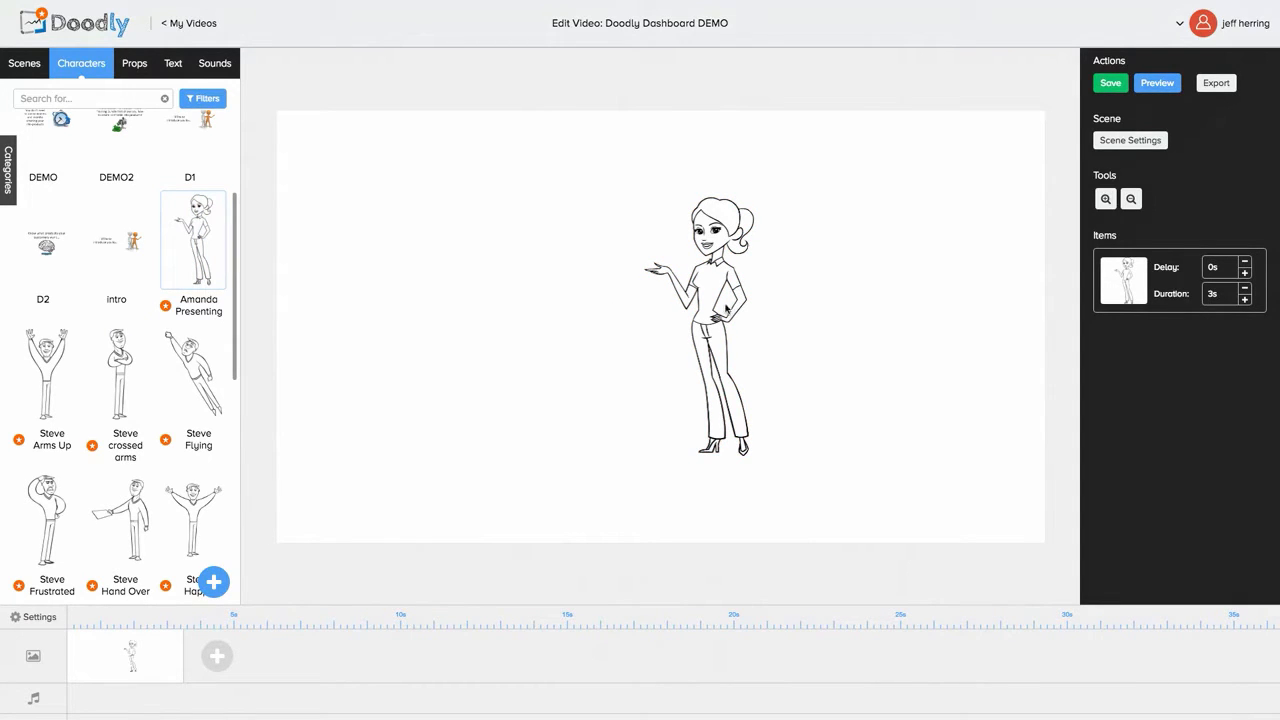
Step: Enlarge Amanda Presenting and move her near the canvas centre, still facing left
left_click_drag(711, 312, 654, 338)
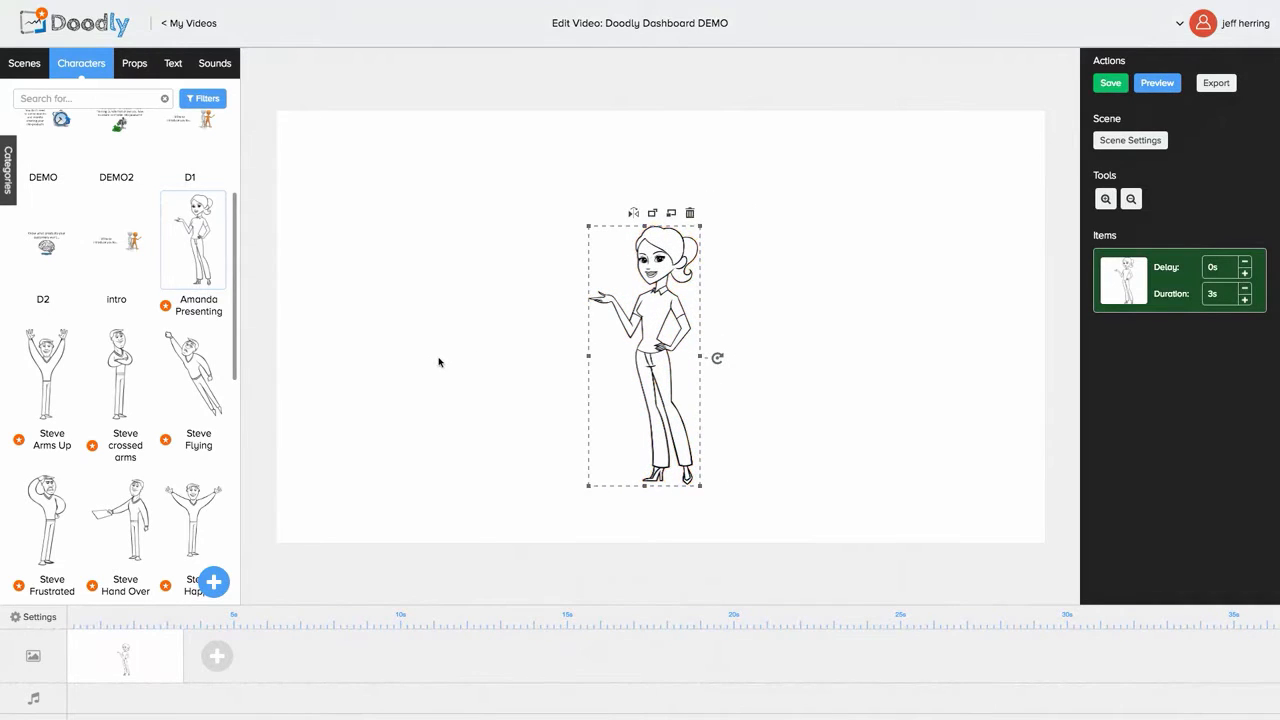
left_click(484, 357)
left_click_drag(670, 328, 671, 326)
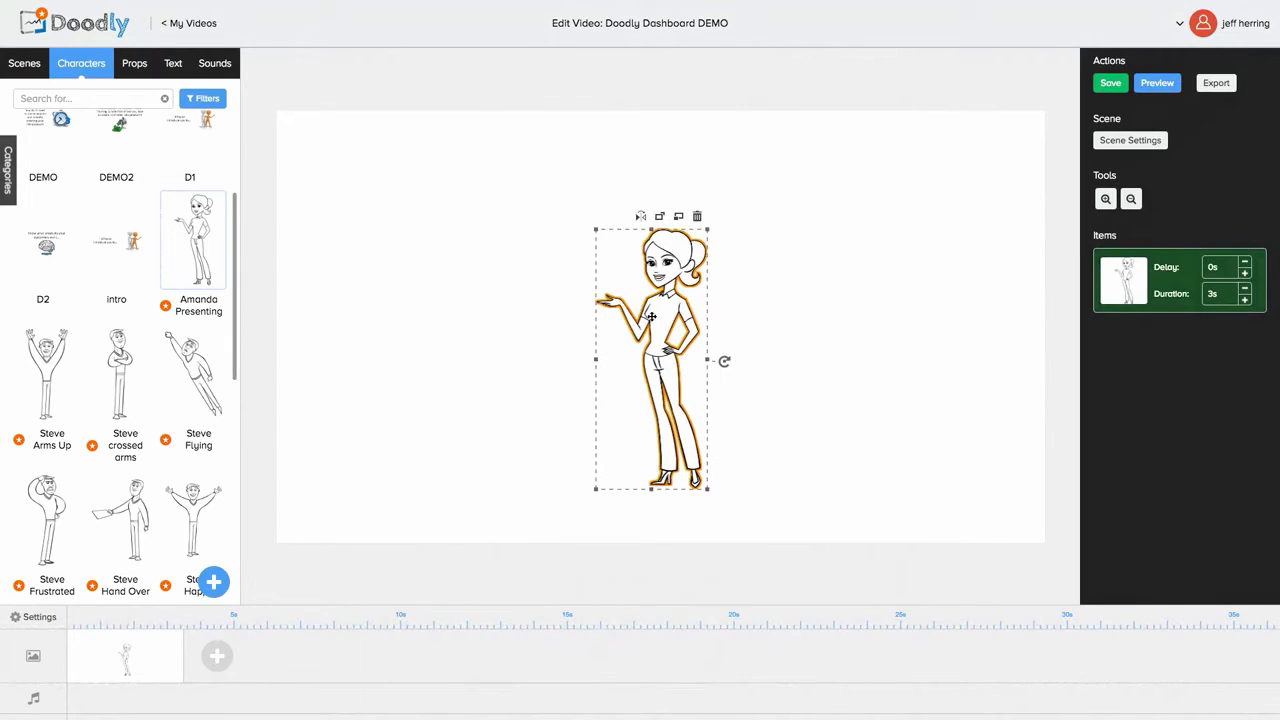
left_click(641, 217)
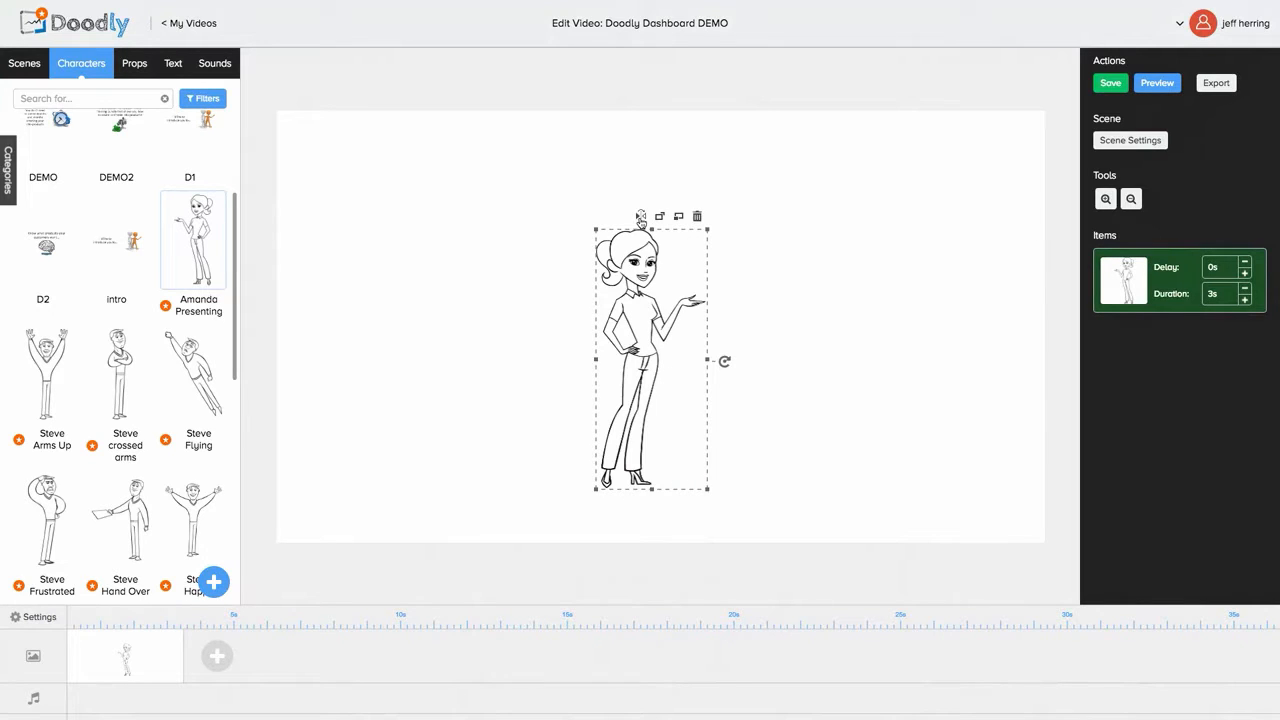
left_click(641, 217)
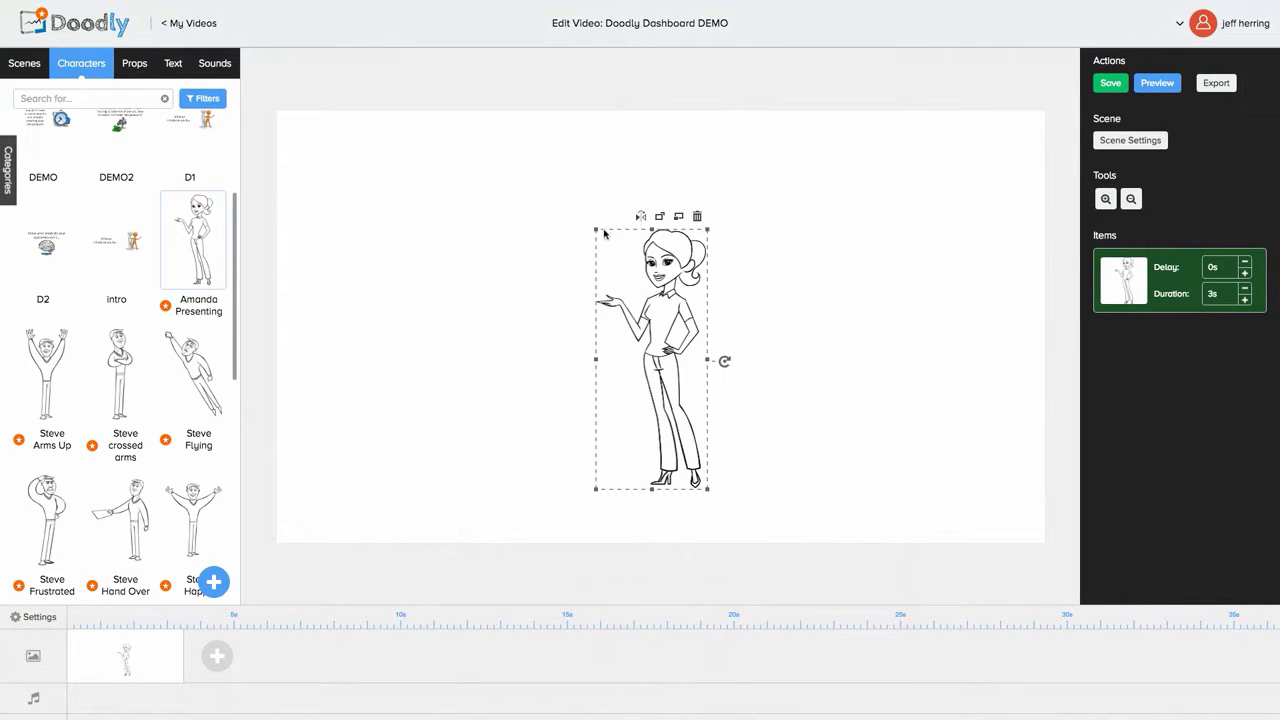
left_click_drag(597, 233, 567, 162)
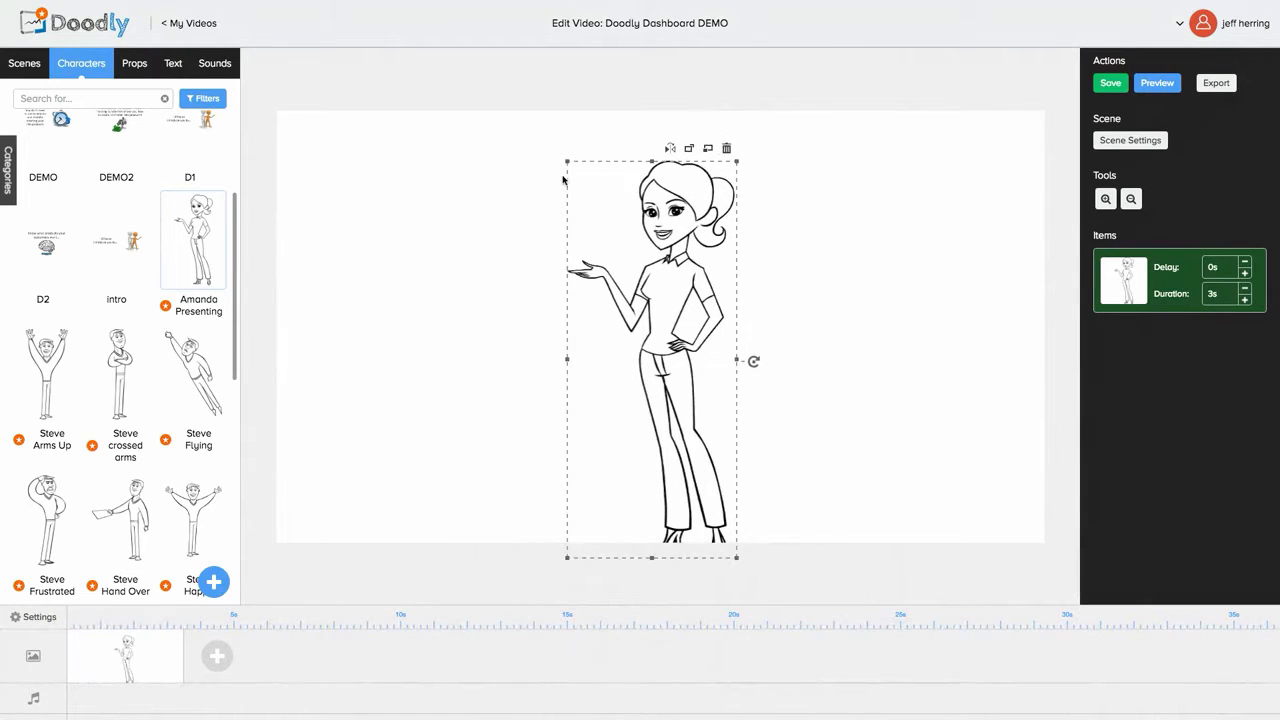
left_click_drag(567, 163, 575, 179)
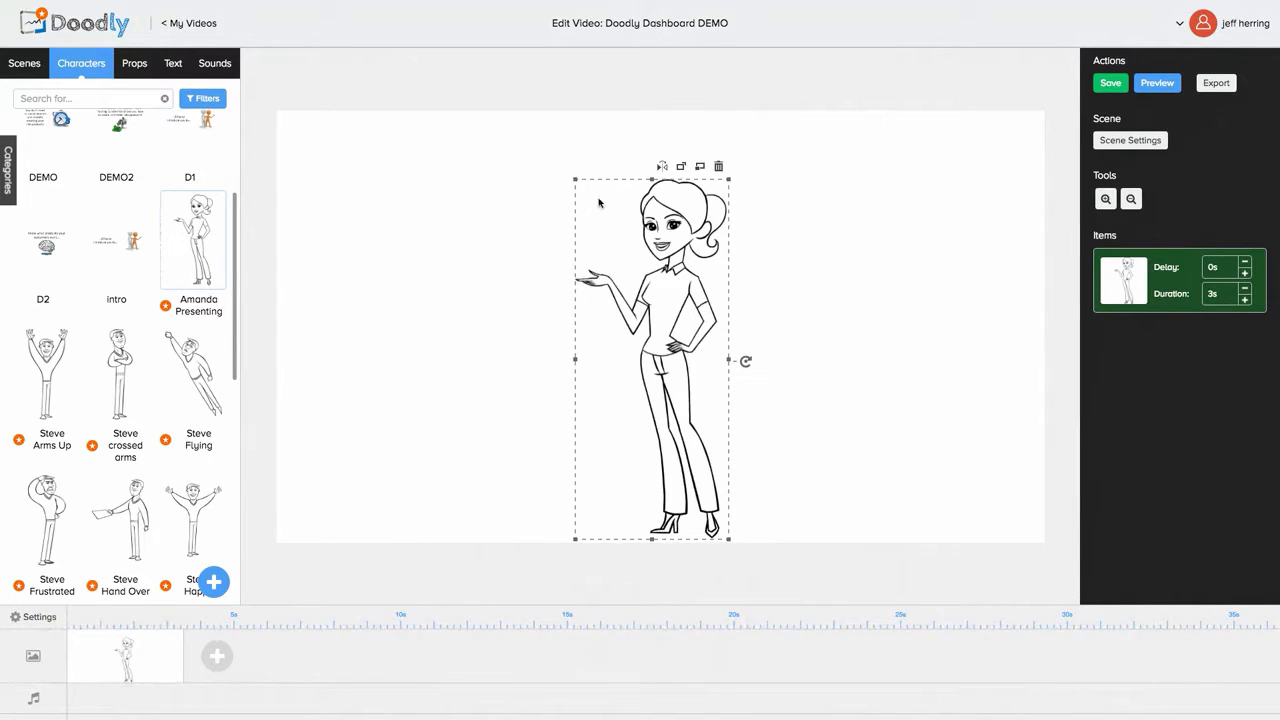
mouse_move(660, 241)
left_mouse_down()
mouse_move(638, 219)
mouse_move(655, 216)
left_mouse_up()
Step: Set the character's drawing duration to 3s
left_click(864, 290)
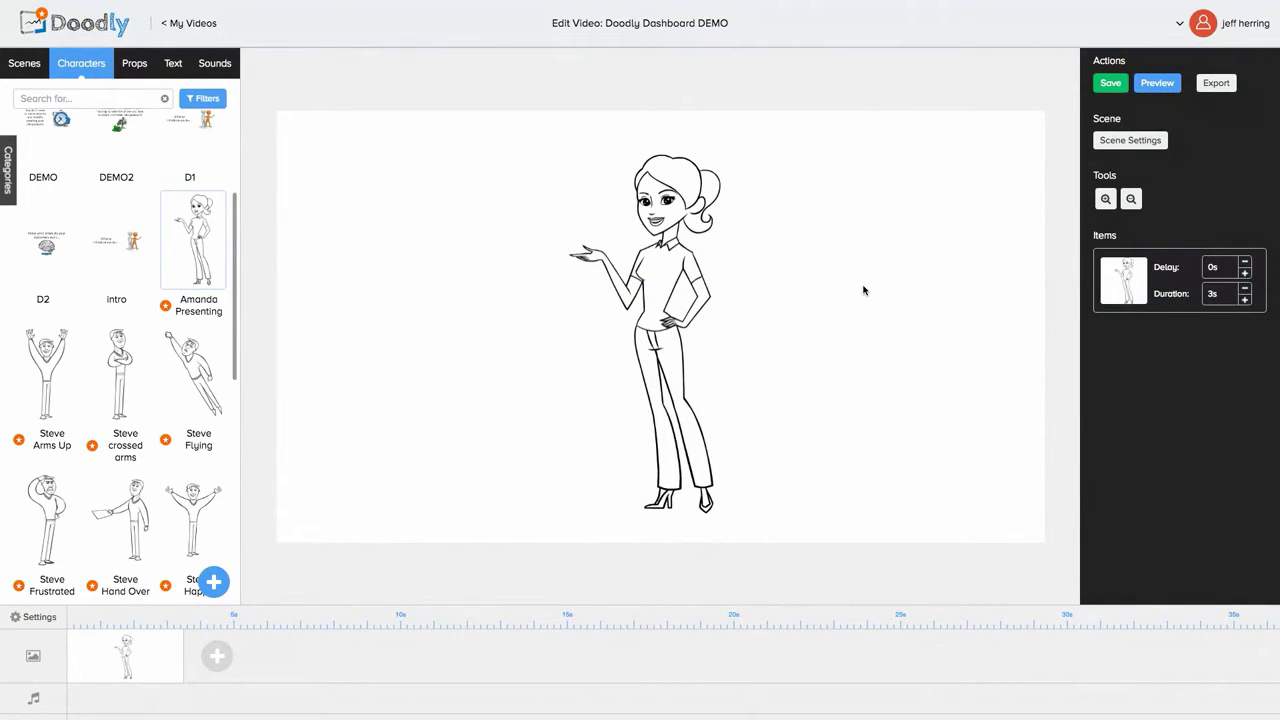
left_click(1204, 303)
type("3s")
Step: Save the video and preview Amanda Presenting being drawn, replaying it once
left_click(1108, 84)
left_click(1165, 84)
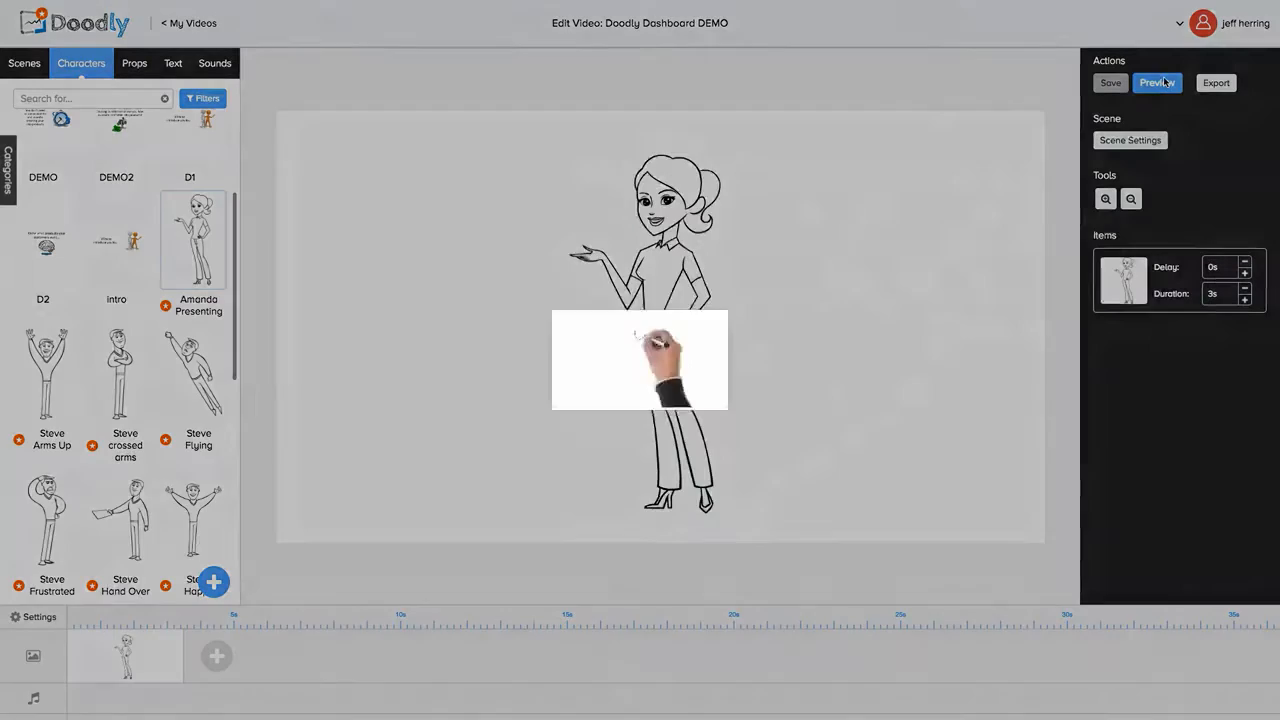
left_click(1160, 142)
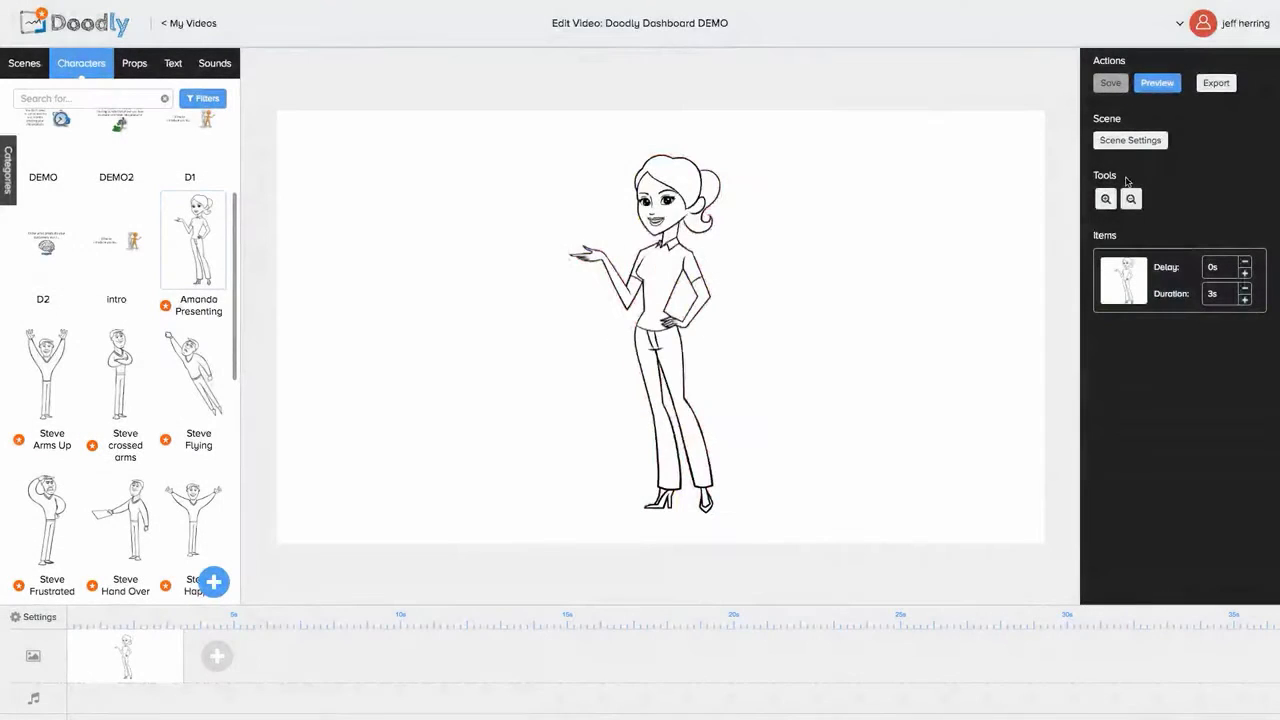
left_click(1162, 84)
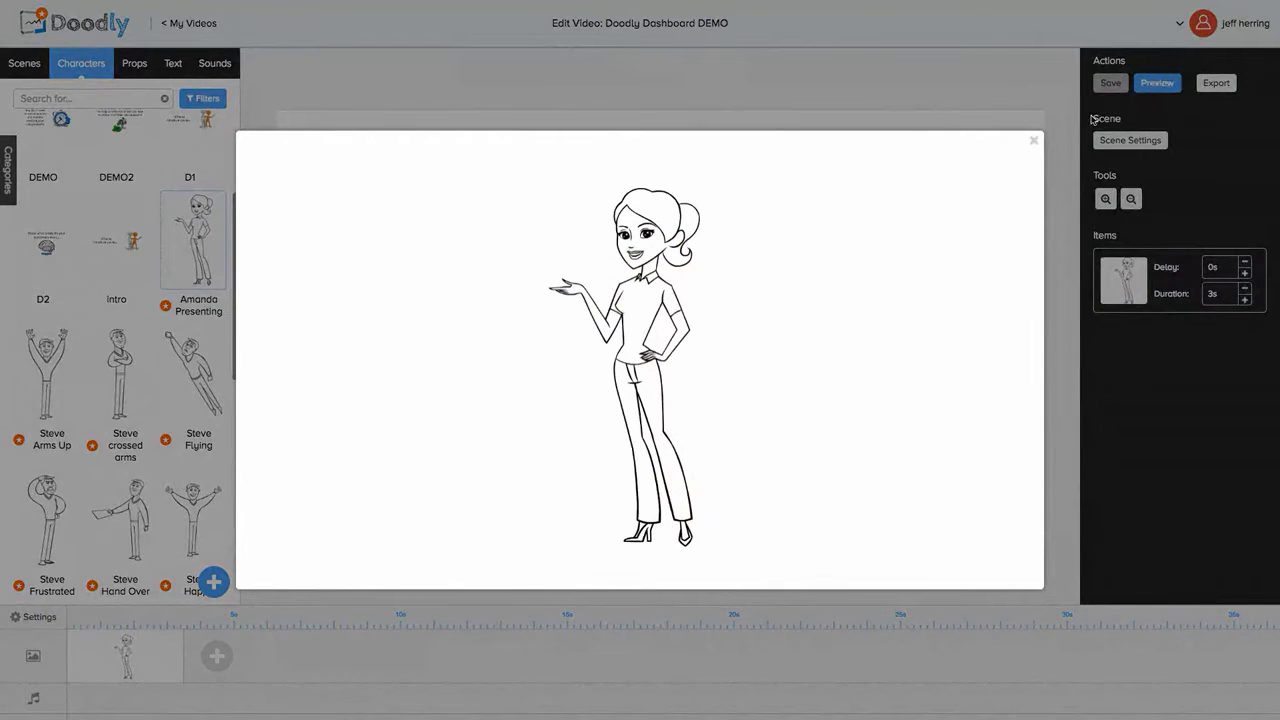
left_click(1035, 141)
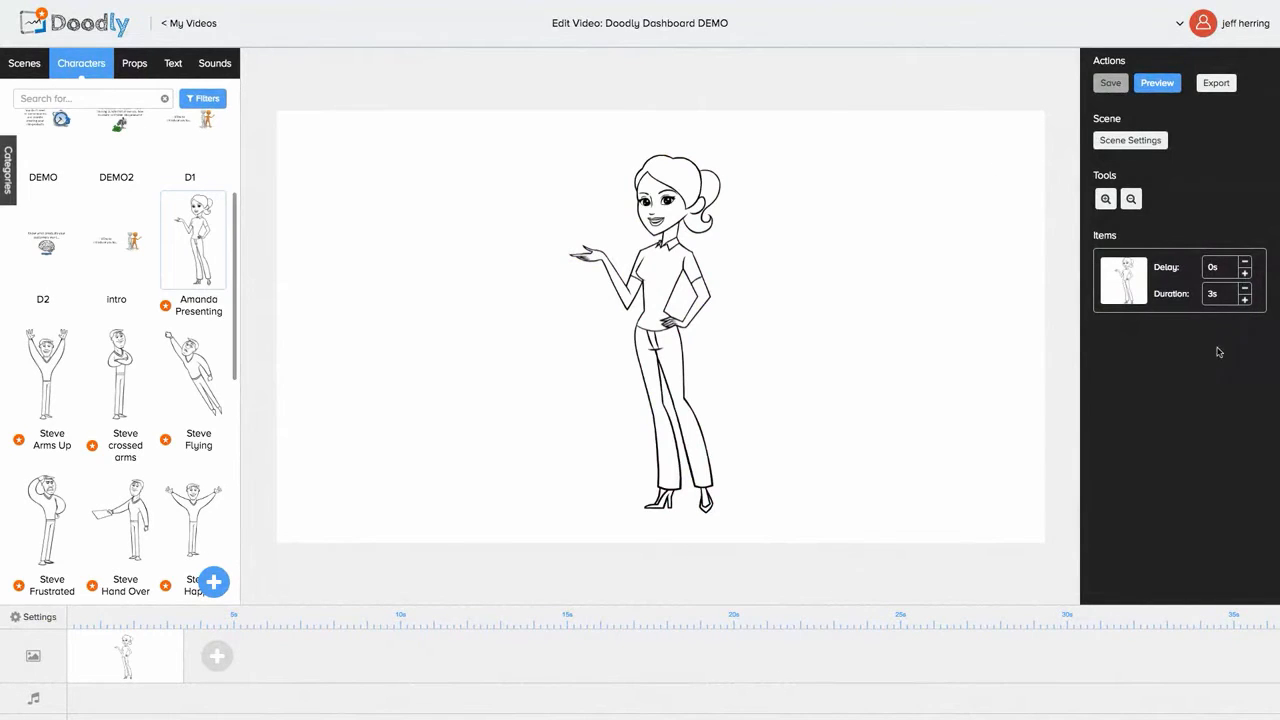
Step: Shorten Amanda Presenting's drawing duration to 1s and preview the faster animation
left_click(1245, 289)
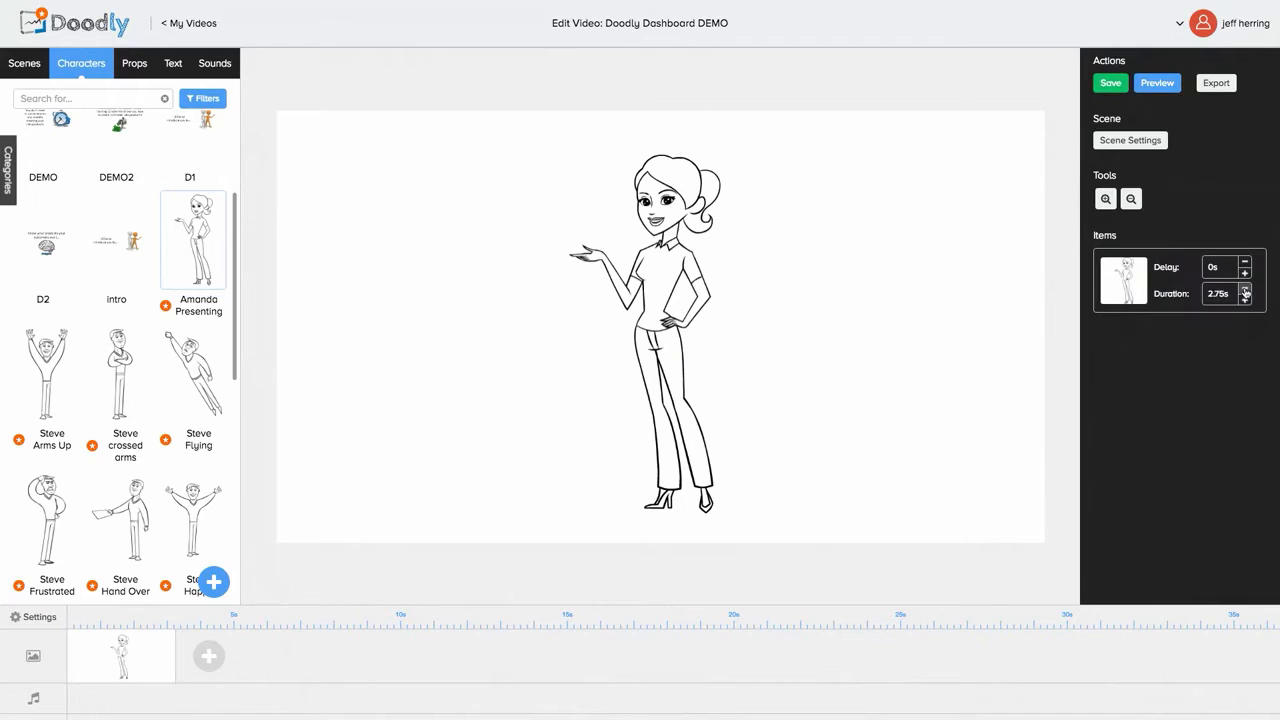
left_click(1245, 290)
left_click(1245, 290)
left_click(1245, 290)
left_click(1245, 290)
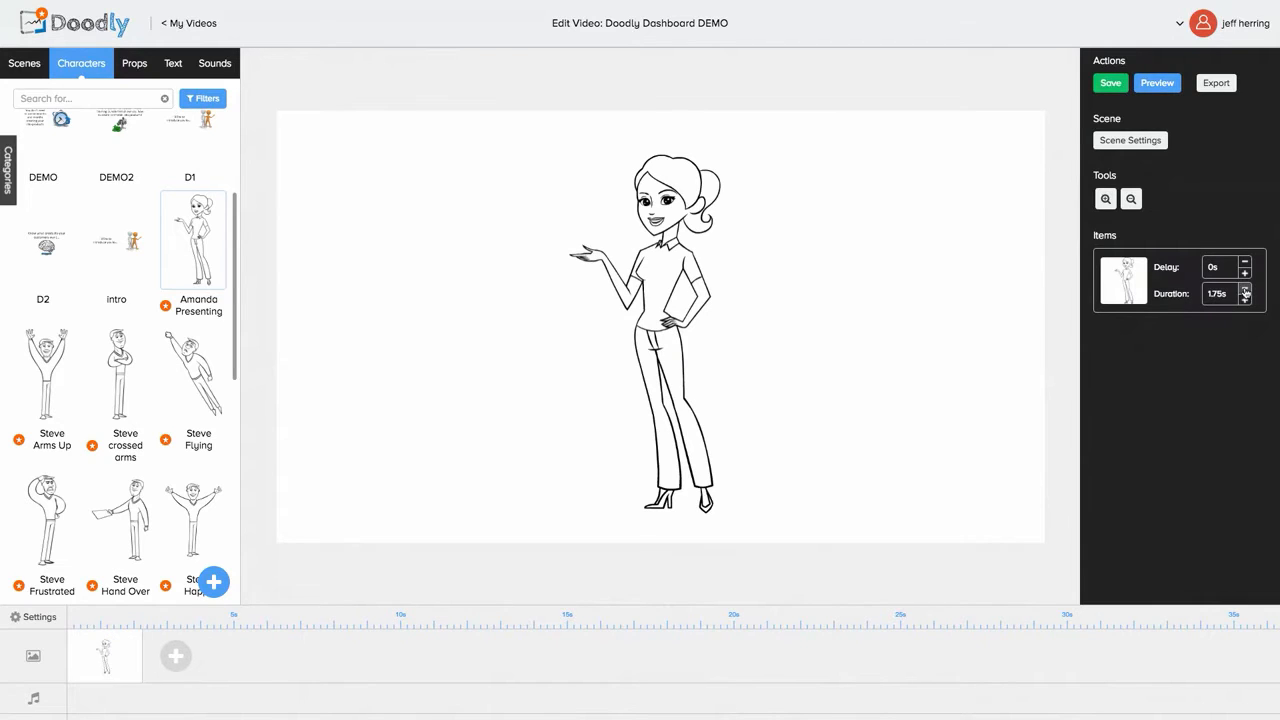
left_click(1245, 290)
left_click(1245, 290)
left_click(1245, 290)
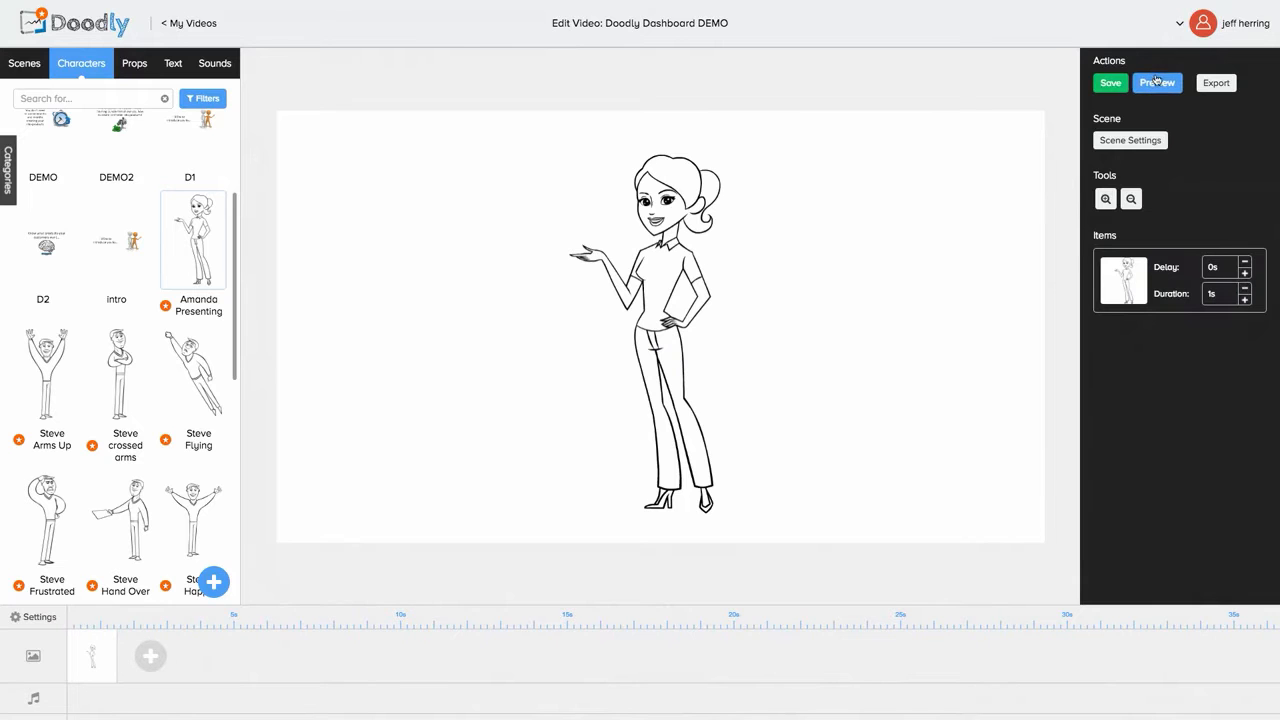
left_click(1157, 84)
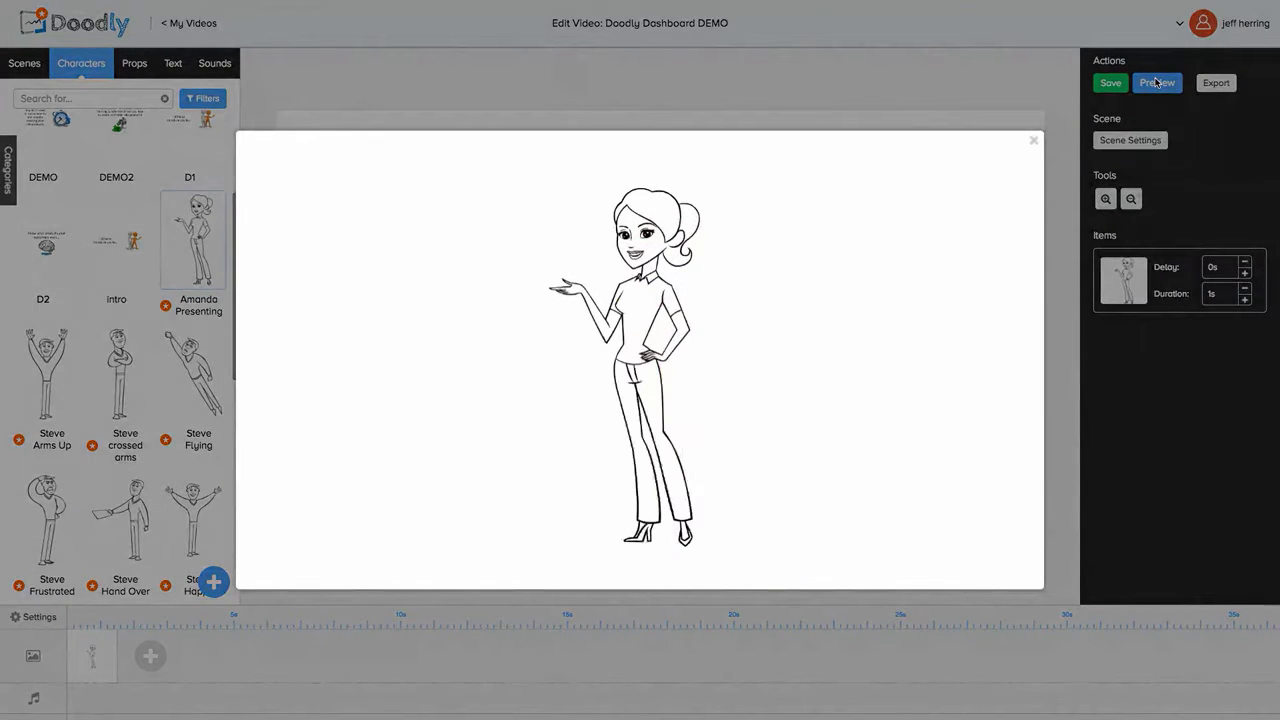
left_click(1033, 140)
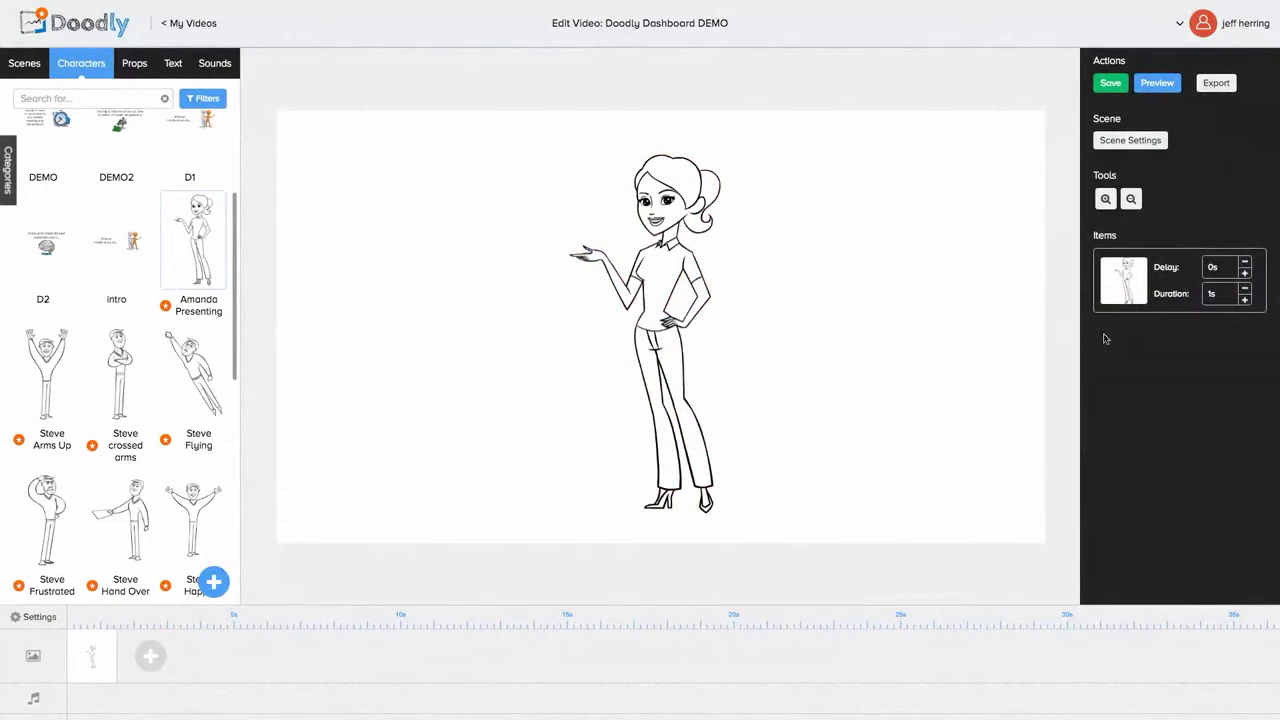
Step: Lengthen Amanda Presenting's drawing duration to 5.25s and preview the slower drawing
left_click(1245, 299)
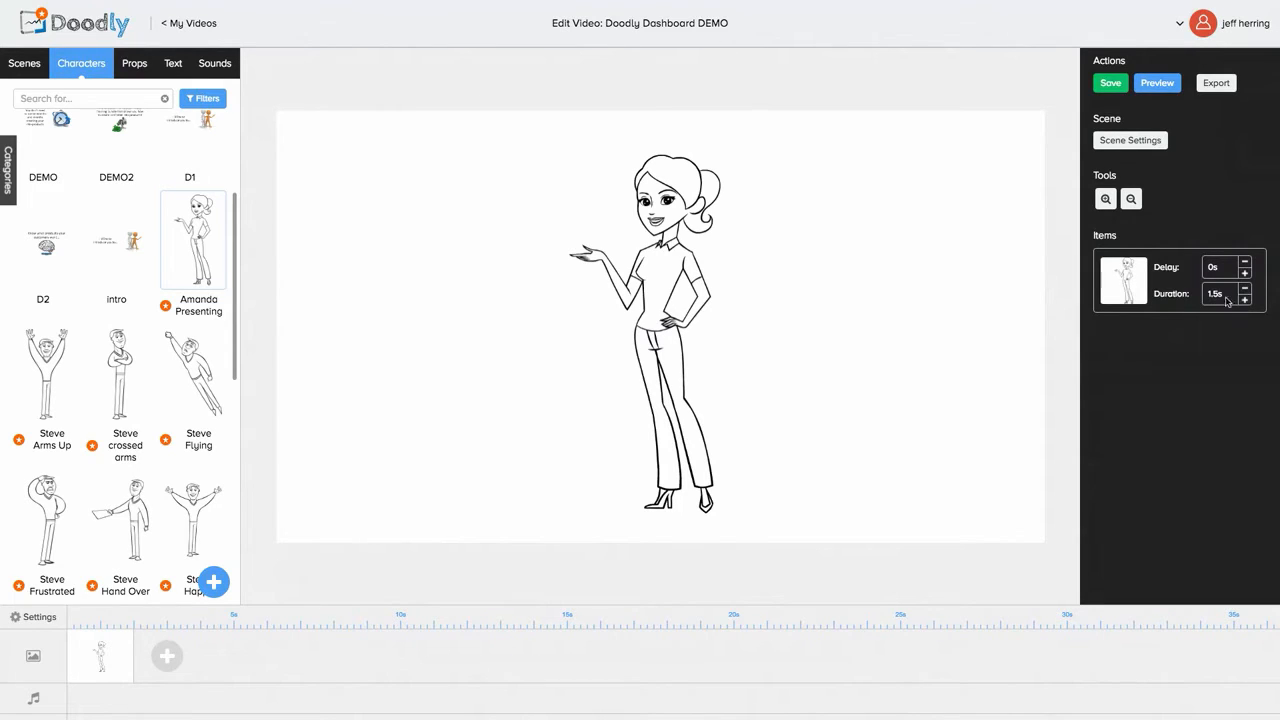
left_click(1244, 300)
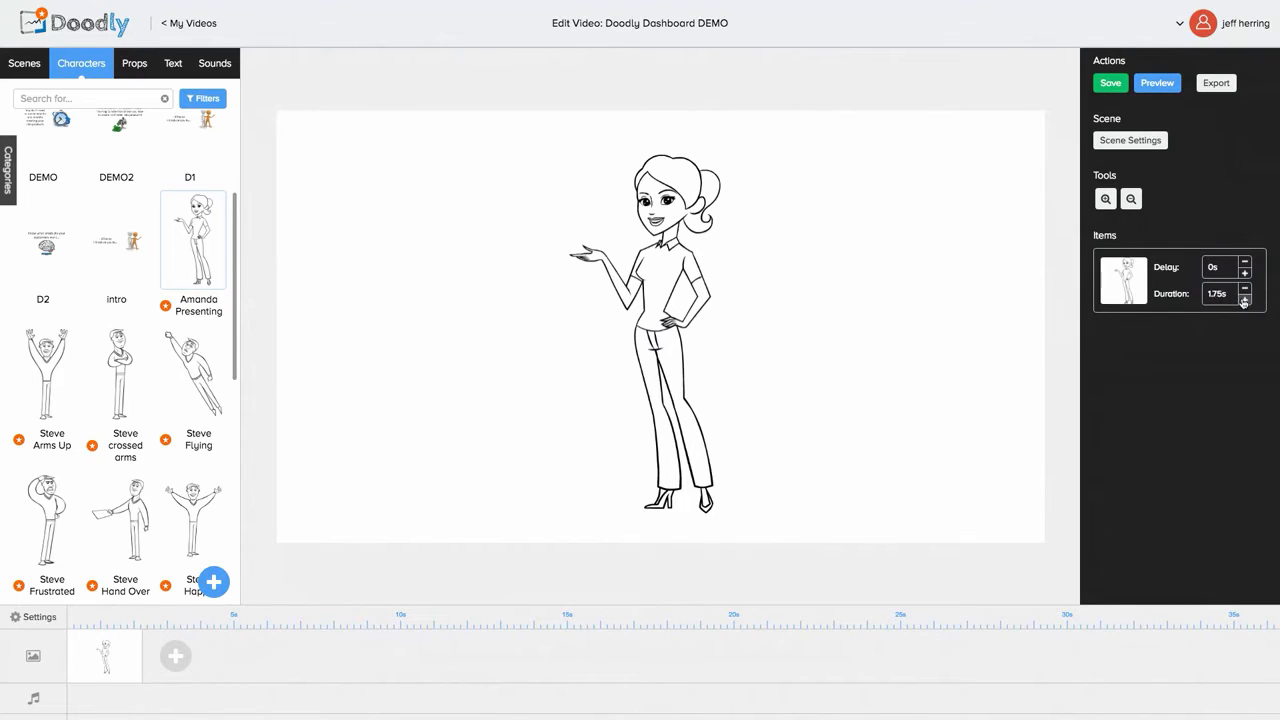
left_click(1244, 300)
left_click(1244, 300)
left_click(1244, 300)
left_click(1244, 300)
left_click(1244, 300)
left_click(1244, 300)
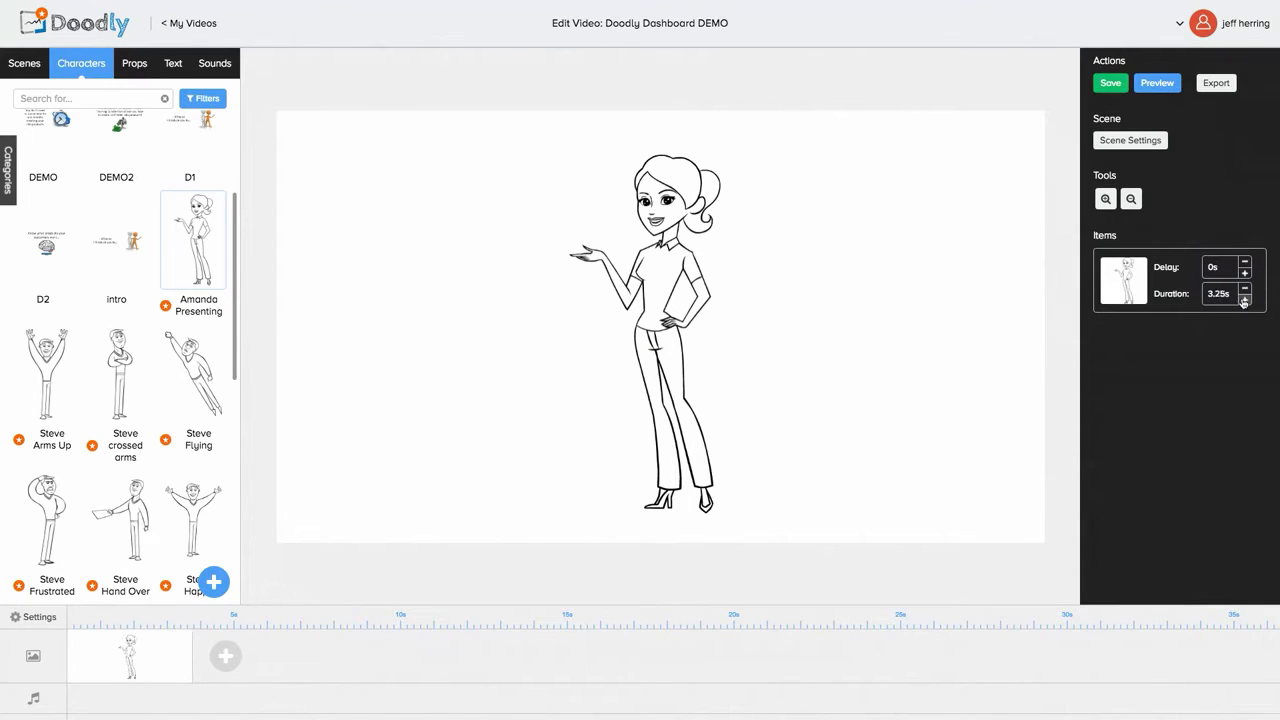
left_click(1244, 300)
left_click(1244, 300)
left_click(1244, 300)
left_click(1244, 300)
left_click(1244, 300)
left_click(1244, 300)
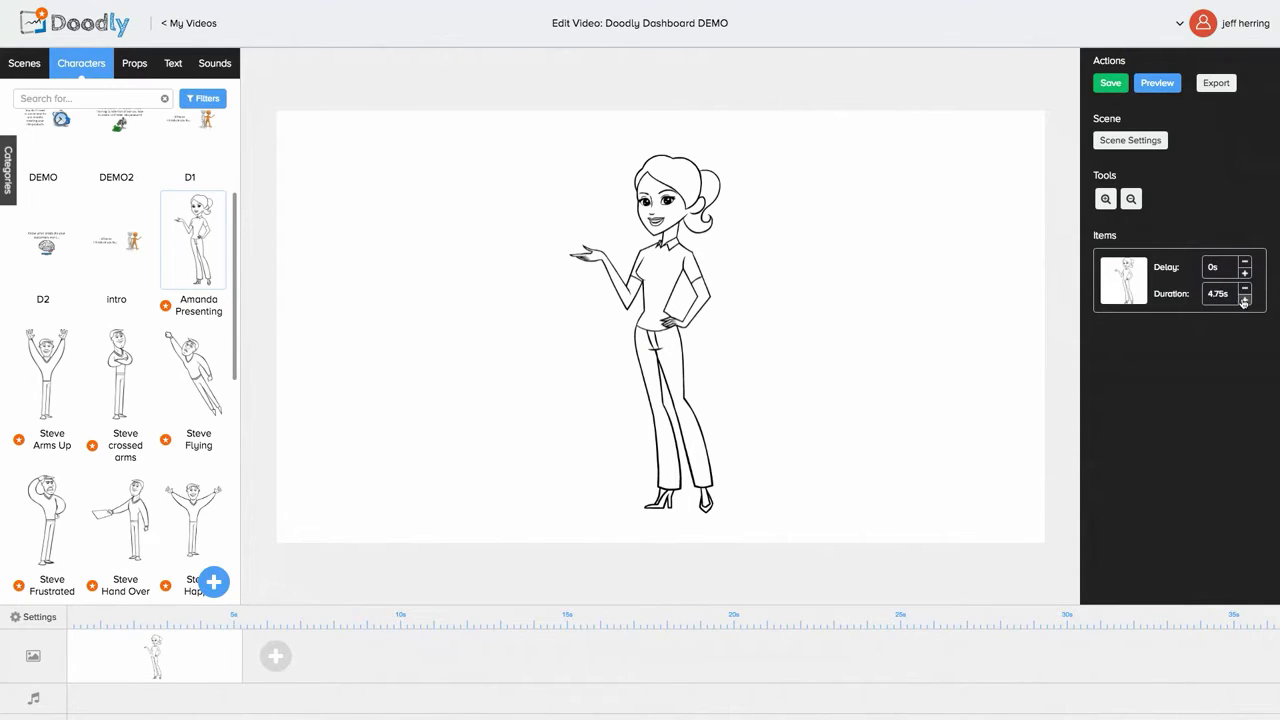
left_click(1244, 300)
left_click(1244, 300)
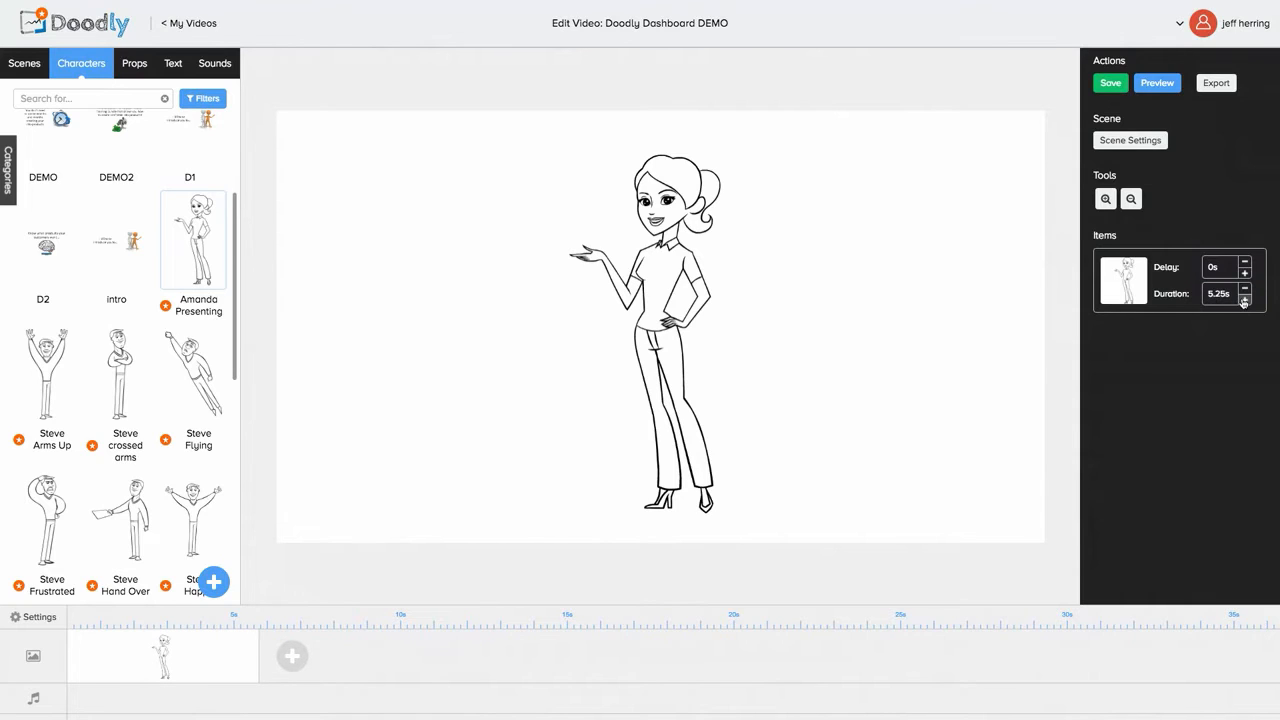
left_click(1157, 85)
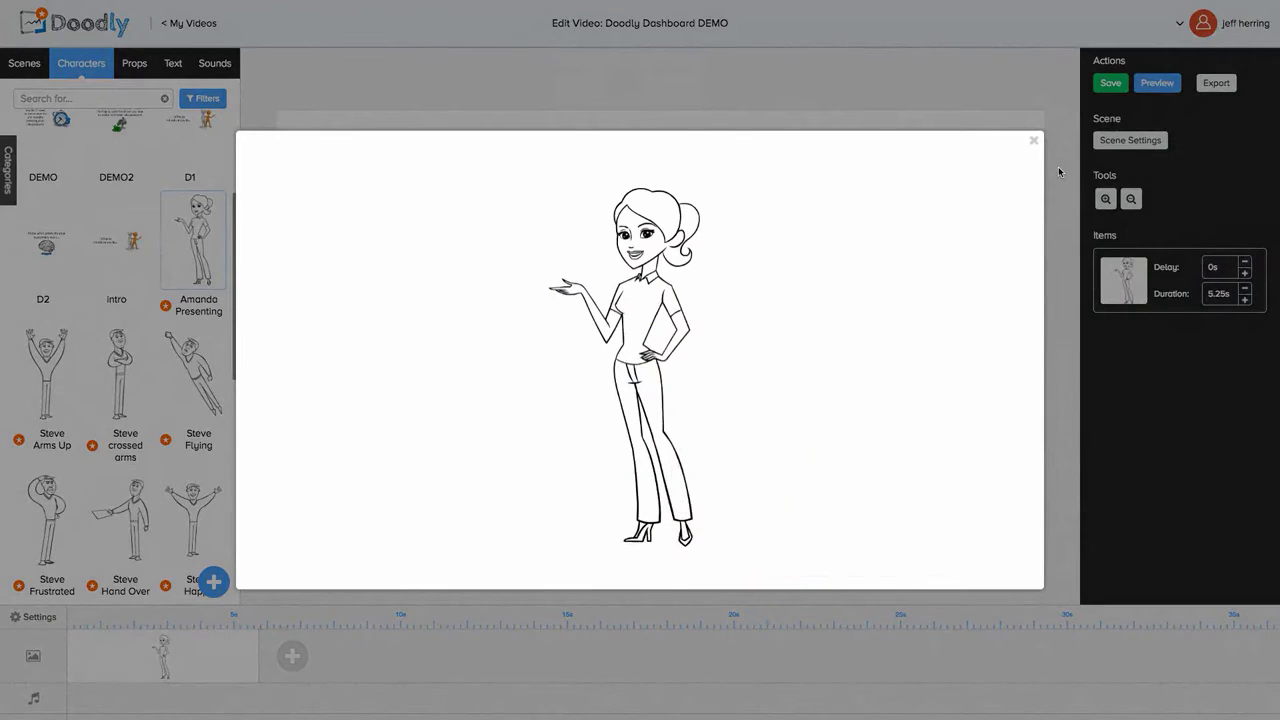
left_click(1035, 141)
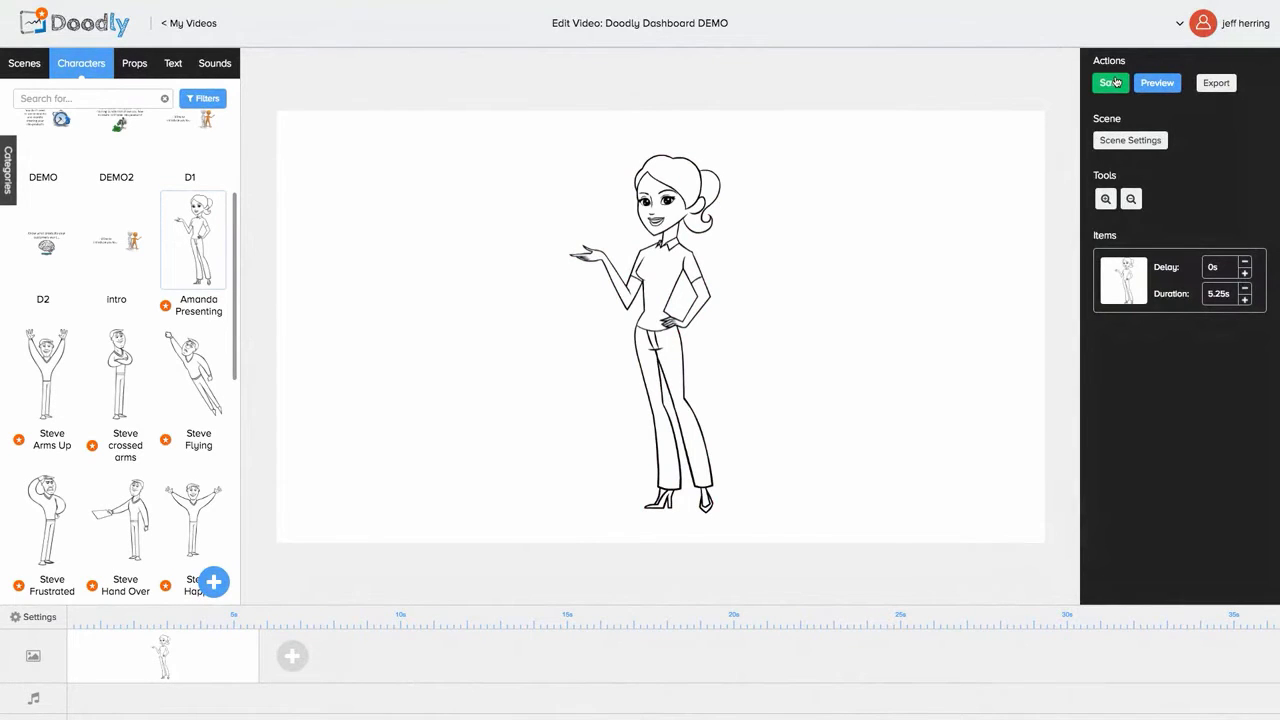
Step: Set the export target to Doodly_Dashboard DEMO in Movies at 480p, 30 FPS, Maximum quality
left_click(1115, 82)
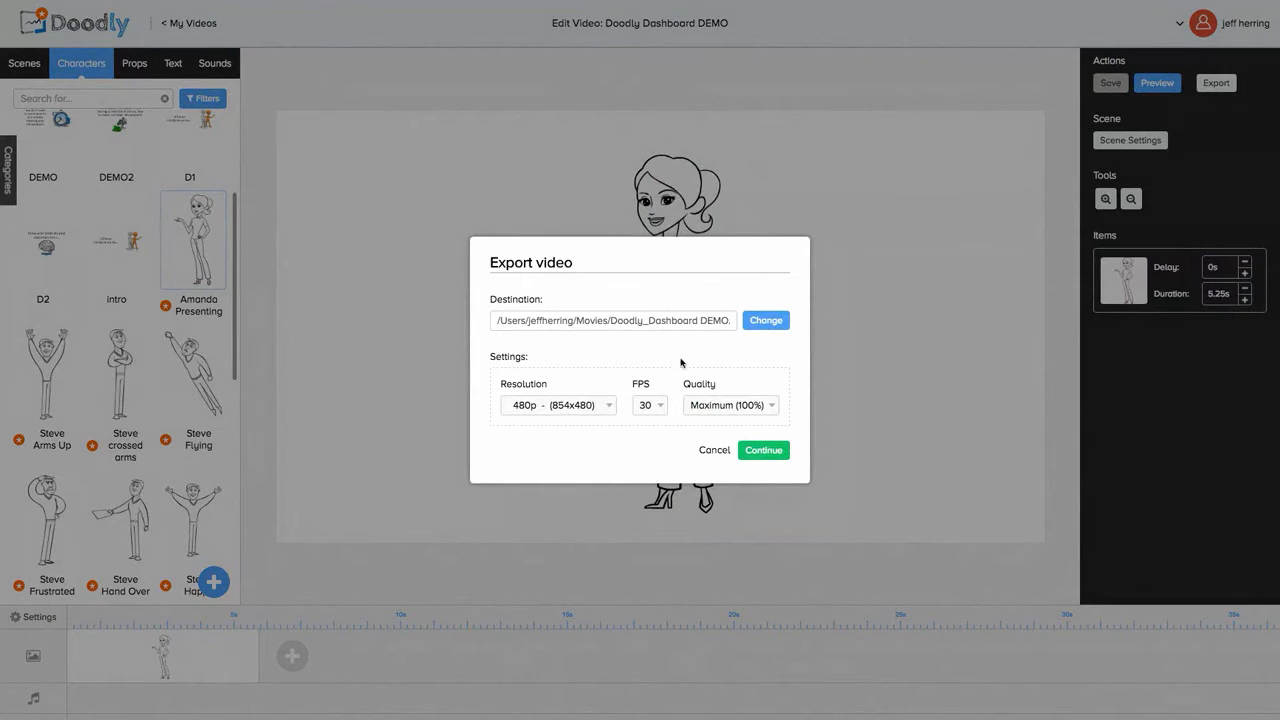
left_click(766, 322)
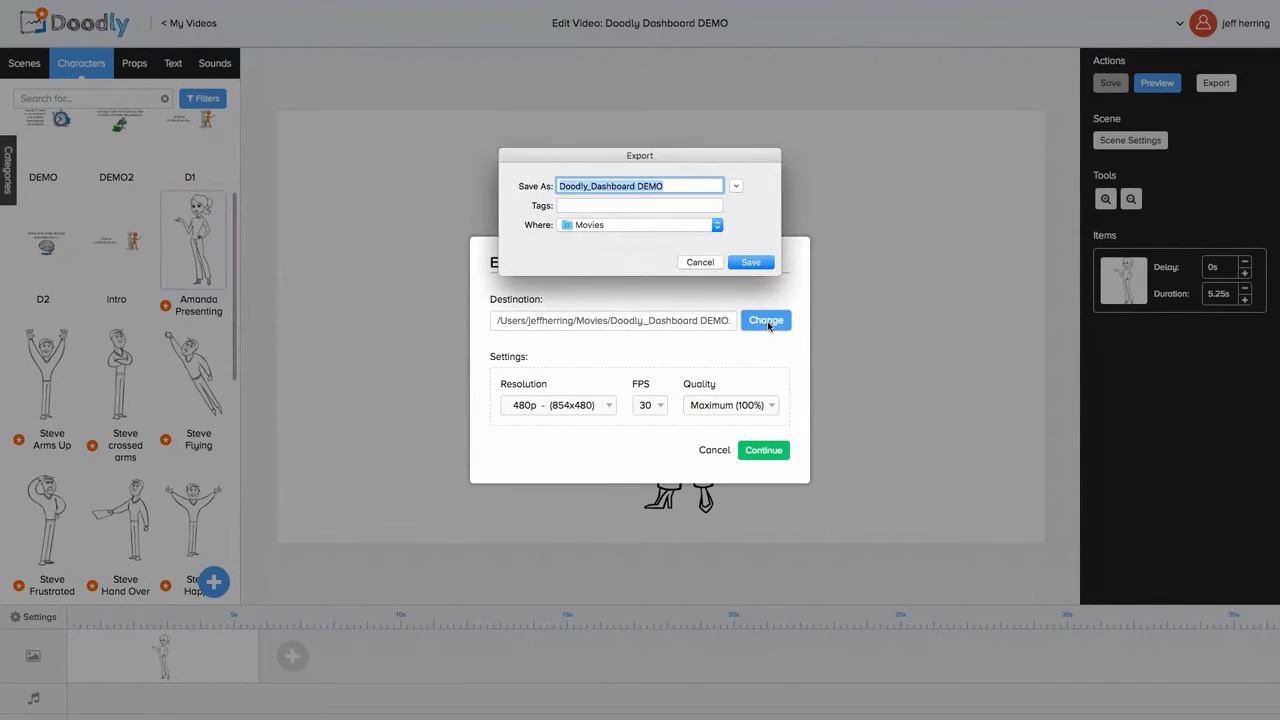
left_click(717, 226)
left_click(717, 226)
left_click(718, 225)
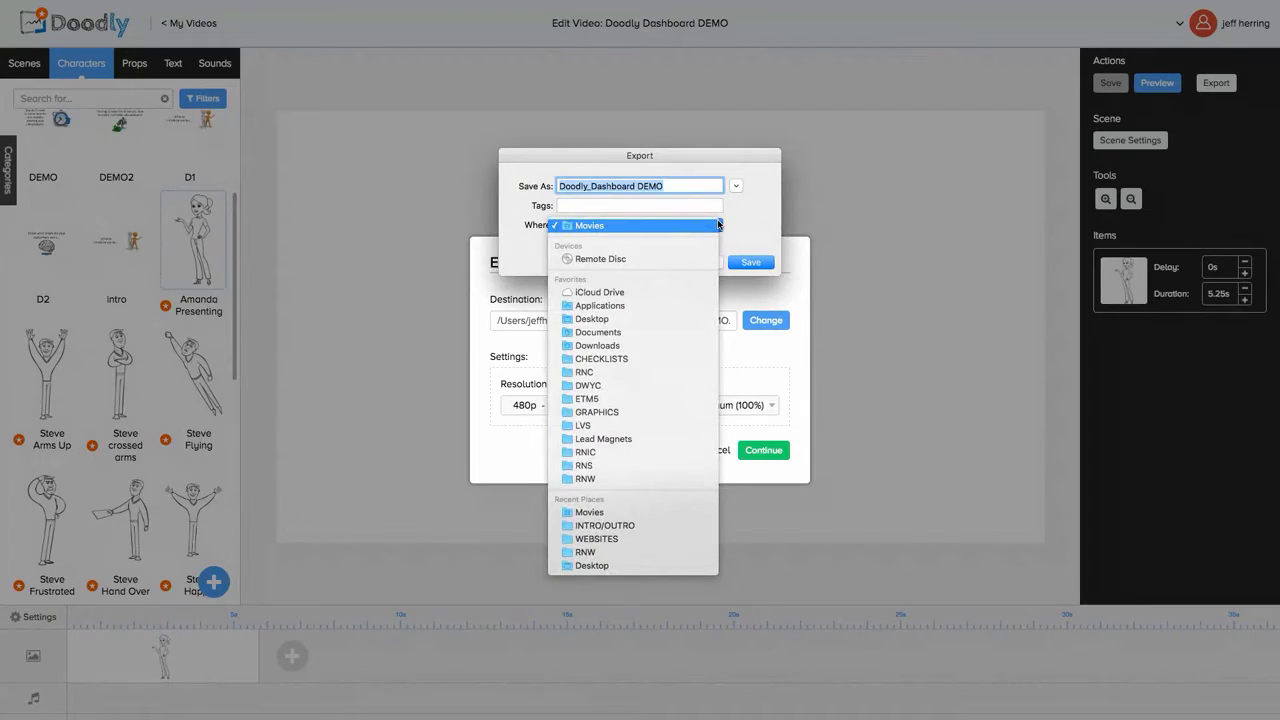
left_click(755, 261)
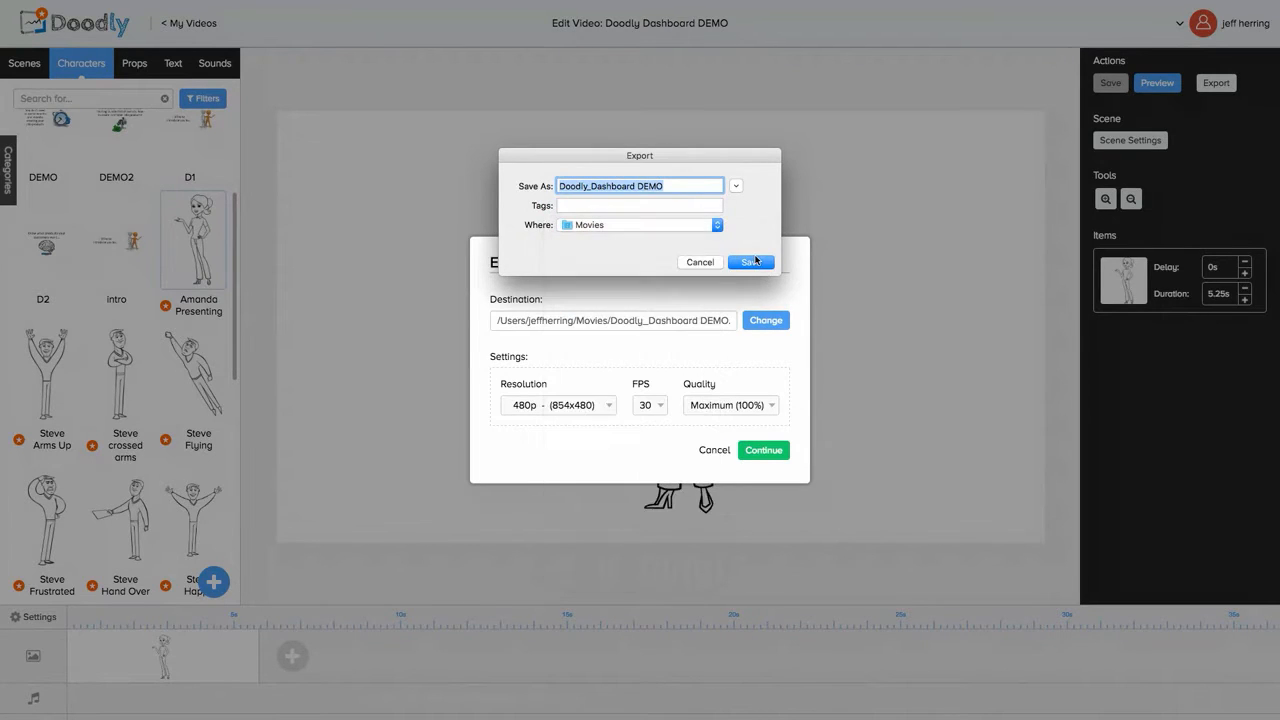
left_click(752, 263)
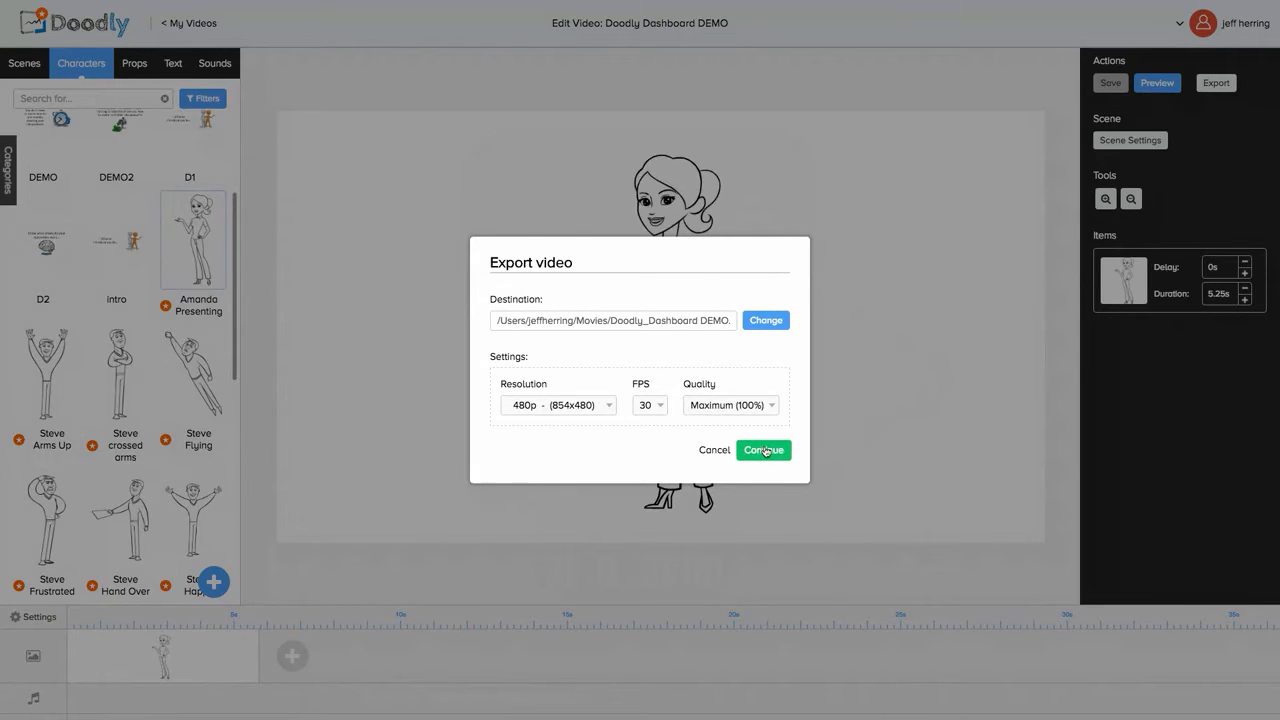
Step: Render the export, close the finished export window, and return to My Videos
left_click(765, 450)
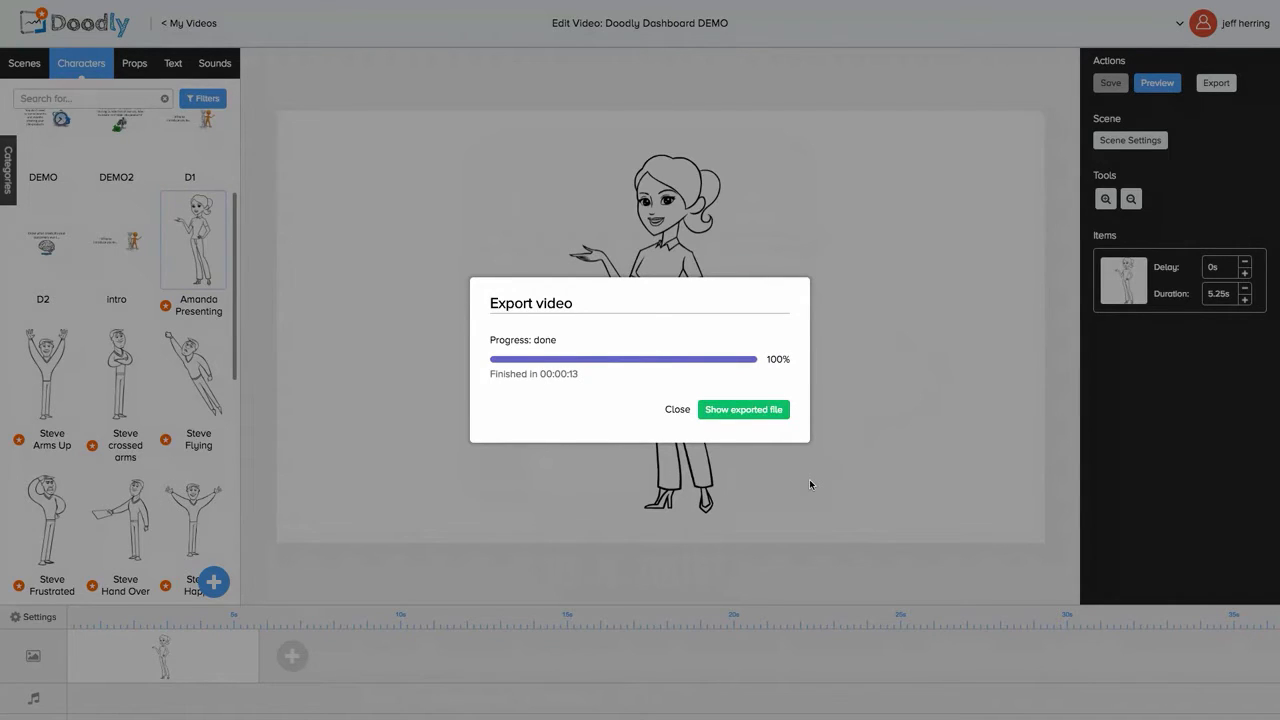
left_click(676, 410)
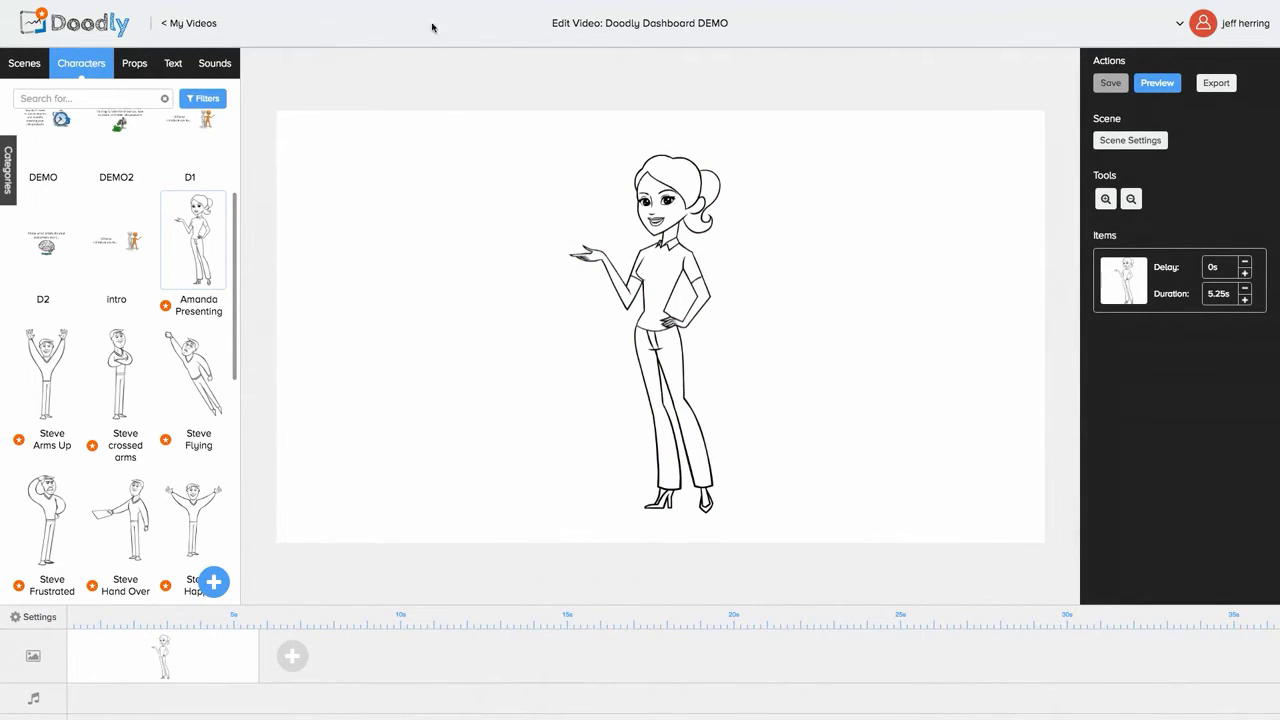
left_click(174, 23)
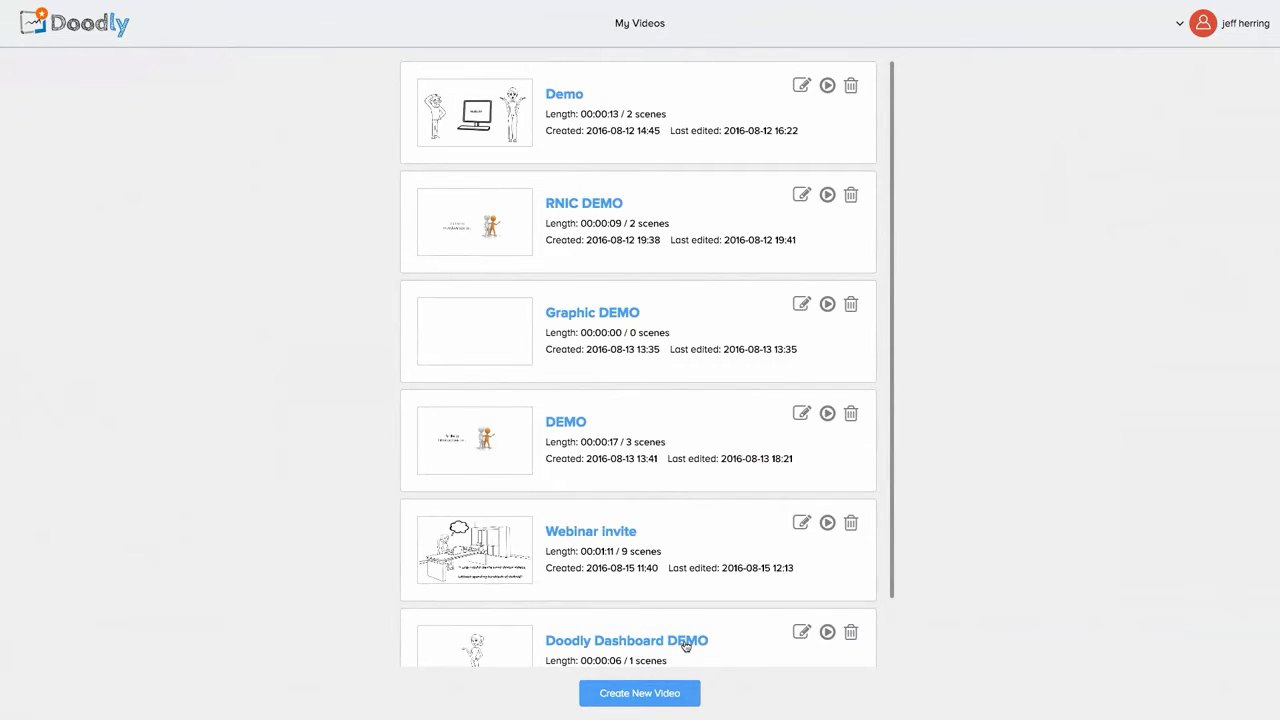
Step: Create a Whiteboard video titled 'Doodly Dashboard DEMO DEUCE'
left_click(645, 694)
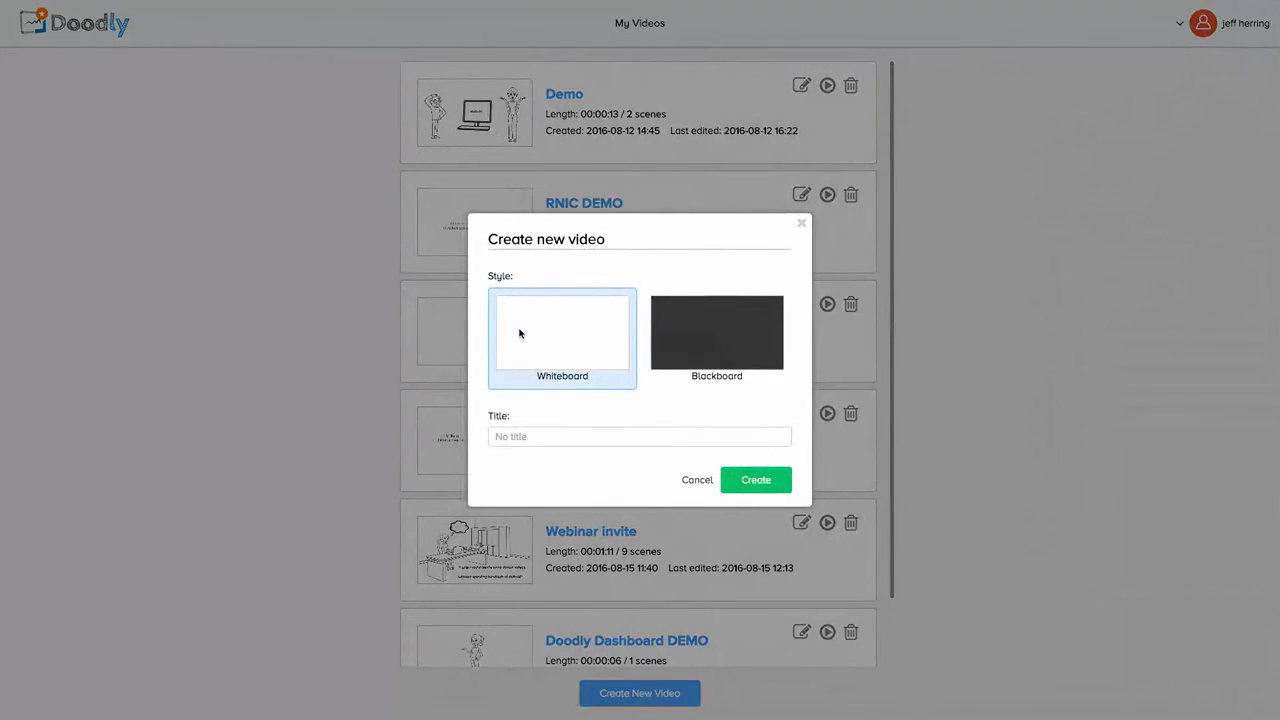
left_click(519, 440)
type("Doodly Dashboard DEMO DEUCE")
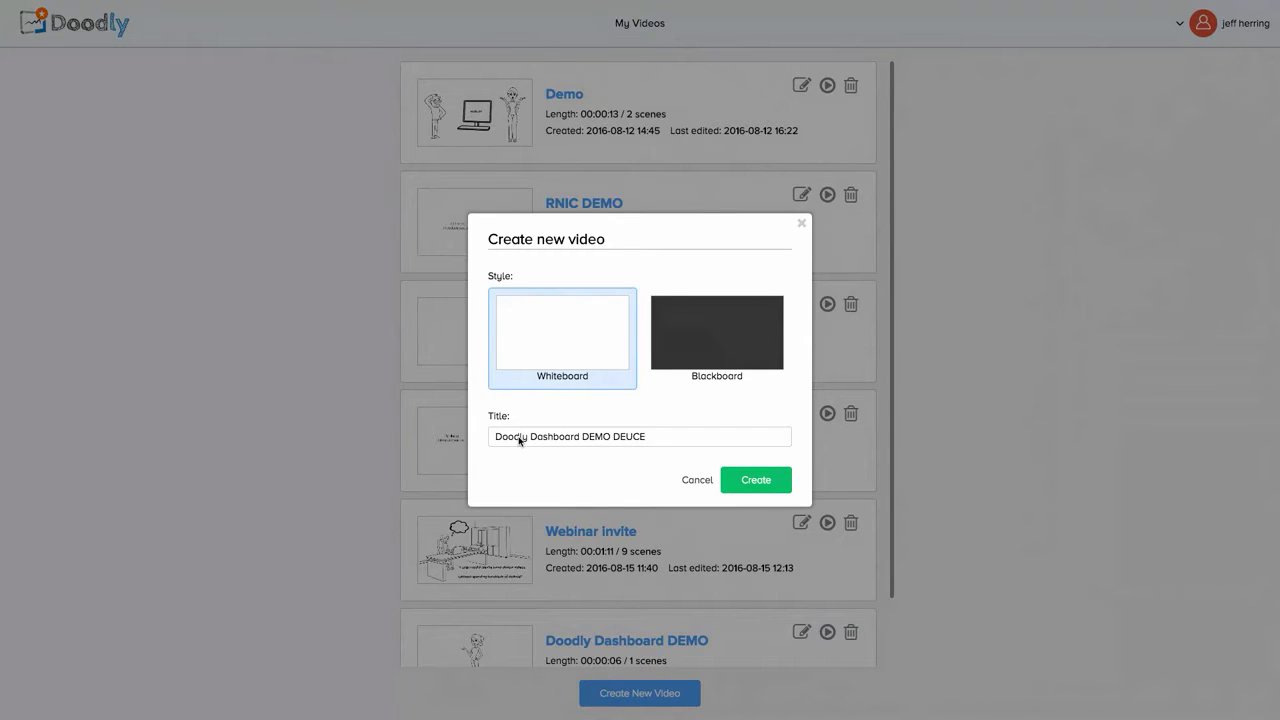
left_click(739, 483)
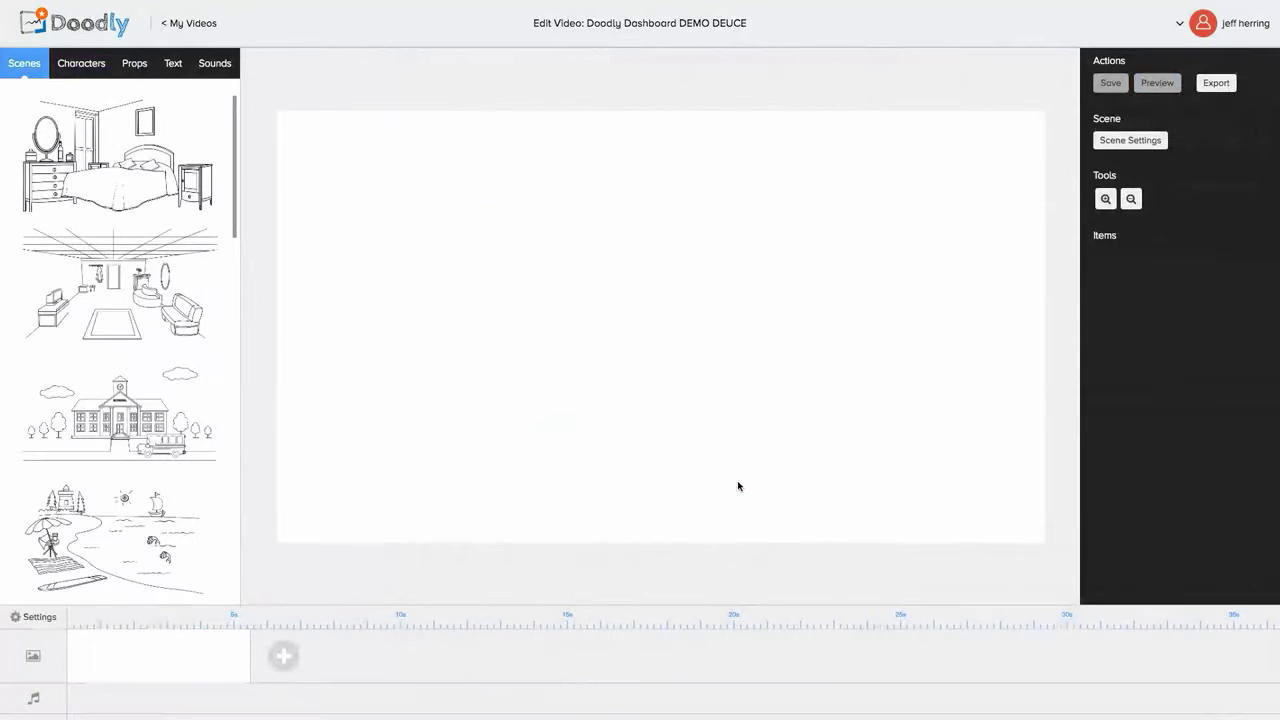
Step: Load the office scene of a woman working at her desk onto the canvas
scroll(139, 375, "down", 1)
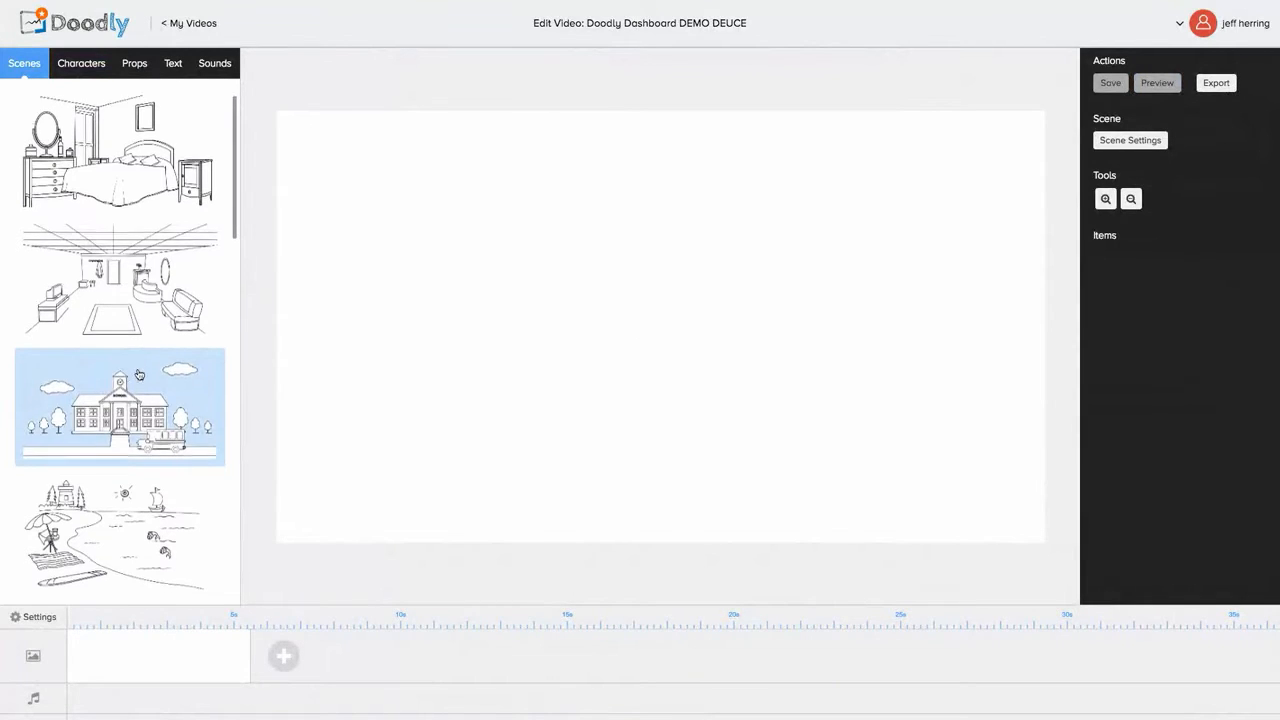
scroll(139, 375, "down", 10)
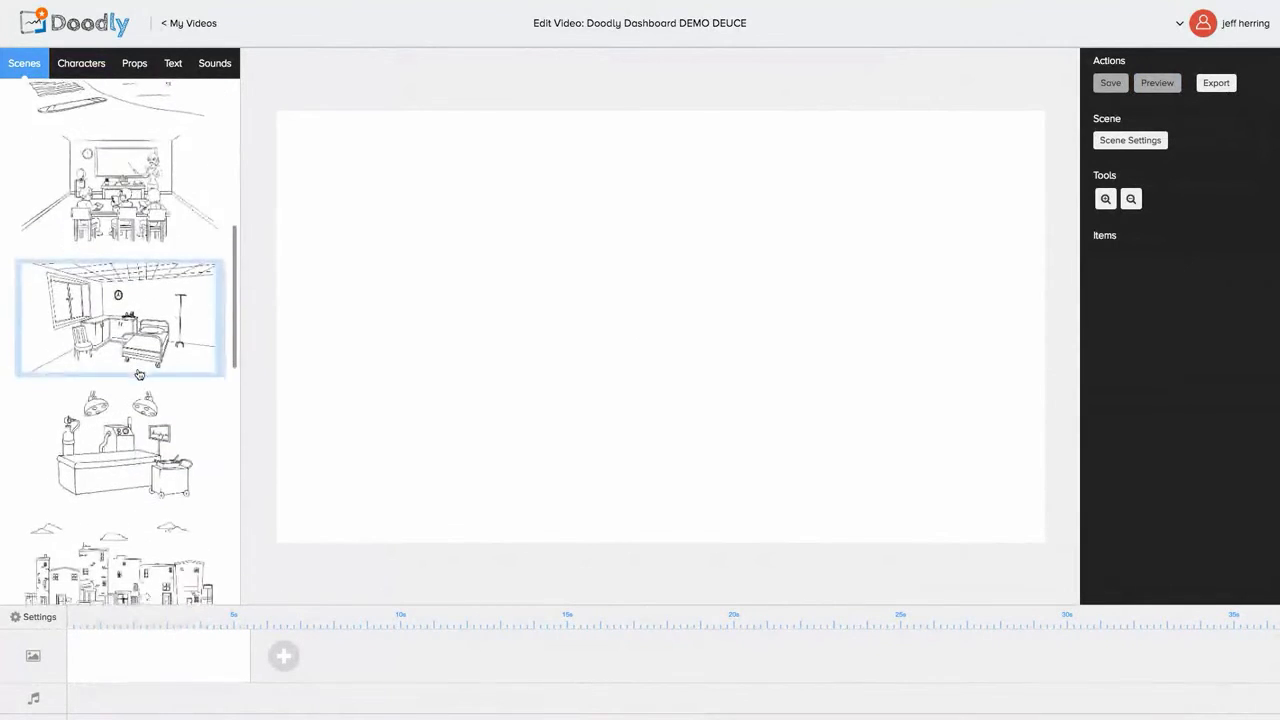
scroll(139, 375, "down", 10)
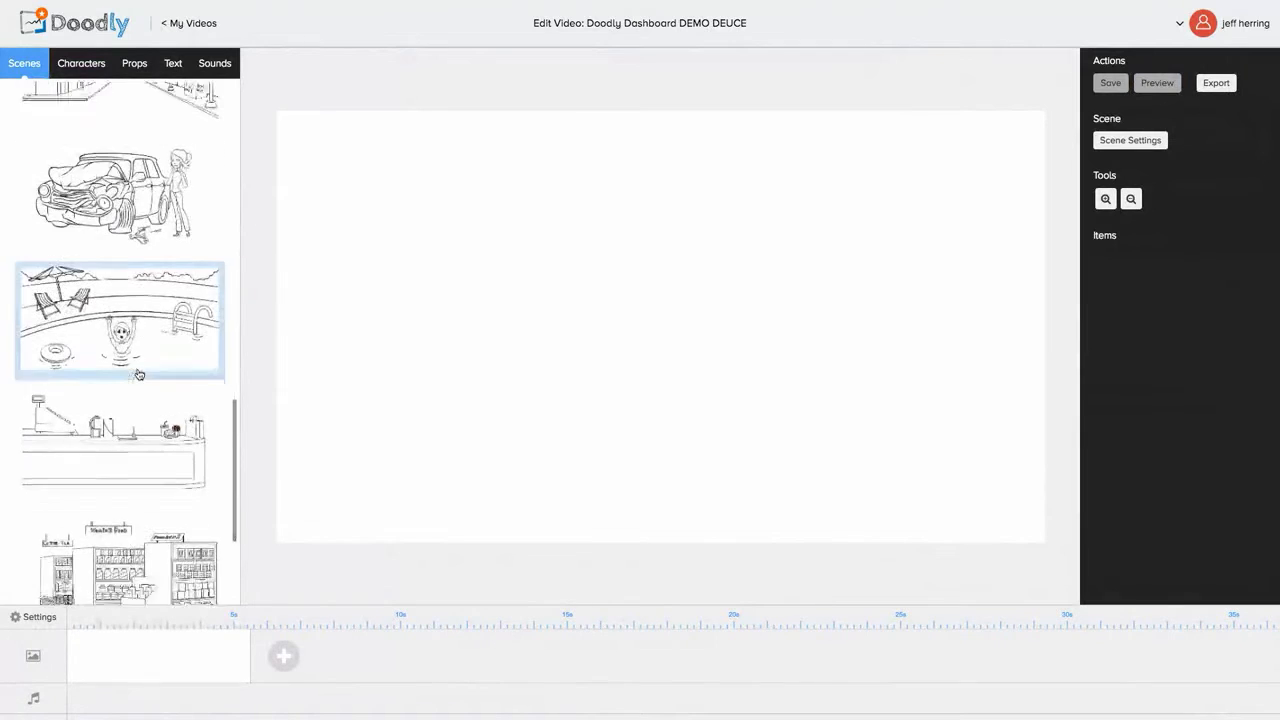
scroll(139, 375, "down", 4)
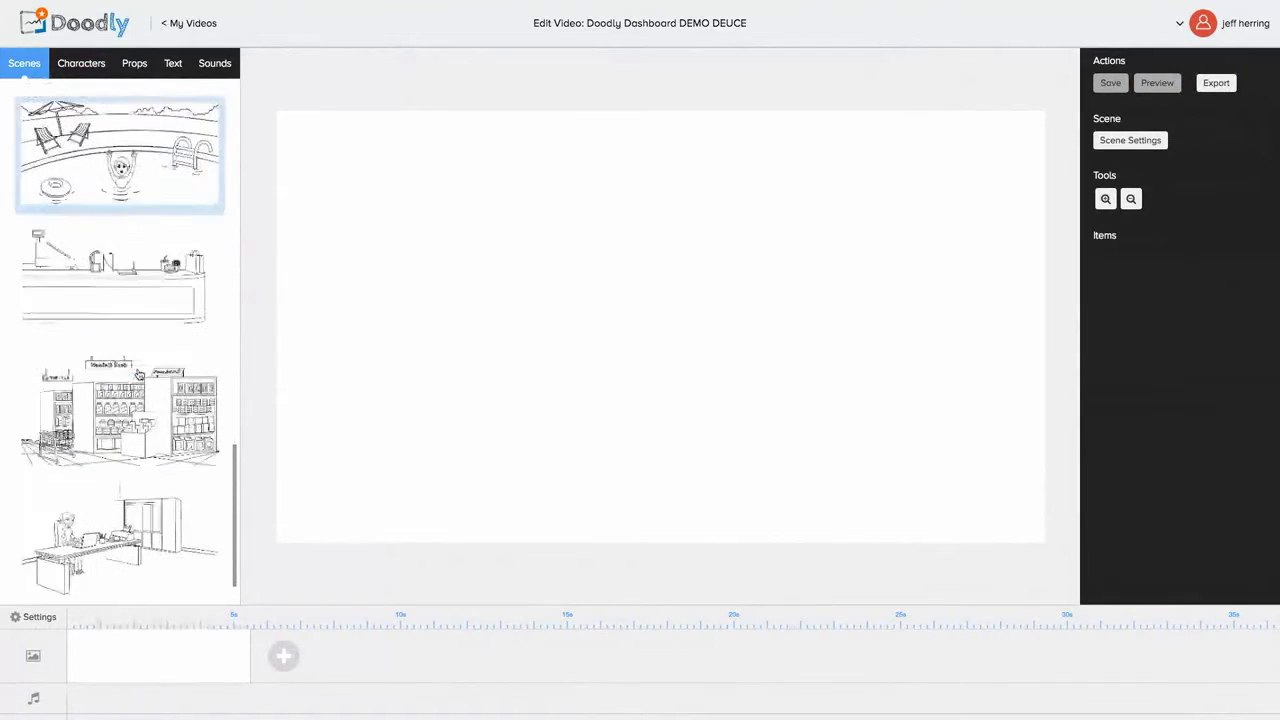
left_click(88, 502)
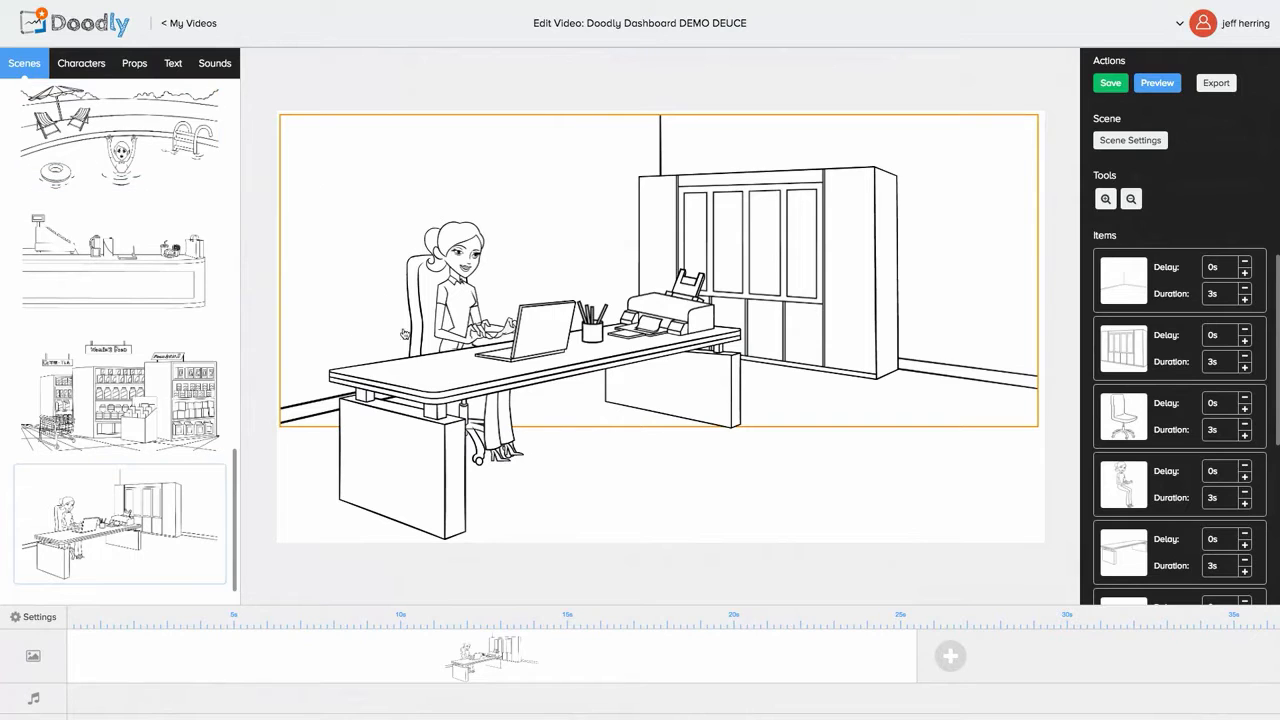
Step: Add a Thought Bubble prop from the Props library to the scene
left_click(140, 68)
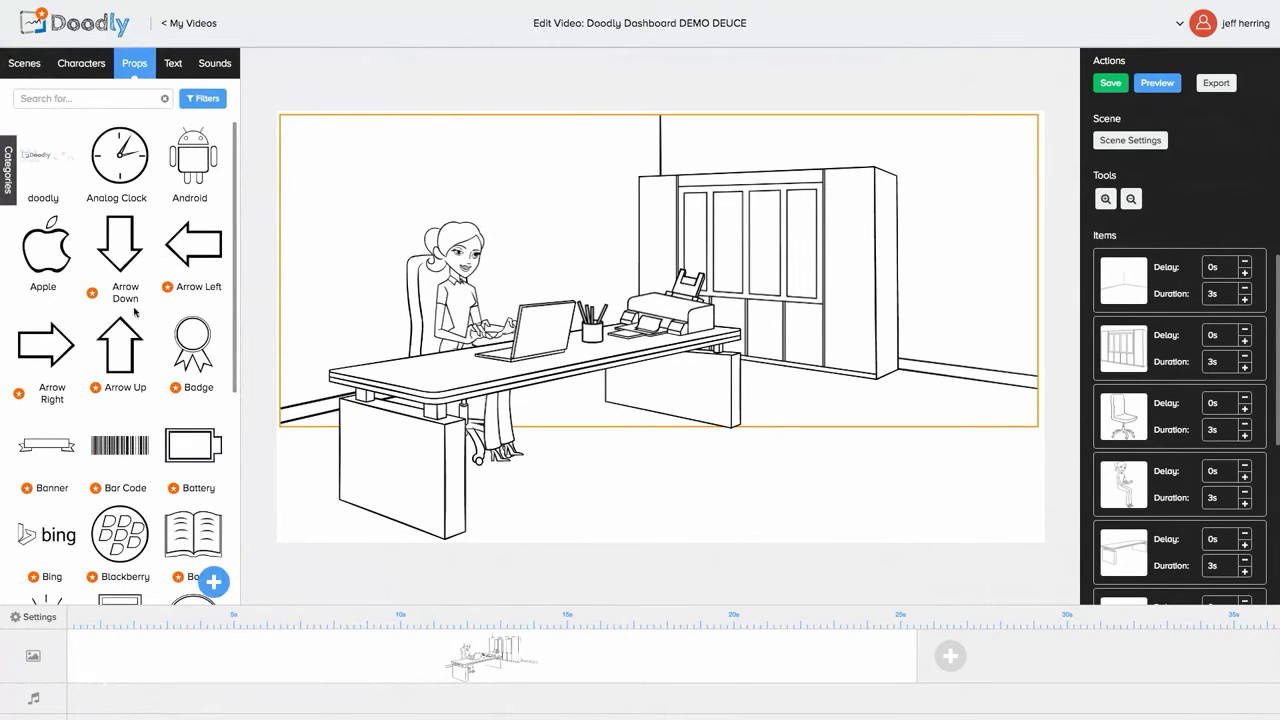
scroll(122, 352, "down", 3)
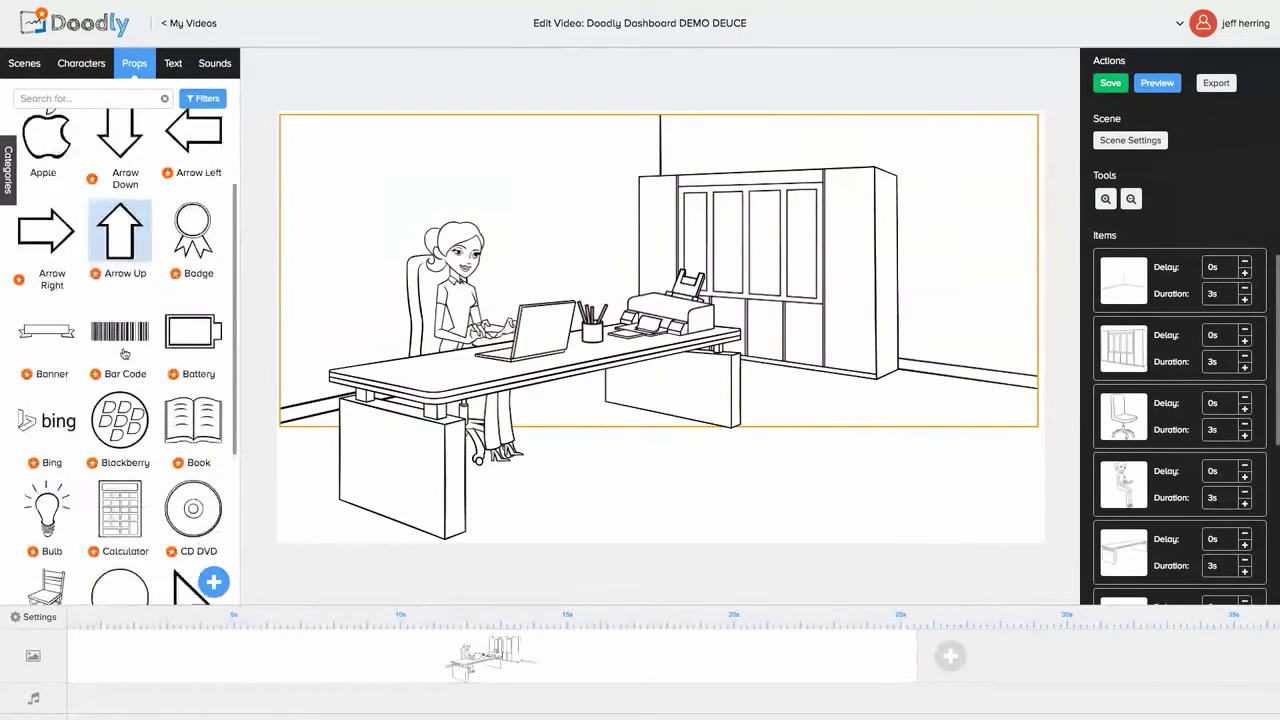
scroll(122, 352, "down", 4)
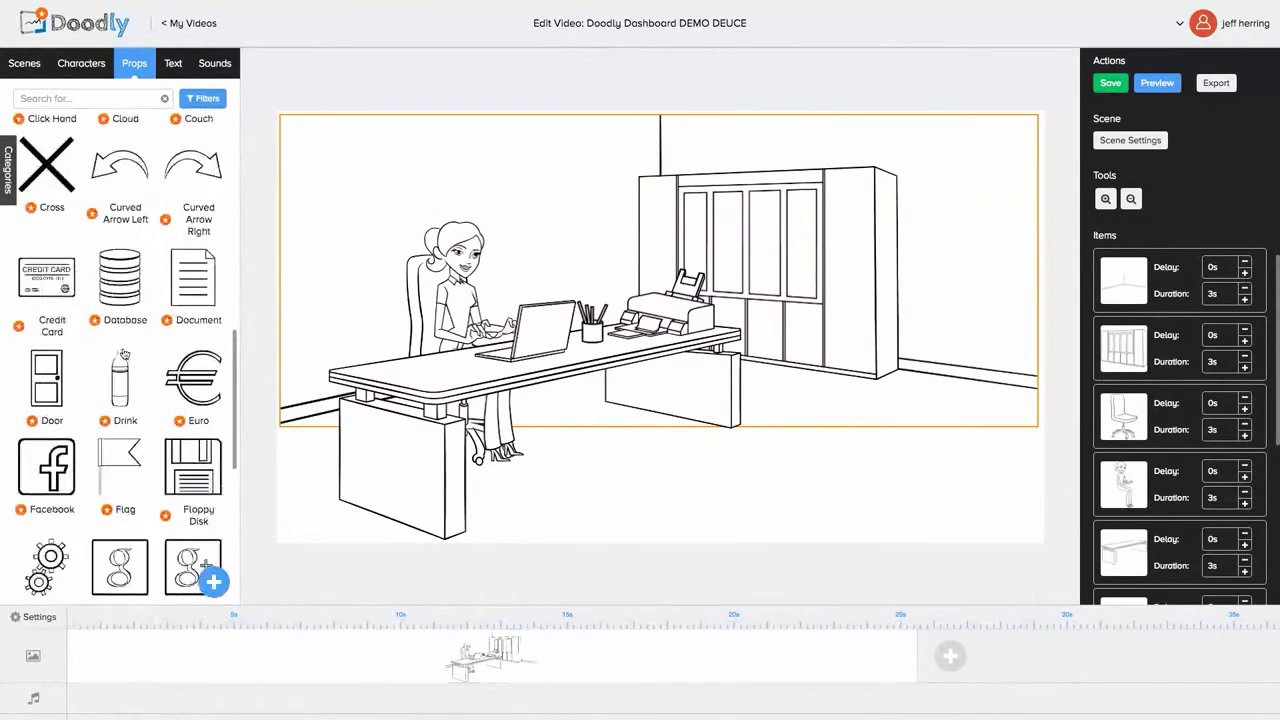
scroll(124, 354, "down", 8)
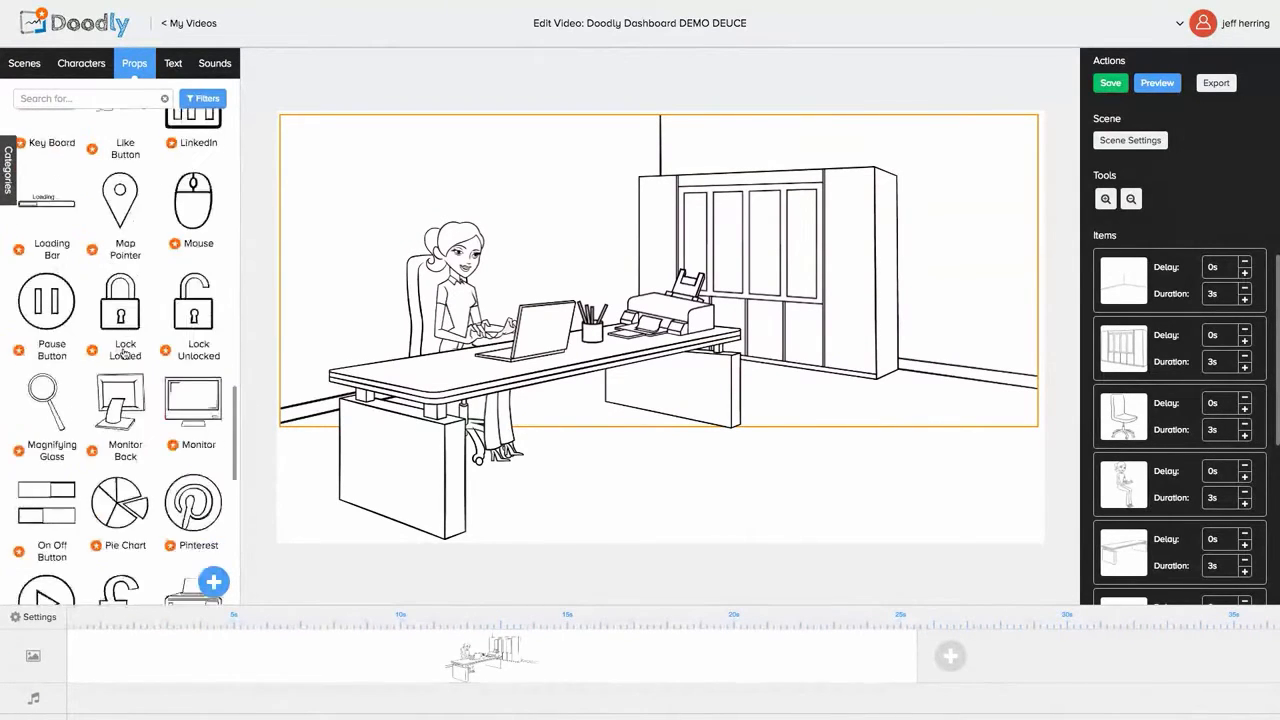
scroll(124, 352, "down", 6)
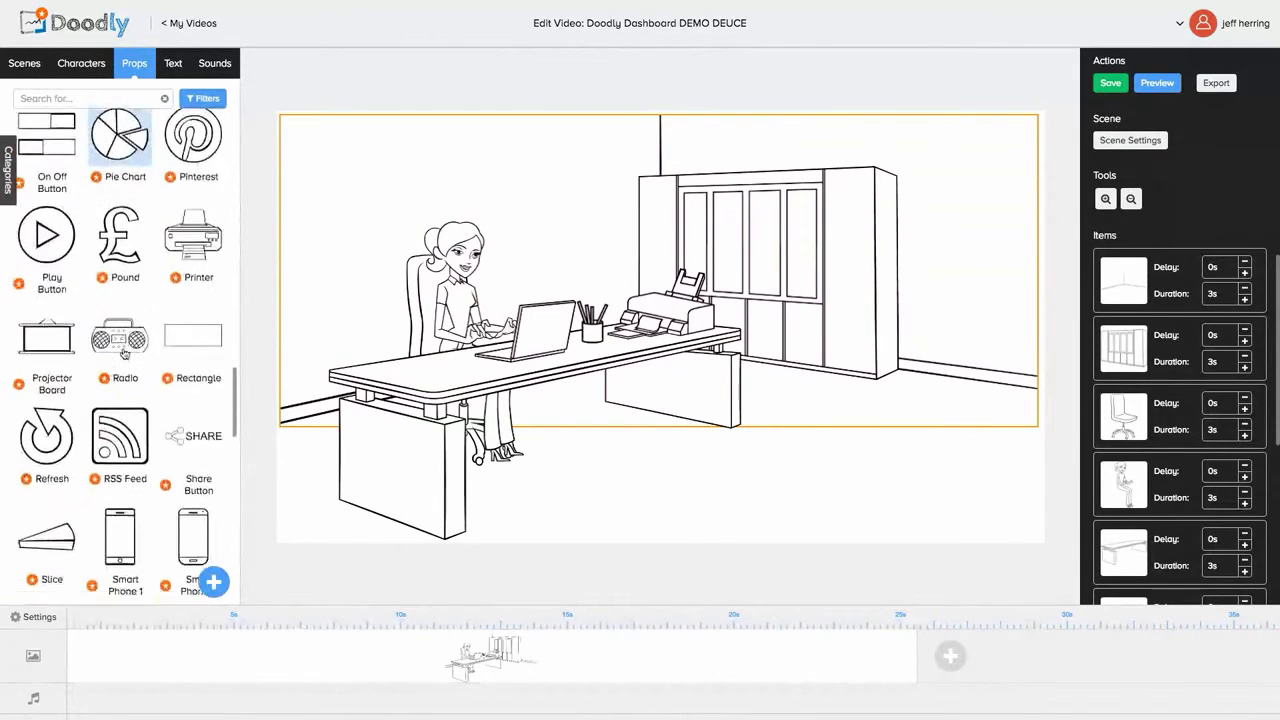
scroll(124, 352, "down", 6)
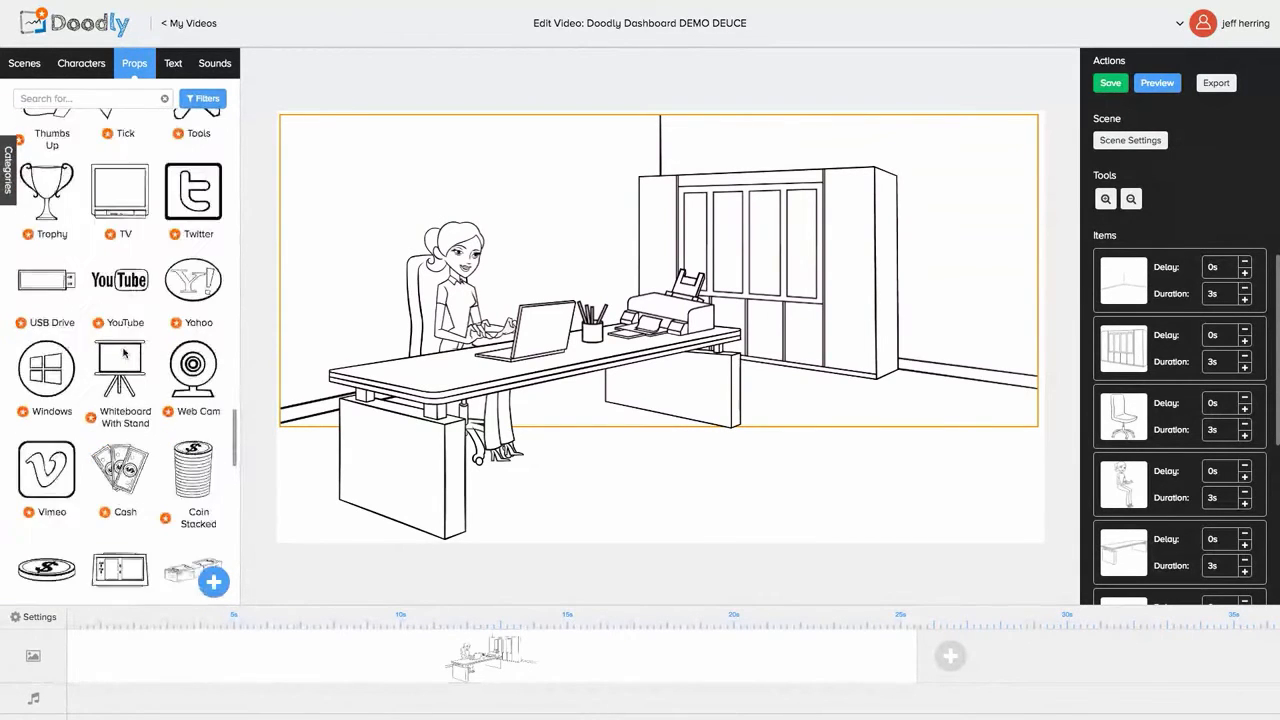
scroll(124, 345, "down", 5)
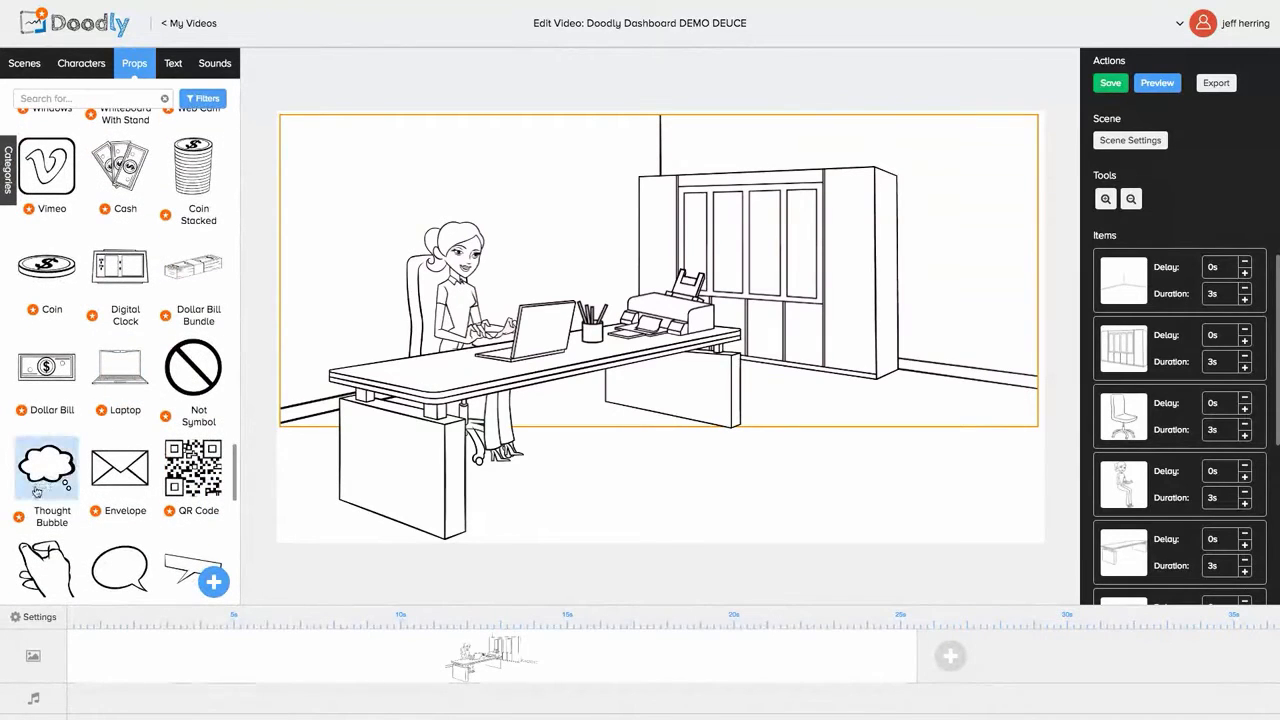
left_click(36, 480)
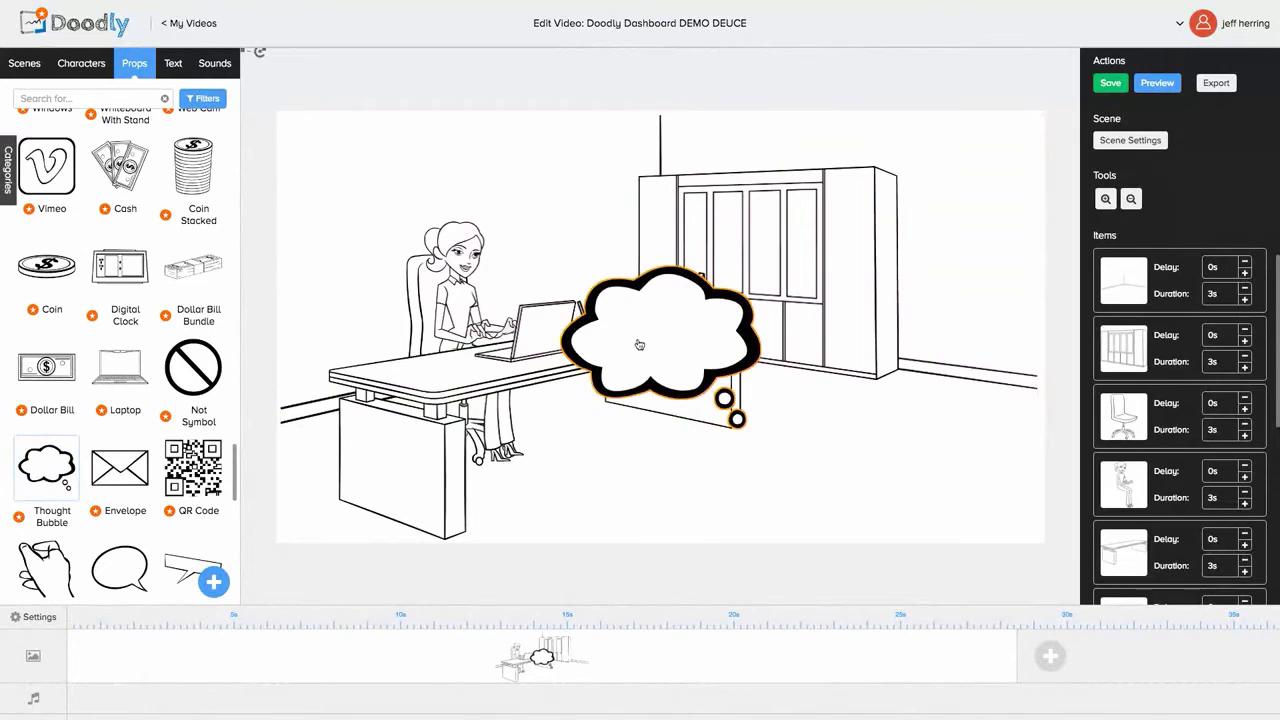
Step: Move the thought bubble above the woman's head and flip it horizontally
left_click_drag(634, 349, 564, 200)
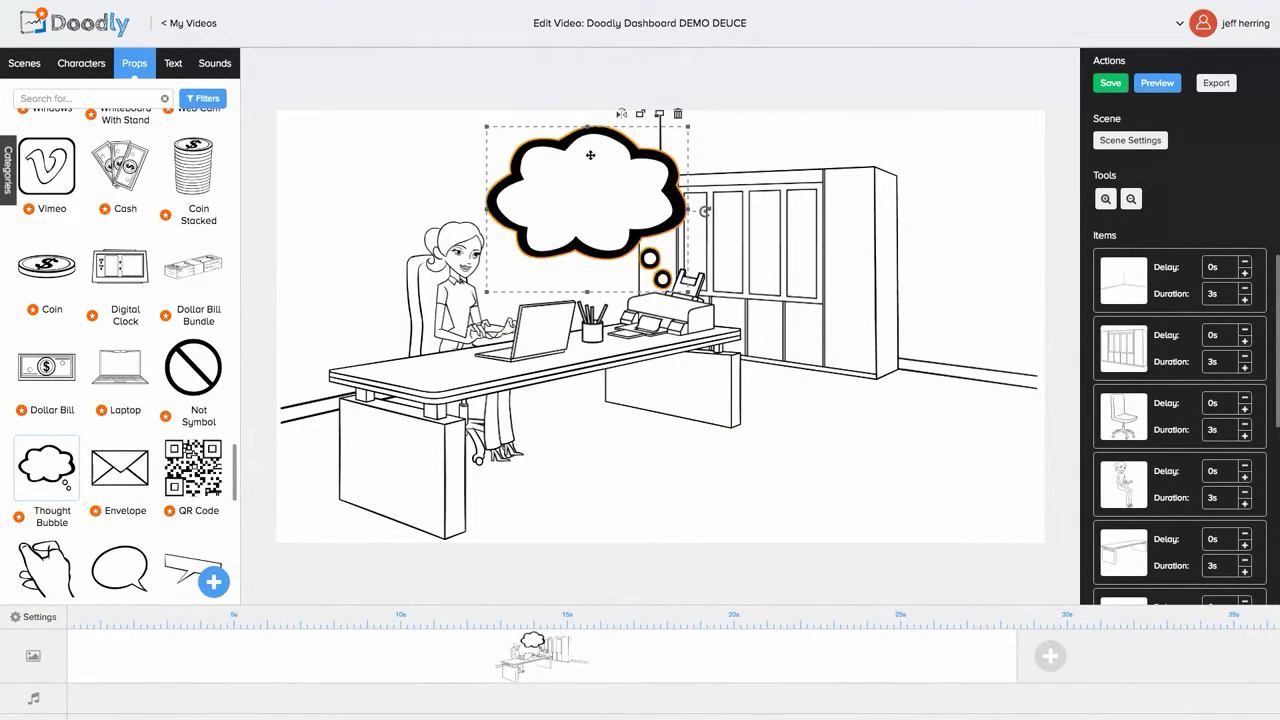
left_click(622, 120)
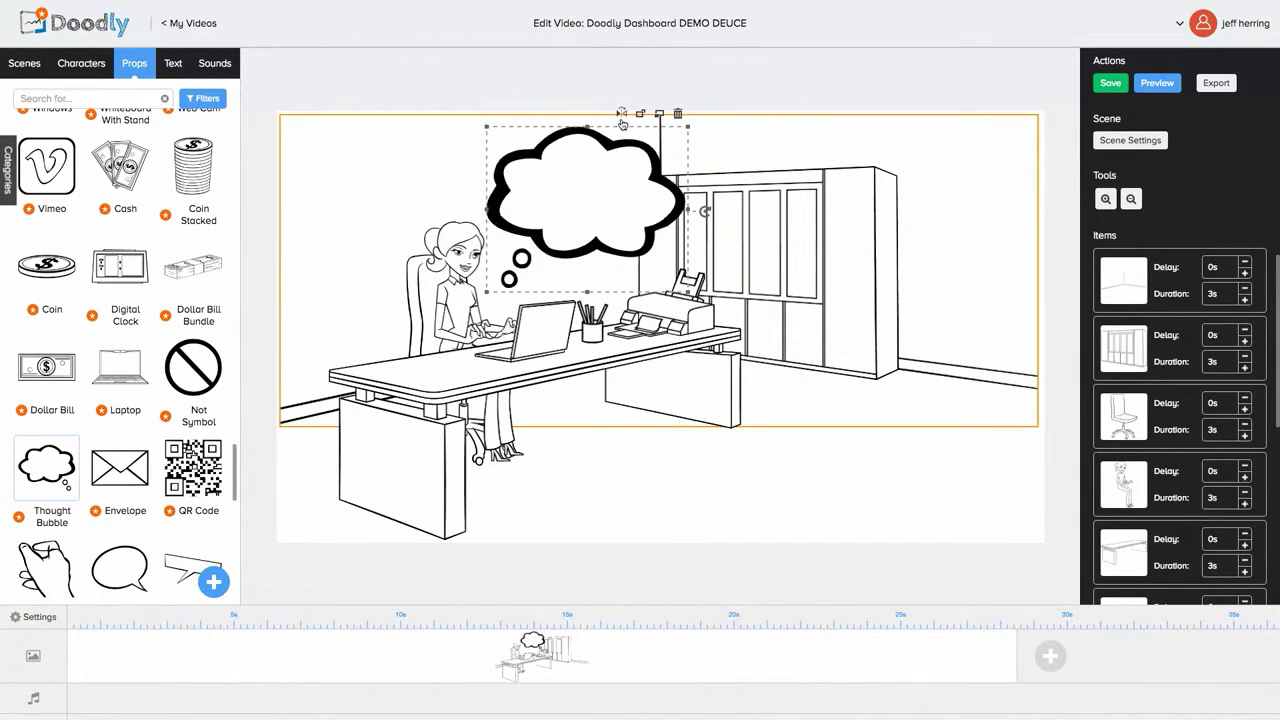
left_click(325, 205)
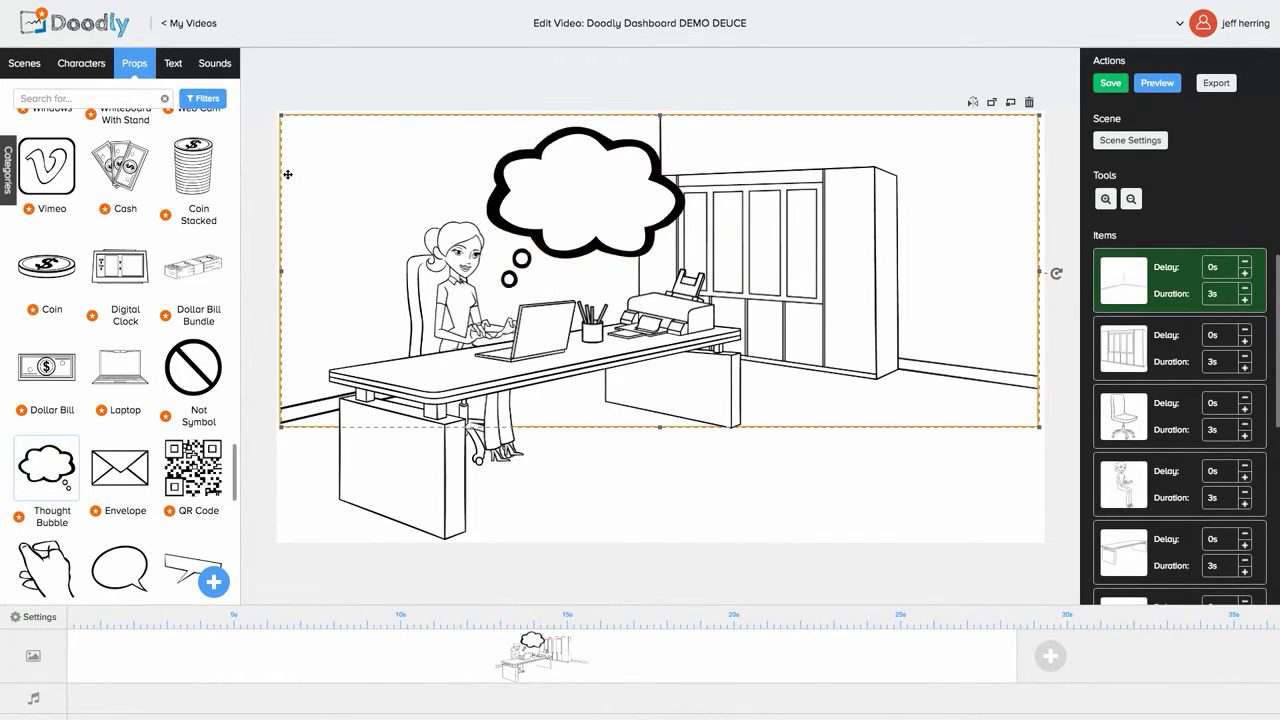
Step: Add a placeholder text and move it into the thought bubble
left_click(173, 63)
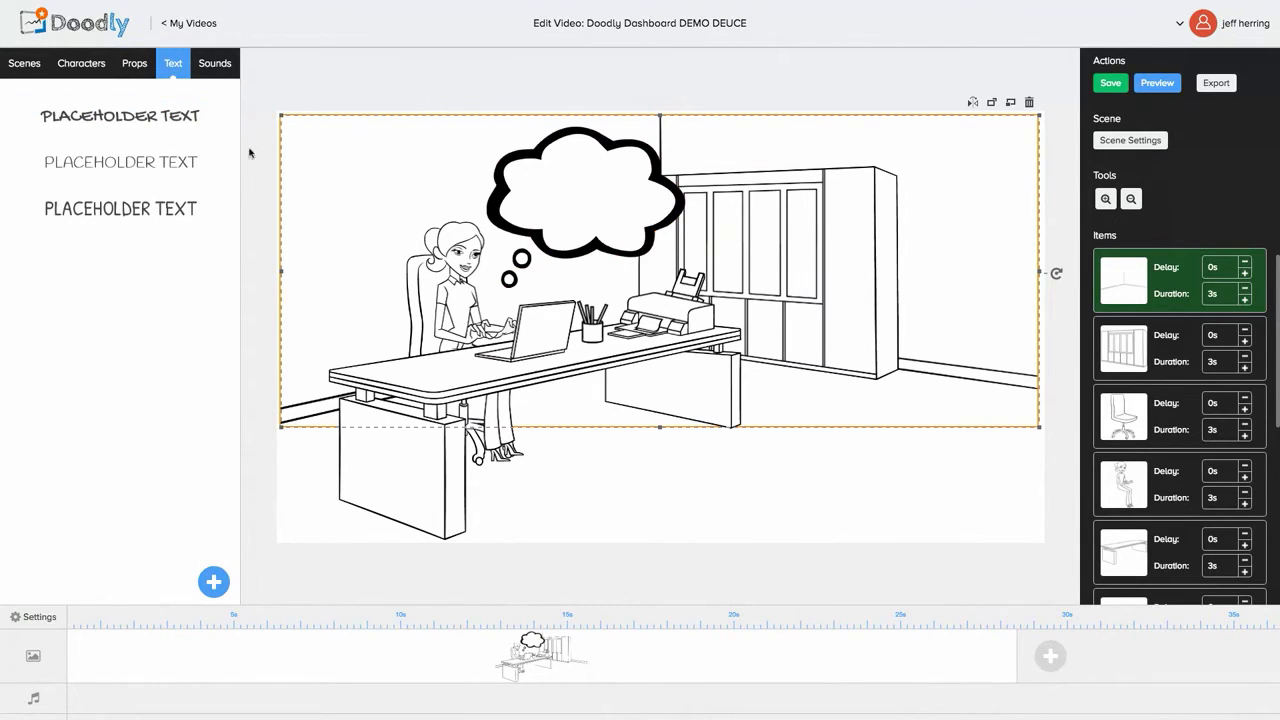
left_click_drag(179, 126, 391, 179)
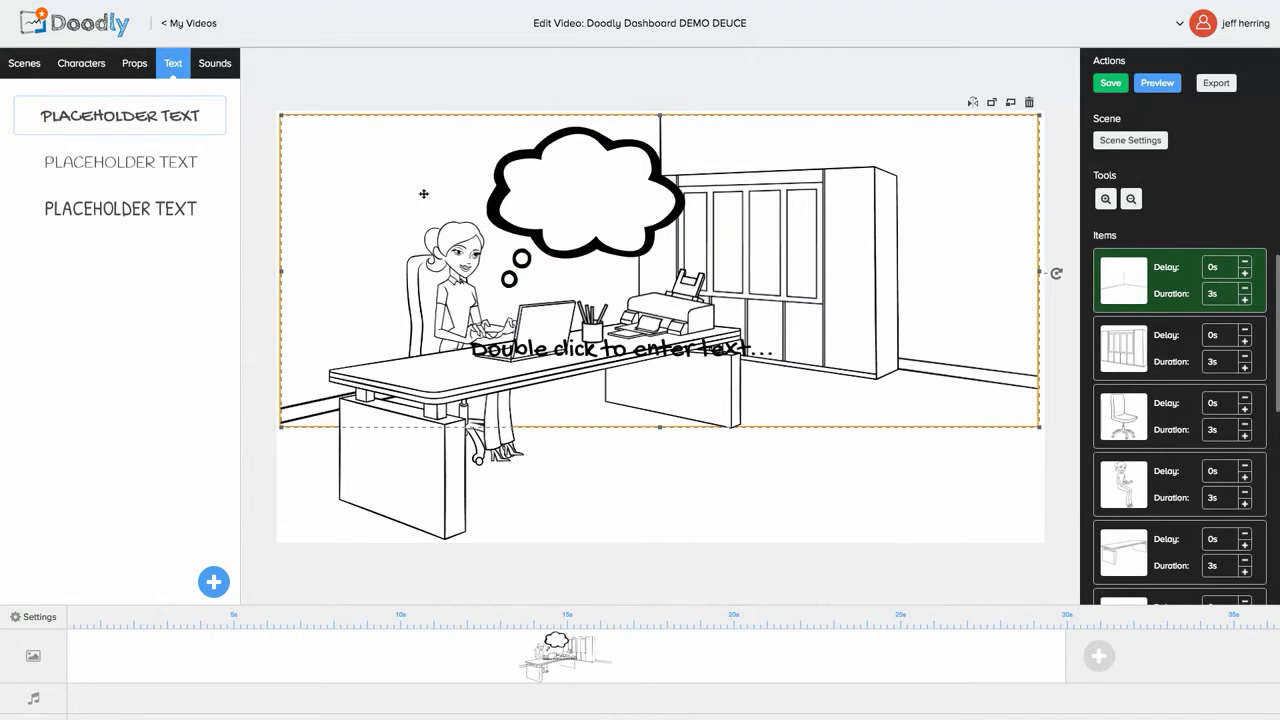
left_click(559, 350)
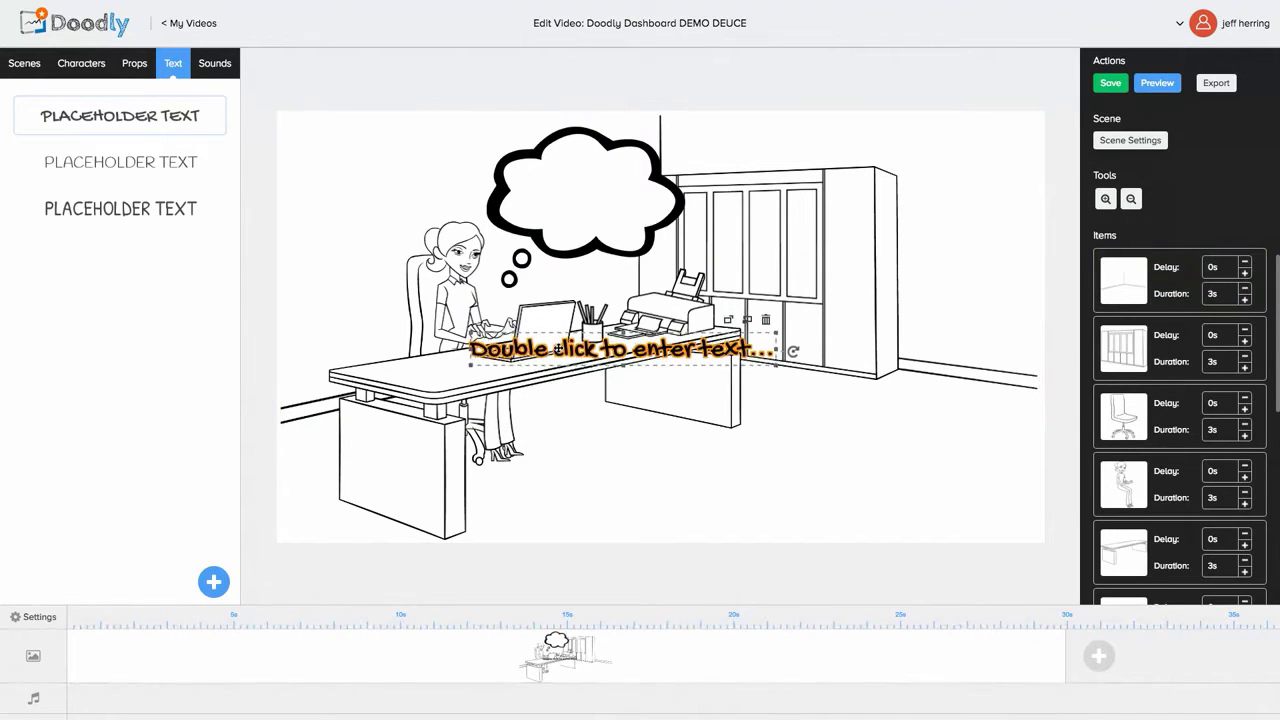
left_click_drag(558, 346, 559, 197)
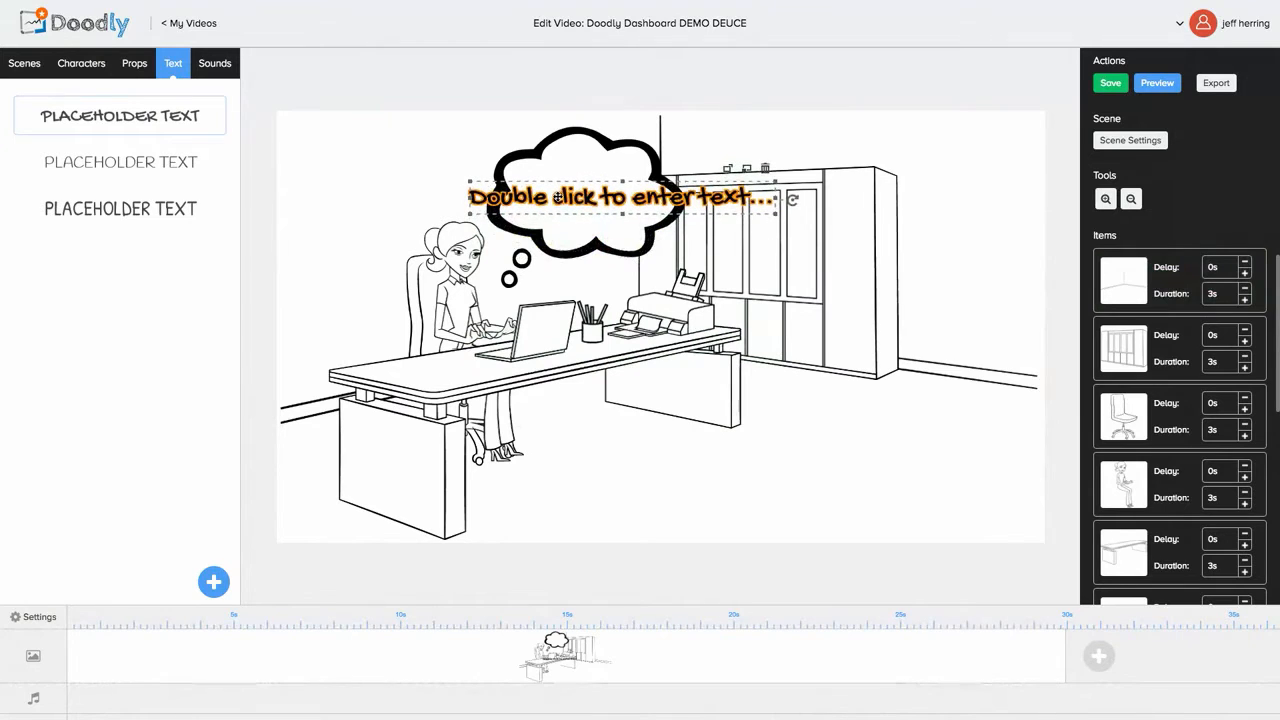
Step: Change the placeholder wording to 'Hi' and centre it inside the bubble
double_click(559, 197)
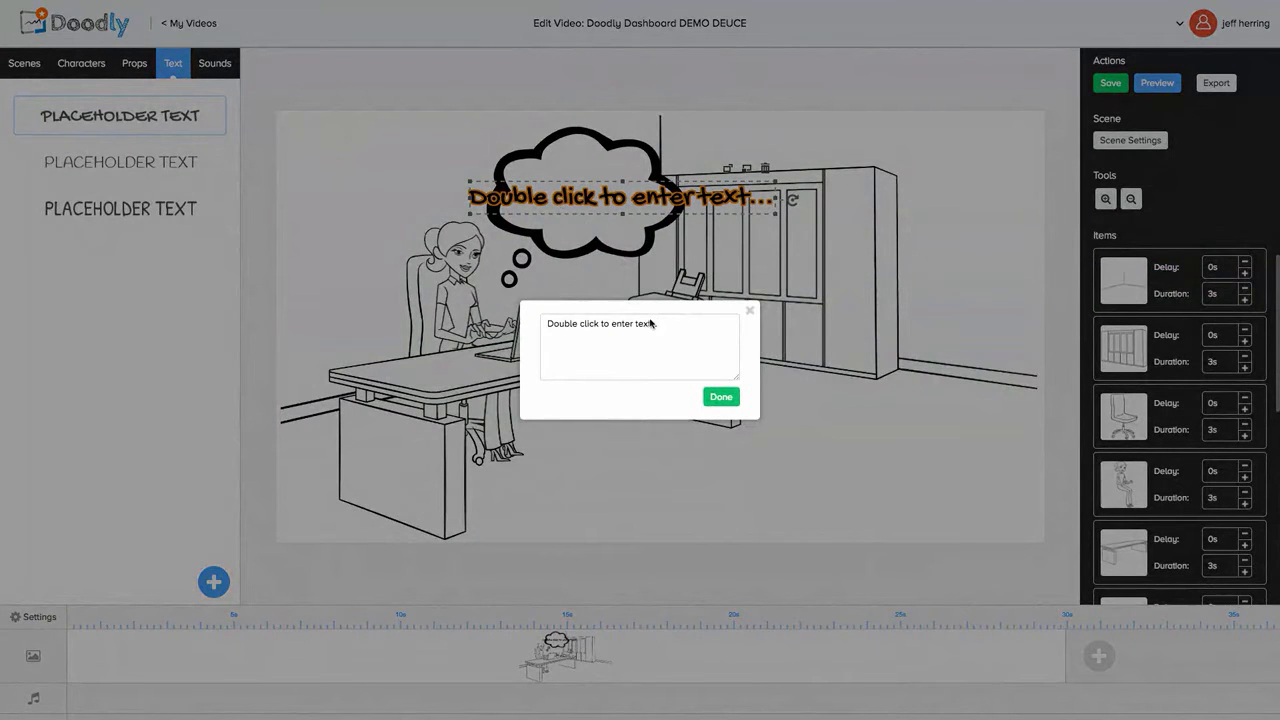
left_click_drag(660, 326, 550, 313)
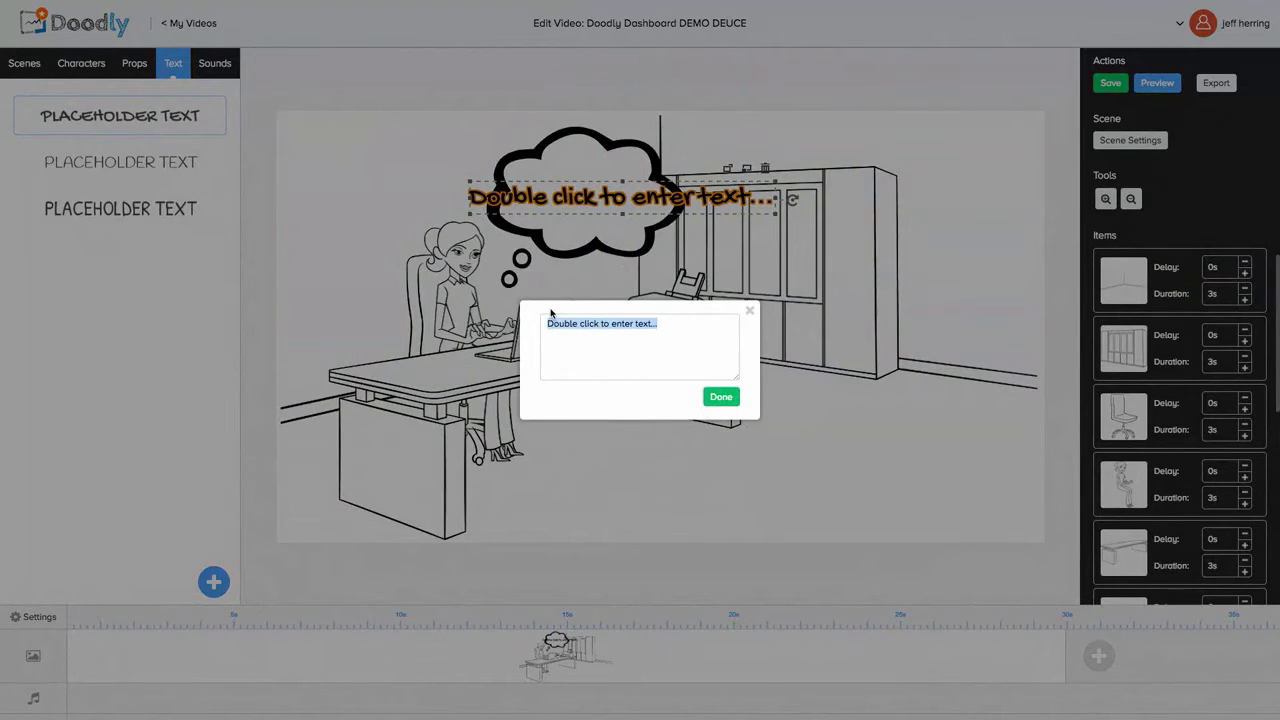
type("Hi")
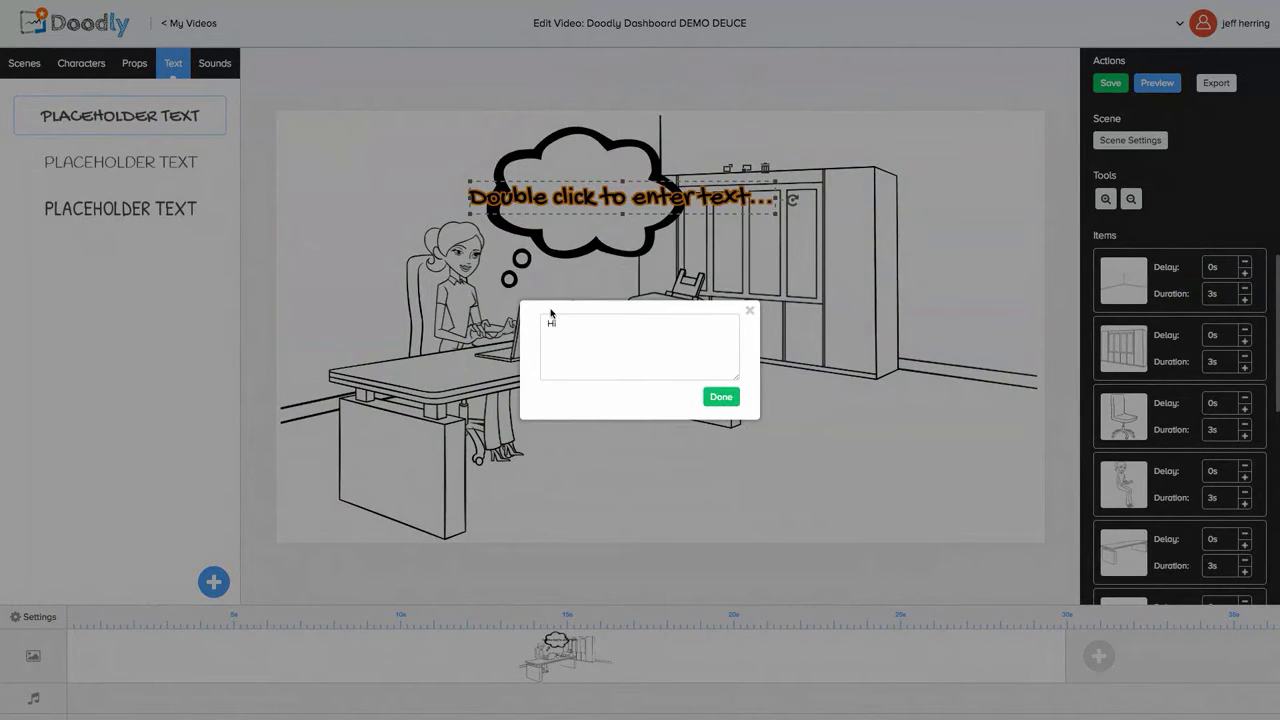
left_click(720, 397)
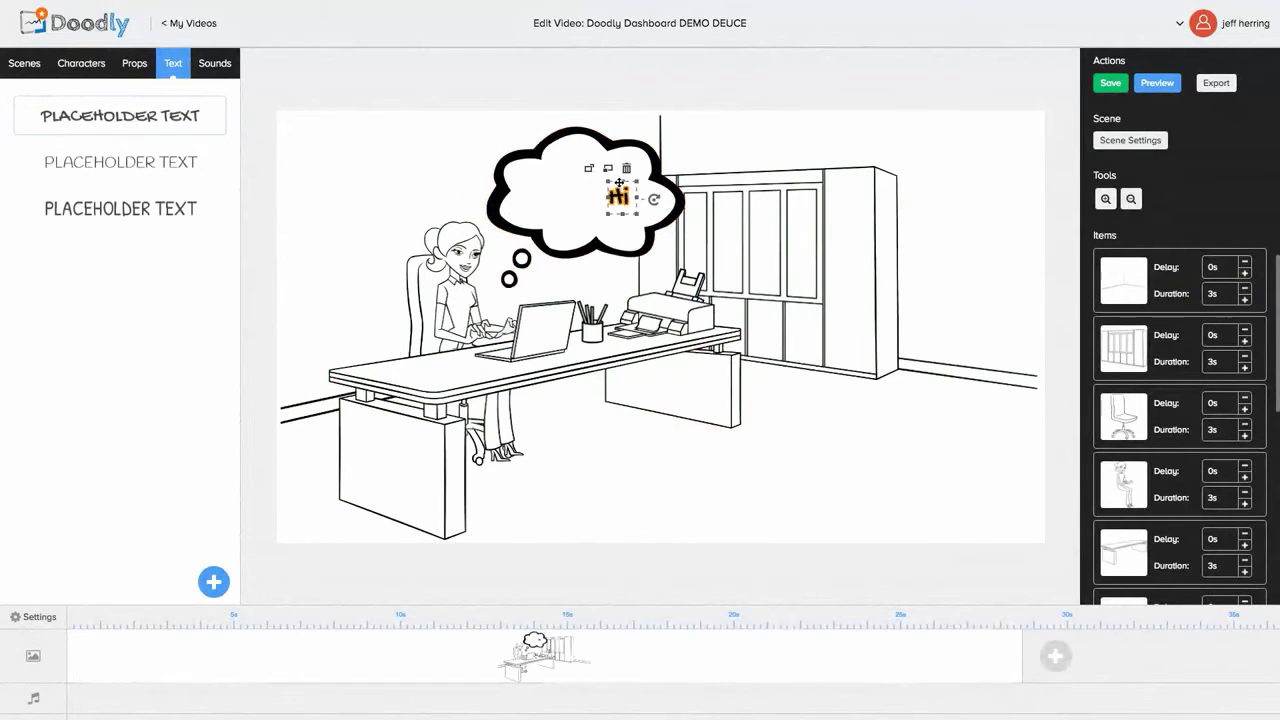
left_click_drag(619, 183, 584, 178)
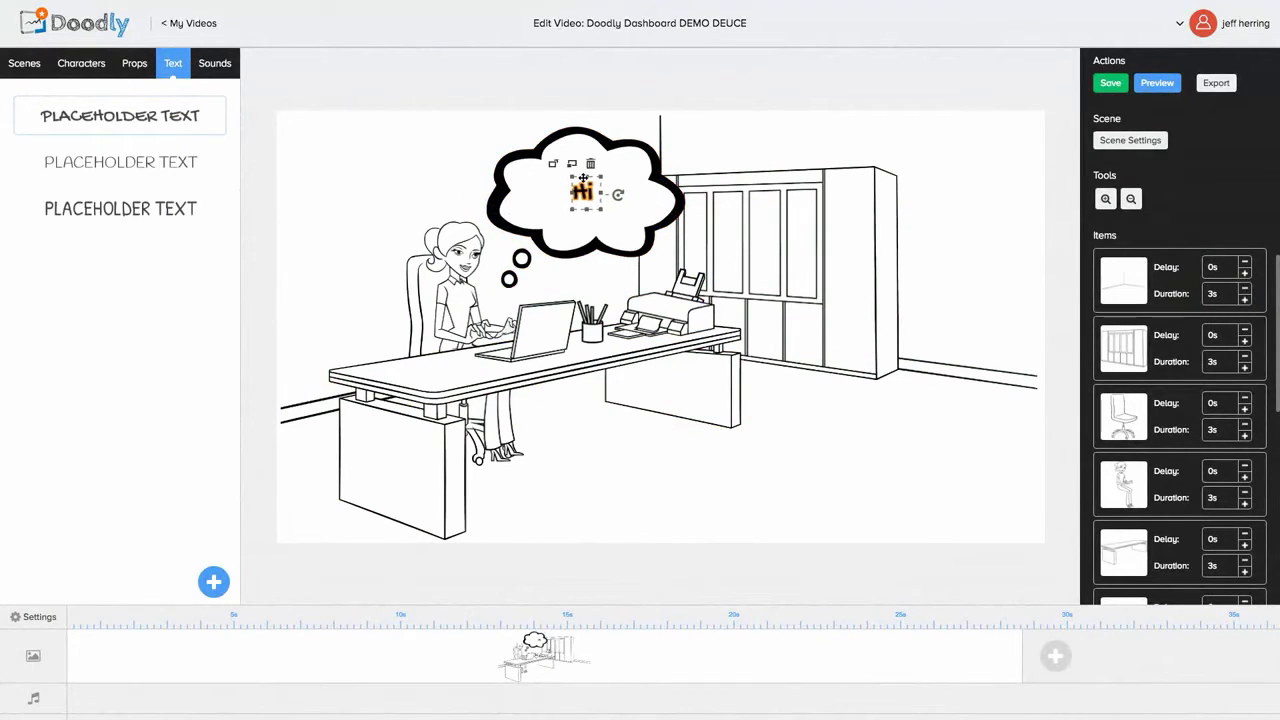
left_click(668, 501)
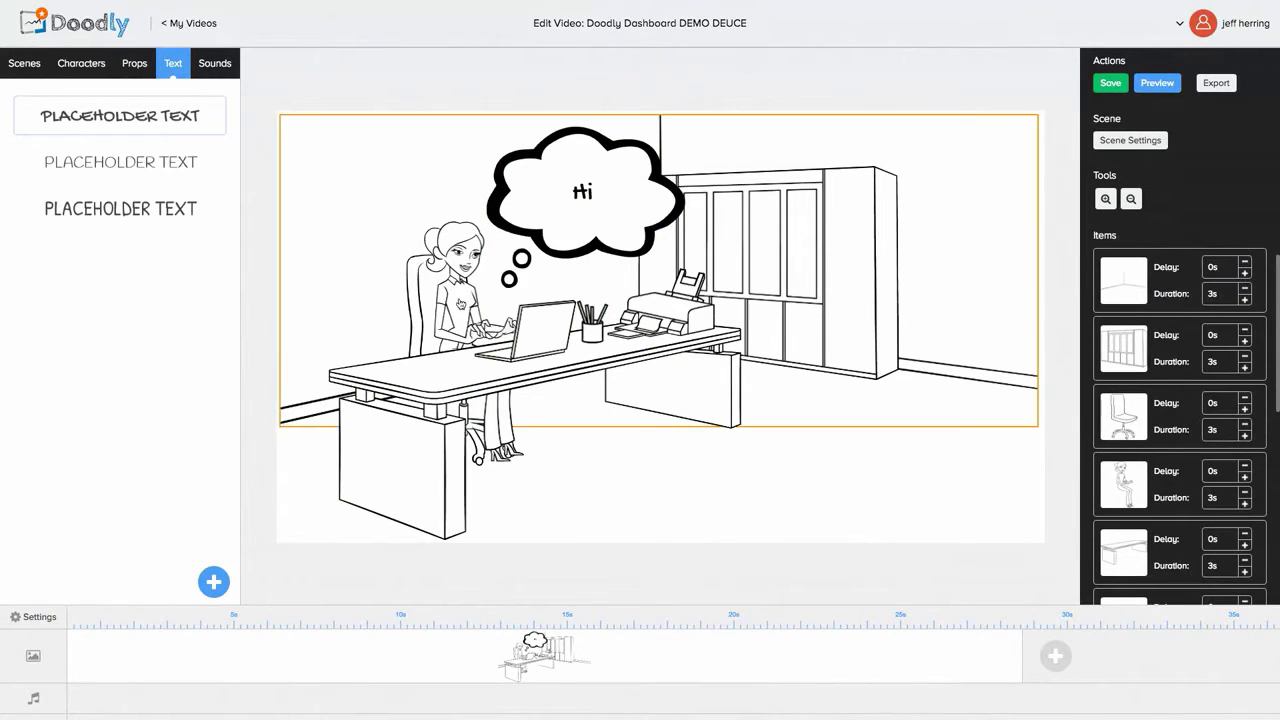
Step: Add placeholder text and move one copy to the bottom of the scene
left_click(157, 117)
left_click(157, 117)
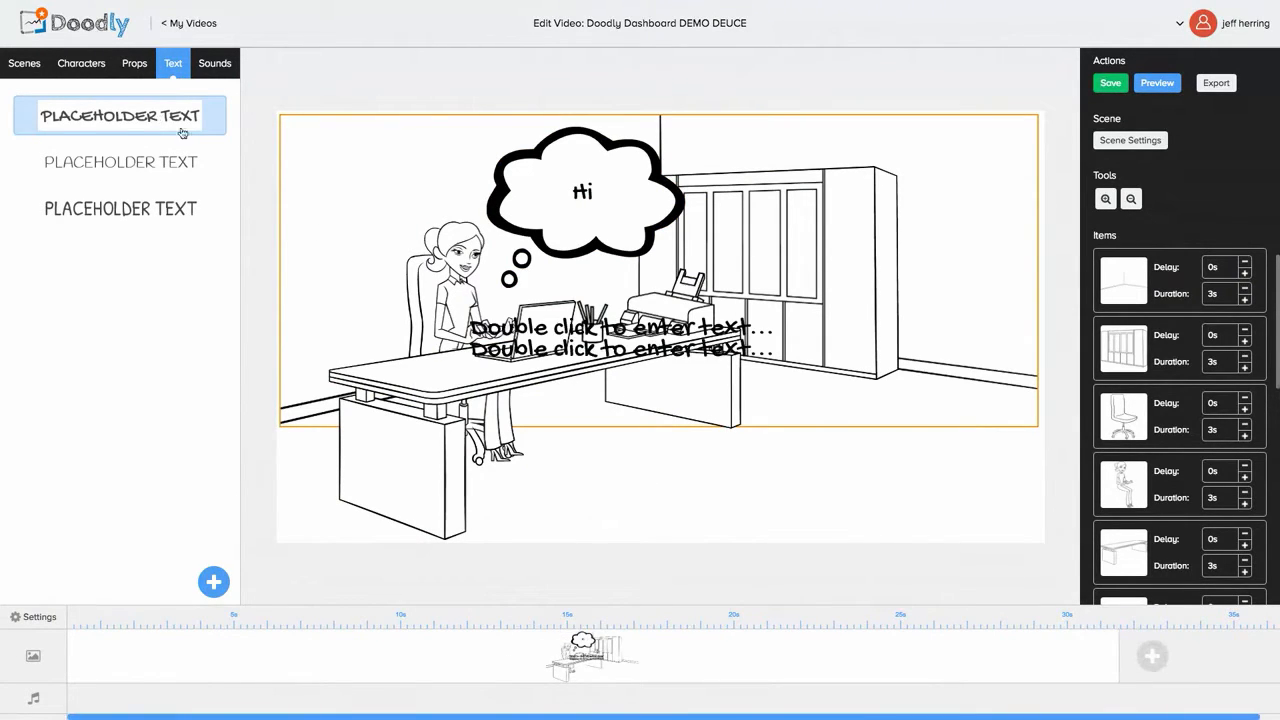
left_click(182, 131)
left_click_drag(521, 336, 591, 532)
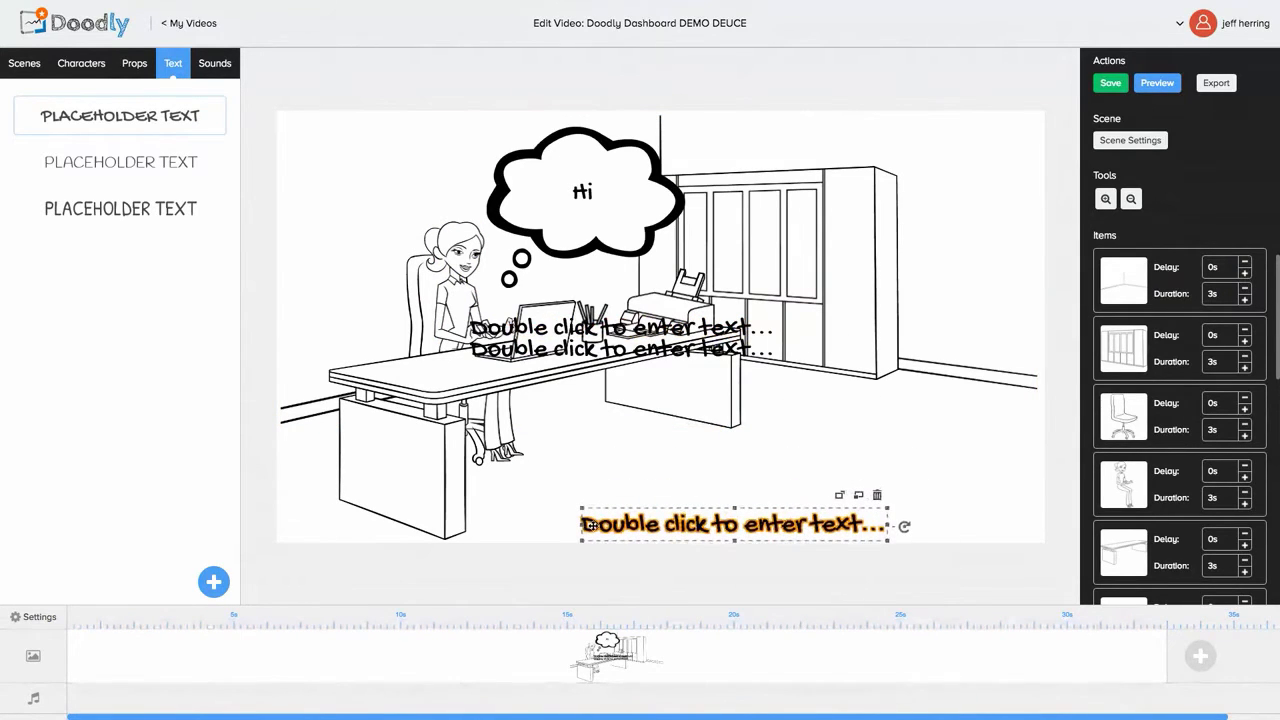
Step: Delete a duplicate placeholder text while keeping the cabinet in the scene
left_click(595, 348)
left_click(635, 326)
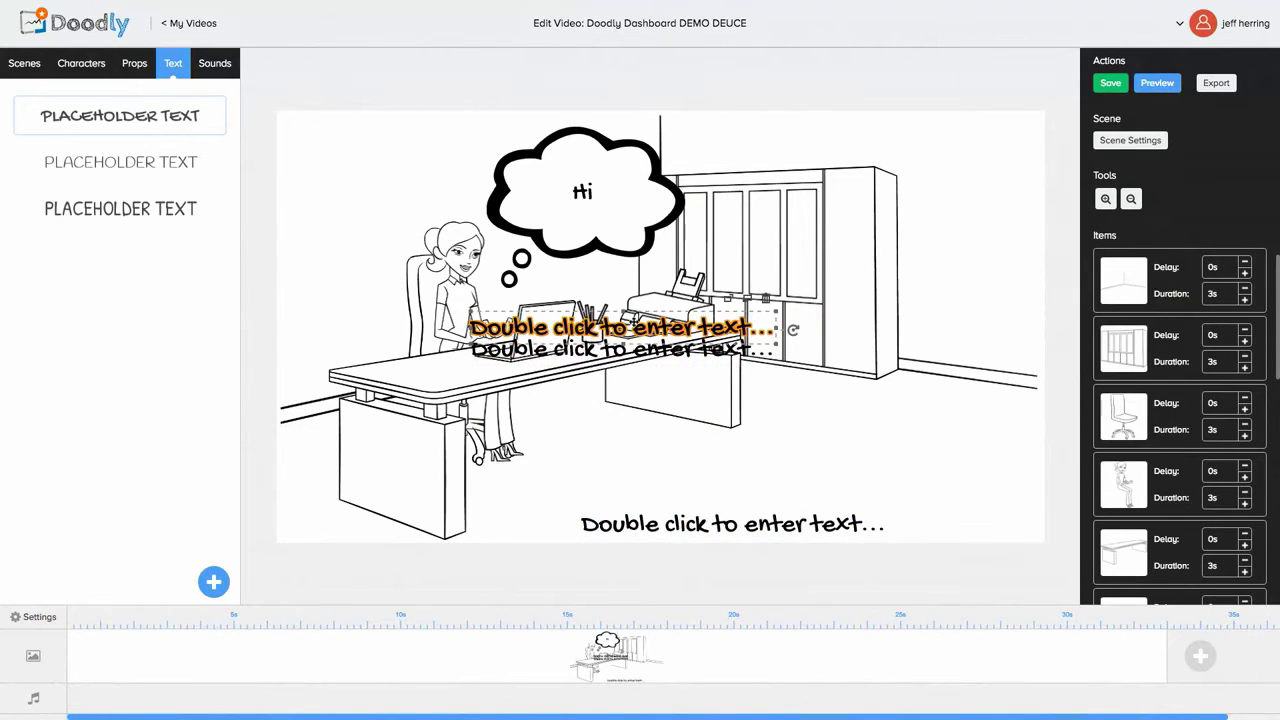
left_click(768, 312)
key("Delete")
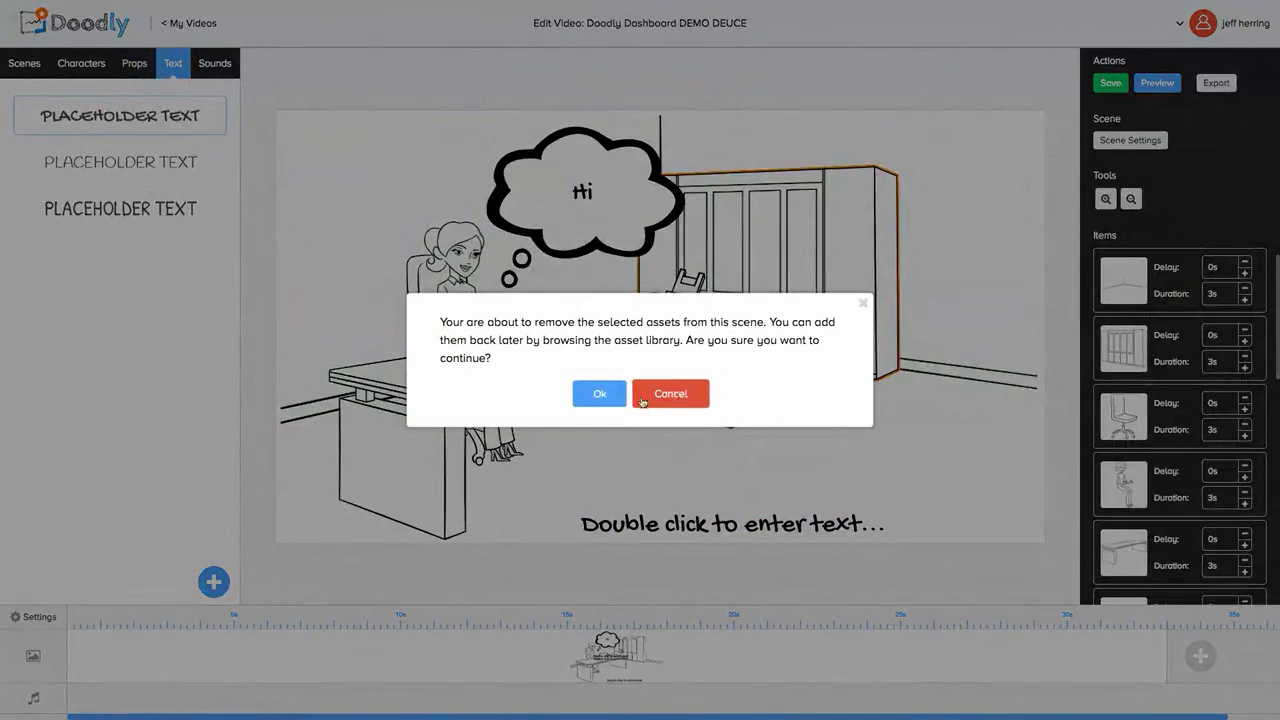
left_click(585, 397)
left_click(692, 352)
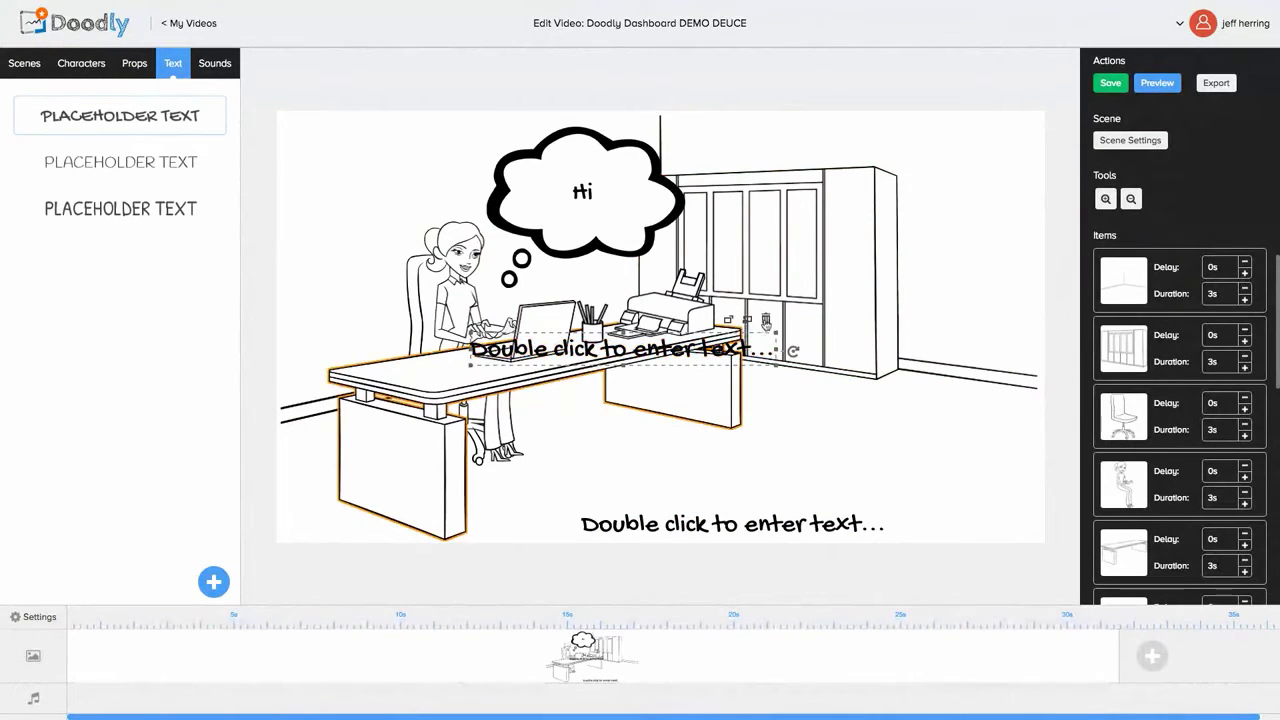
left_click(766, 320)
left_click(592, 396)
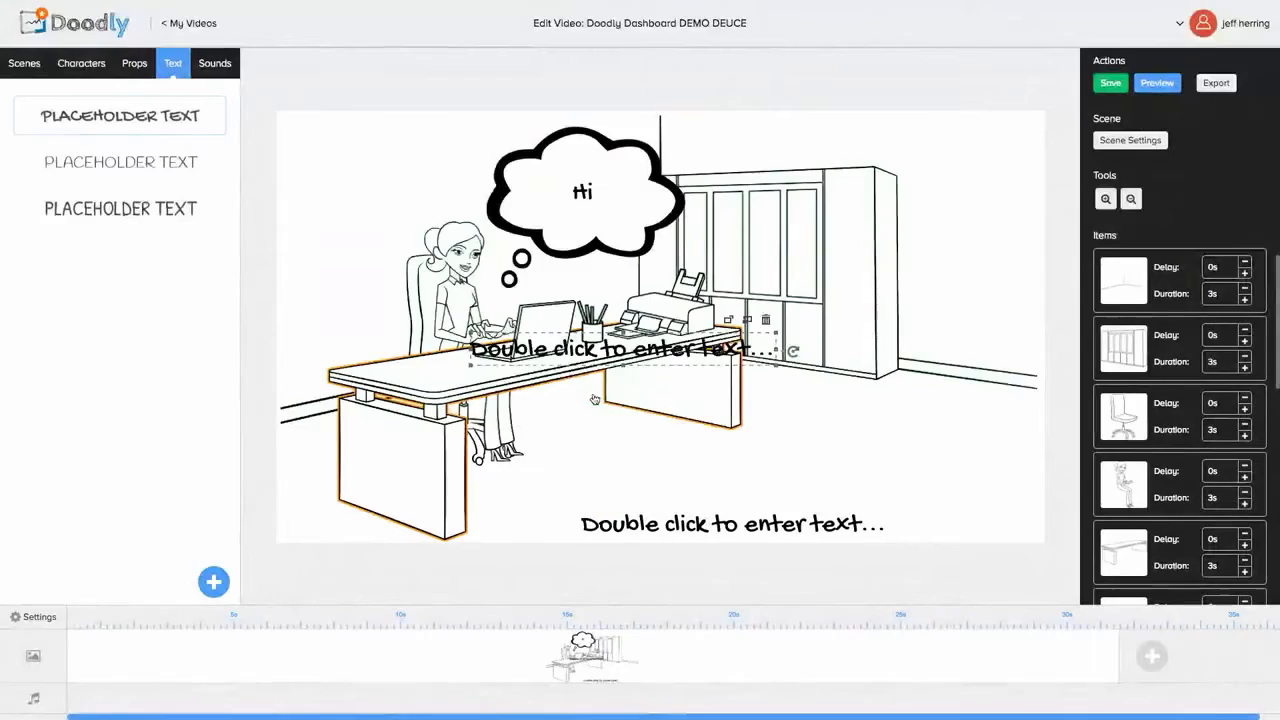
Step: Change the bottom placeholder text to 'Doodly Dashboard DEMO'
left_click_drag(658, 505, 659, 480)
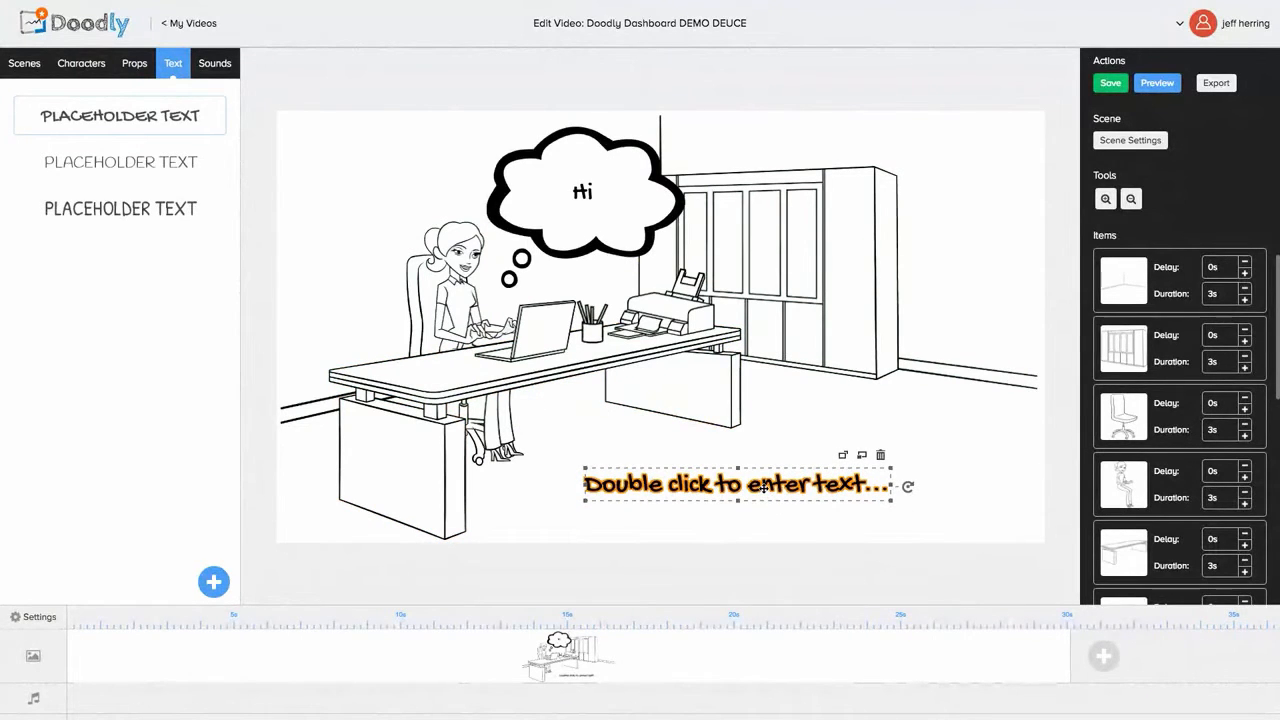
double_click(763, 485)
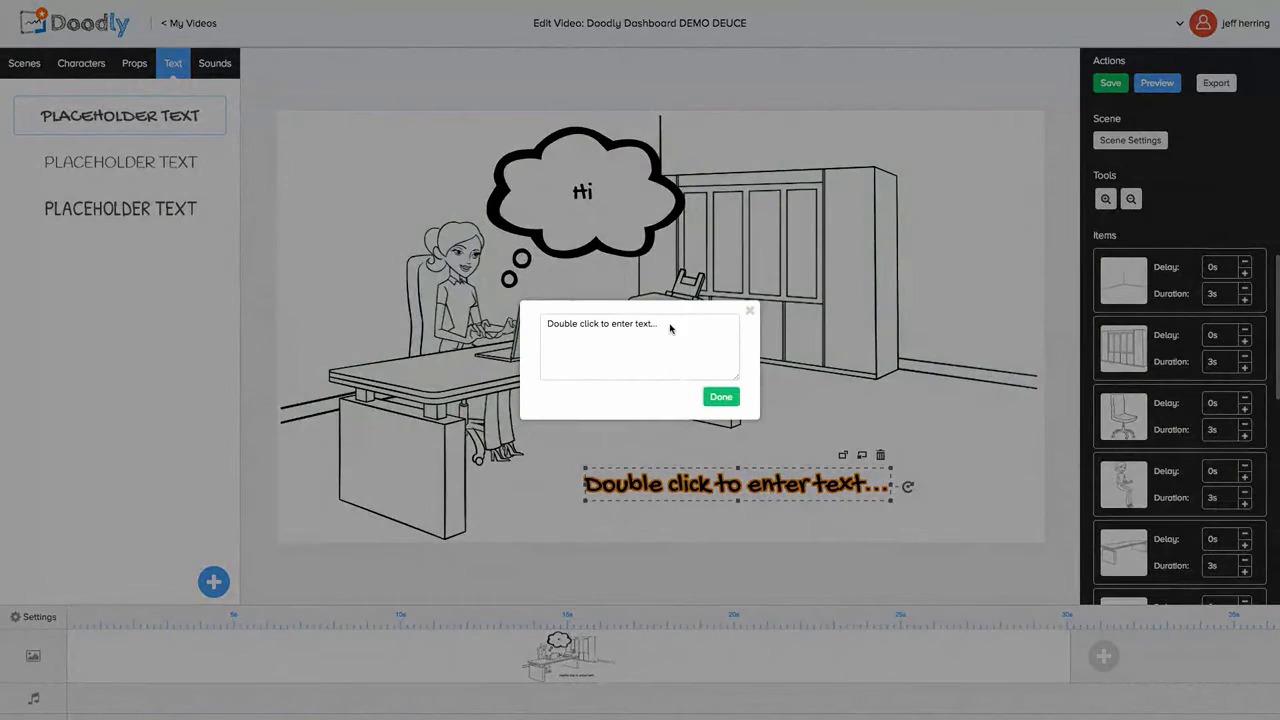
left_click_drag(673, 330, 545, 327)
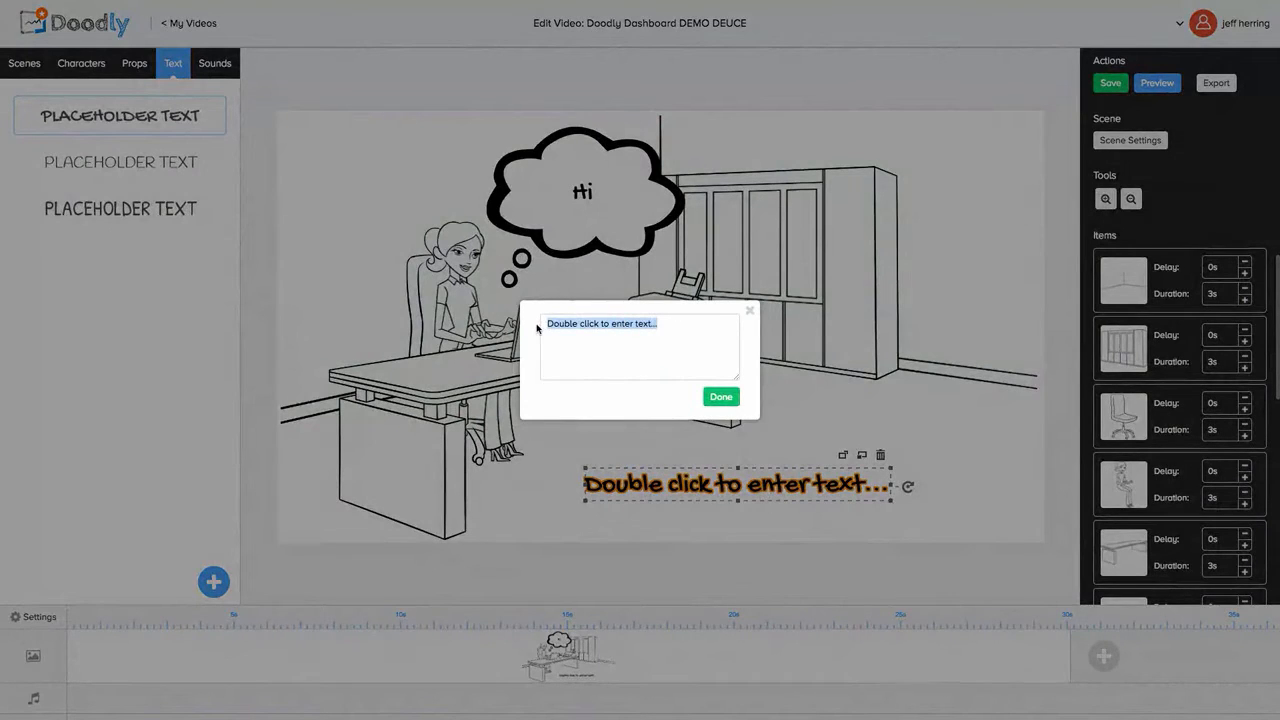
type("Doodly Dashboard DEMO")
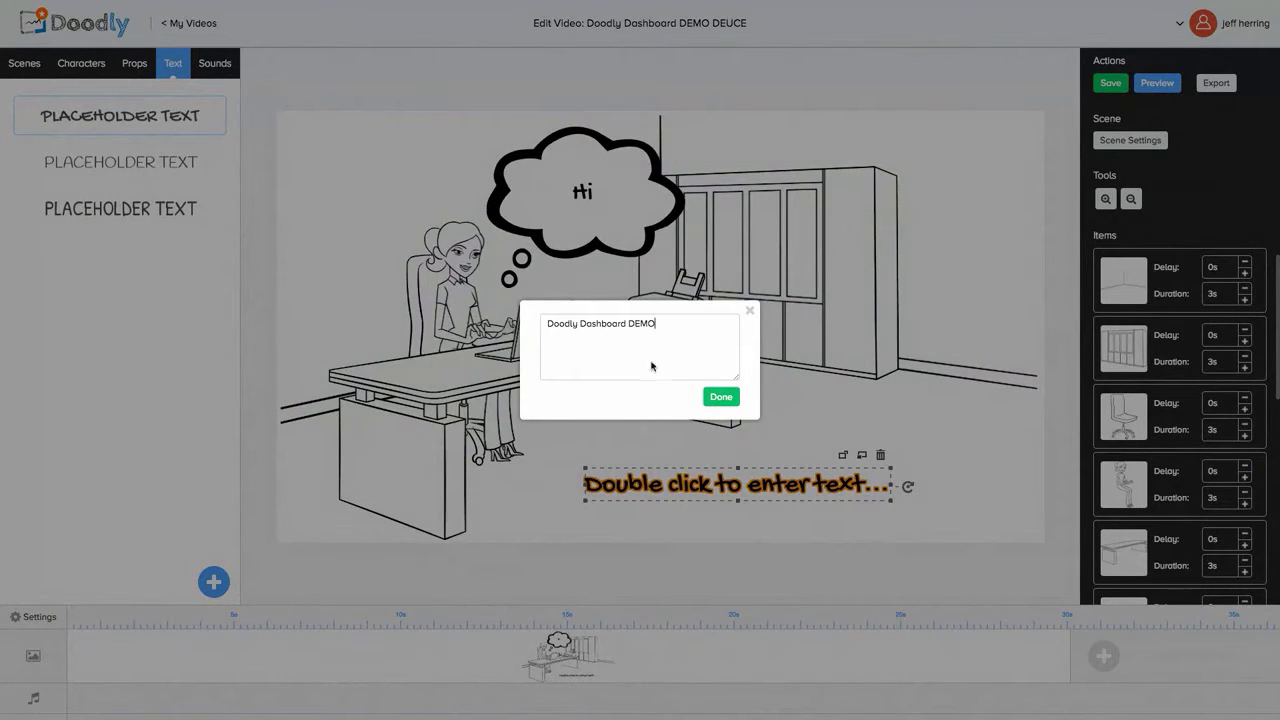
left_click(721, 396)
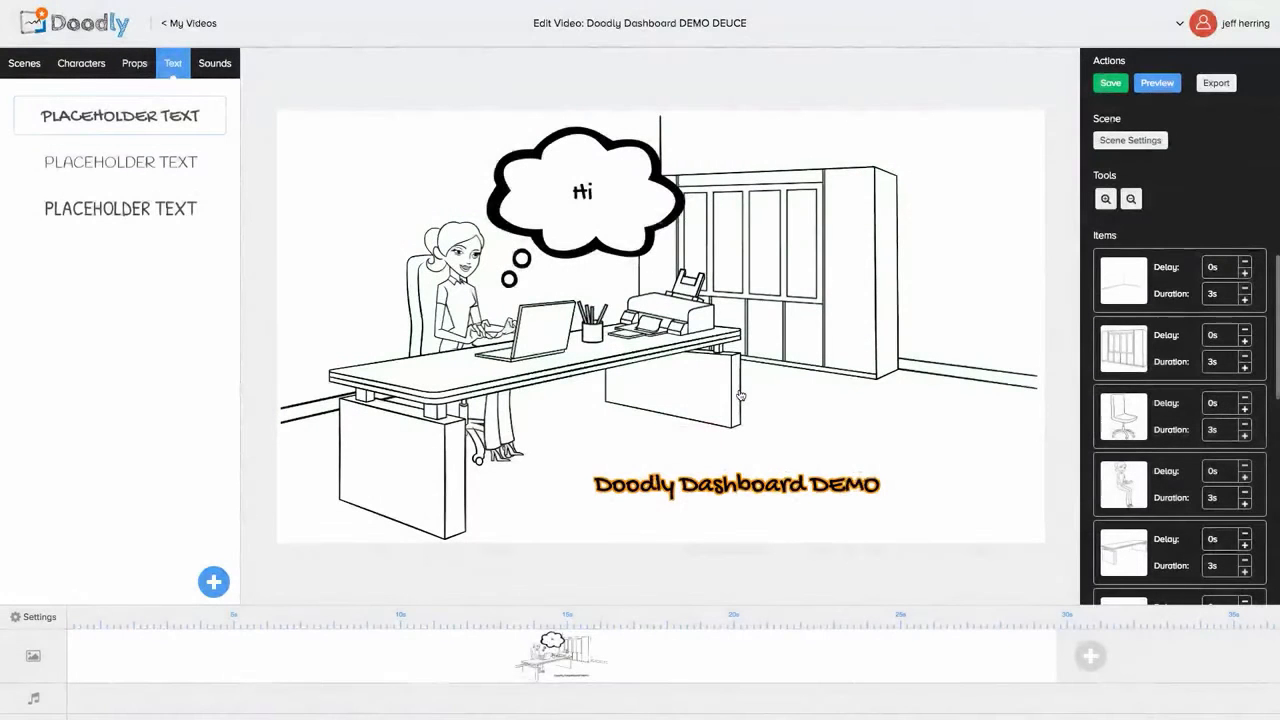
Step: Enlarge the Doodly Dashboard DEMO caption, set it beneath the desk, and show the Characters library
left_click(806, 472)
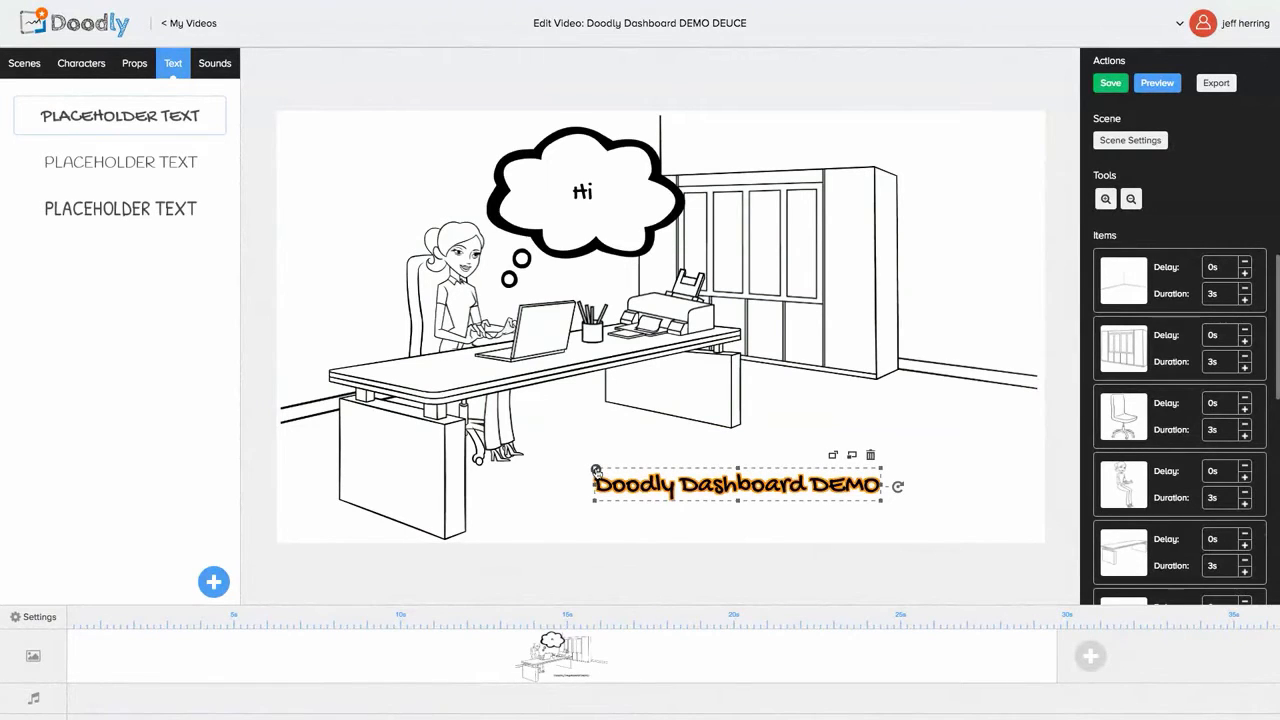
left_click_drag(596, 469, 506, 458)
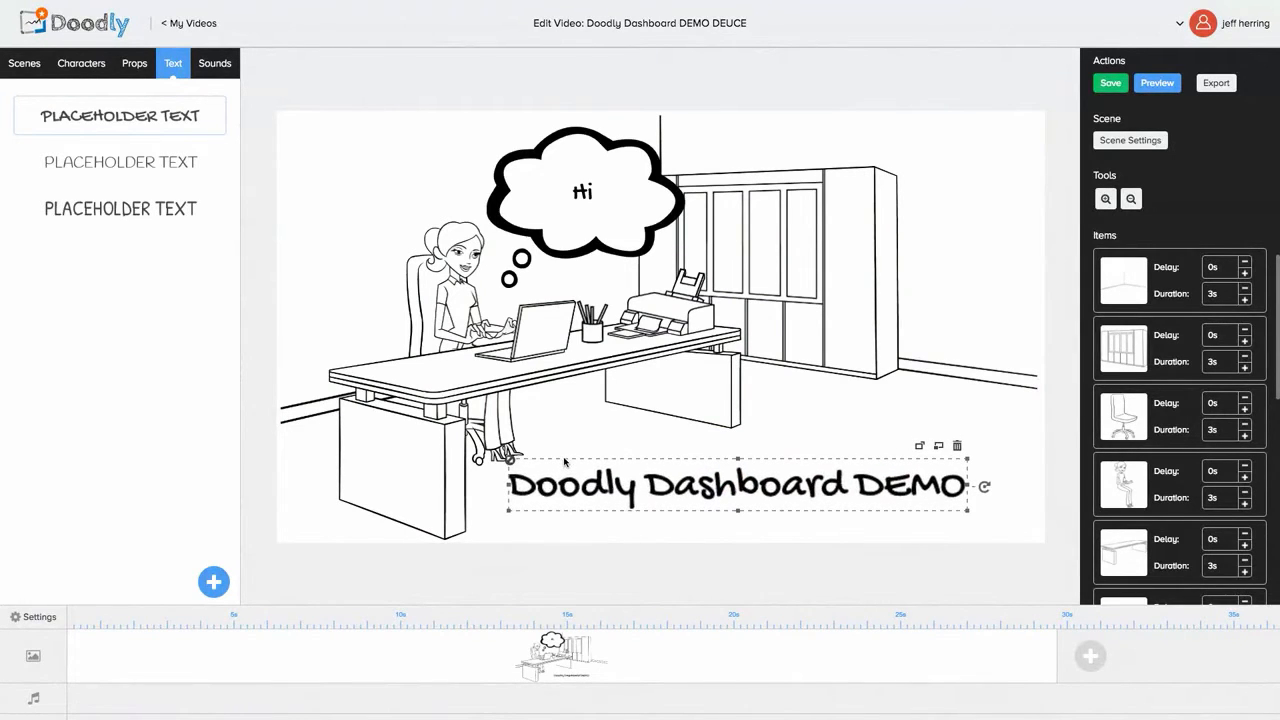
mouse_move(663, 459)
left_mouse_down()
mouse_move(668, 513)
mouse_move(654, 488)
left_mouse_up()
left_click(664, 500)
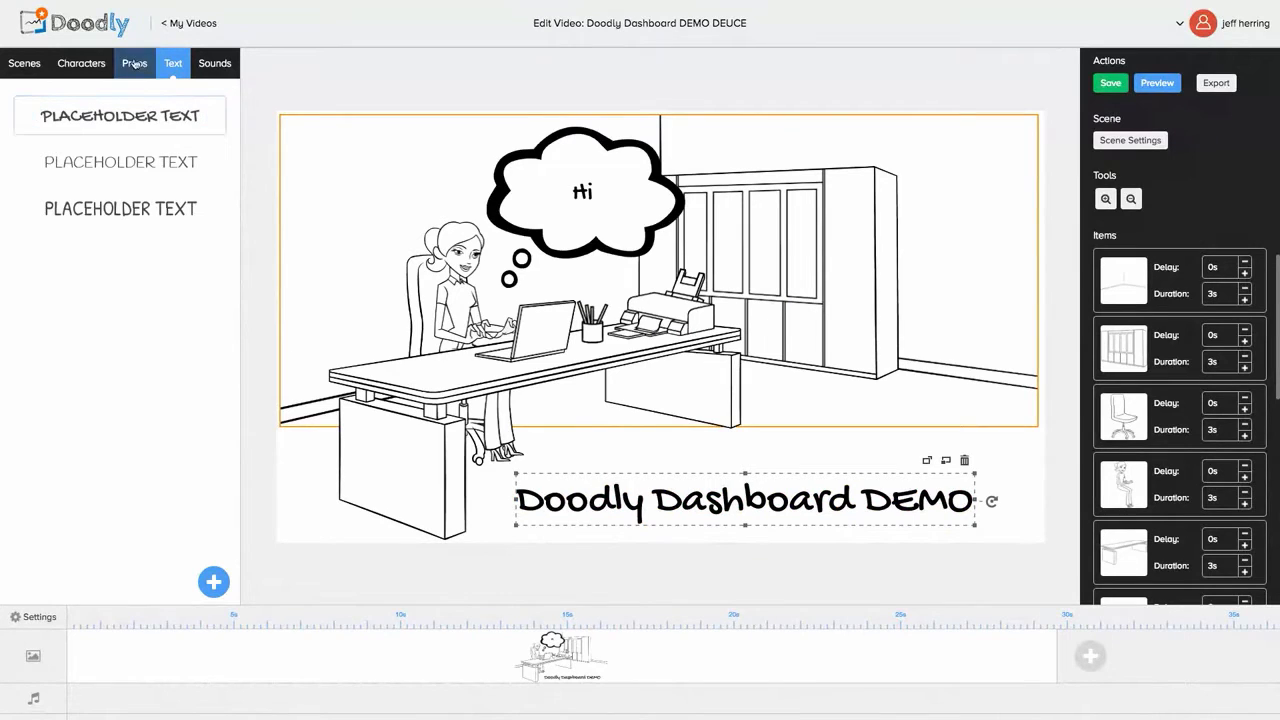
left_click(91, 64)
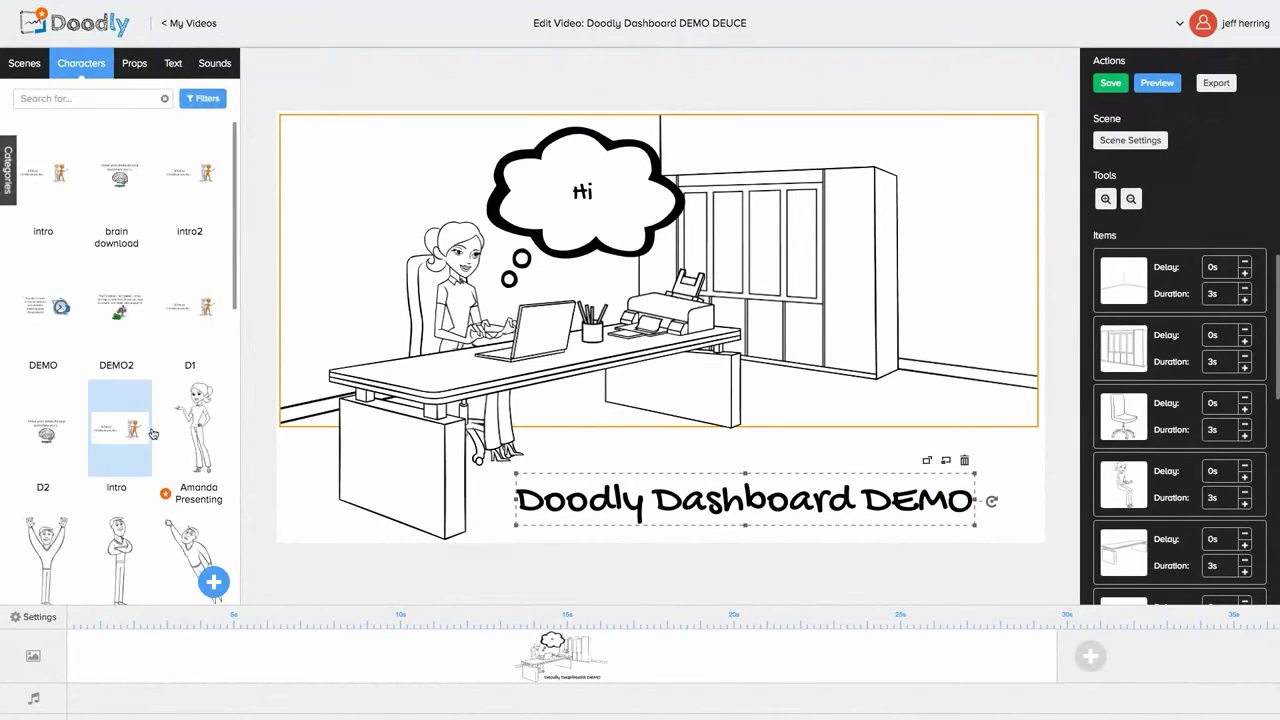
scroll(153, 433, "down", 5)
Step: Add the Steve Hand Over character and place him beside the cabinets facing the woman
scroll(153, 433, "down", 3)
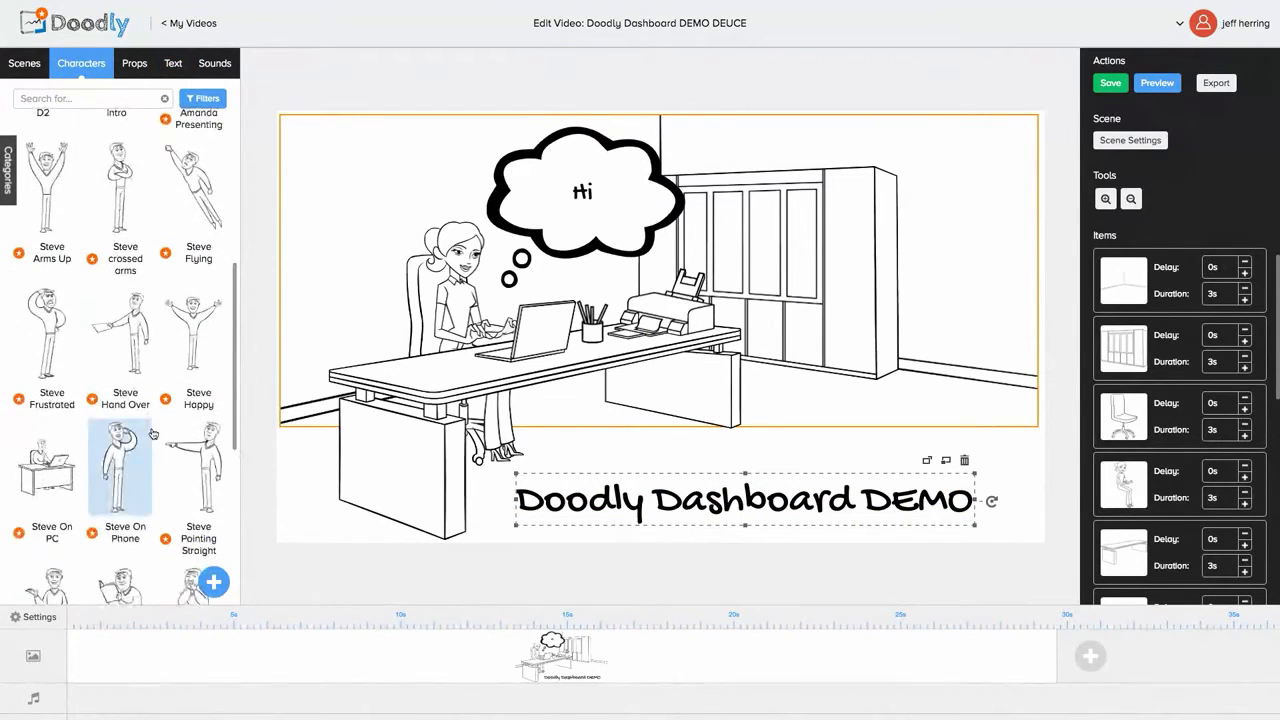
left_click(128, 325)
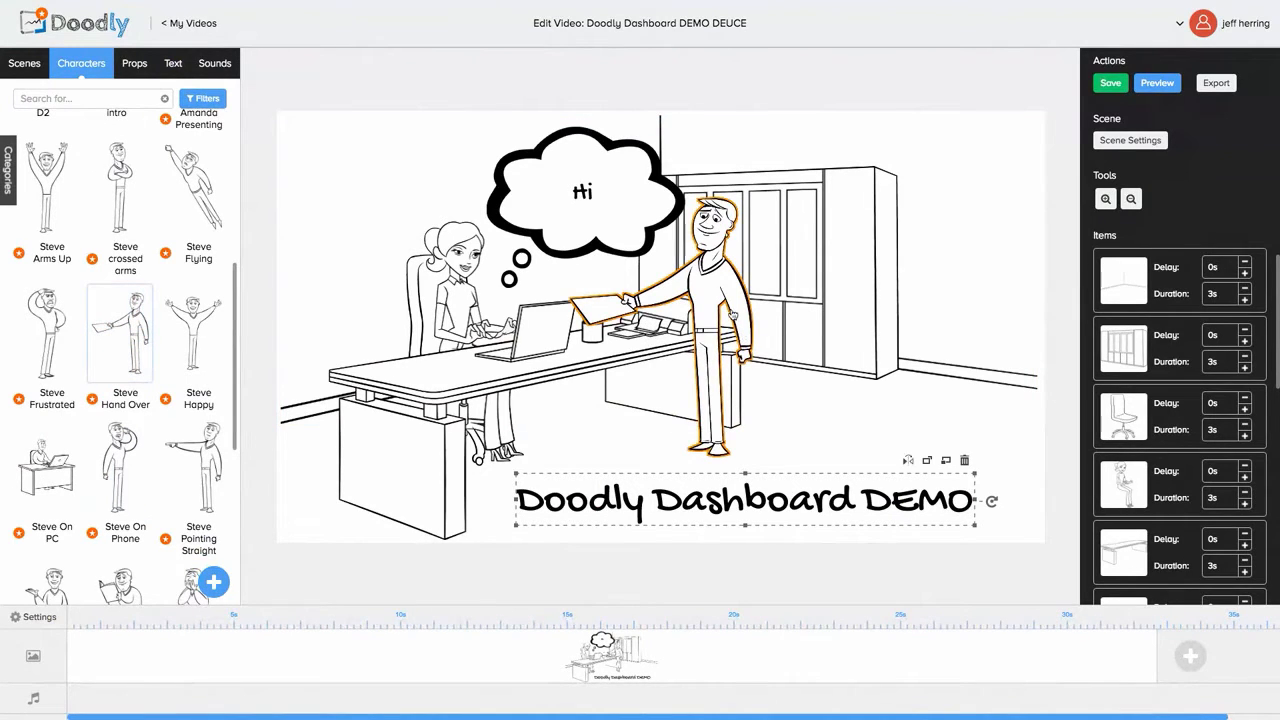
left_click_drag(733, 314, 841, 310)
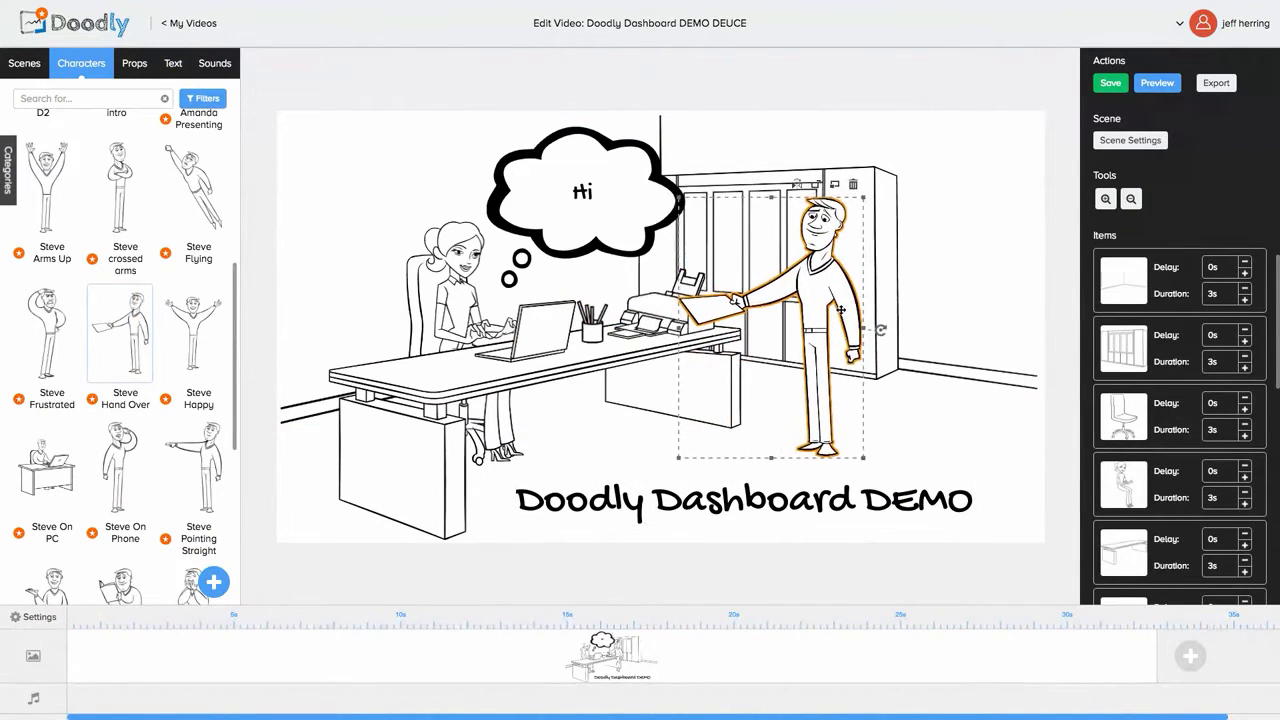
left_click(940, 386)
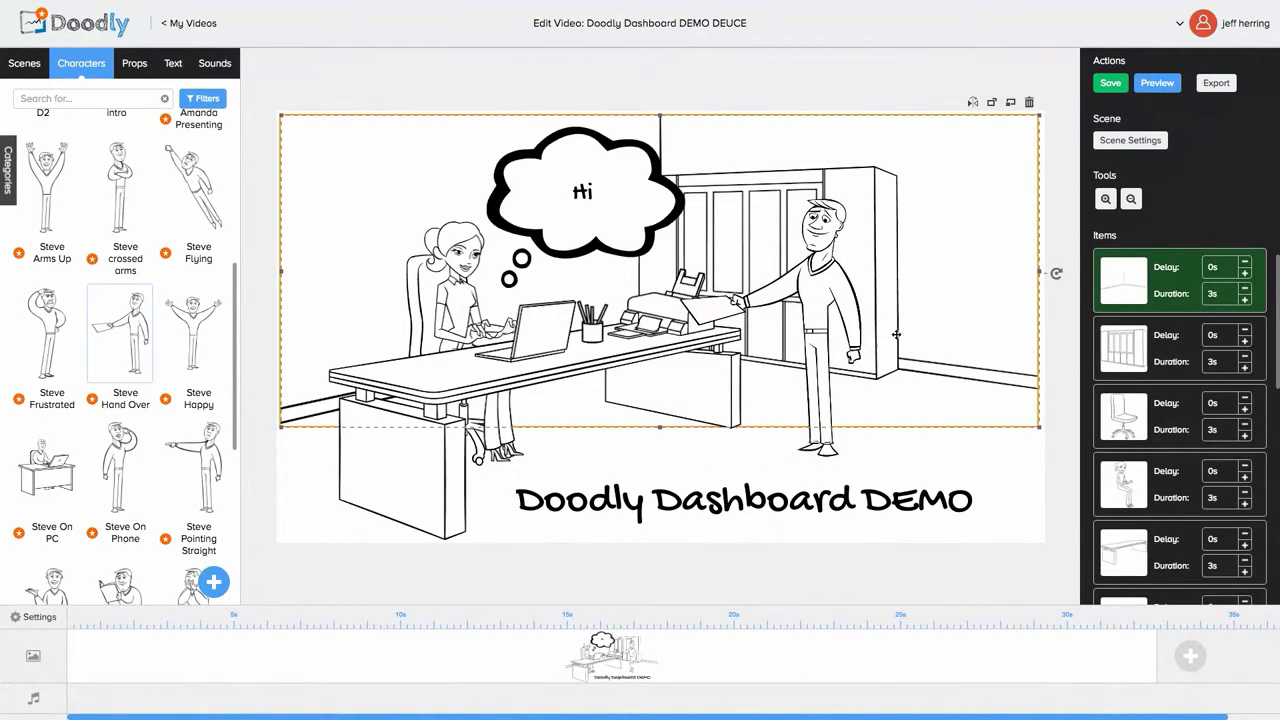
left_click(851, 315)
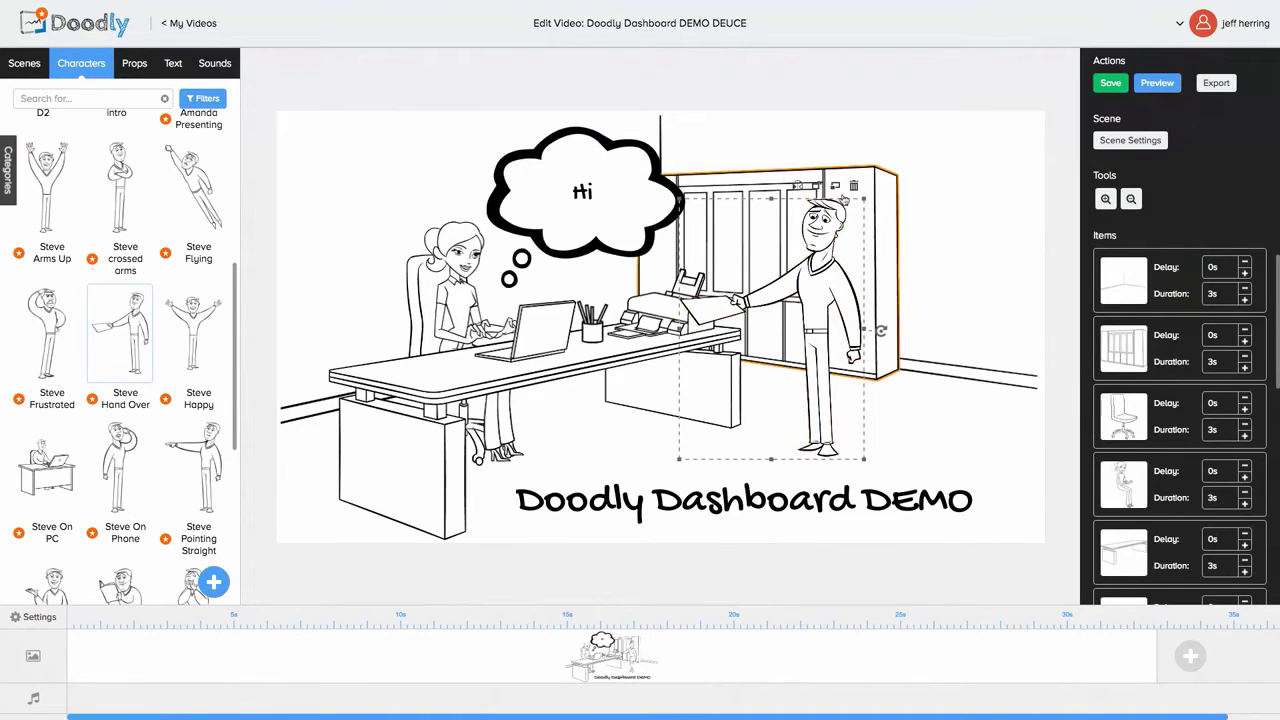
left_click(950, 260)
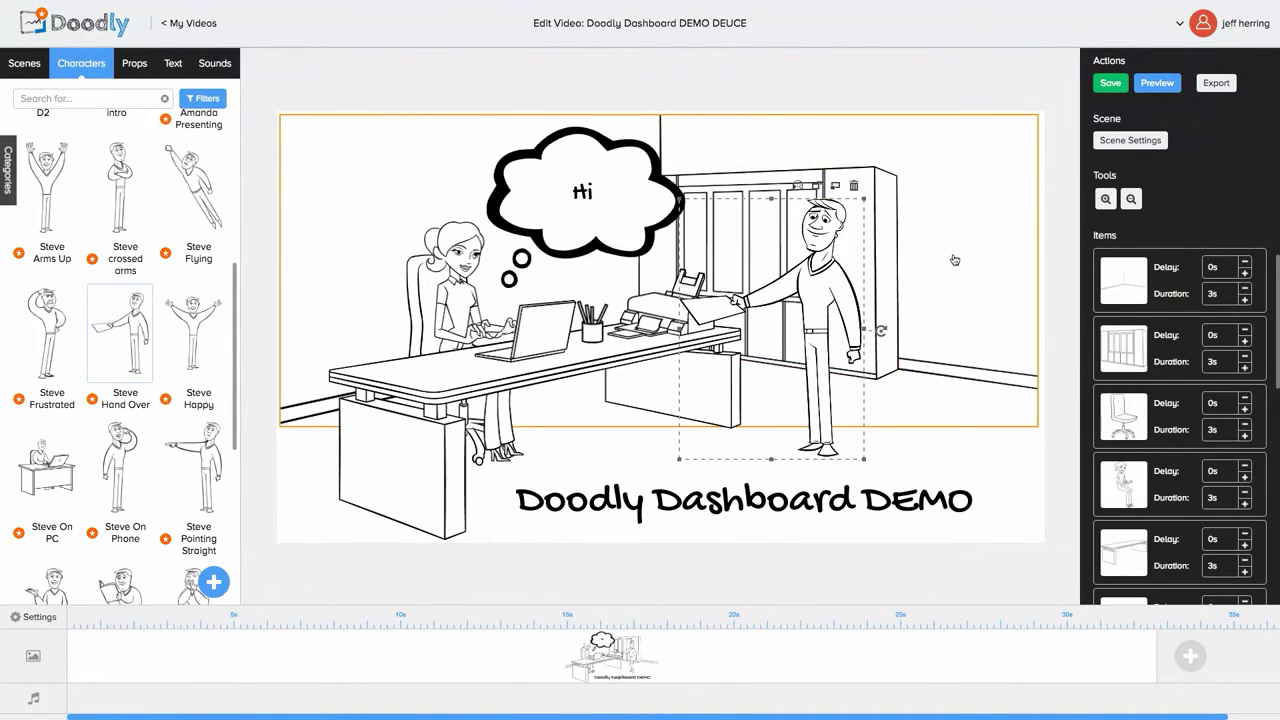
left_click(1078, 313)
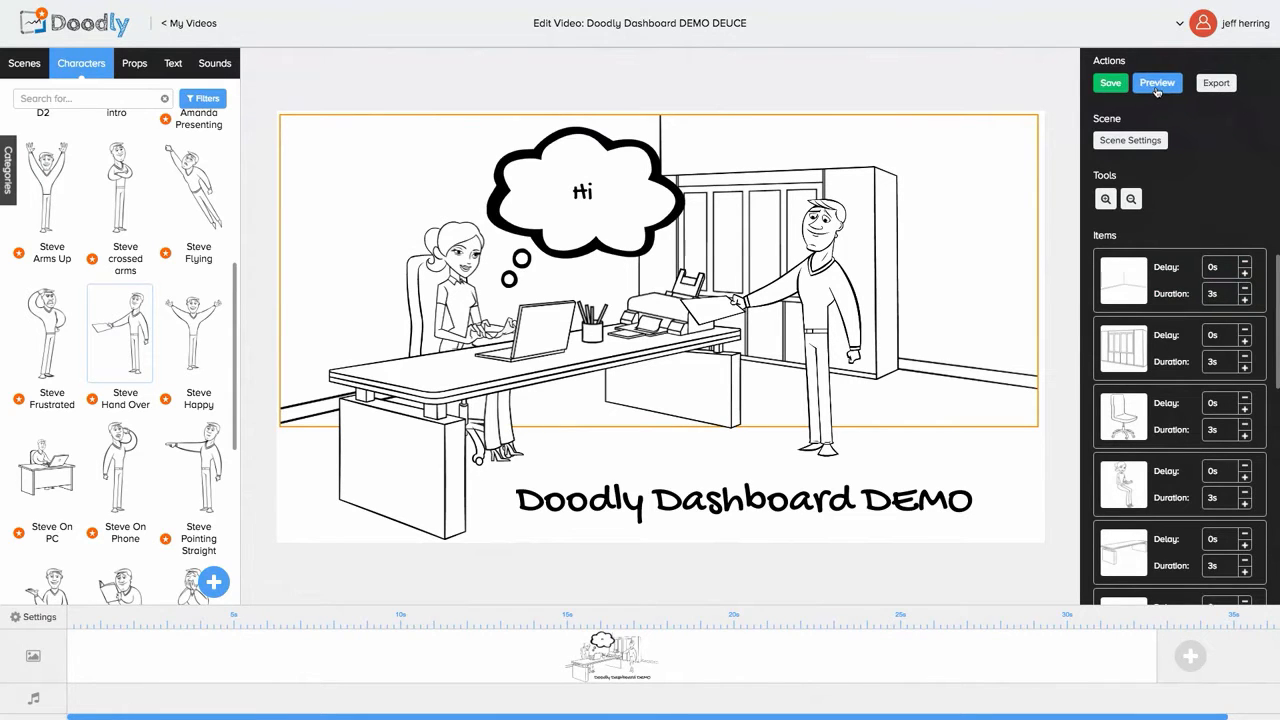
left_click(1157, 86)
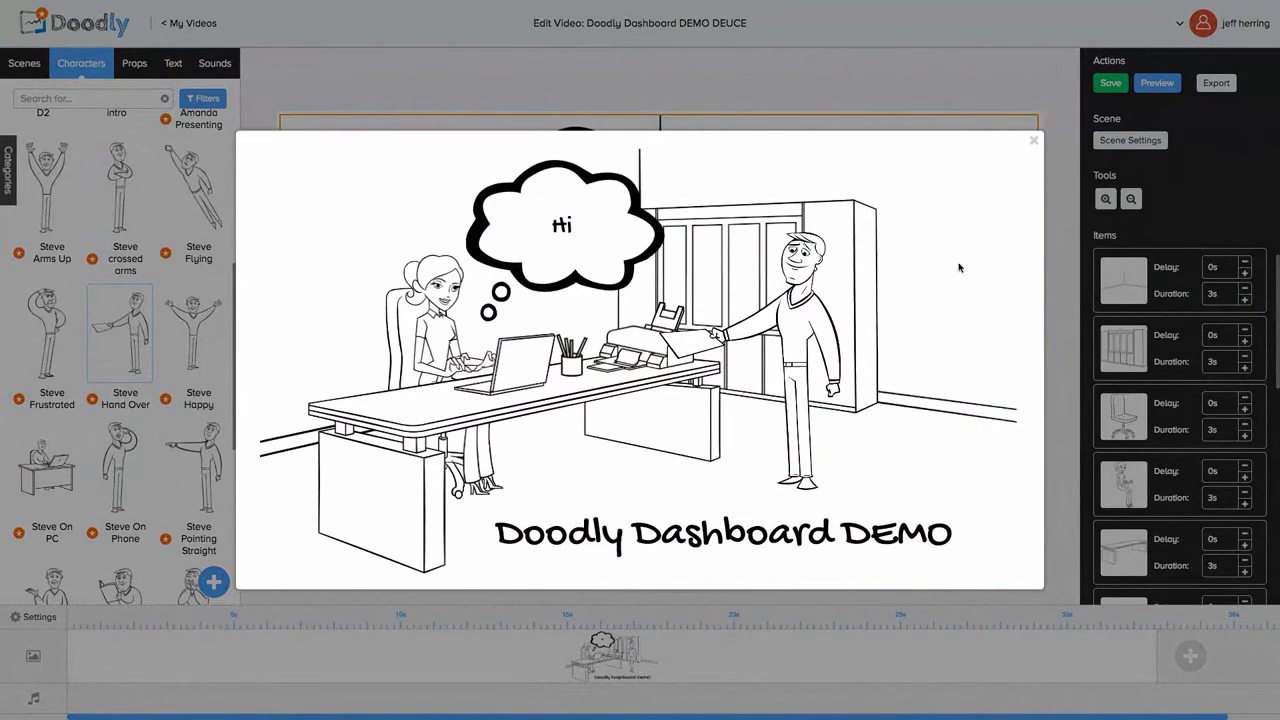
left_click(1034, 141)
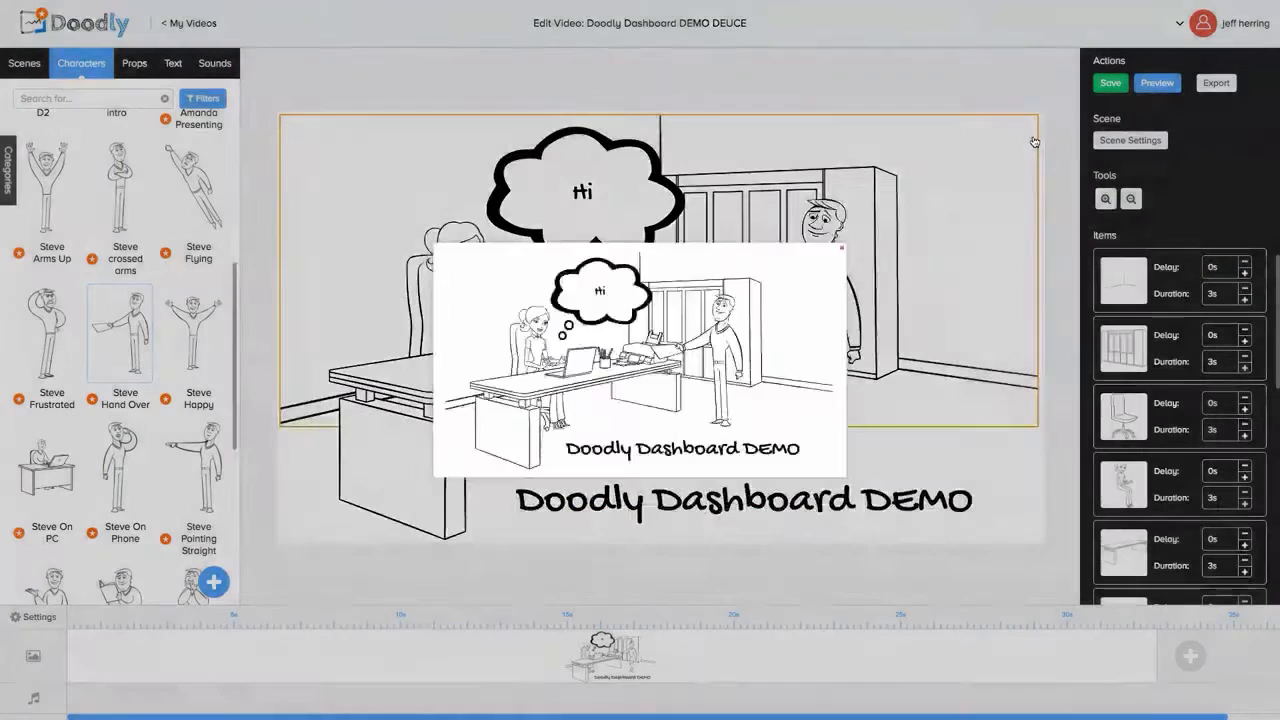
left_click(1123, 294)
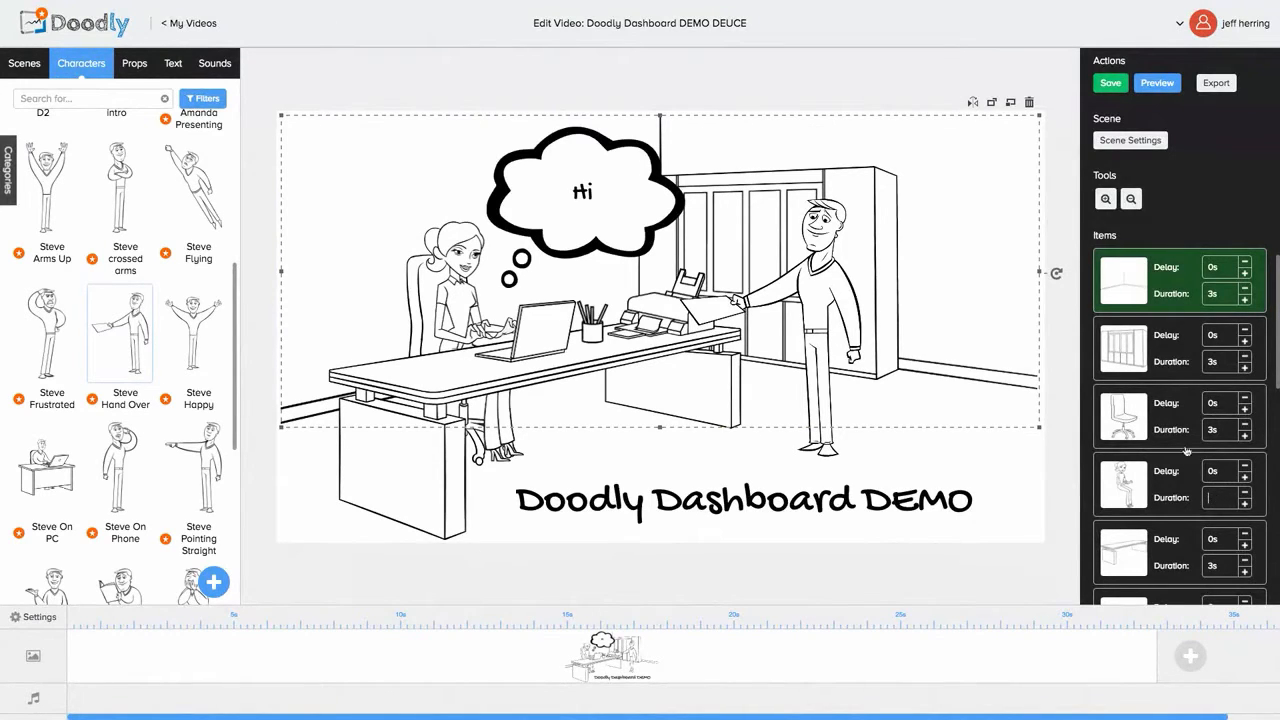
Step: Increase the cabinets item's delay to 1.5s
left_click(1245, 342)
left_click(1245, 342)
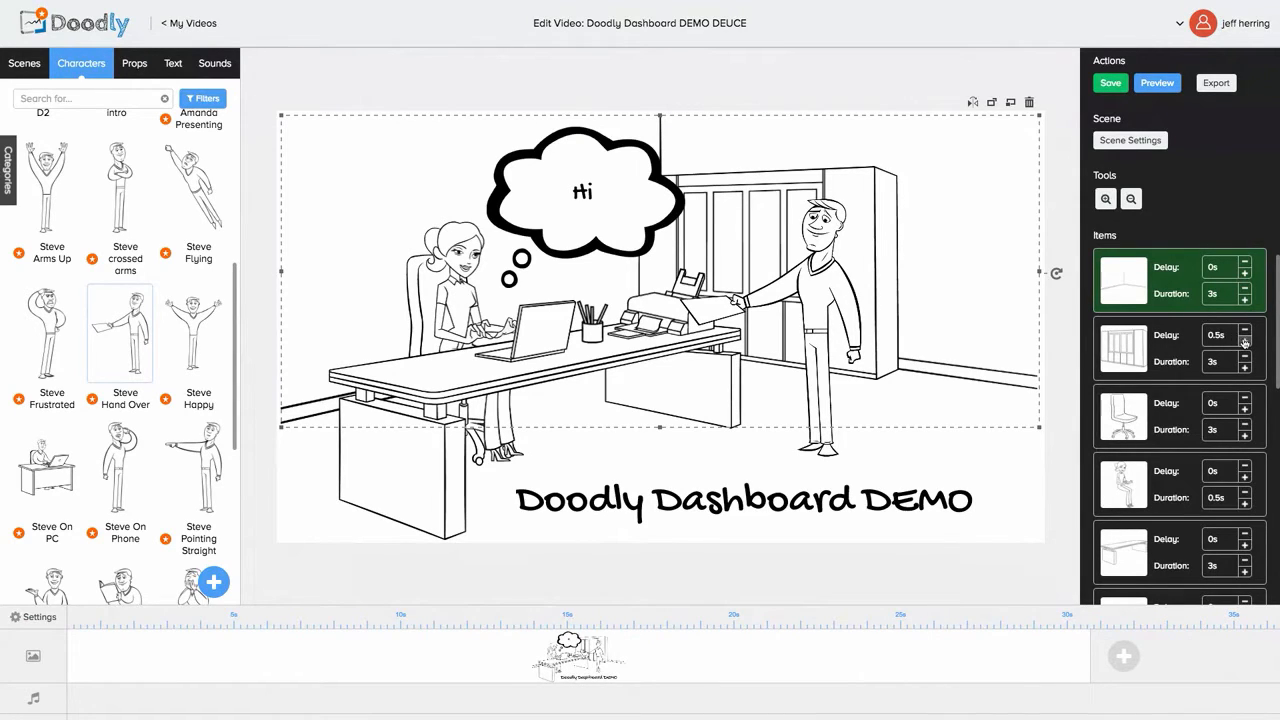
left_click(1245, 342)
left_click(1245, 342)
left_click(1245, 342)
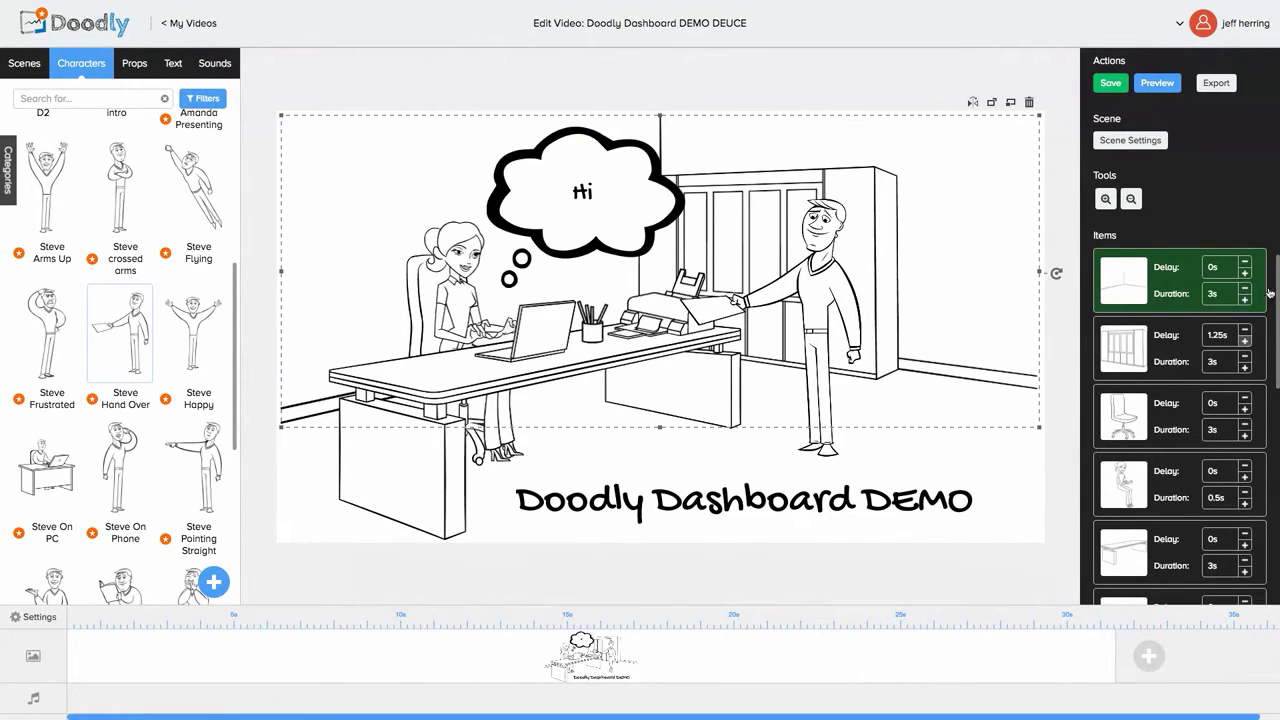
left_click(1245, 342)
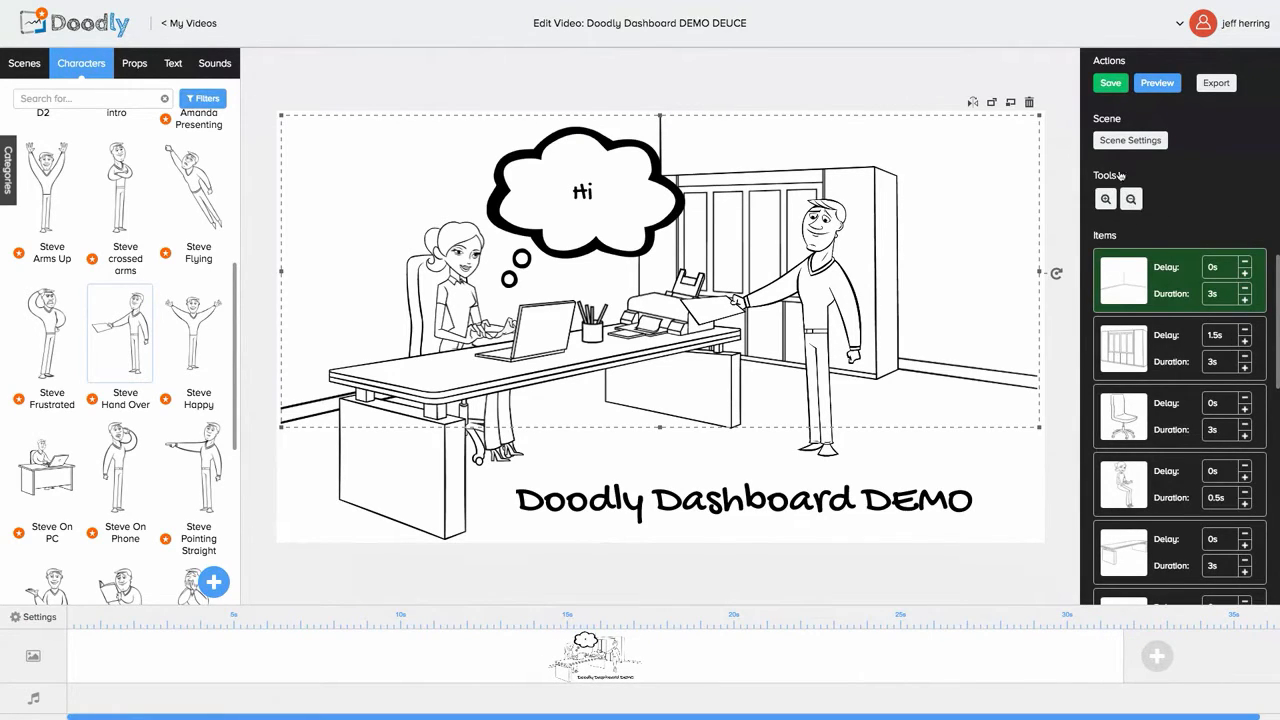
Step: Preview the office scene with the new timing, then select the chair item
left_click(1143, 84)
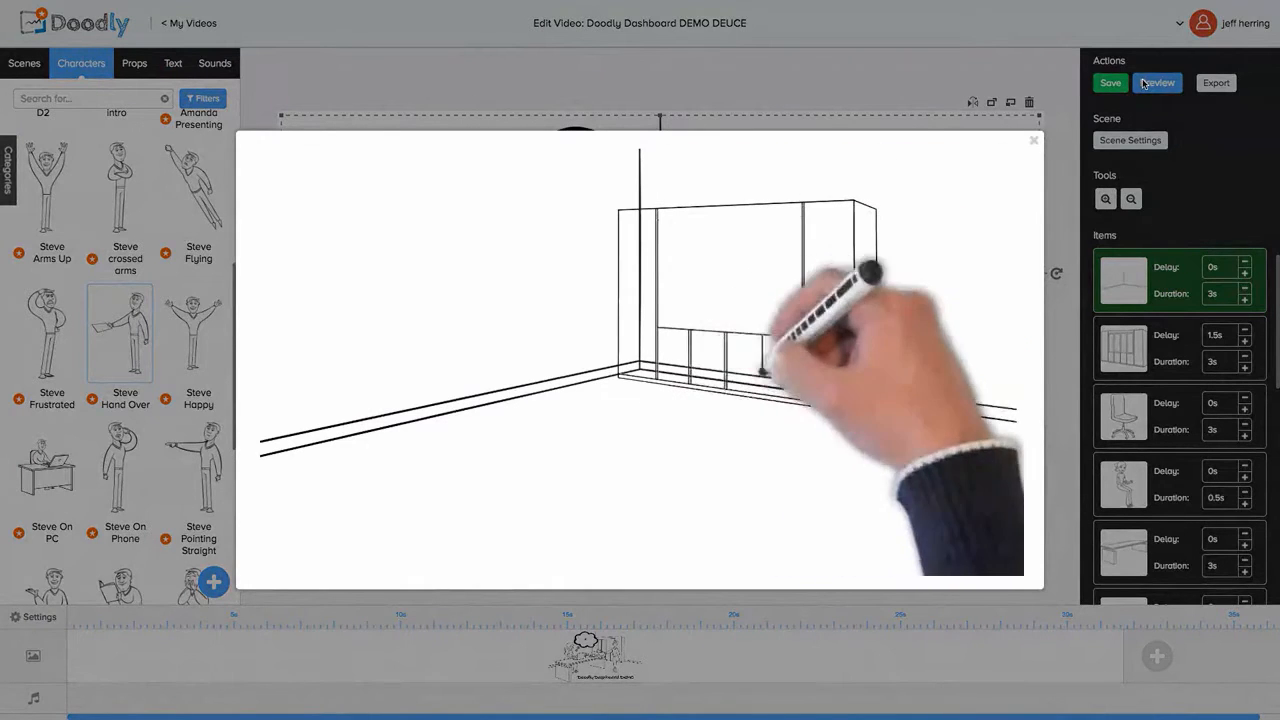
left_click(1034, 140)
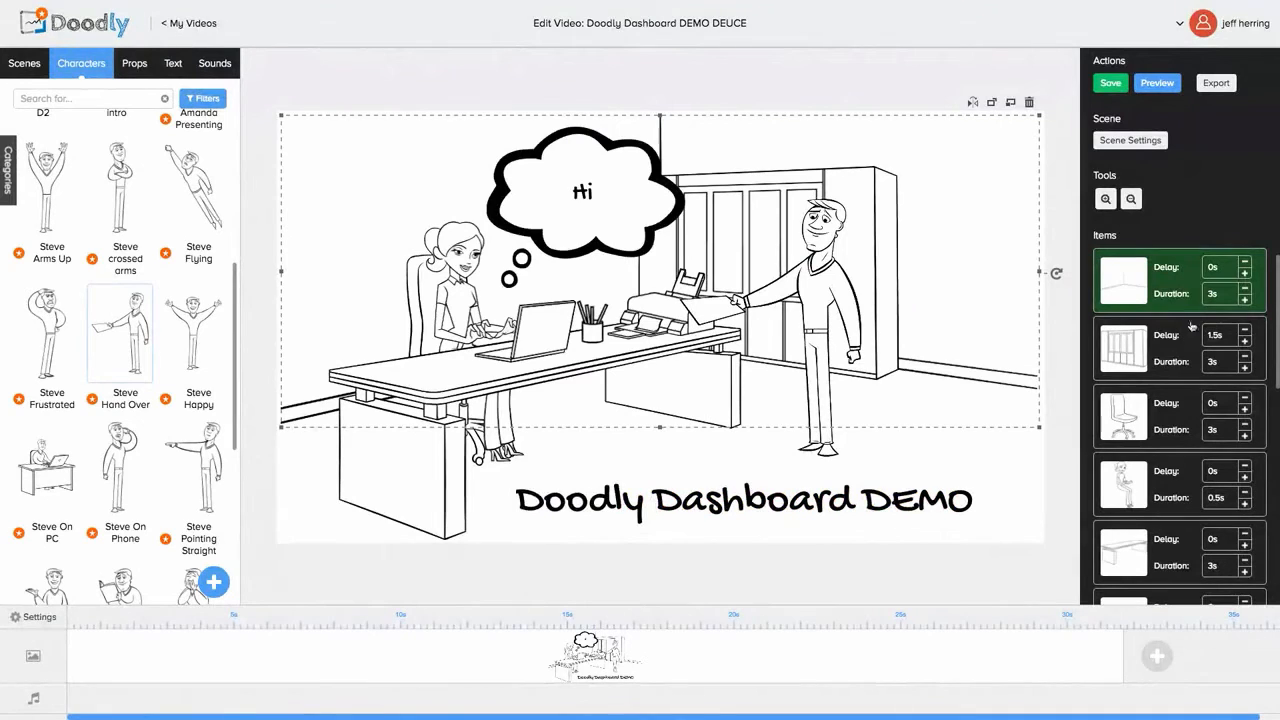
left_click(1131, 443)
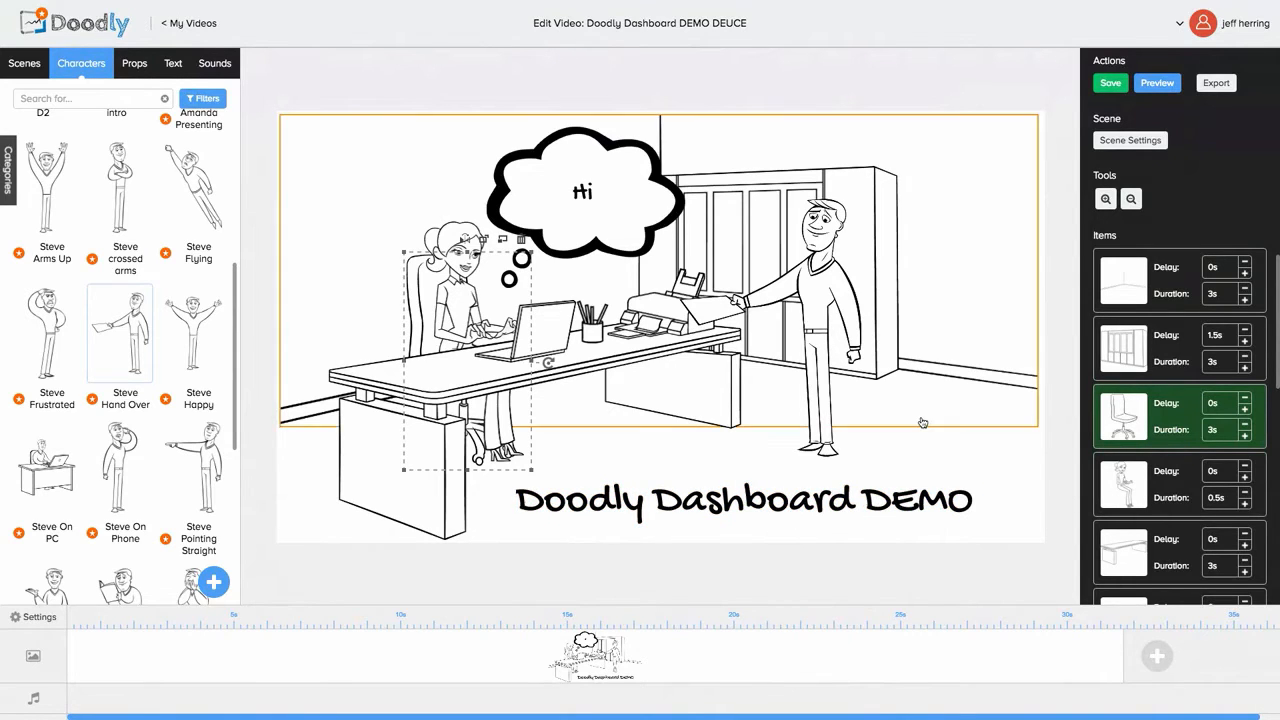
Step: Add a blank second scene after the office scene and show the Props library
left_click(1157, 655)
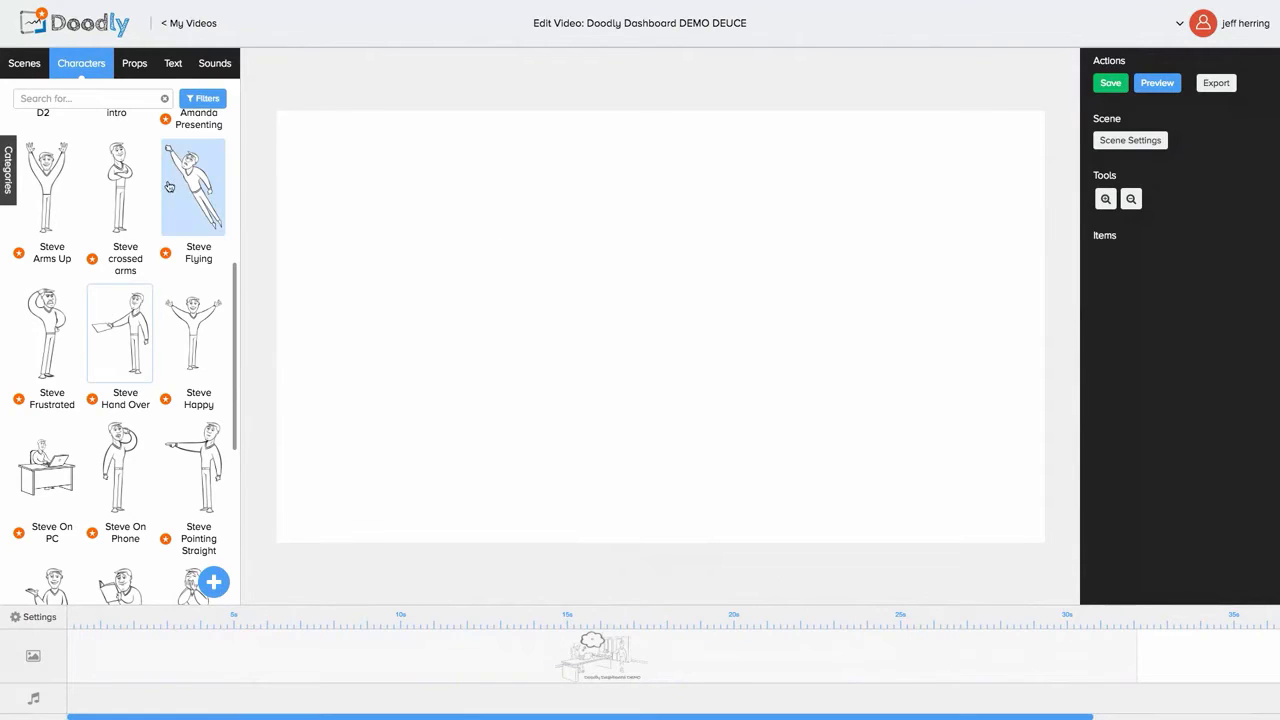
left_click(131, 62)
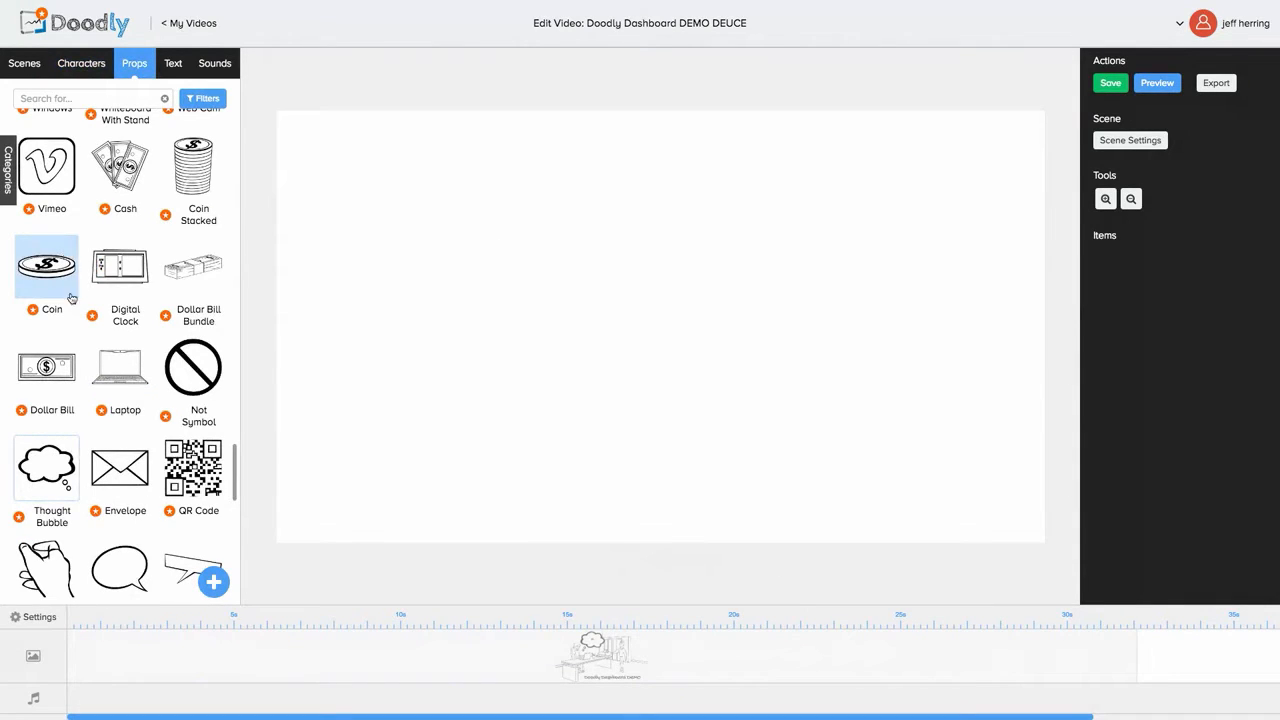
Step: Add a Laptop prop, move it up and left, and enlarge it
left_click(115, 368)
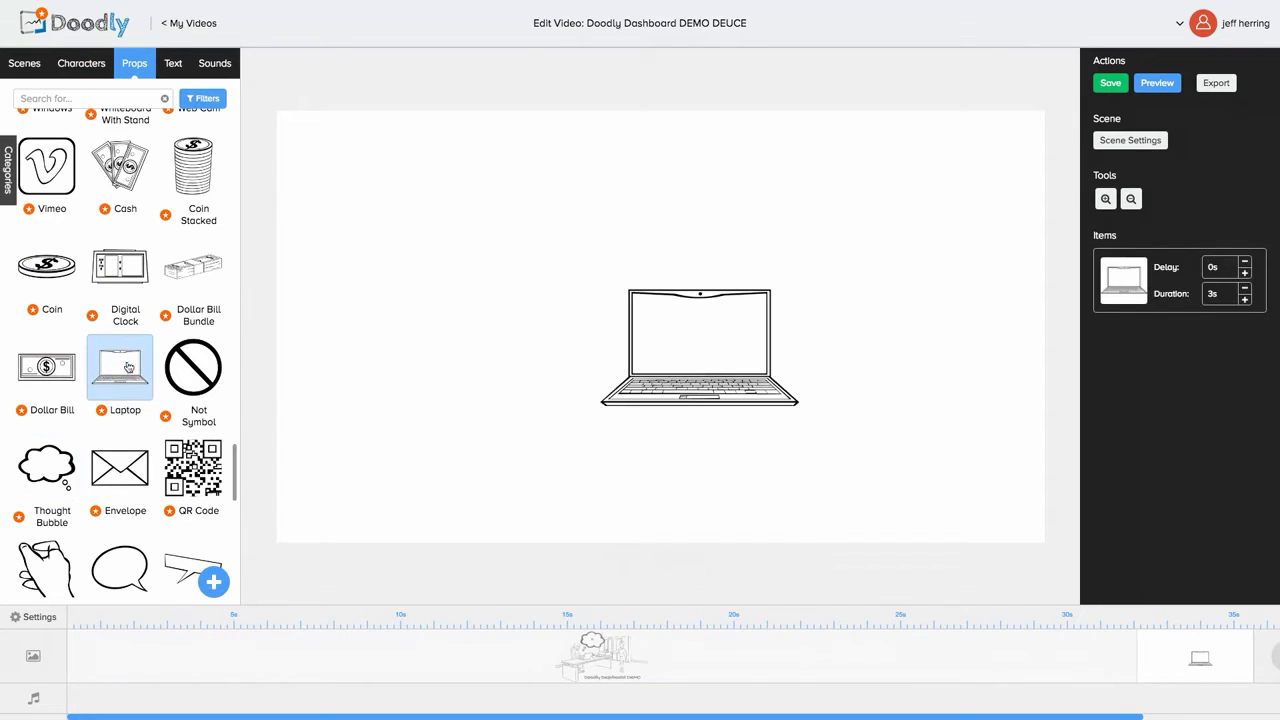
left_click_drag(648, 341, 584, 314)
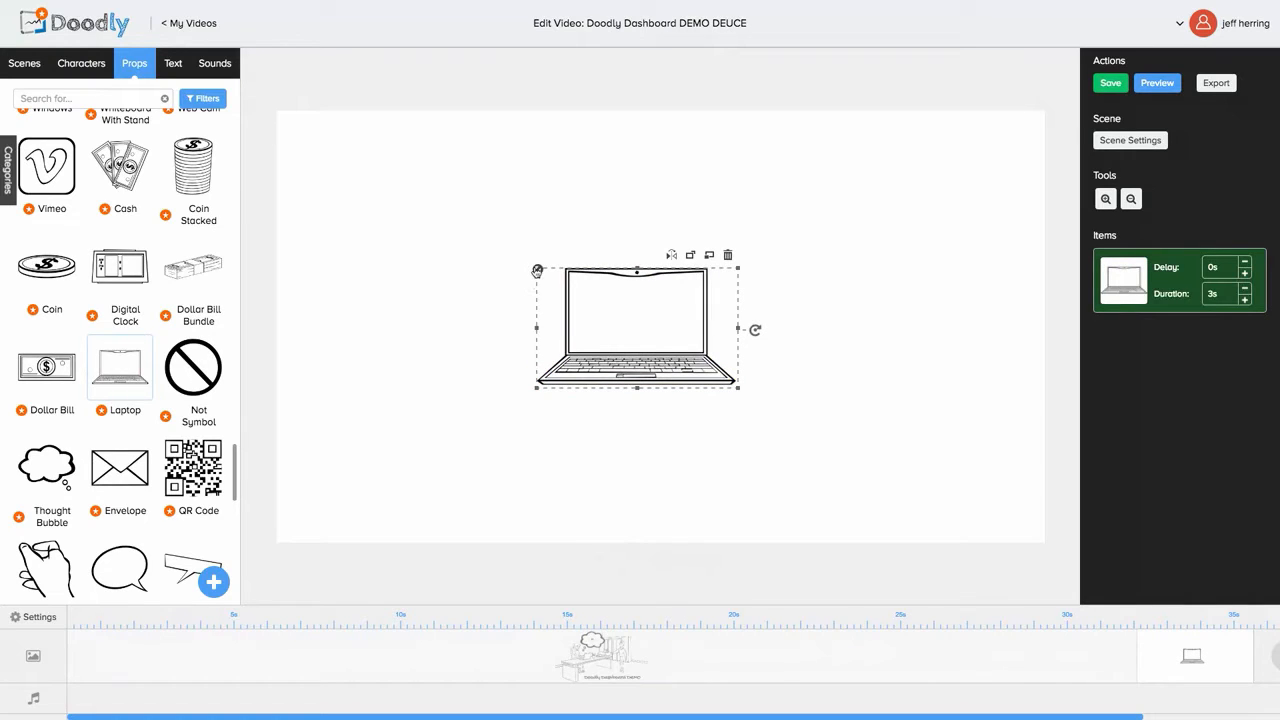
left_click_drag(537, 270, 434, 206)
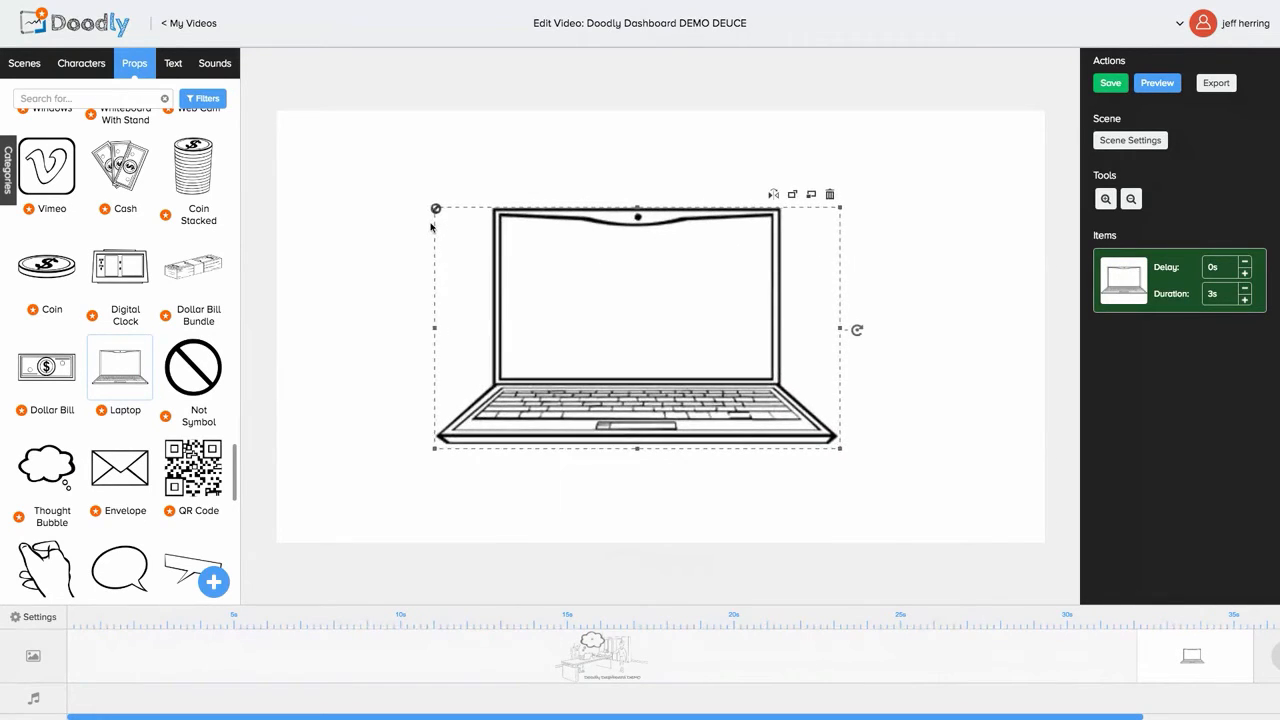
left_click(320, 321)
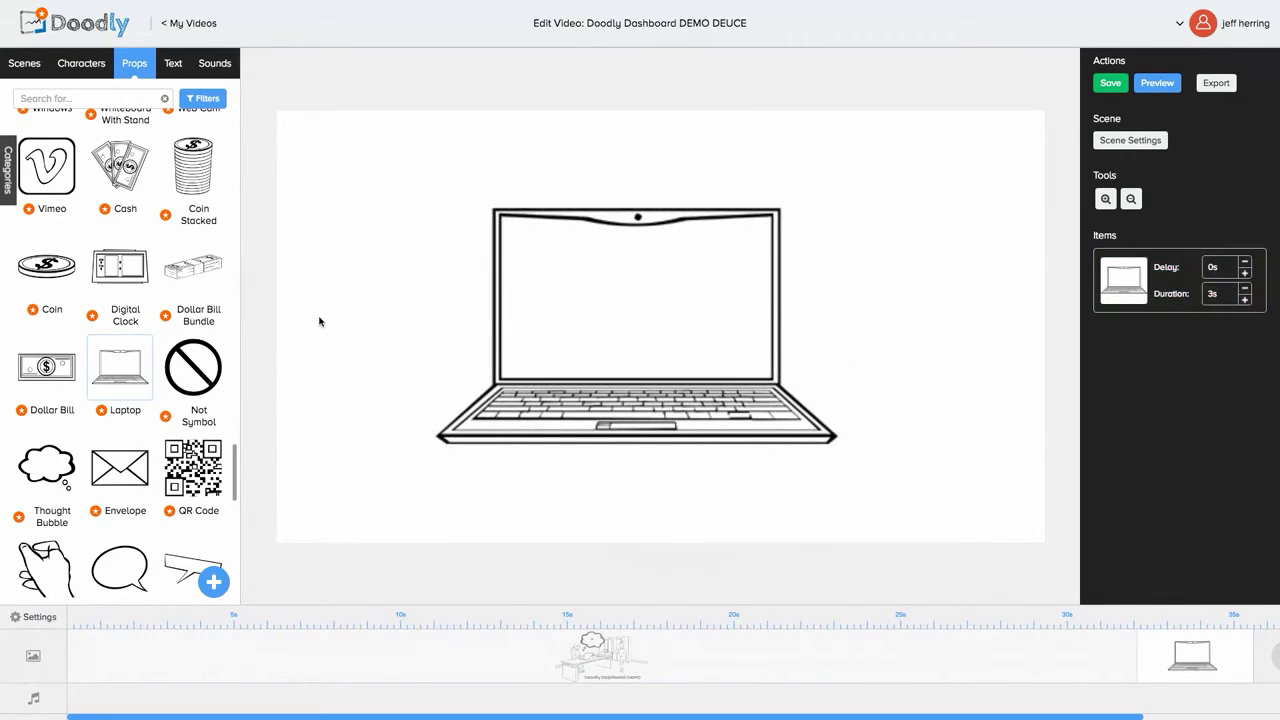
Step: Add the Cash prop, shrink it, and fit it up-left inside the laptop screen
left_click(120, 180)
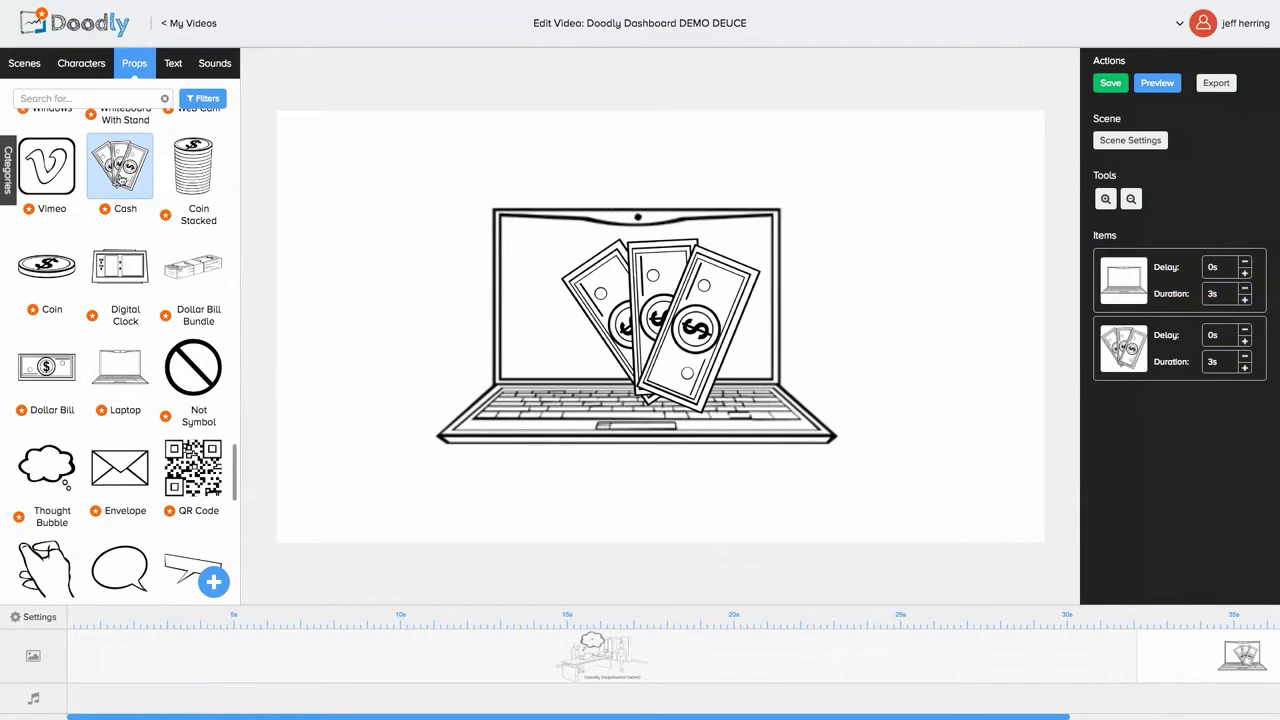
left_click(598, 298)
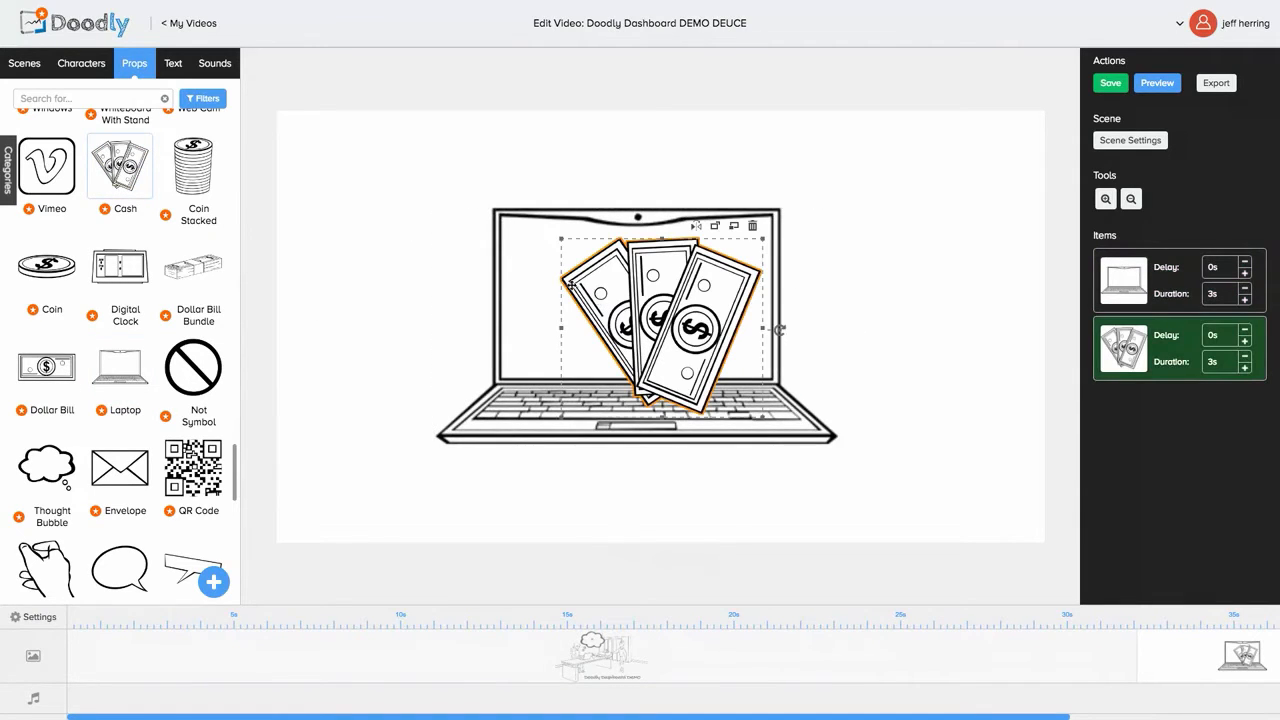
left_click_drag(563, 241, 614, 306)
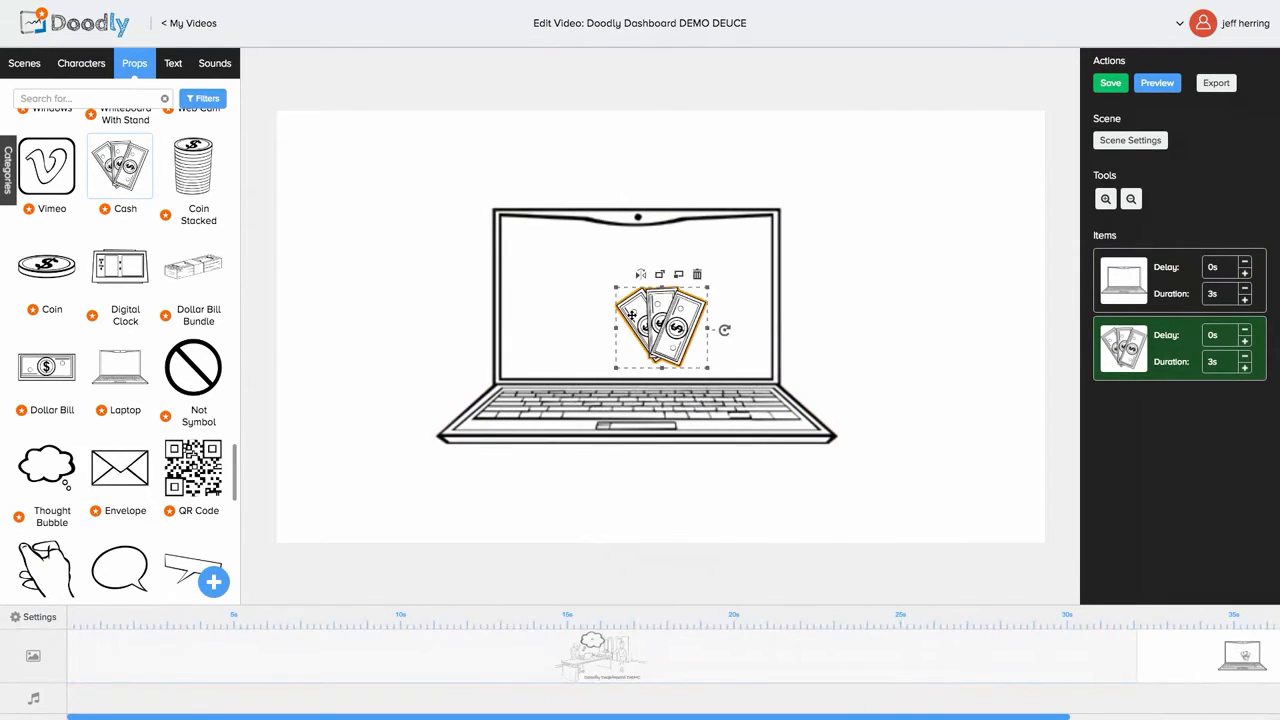
left_click_drag(631, 315, 605, 283)
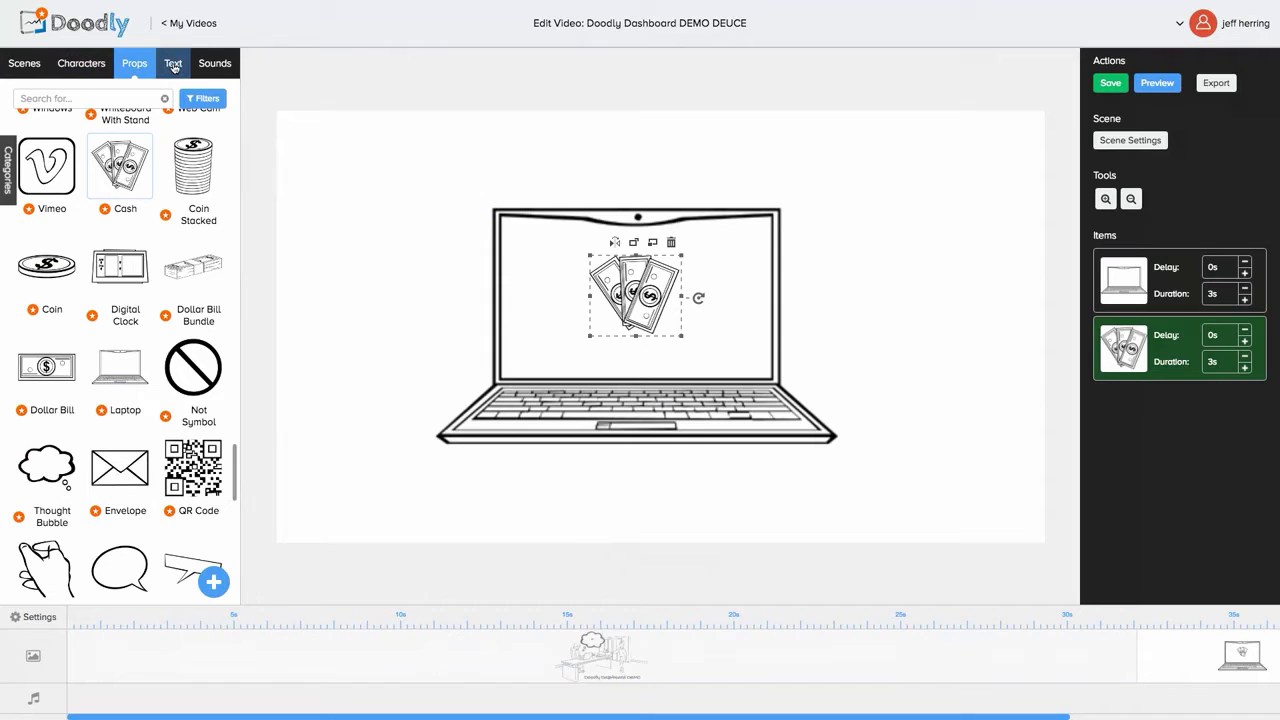
left_click(339, 242)
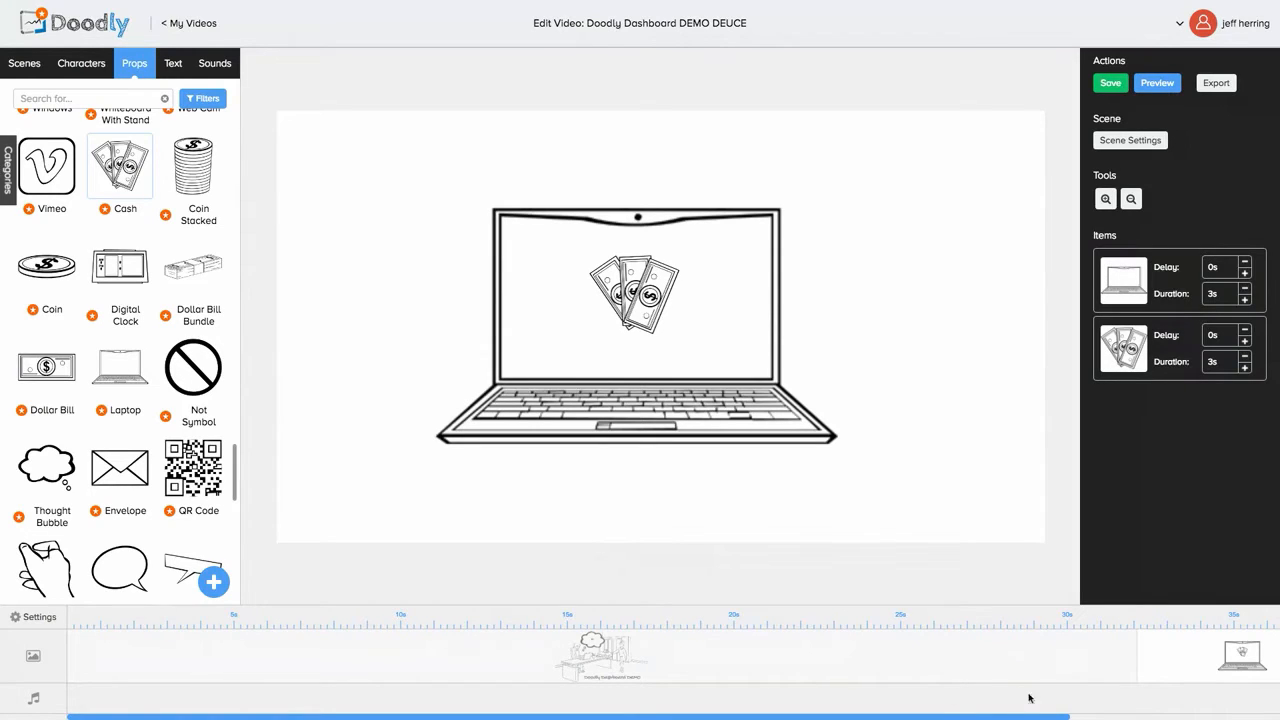
Step: Add an empty scene at the timeline's end and bring up the Add new prop upload dialog
scroll(1084, 661, "right", 3)
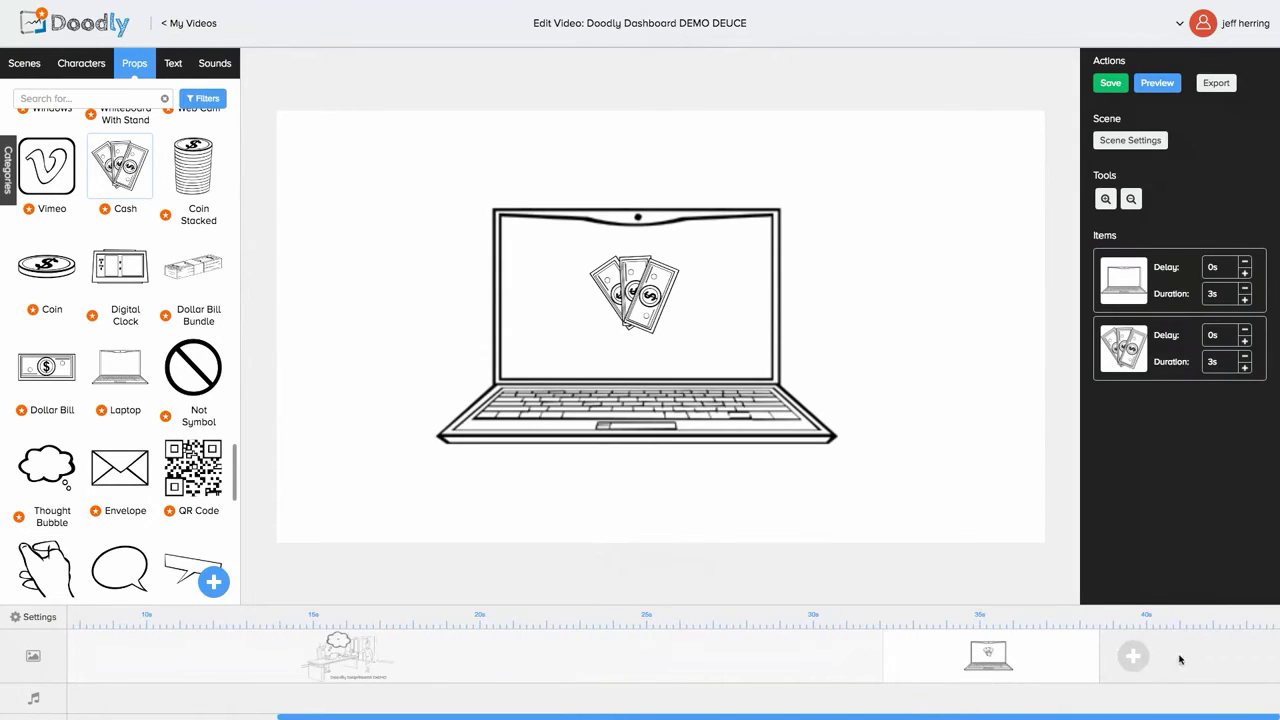
left_click(1133, 656)
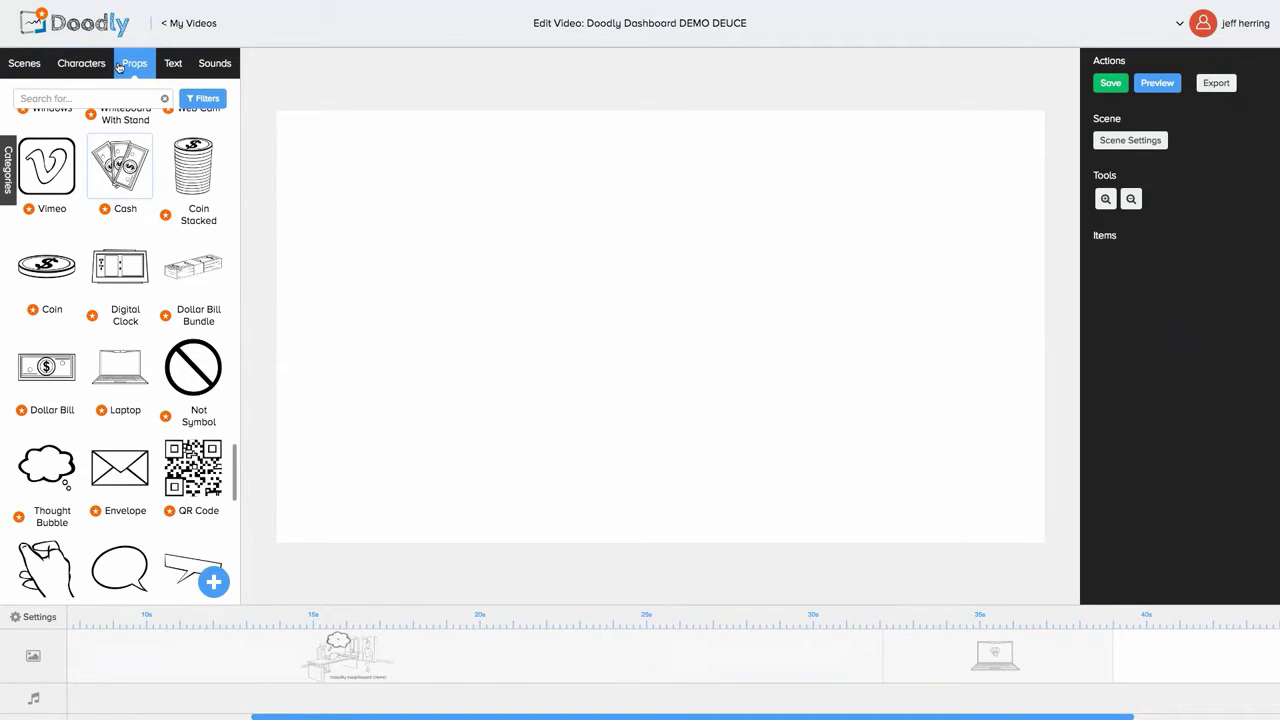
left_click(213, 582)
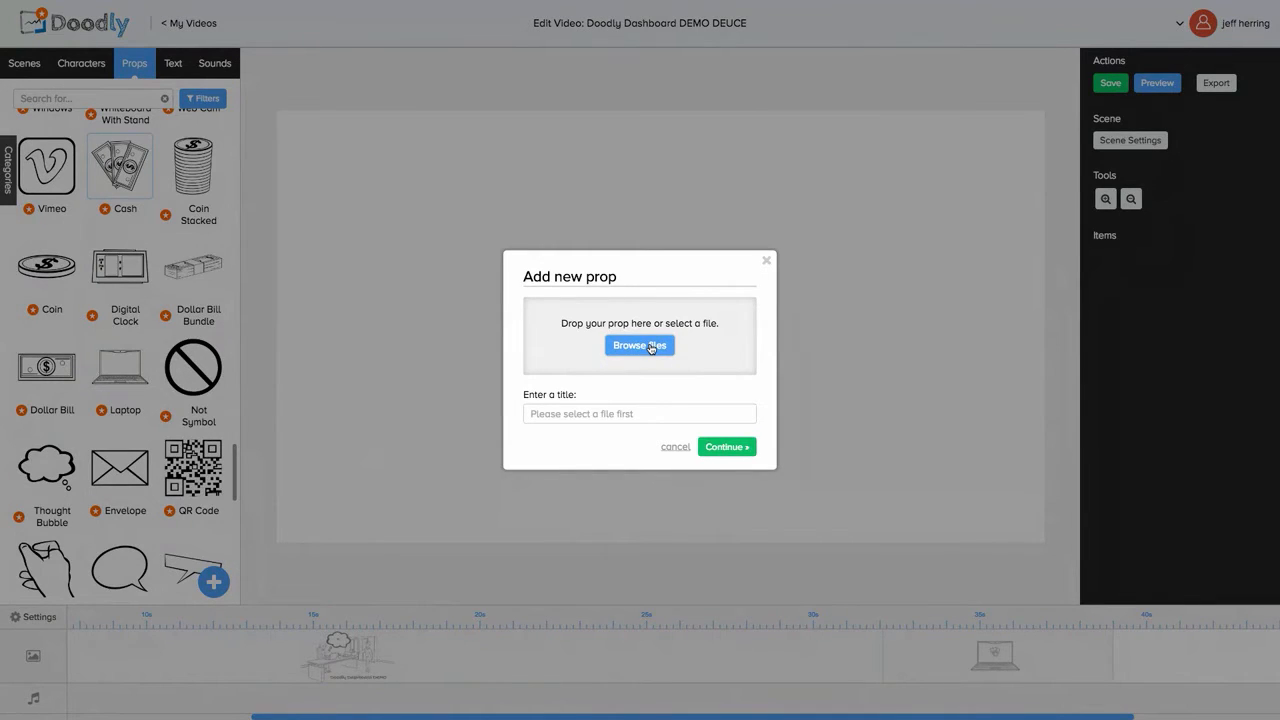
Step: Upload the Desktop brain screenshot as a custom image titled 'brain' into the third scene
left_click(651, 346)
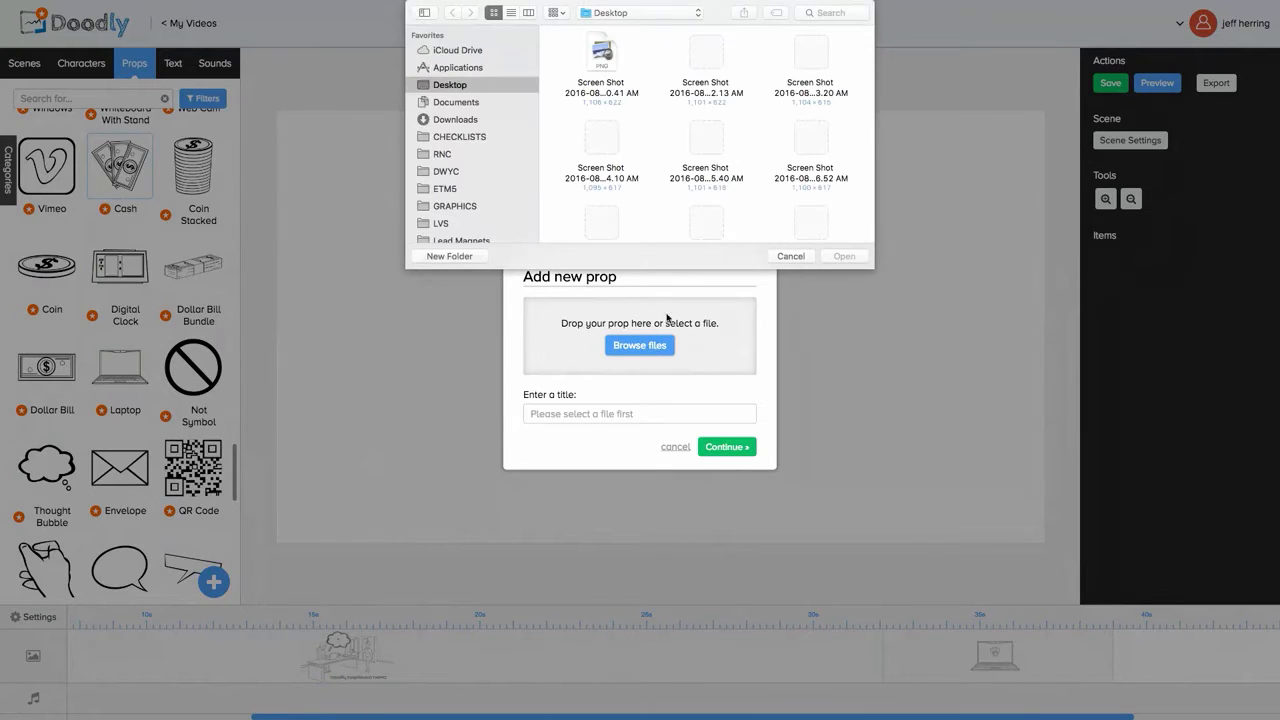
scroll(732, 178, "down", 3)
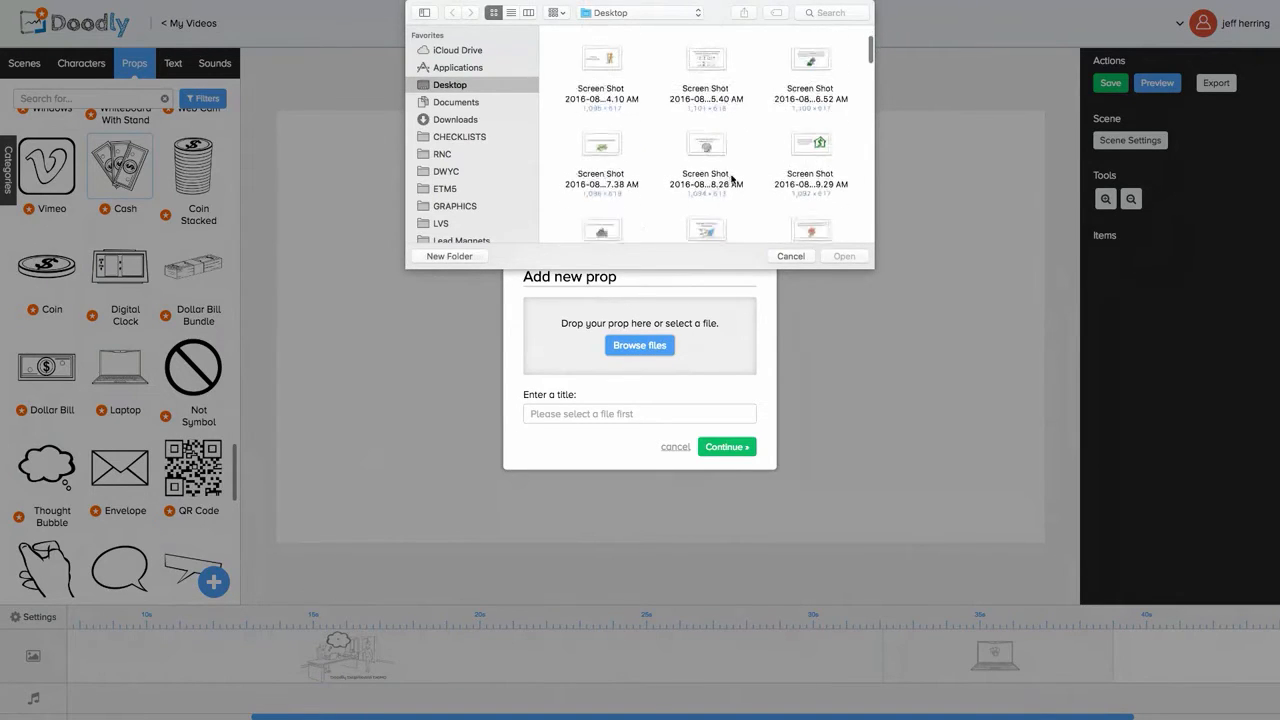
scroll(732, 178, "down", 2)
scroll(732, 178, "down", 1)
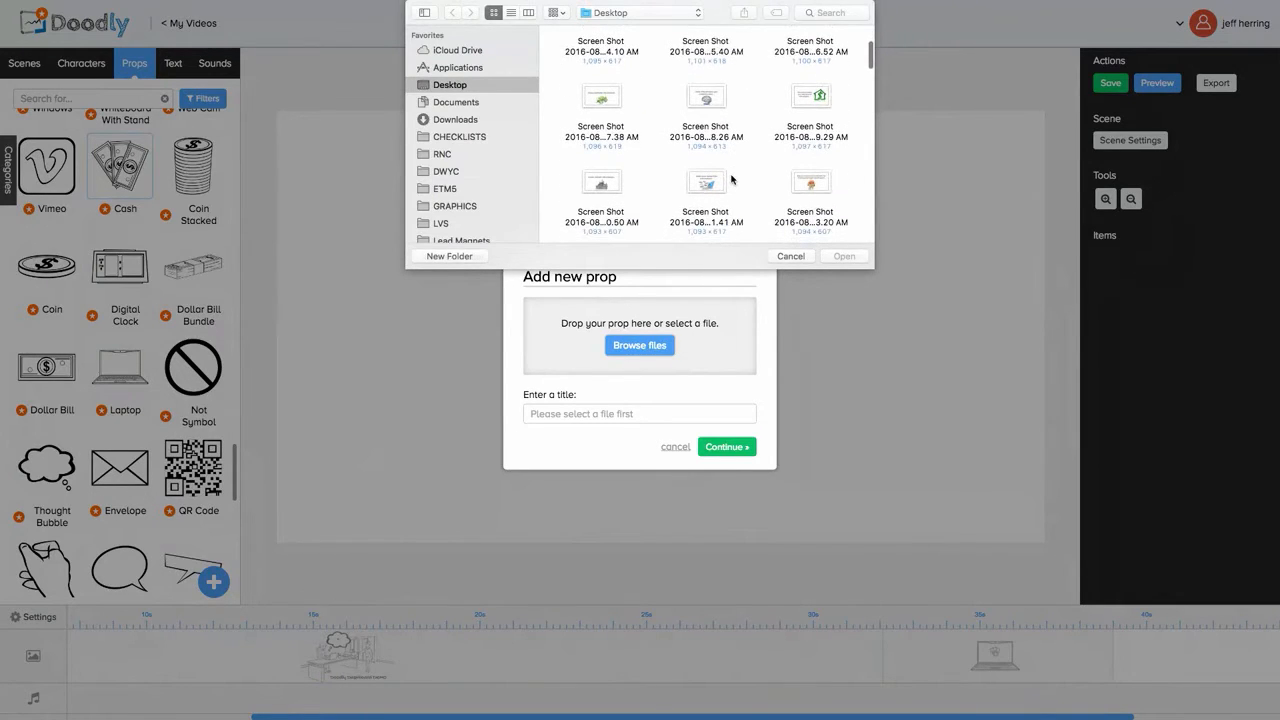
left_click(798, 184)
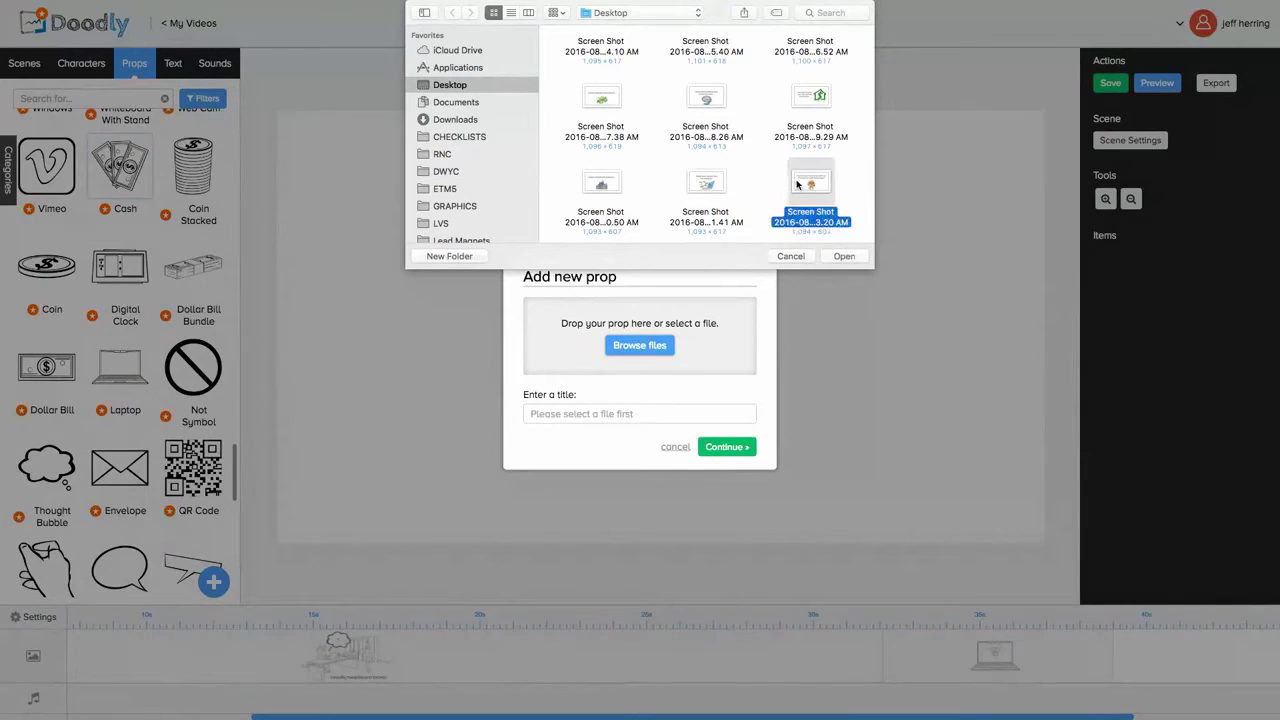
left_click(838, 256)
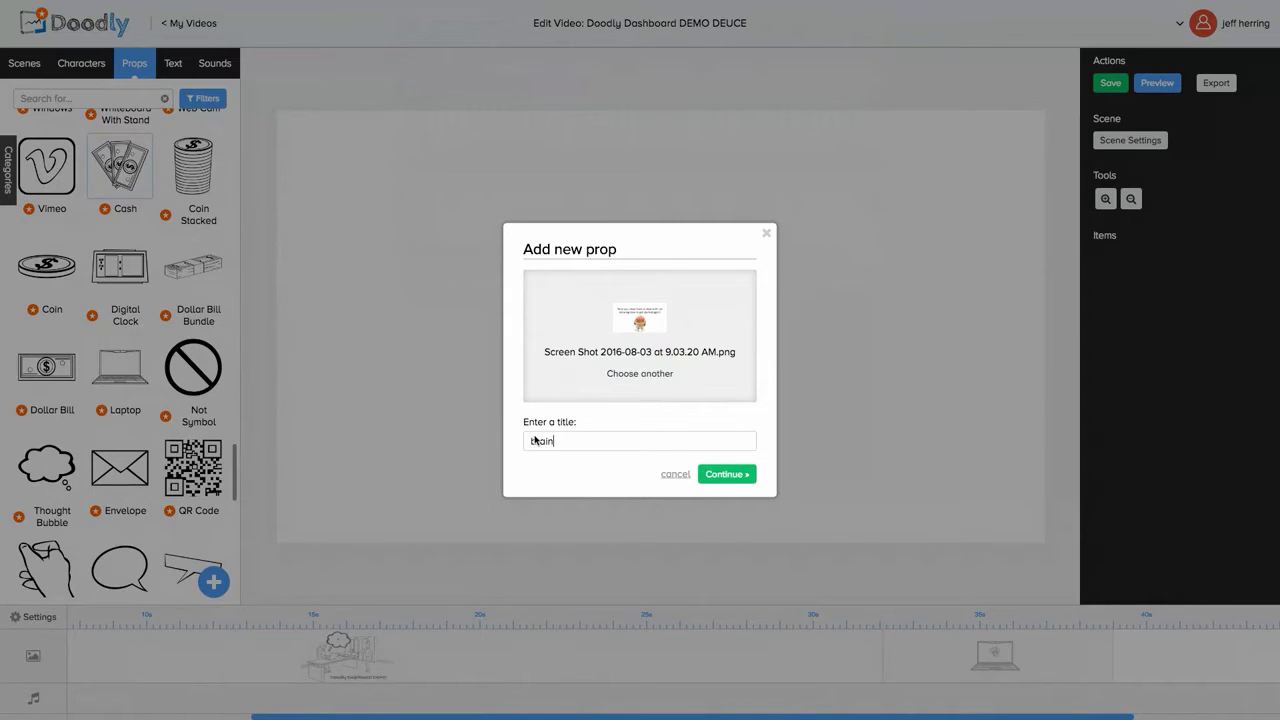
left_click(576, 442)
type("brain")
left_click(727, 474)
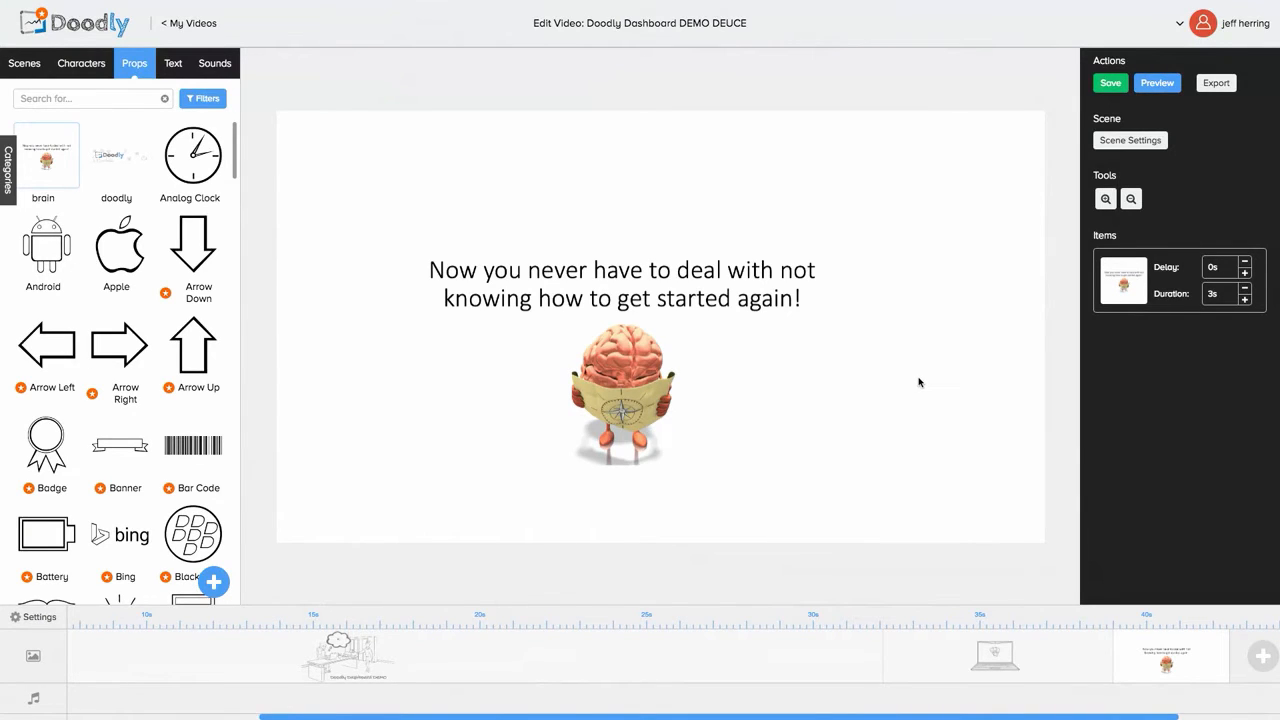
Step: Raise the brain image's drawing duration to 4.25s and save the video
left_click(1245, 300)
left_click(1245, 300)
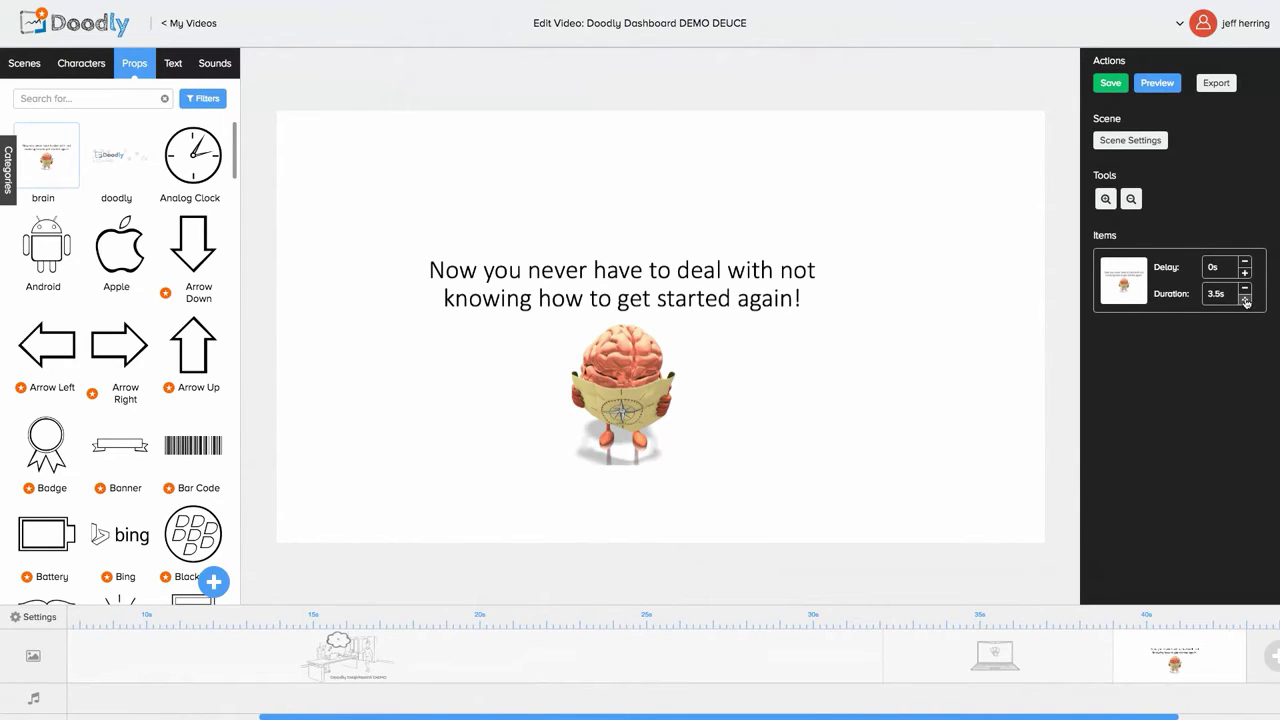
left_click(1245, 300)
left_click(1245, 300)
left_click(1245, 300)
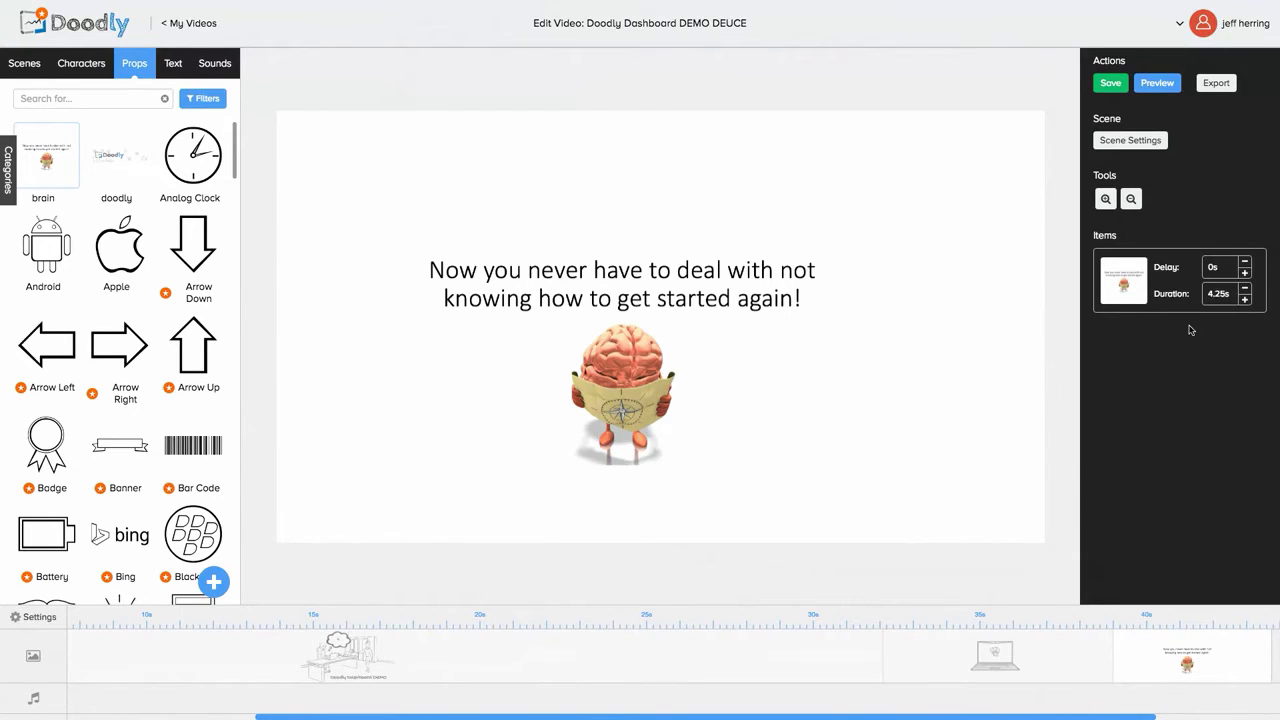
left_click(1099, 88)
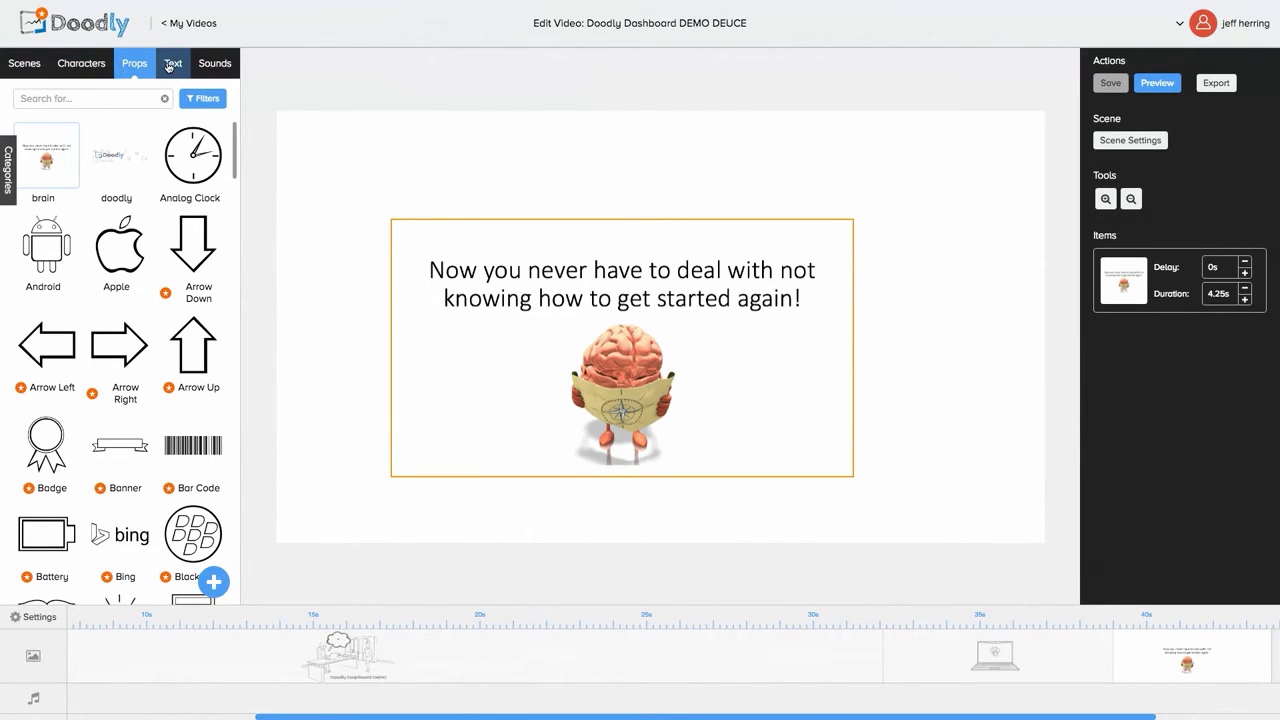
Step: Add the Cheese track from the Sounds library to the audio timeline
left_click(210, 66)
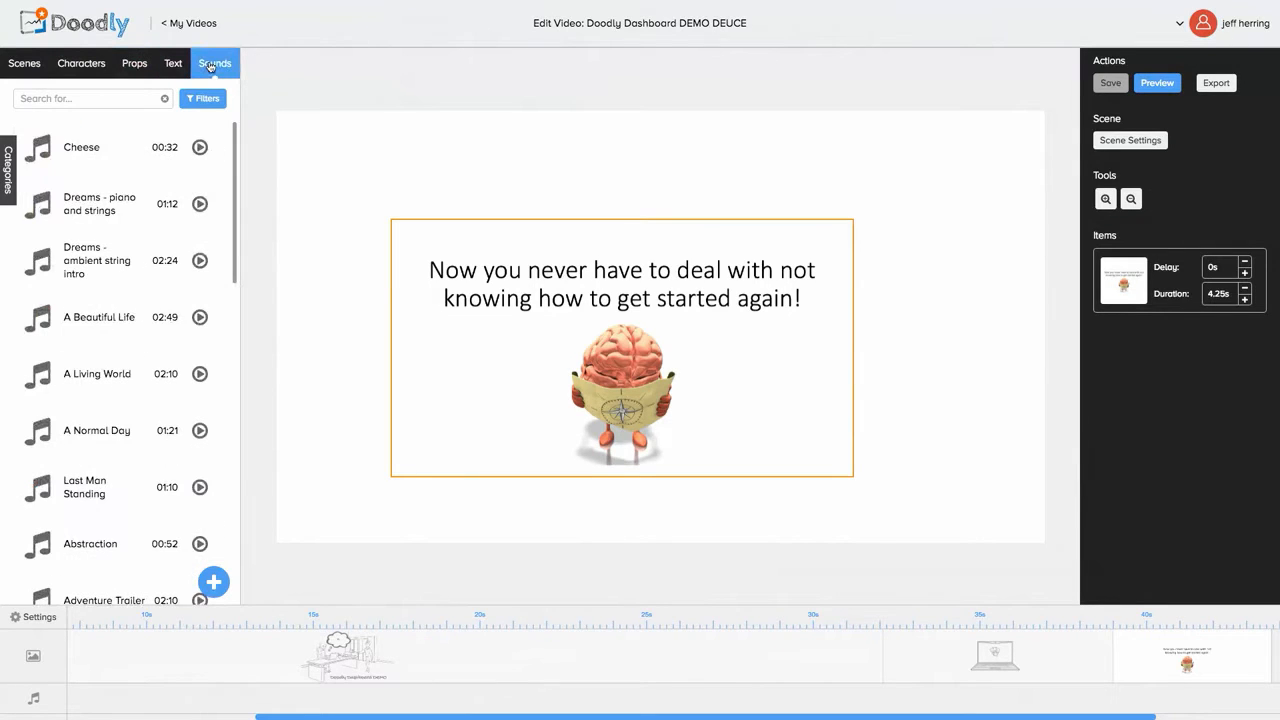
scroll(121, 350, "down", 3)
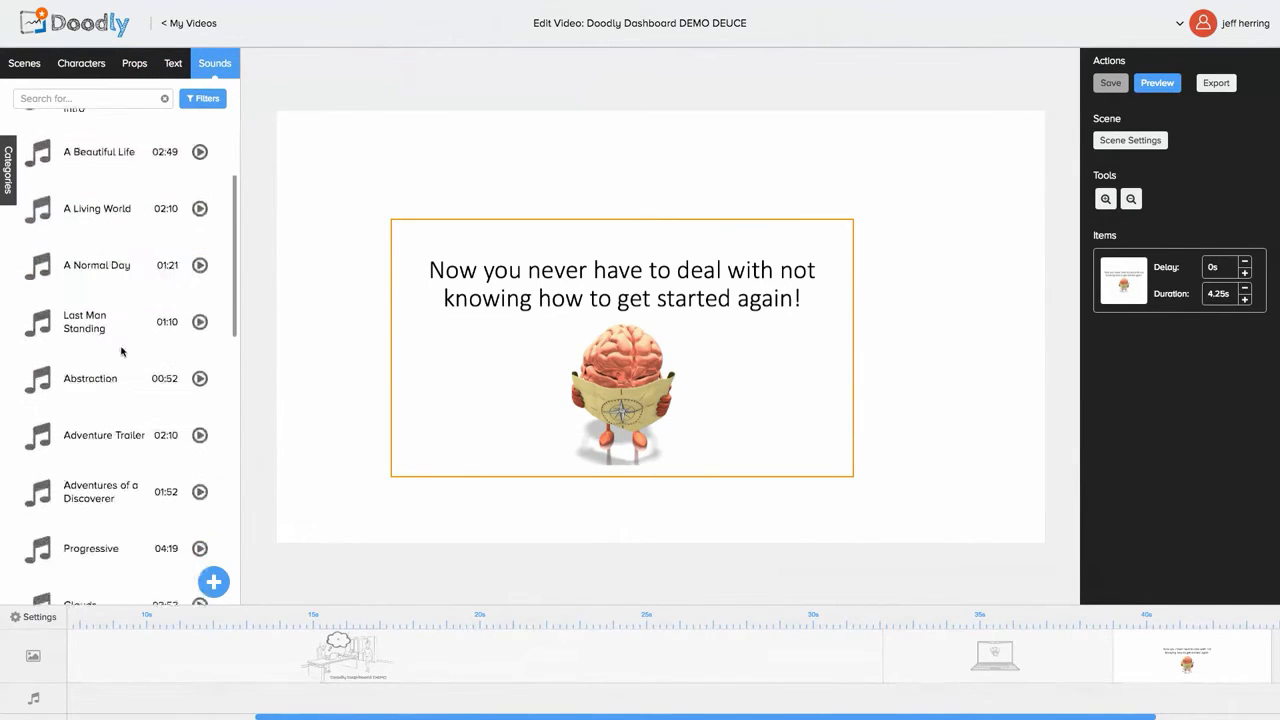
scroll(121, 350, "up", 3)
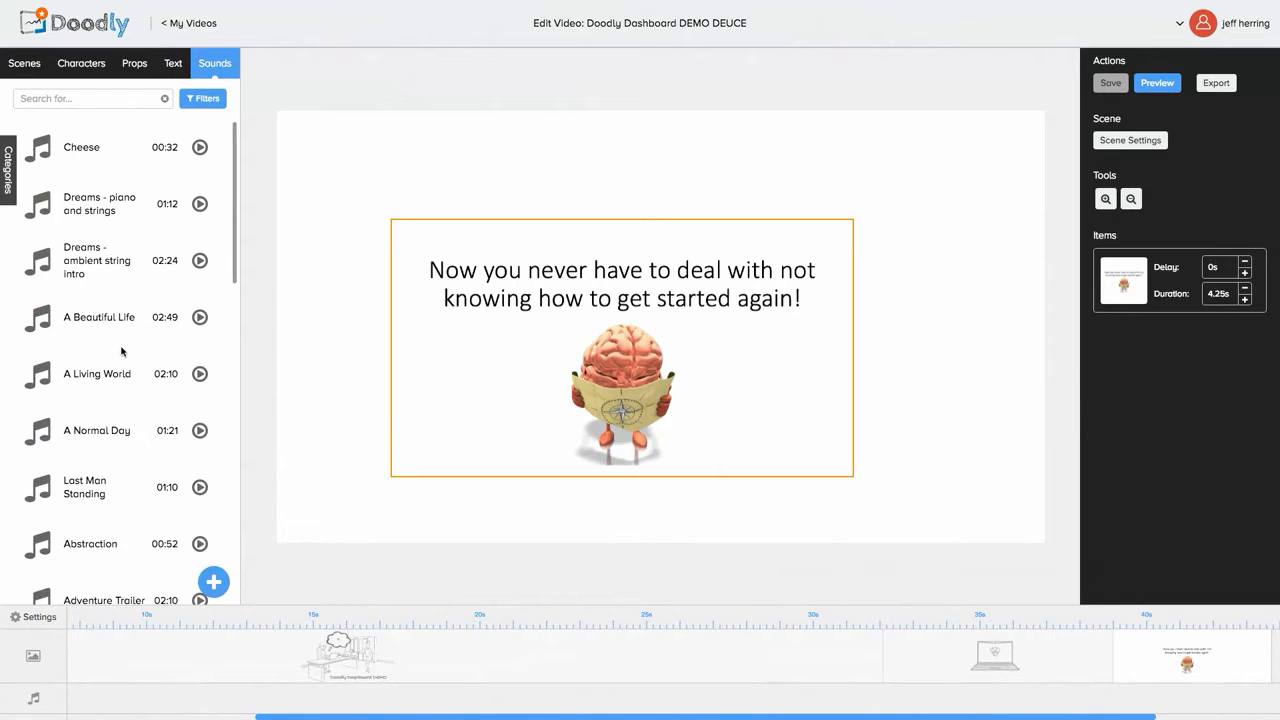
left_click(84, 163)
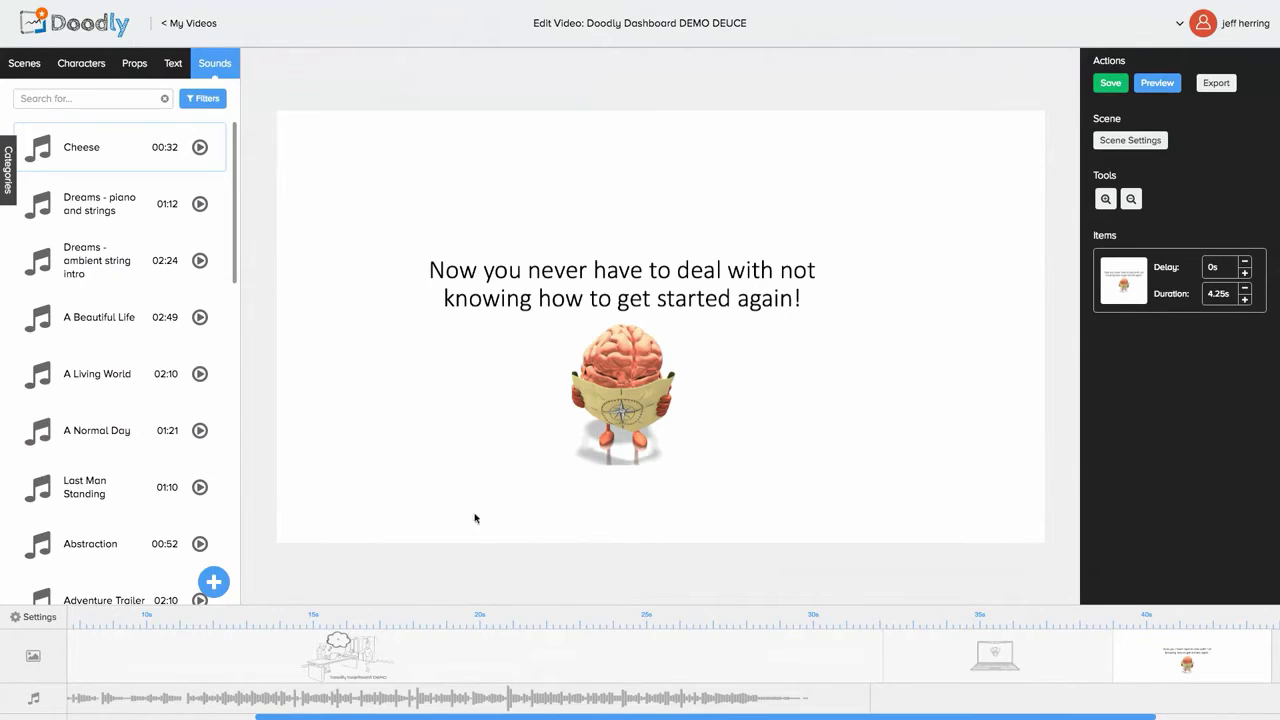
mouse_move(620, 690)
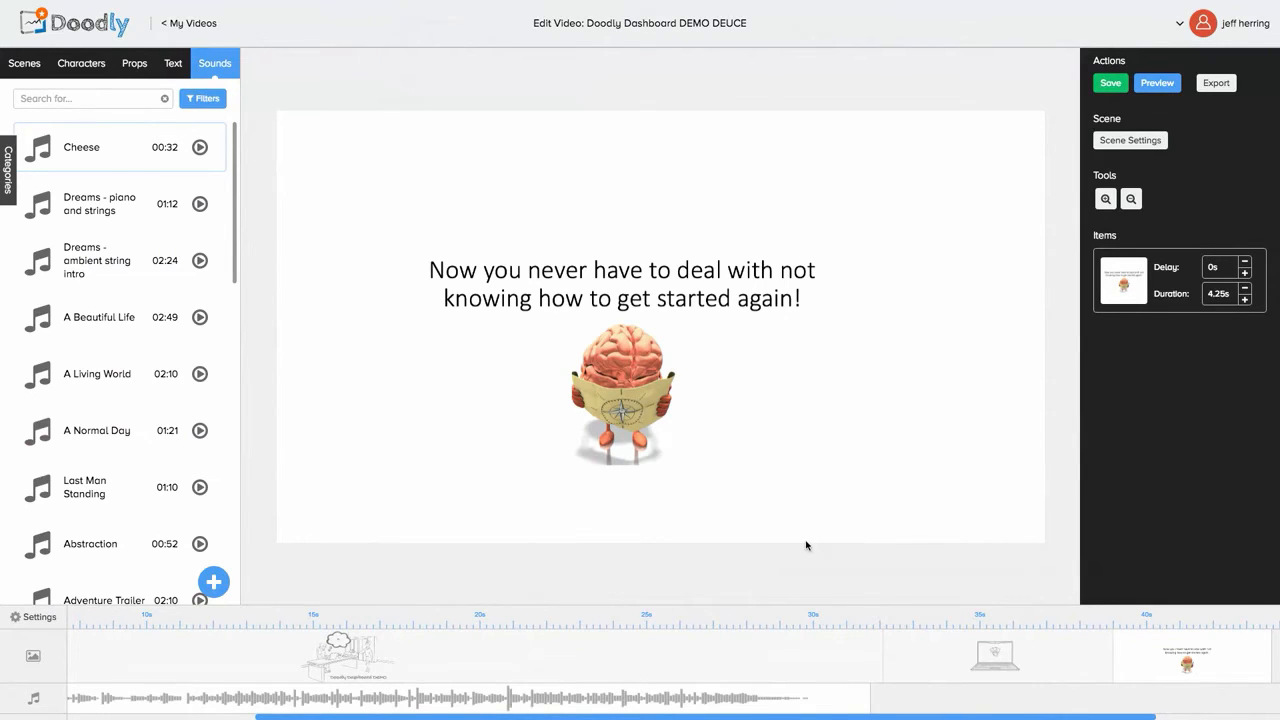
left_click(1157, 84)
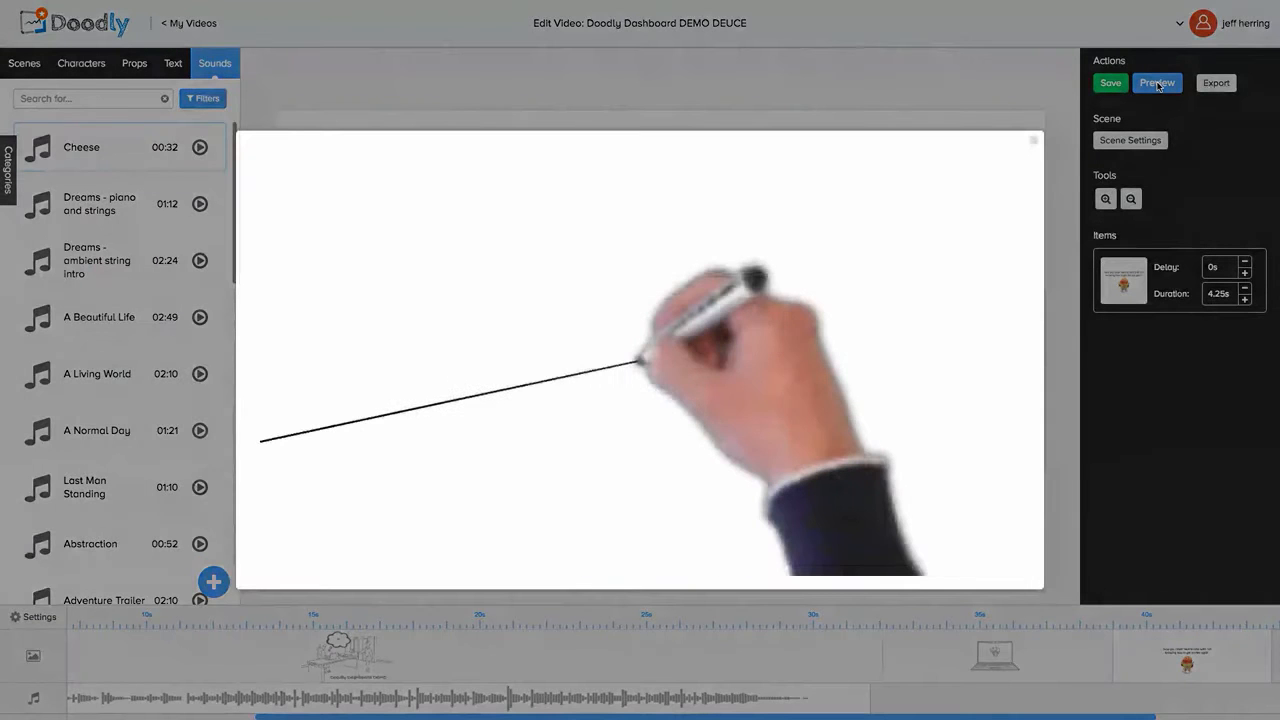
left_click(1158, 87)
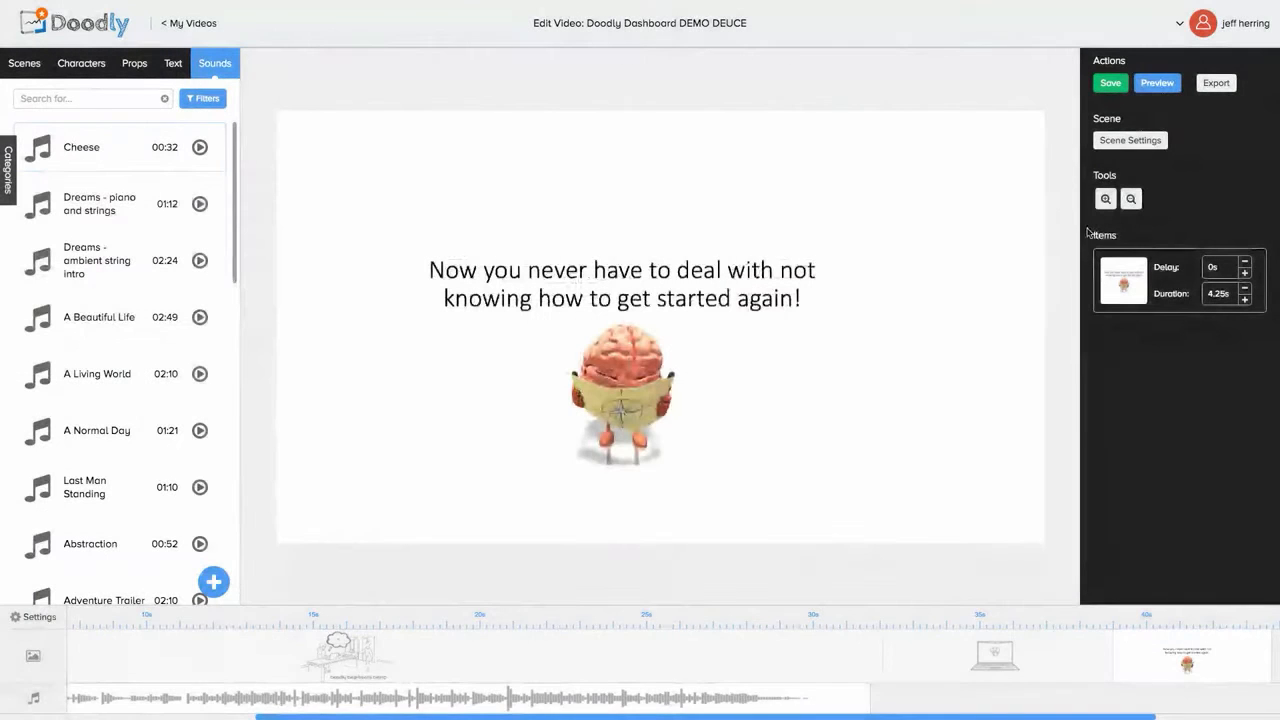
left_click(1159, 88)
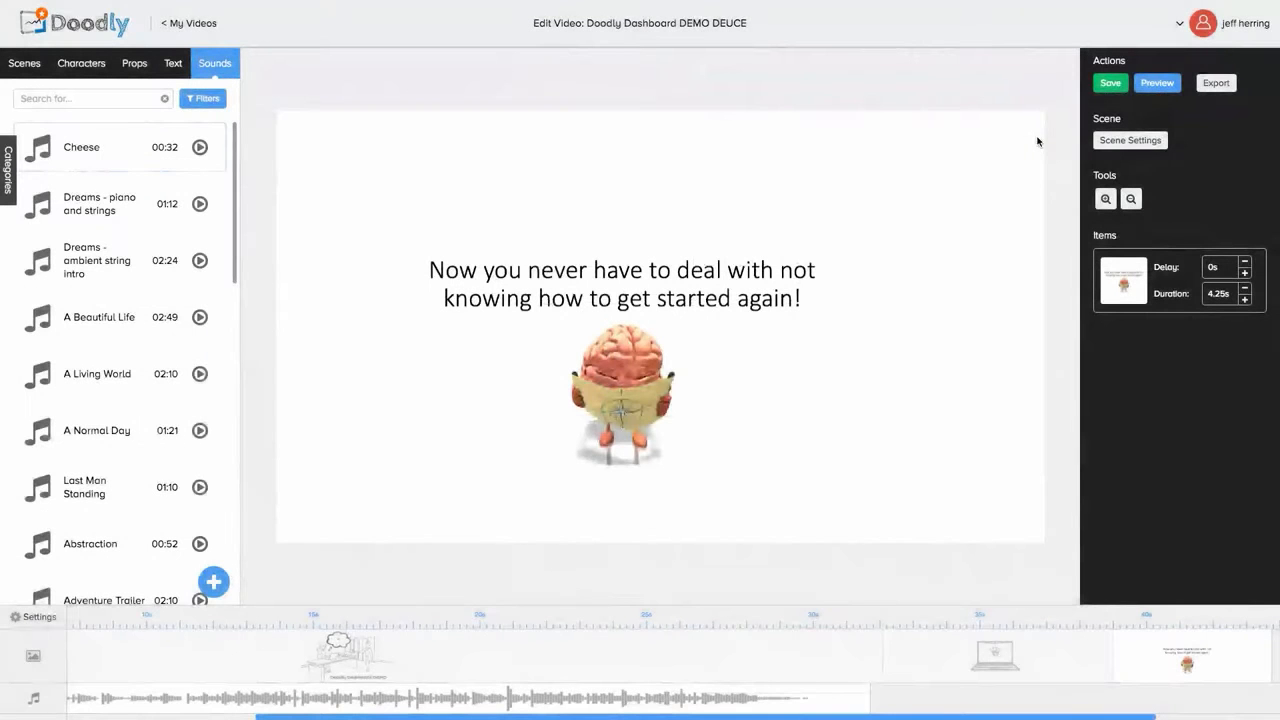
left_click(1035, 141)
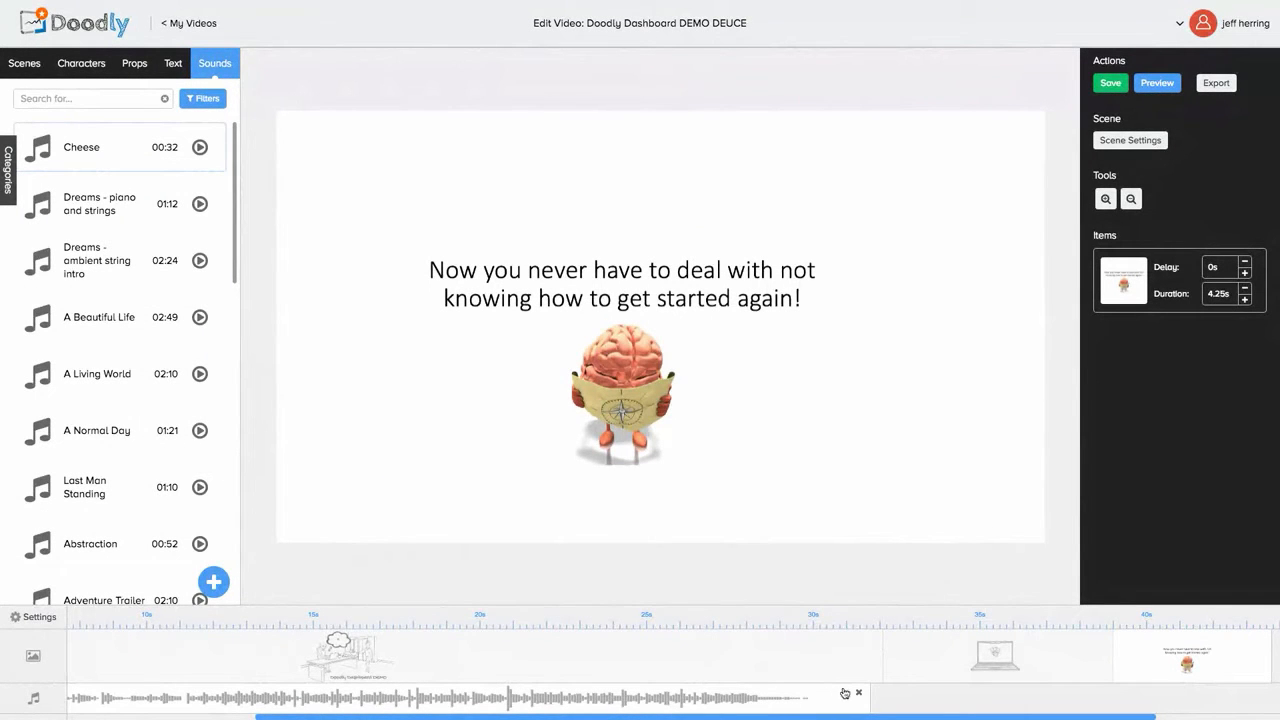
Step: Remove the Cheese music and add the Dreams - piano and strings track instead
left_click(858, 695)
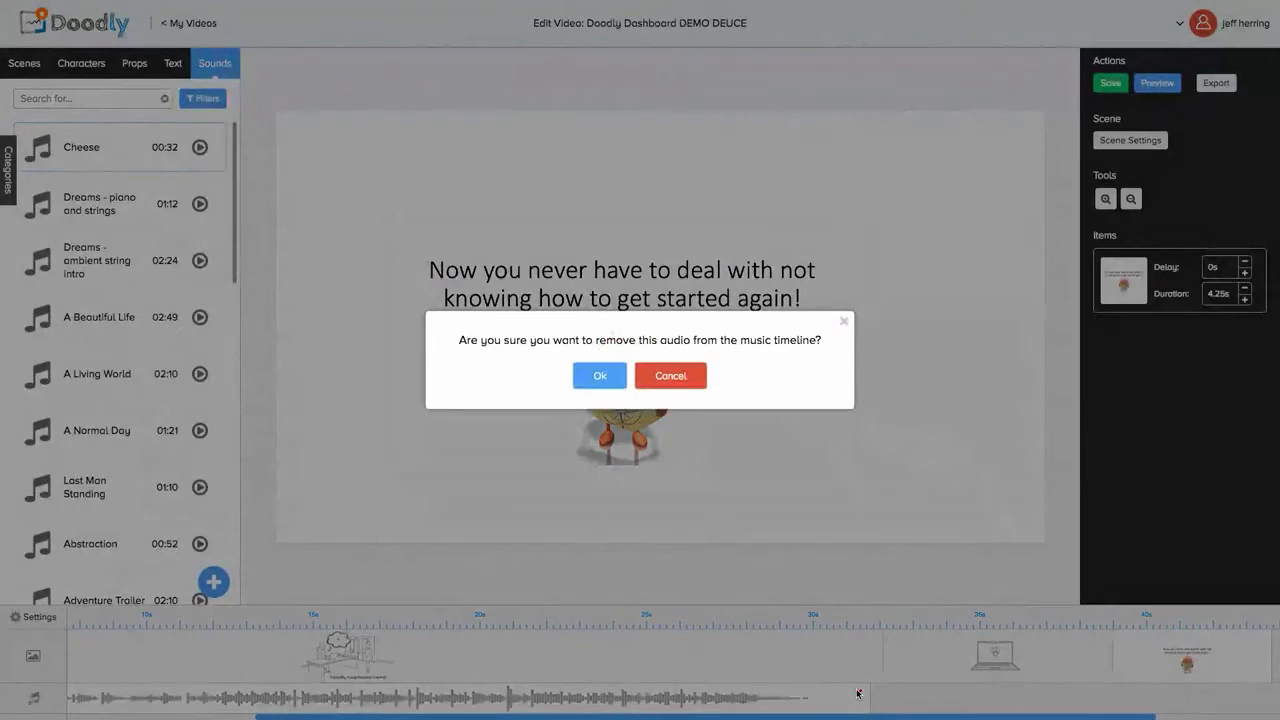
left_click(846, 679)
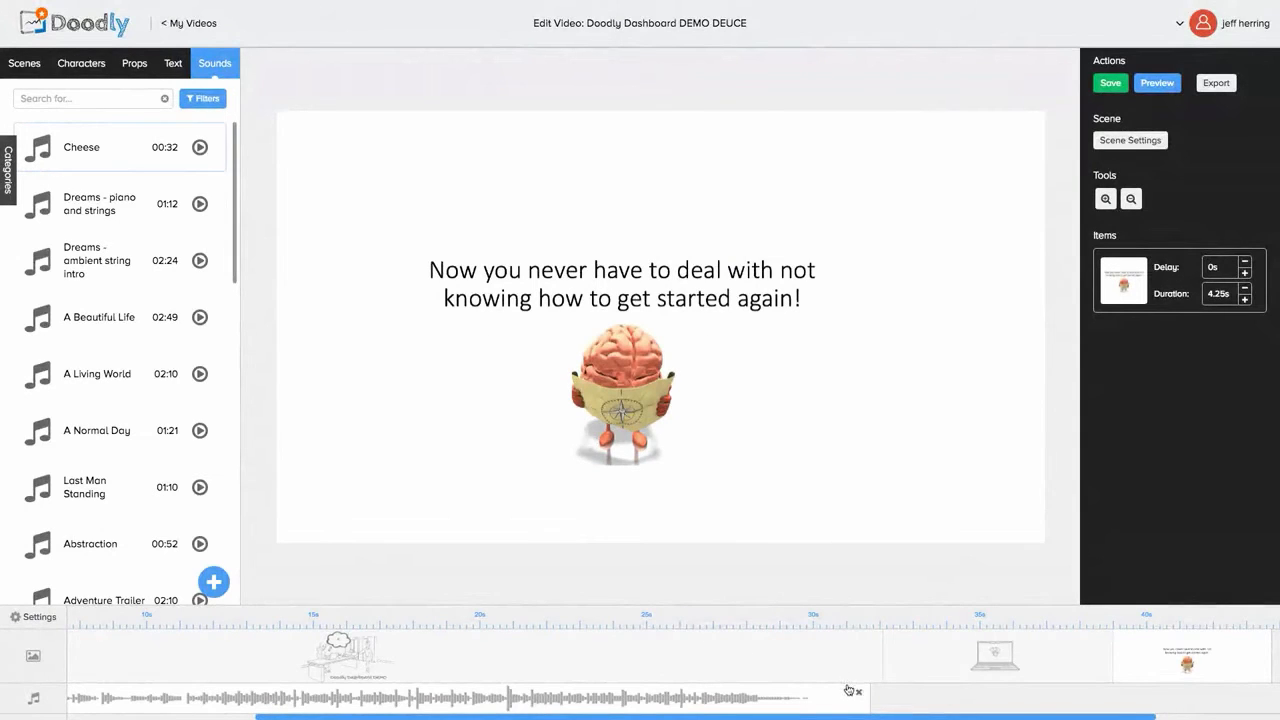
left_click(856, 694)
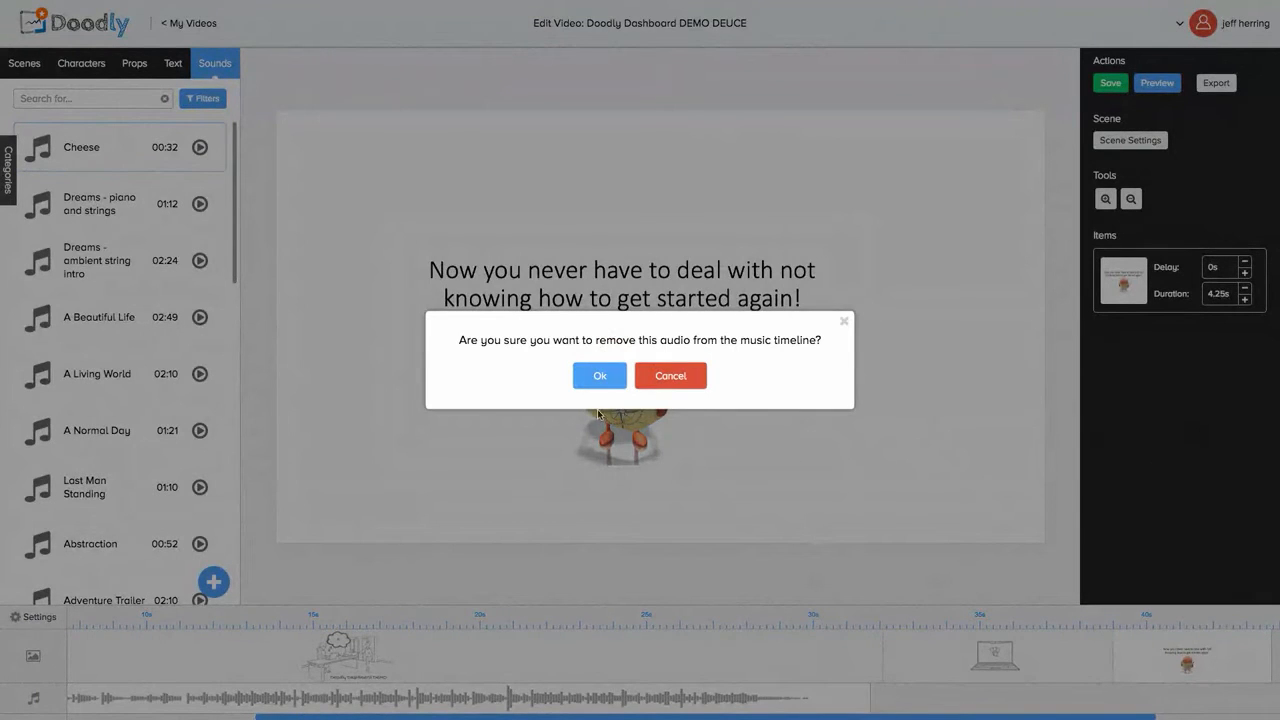
left_click(600, 376)
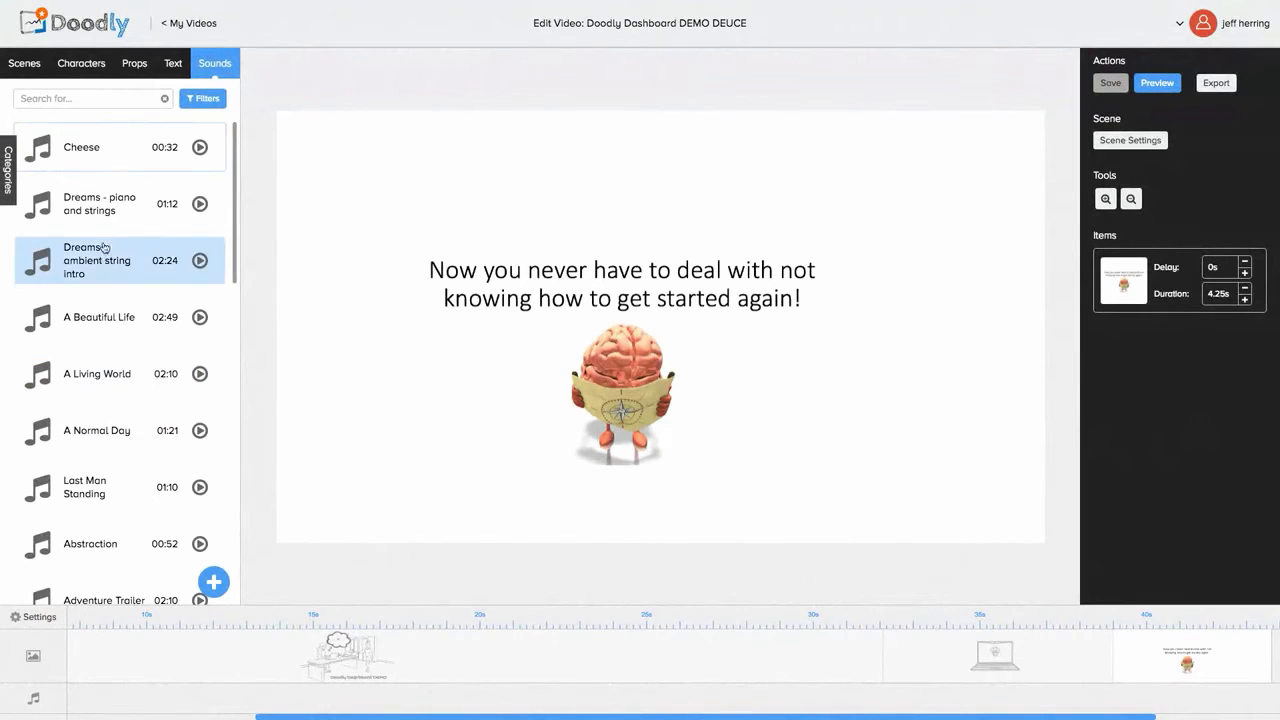
left_click(104, 211)
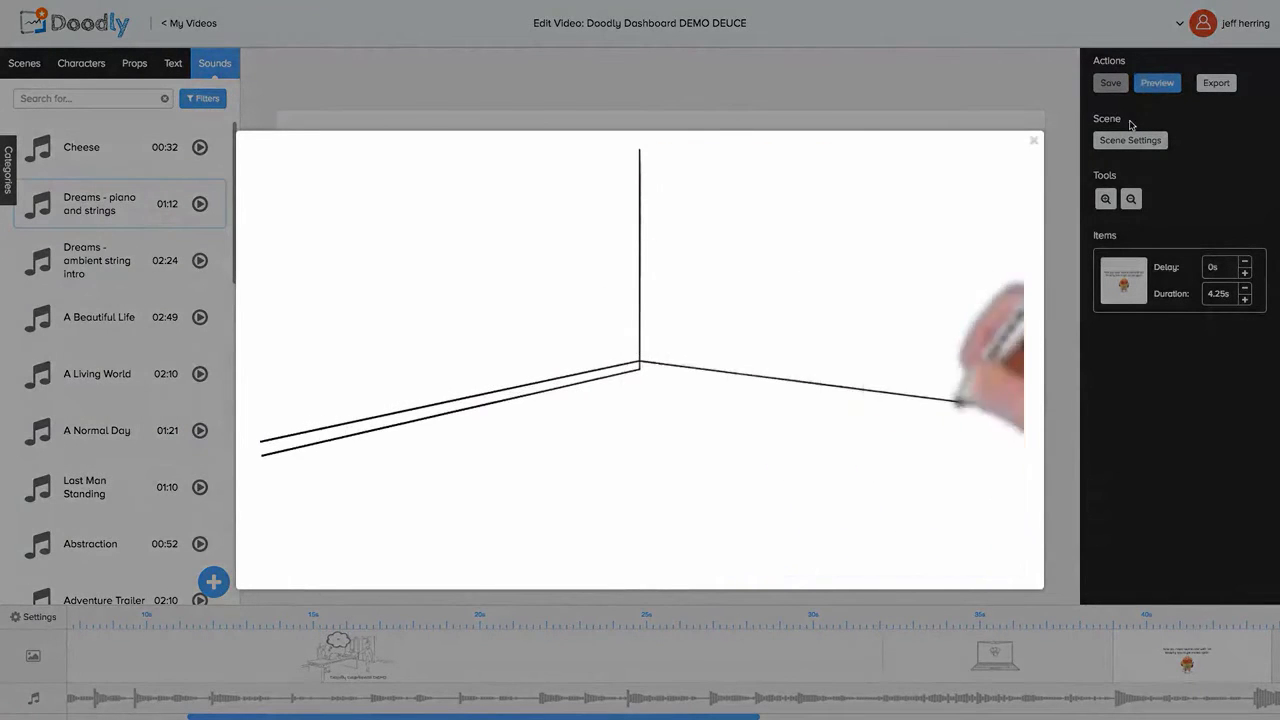
Step: Preview the brain scene animation, then close the preview
left_click(1132, 122)
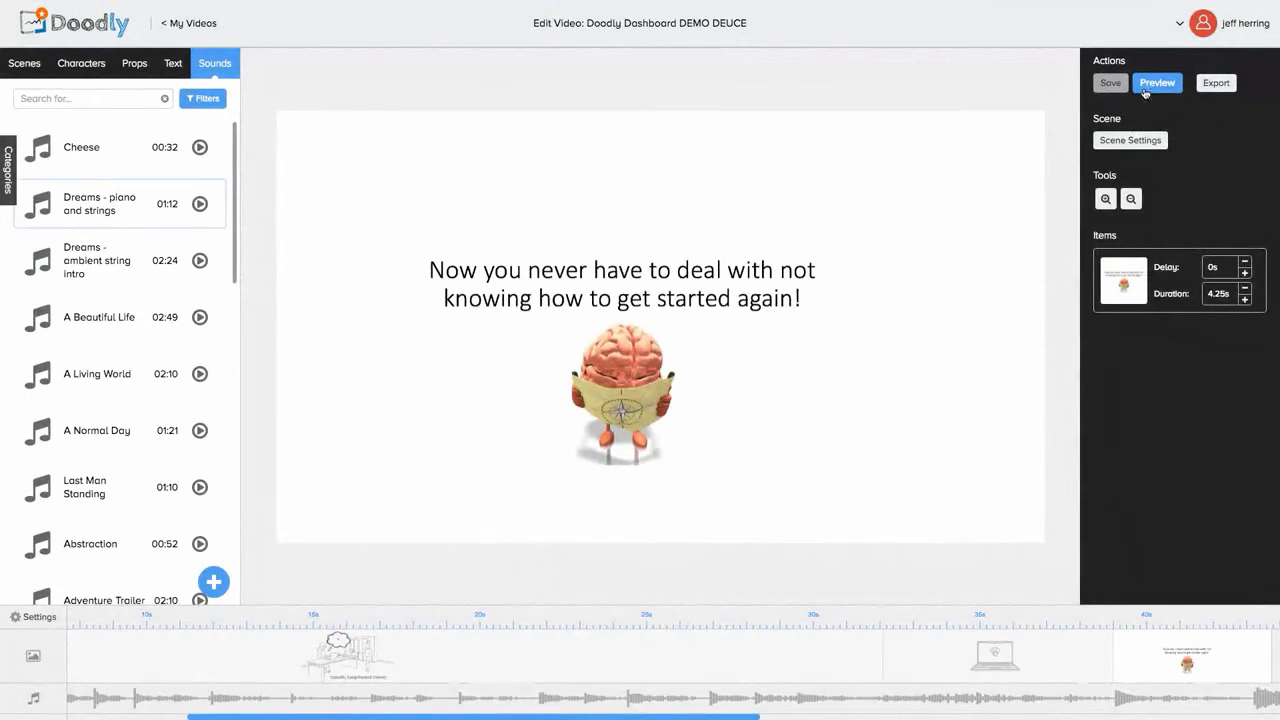
left_click(1156, 83)
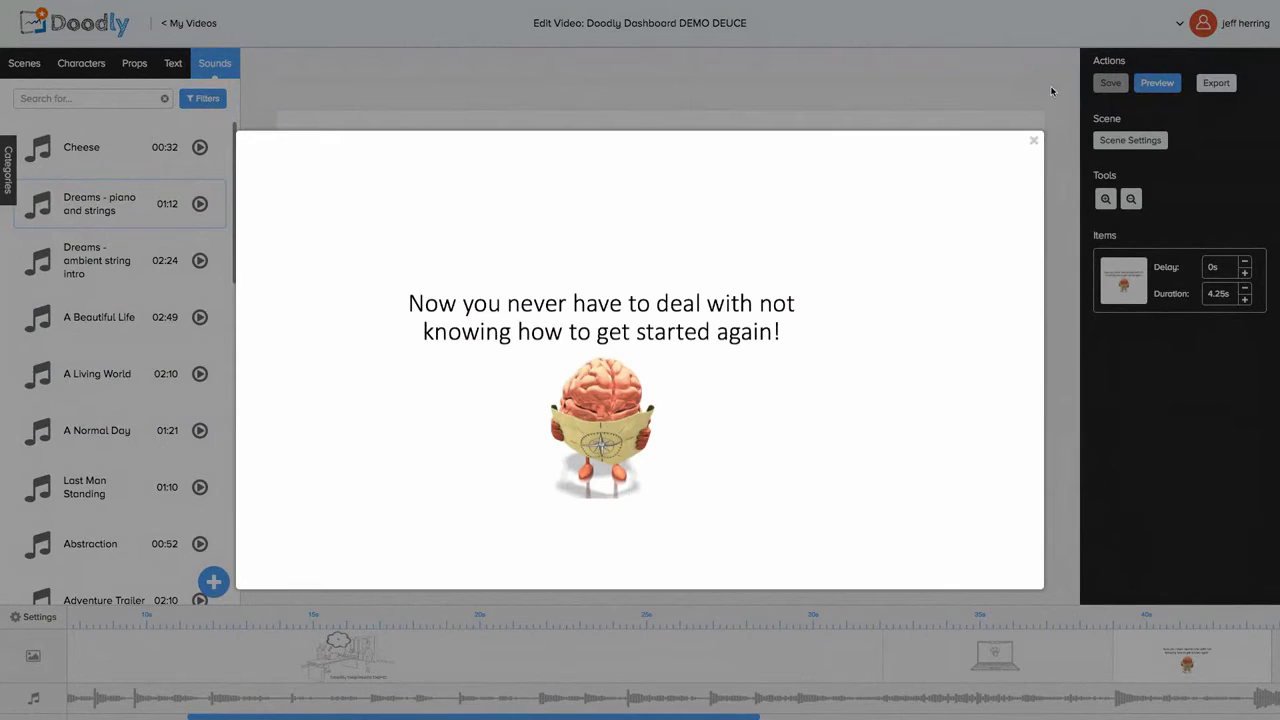
left_click(1034, 142)
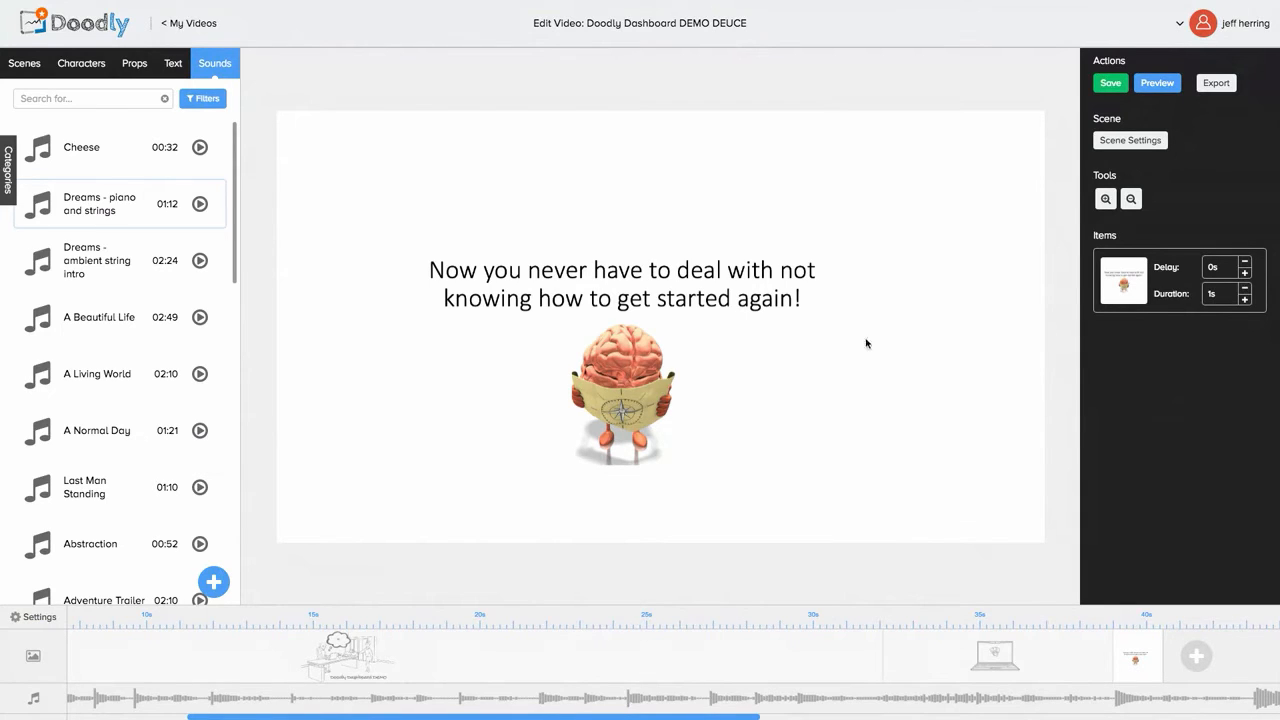
Step: Preview the brain scene with its new timing and close the preview
left_click(1144, 84)
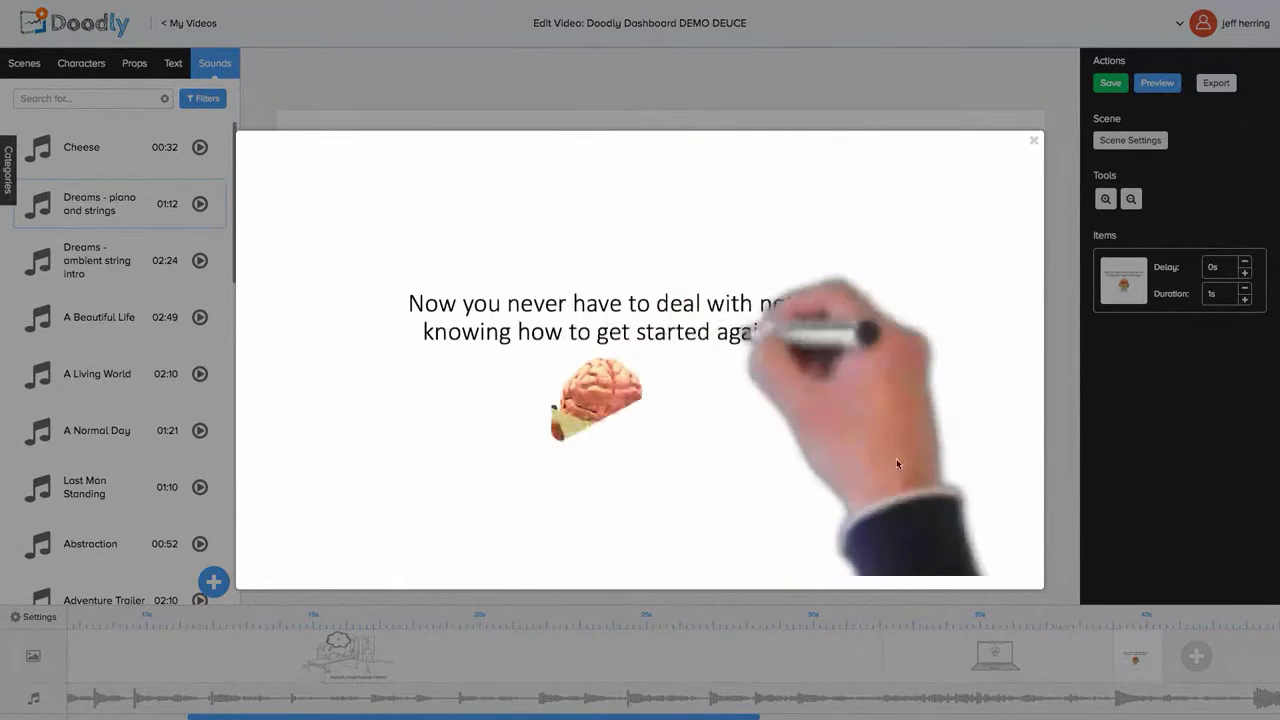
left_click(1034, 143)
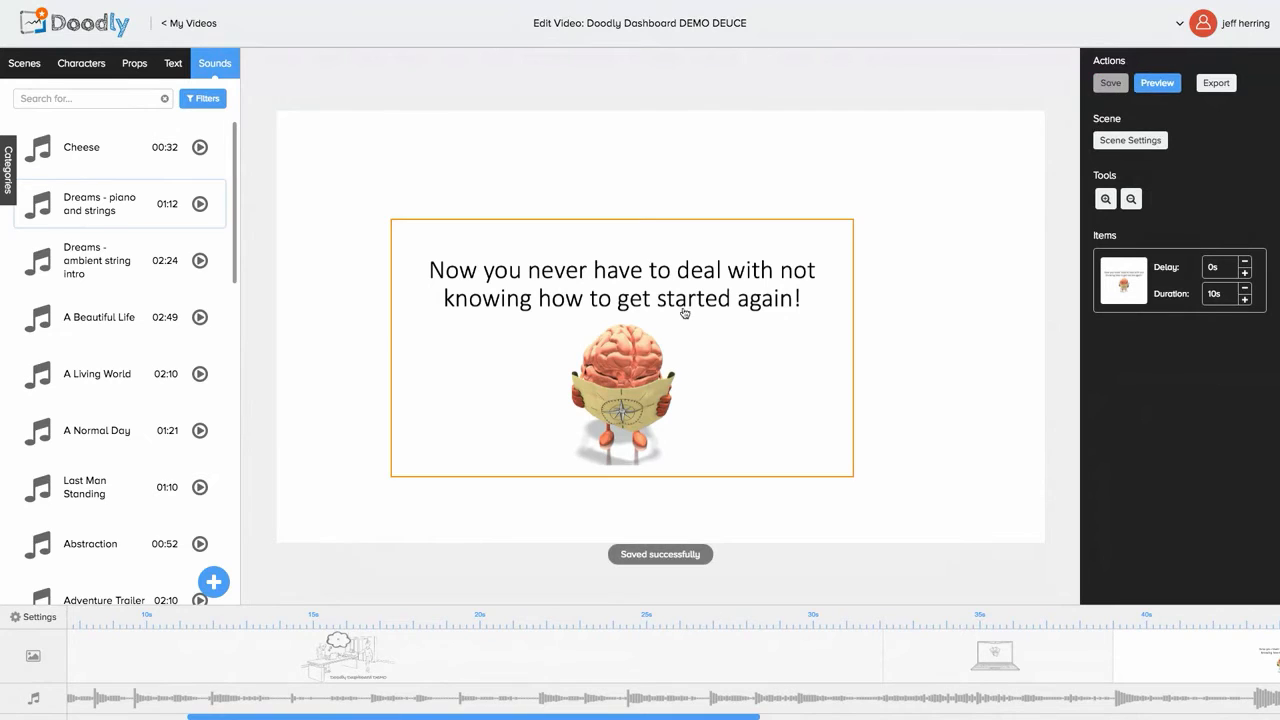
left_click(1158, 85)
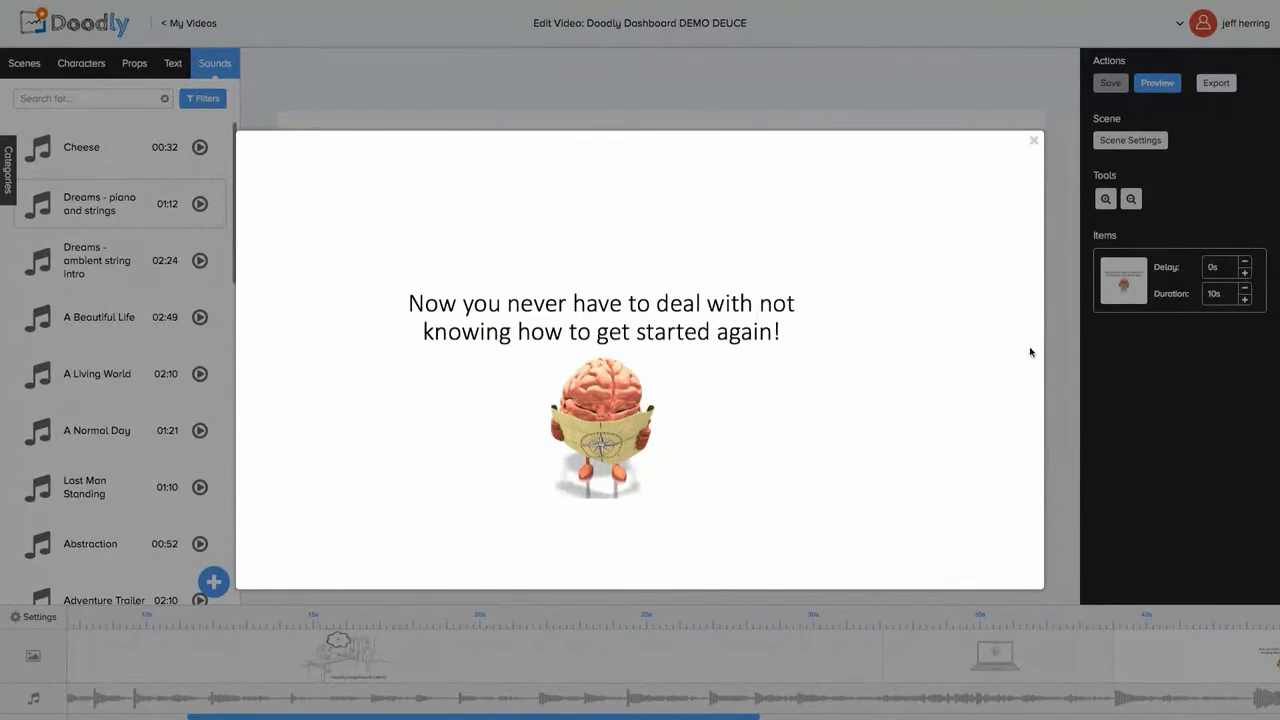
left_click(1034, 143)
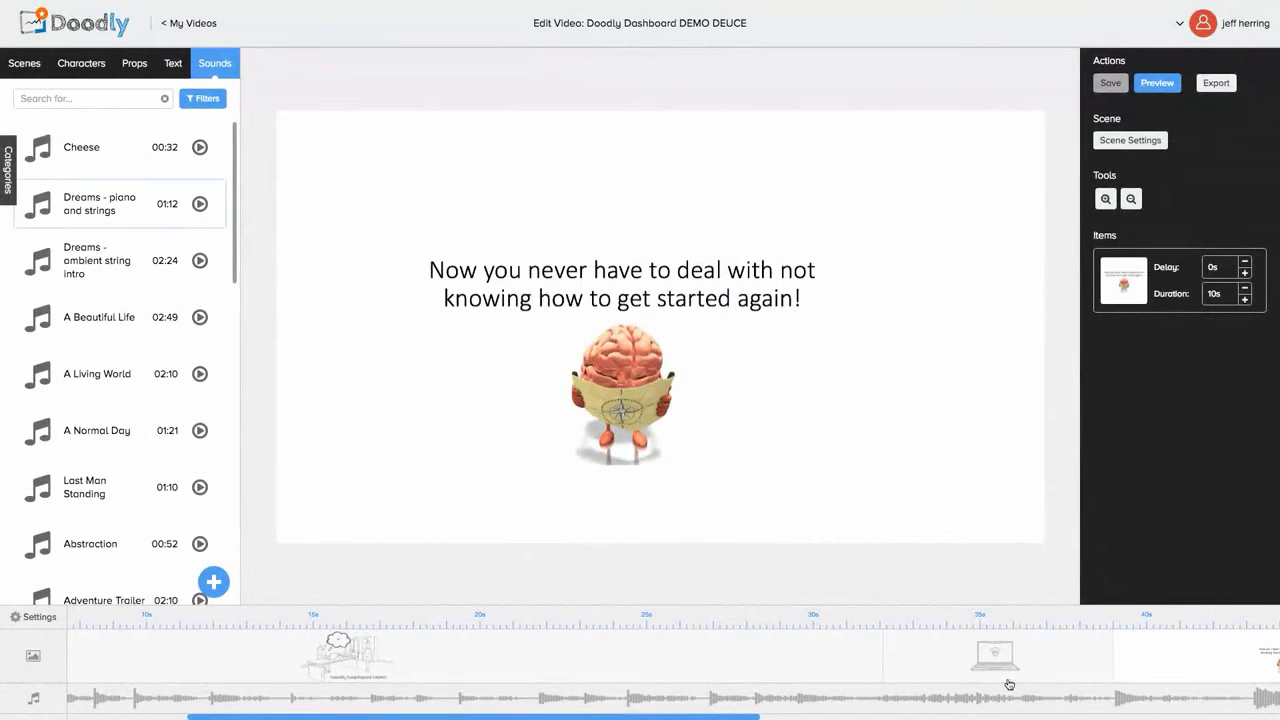
Step: Scroll the timeline right until the add-scene + button is visible
scroll(1009, 685, "right", 10)
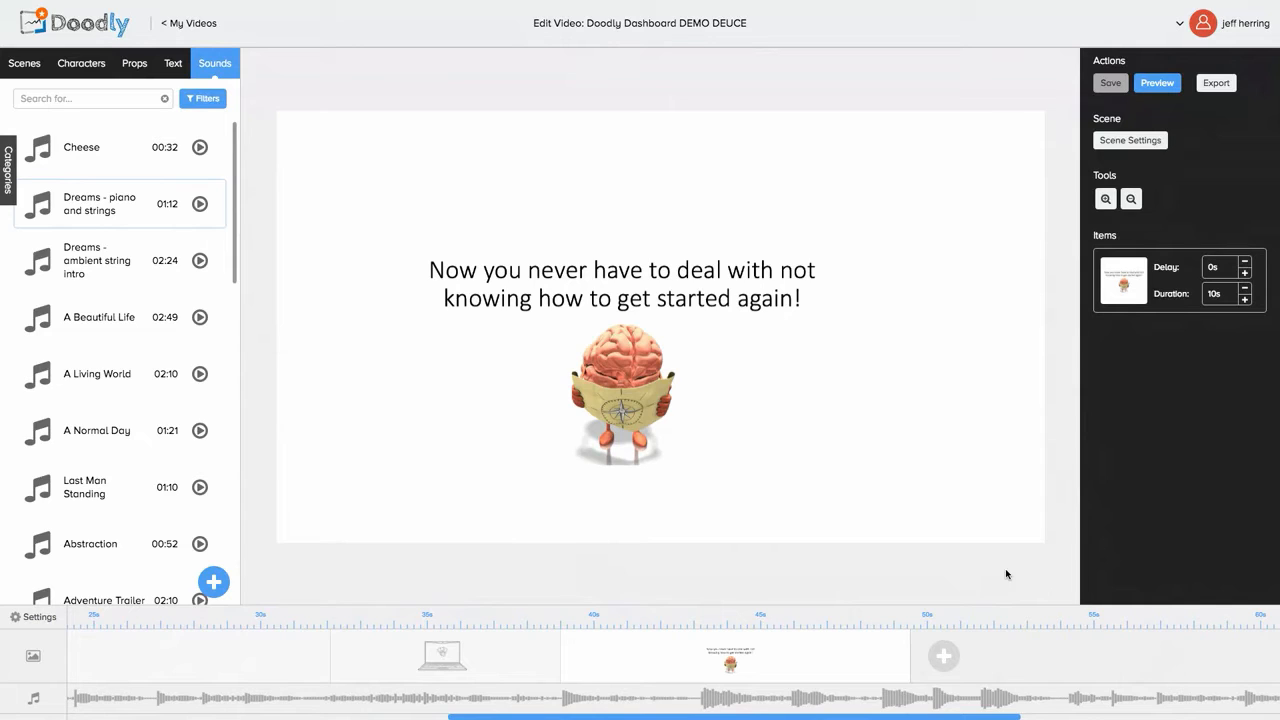
Step: Add a fourth scene with the doodly logo prop placed near the top of the canvas
left_click(951, 658)
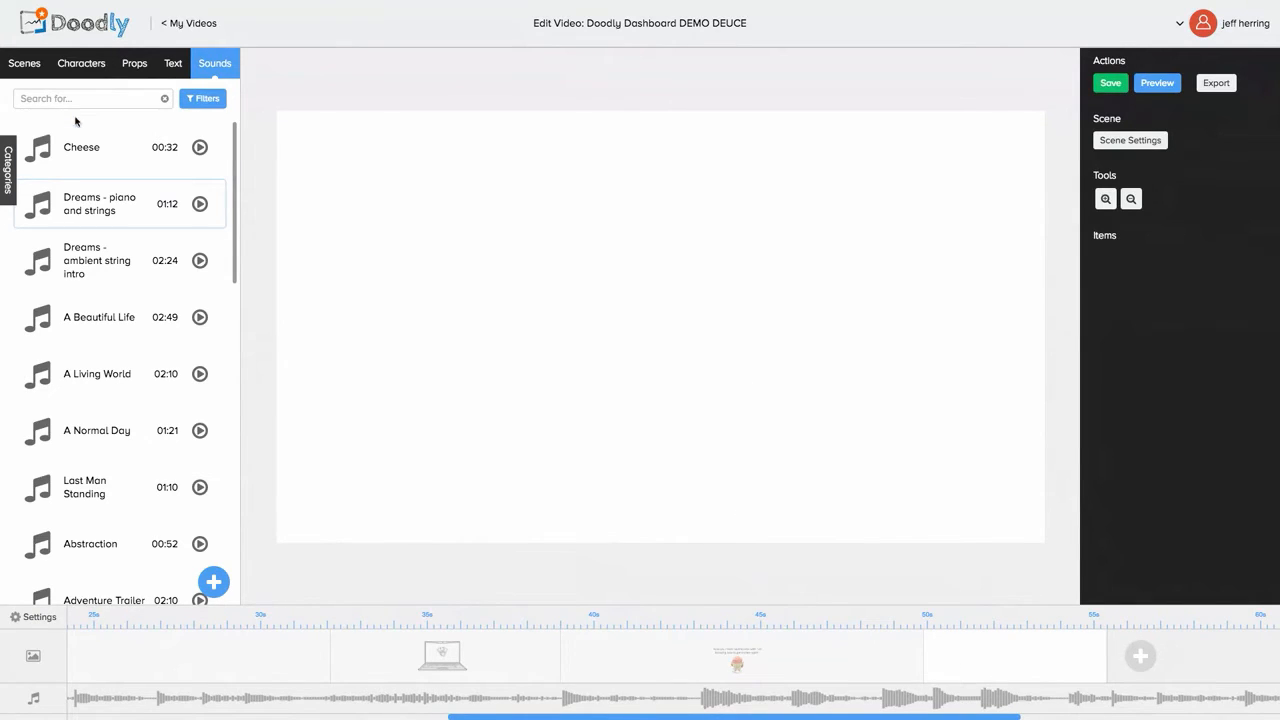
left_click(135, 64)
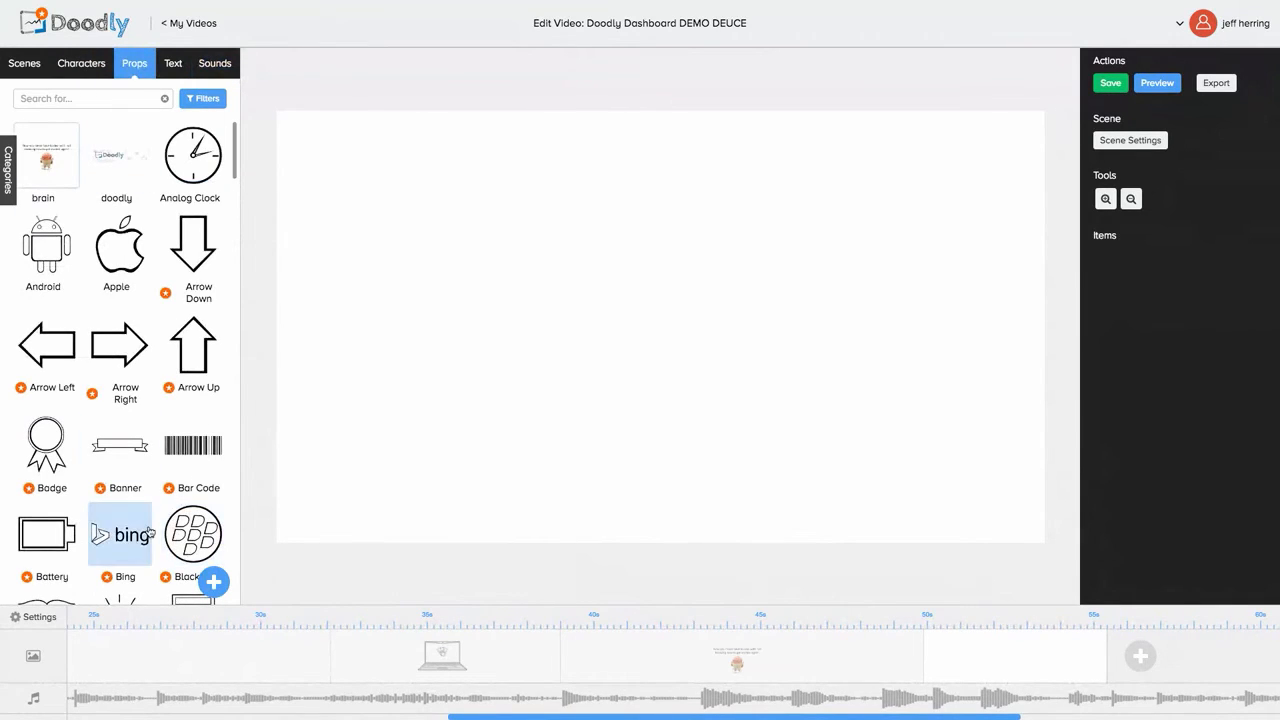
left_click(130, 165)
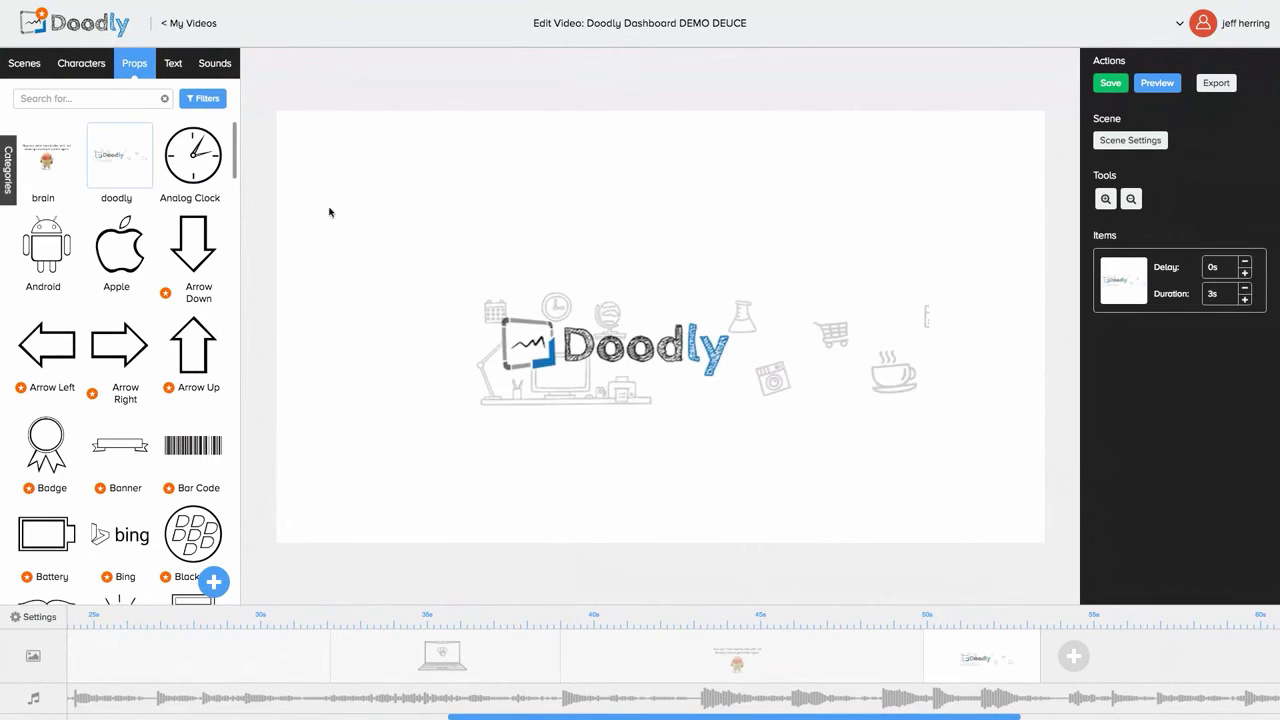
mouse_move(570, 327)
left_mouse_down()
mouse_move(551, 300)
mouse_move(534, 198)
mouse_move(508, 171)
mouse_move(517, 161)
left_mouse_up()
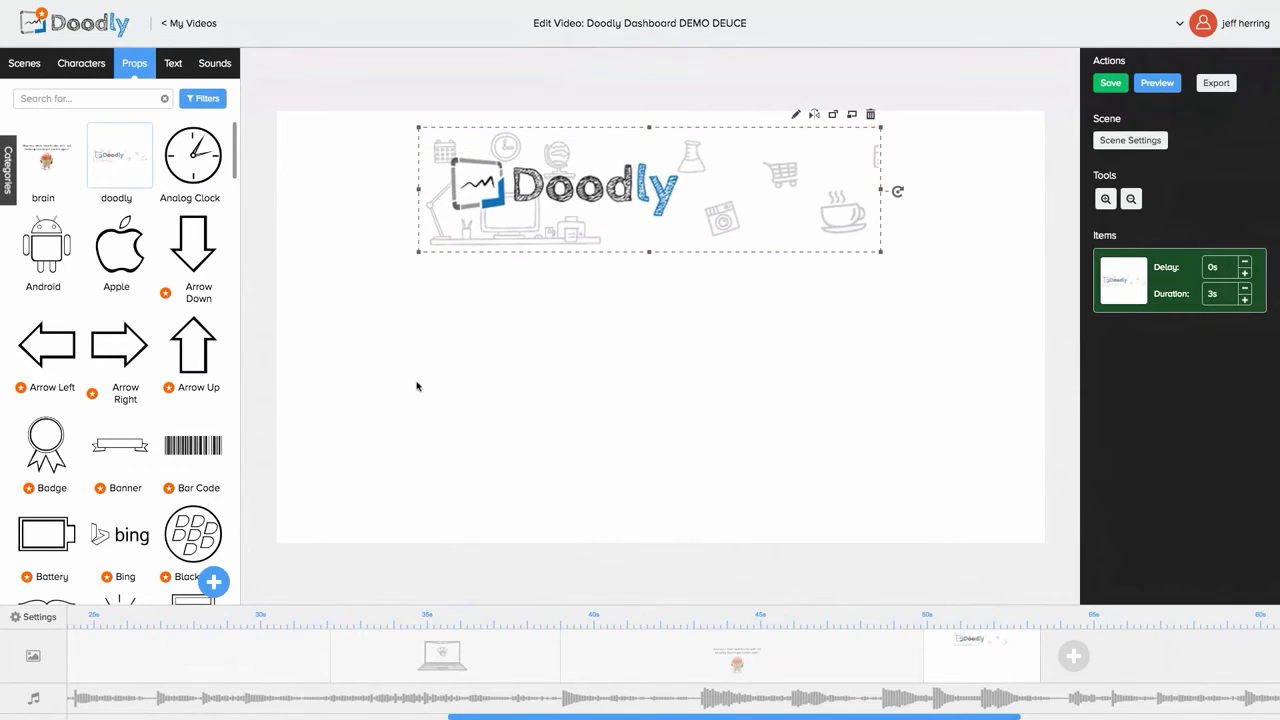
left_click(165, 68)
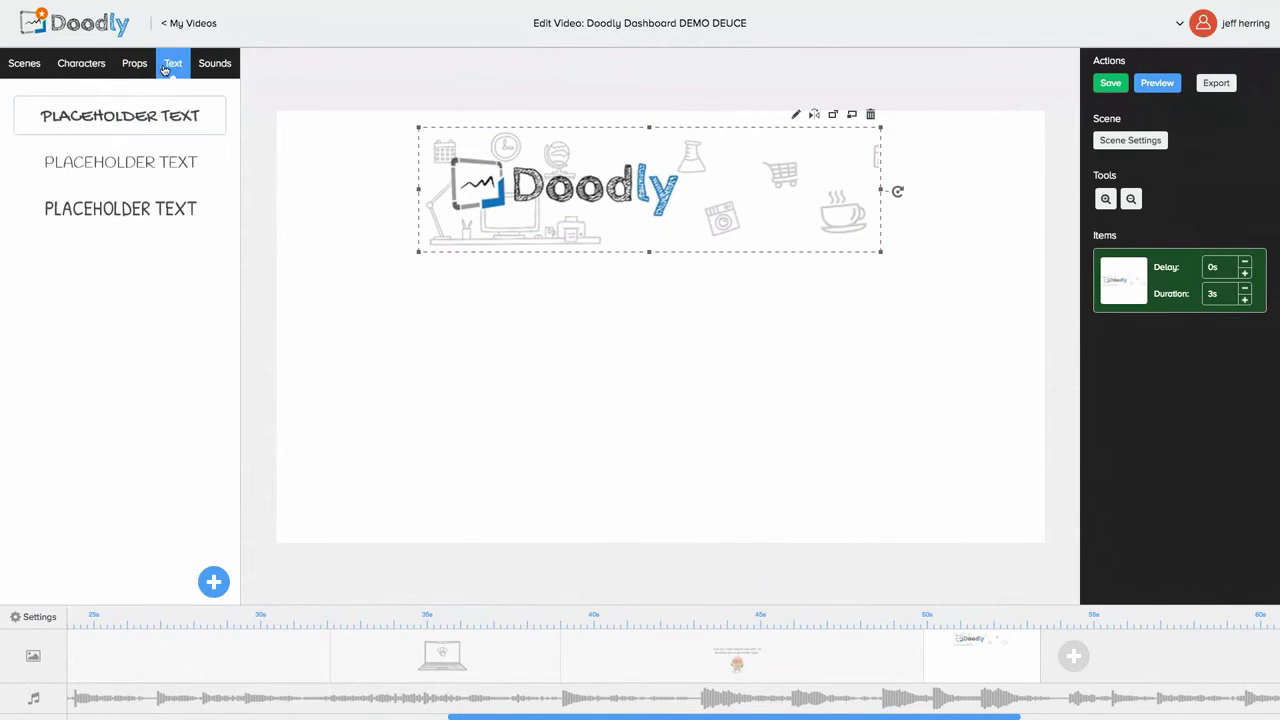
Step: Add a text item reading 'GetDoodlyNOW.com' to the scene
left_click_drag(147, 121, 646, 357)
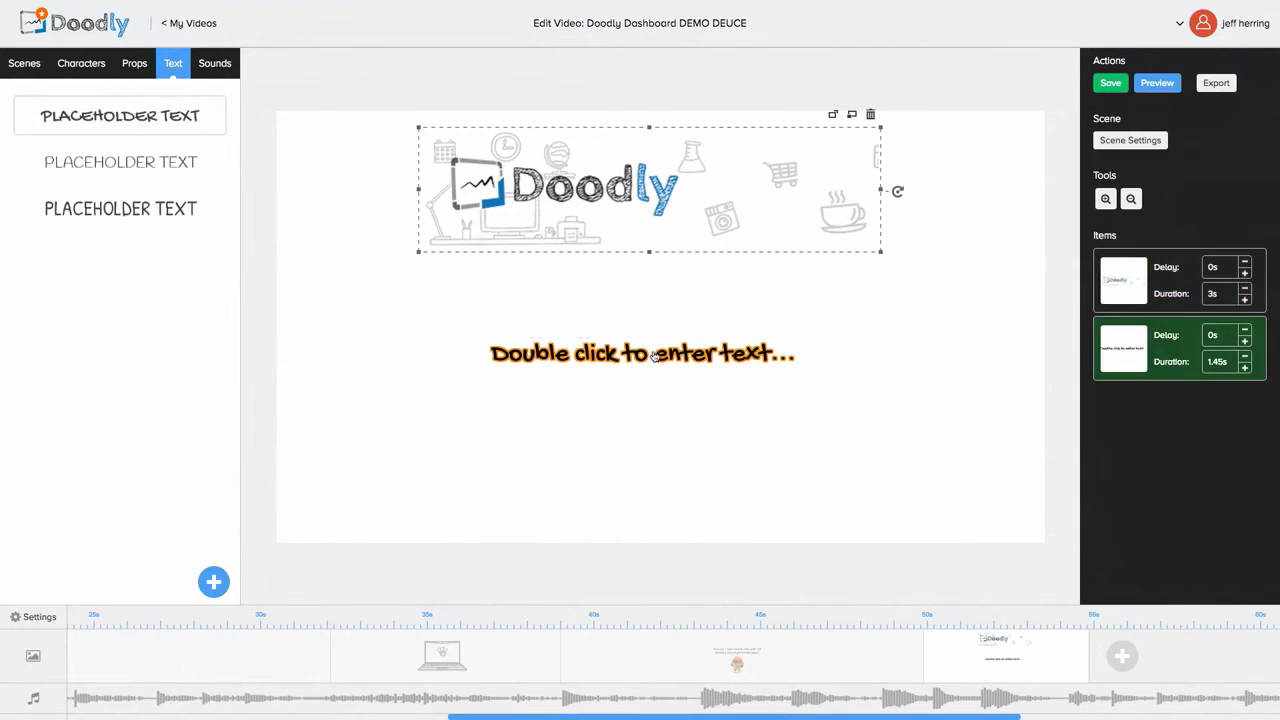
double_click(654, 356)
left_click_drag(663, 326, 579, 320)
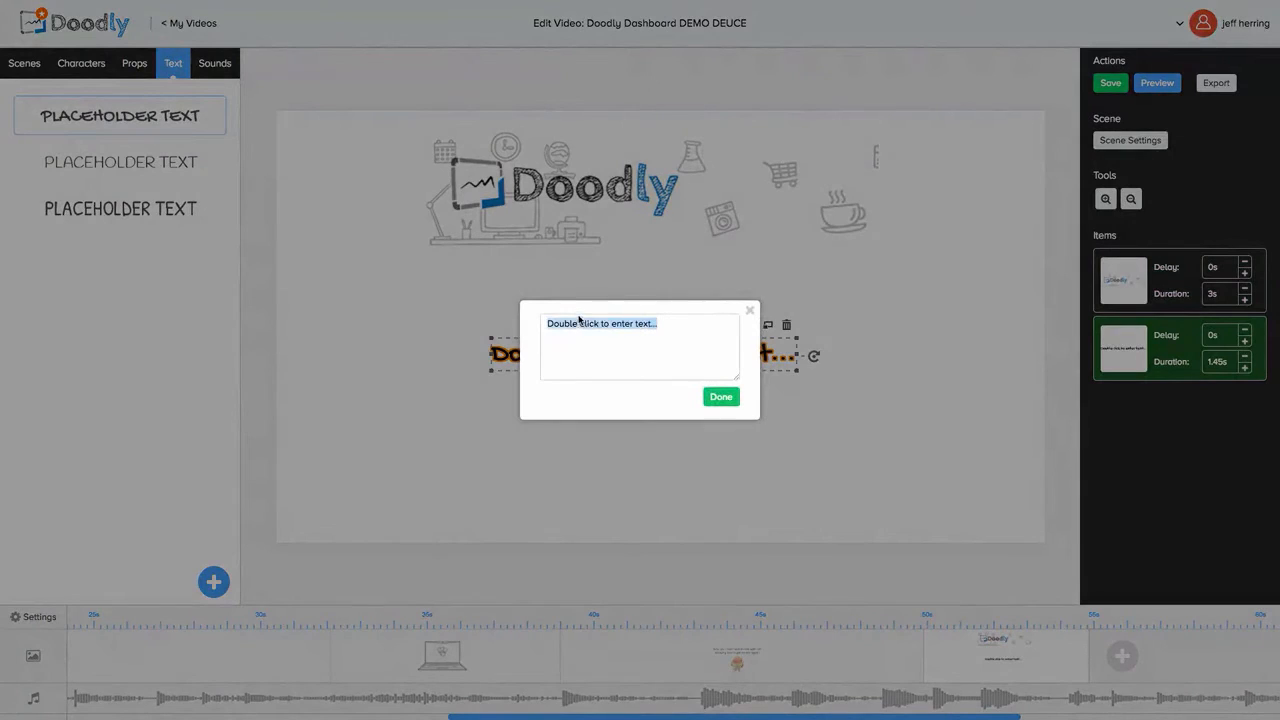
type("Get")
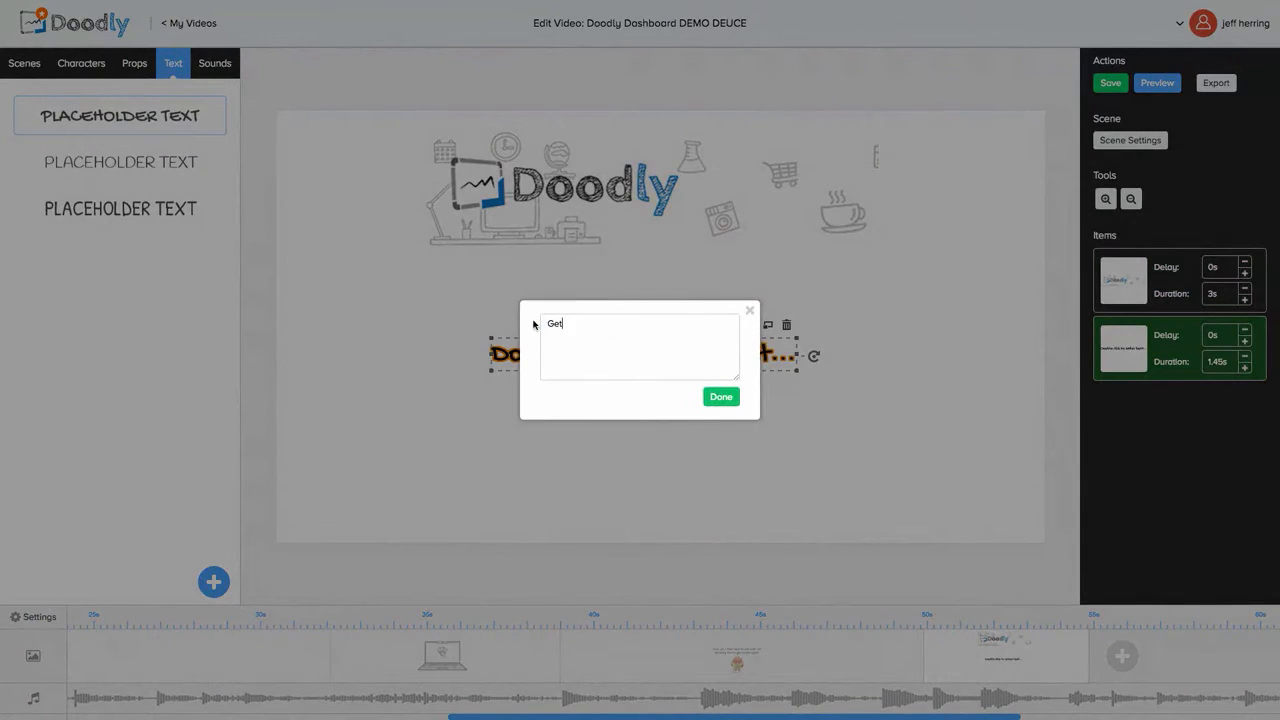
type("DoodlyNOW>com")
key("BackSpace")
key("BackSpace")
key("BackSpace")
type(".com")
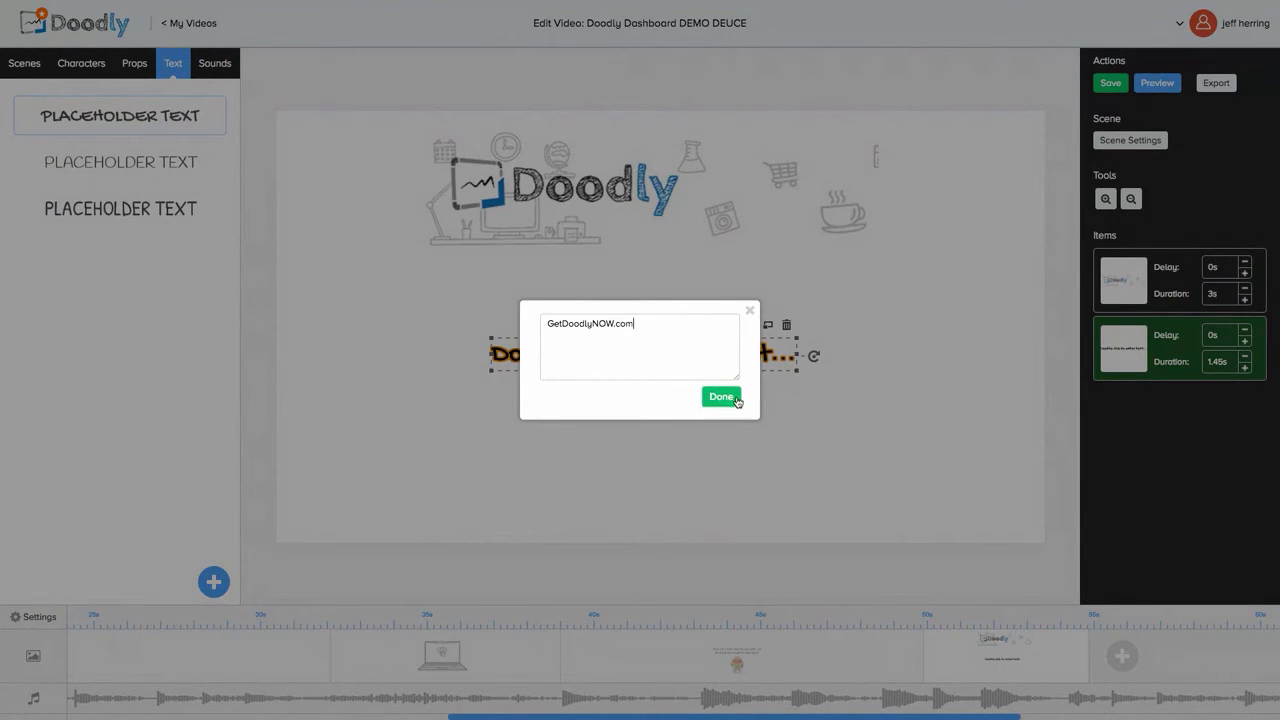
left_click(737, 400)
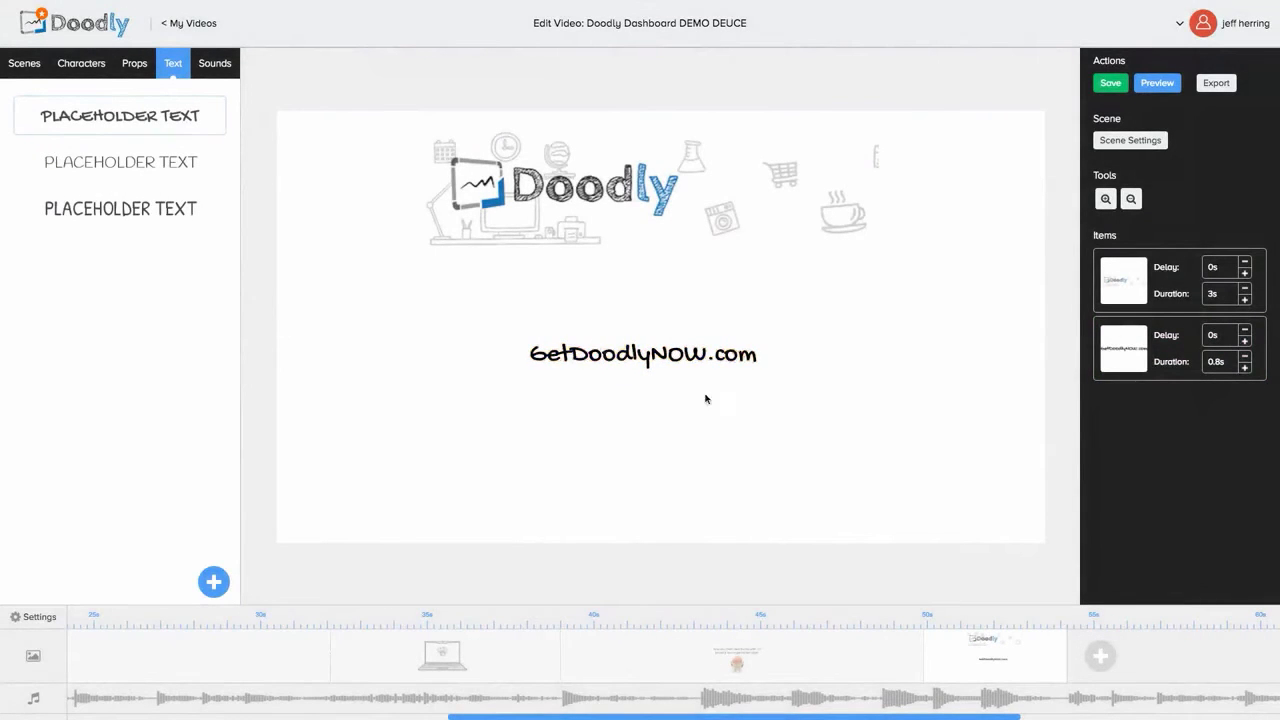
Step: Enlarge the GetDoodlyNOW.com text and centre it beneath the logo
left_click(593, 354)
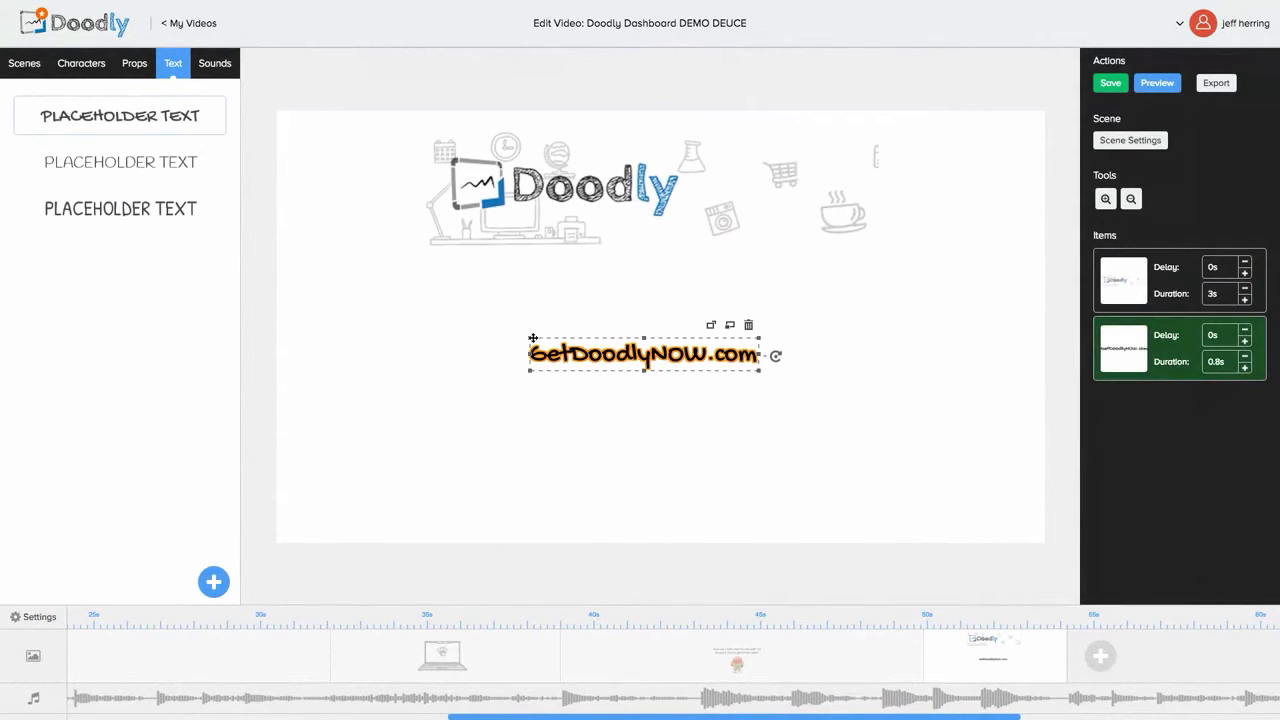
left_click_drag(534, 338, 389, 311)
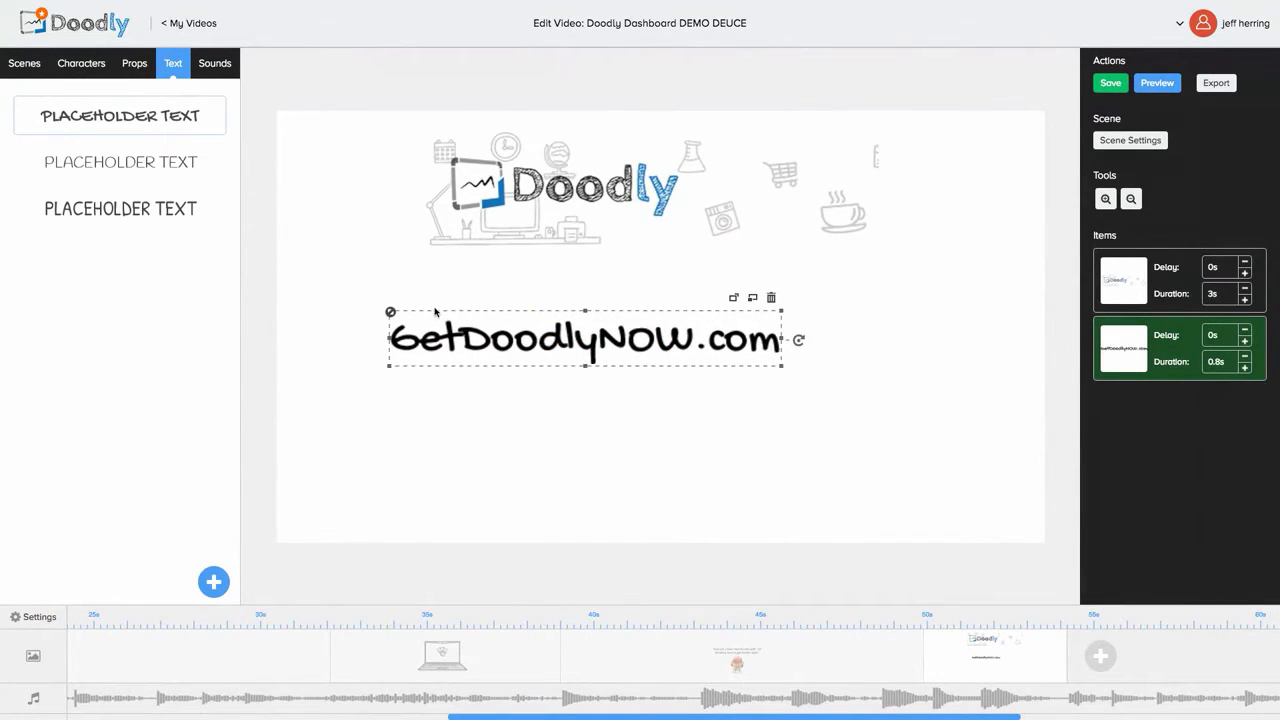
left_click(606, 309)
left_click_drag(608, 323, 679, 310)
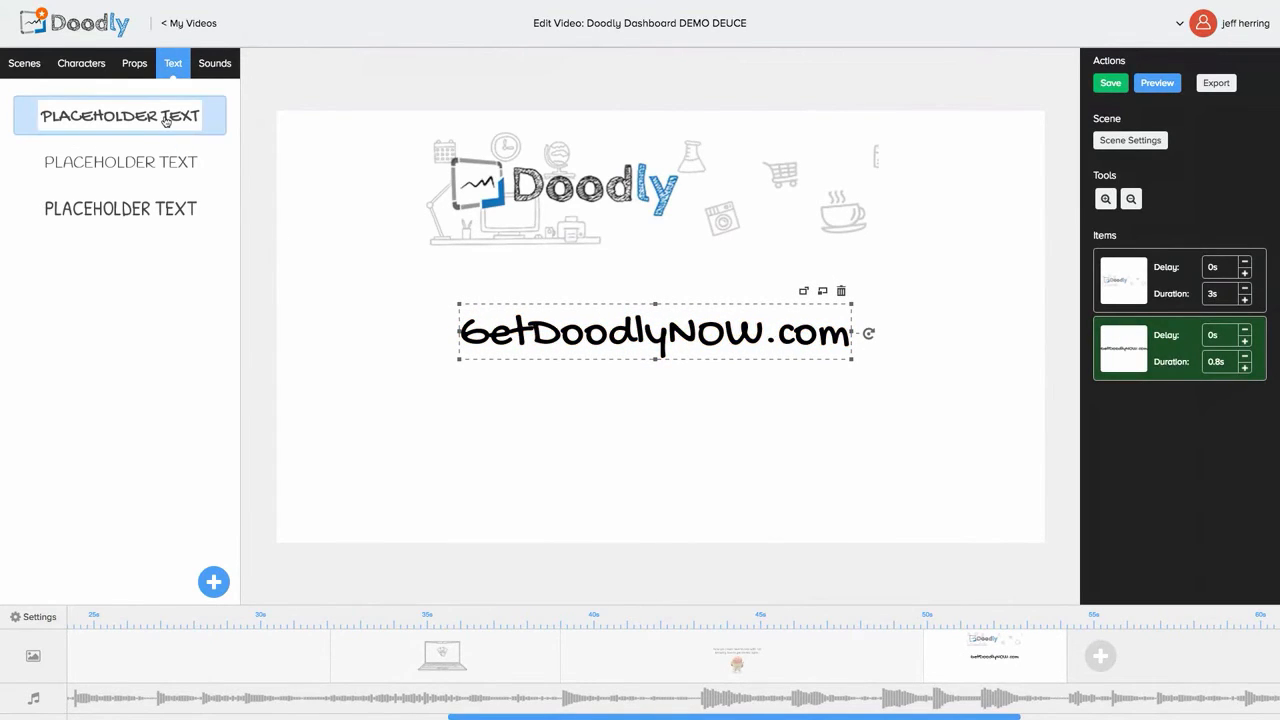
Step: Add a text line reading 'Private Facebook Group' beneath GetDoodlyNOW.com
left_click_drag(166, 121, 665, 432)
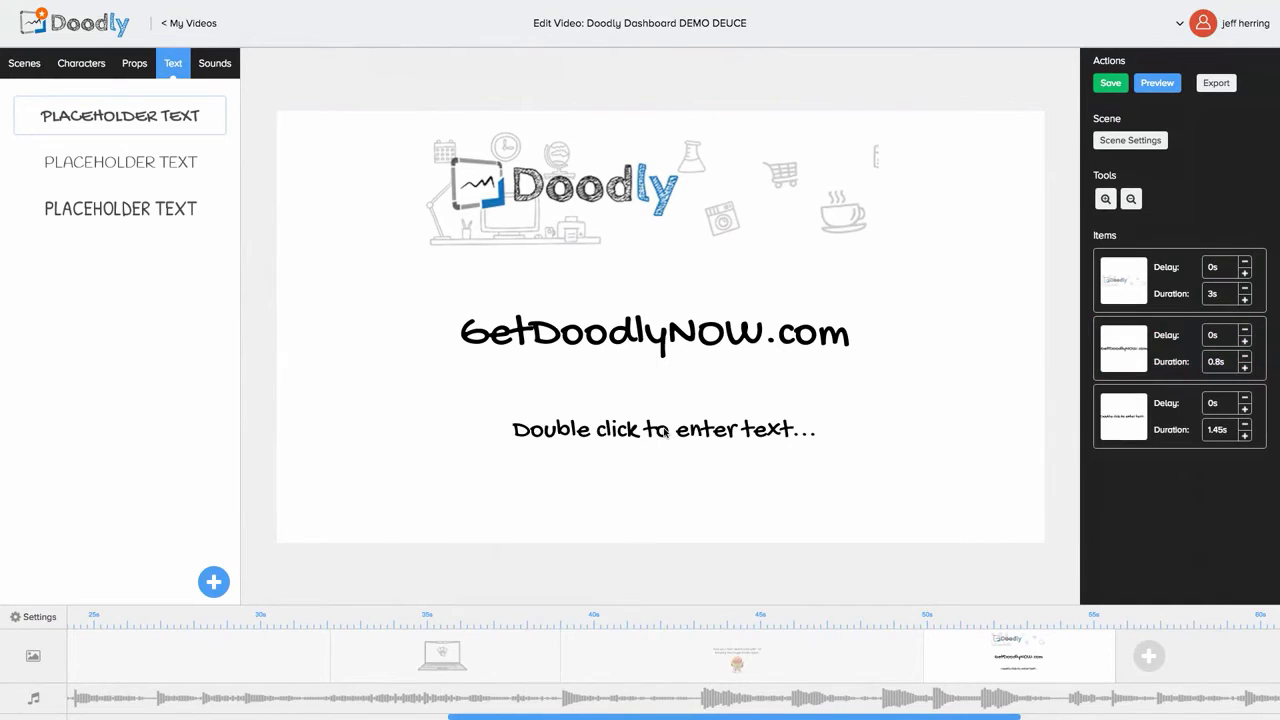
left_click(665, 430)
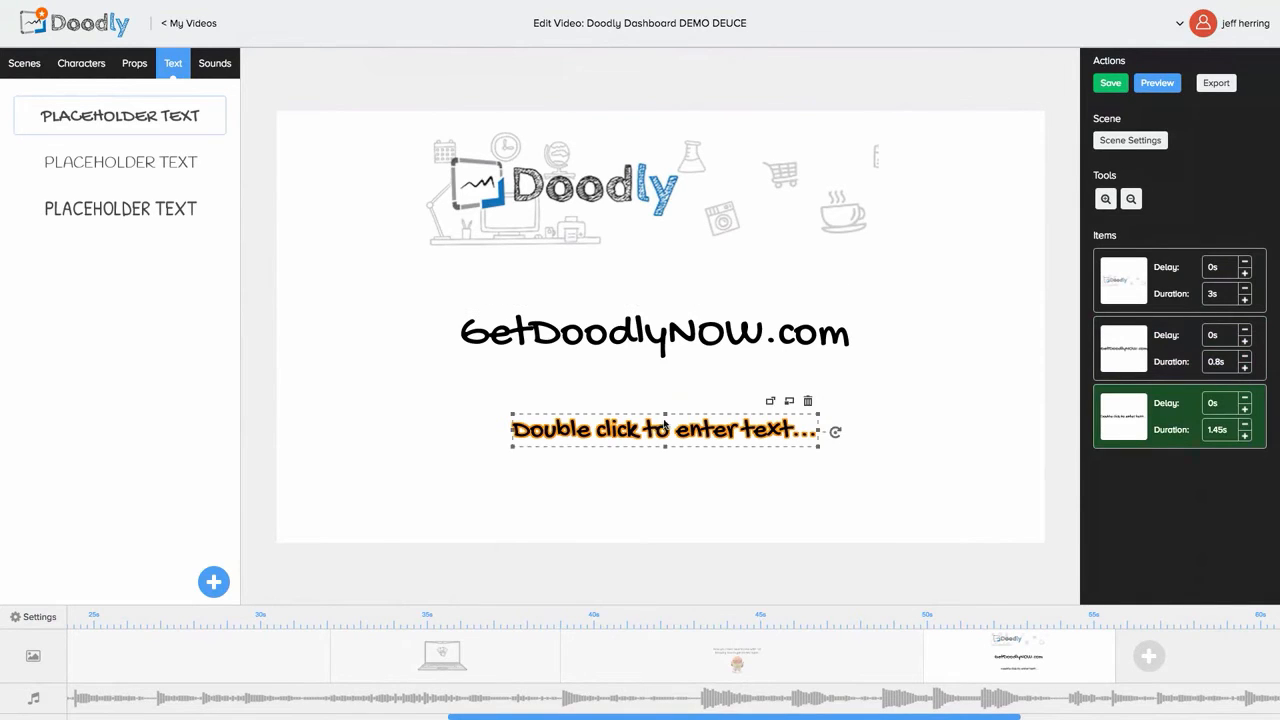
double_click(665, 430)
left_click_drag(658, 323, 544, 323)
type("Private")
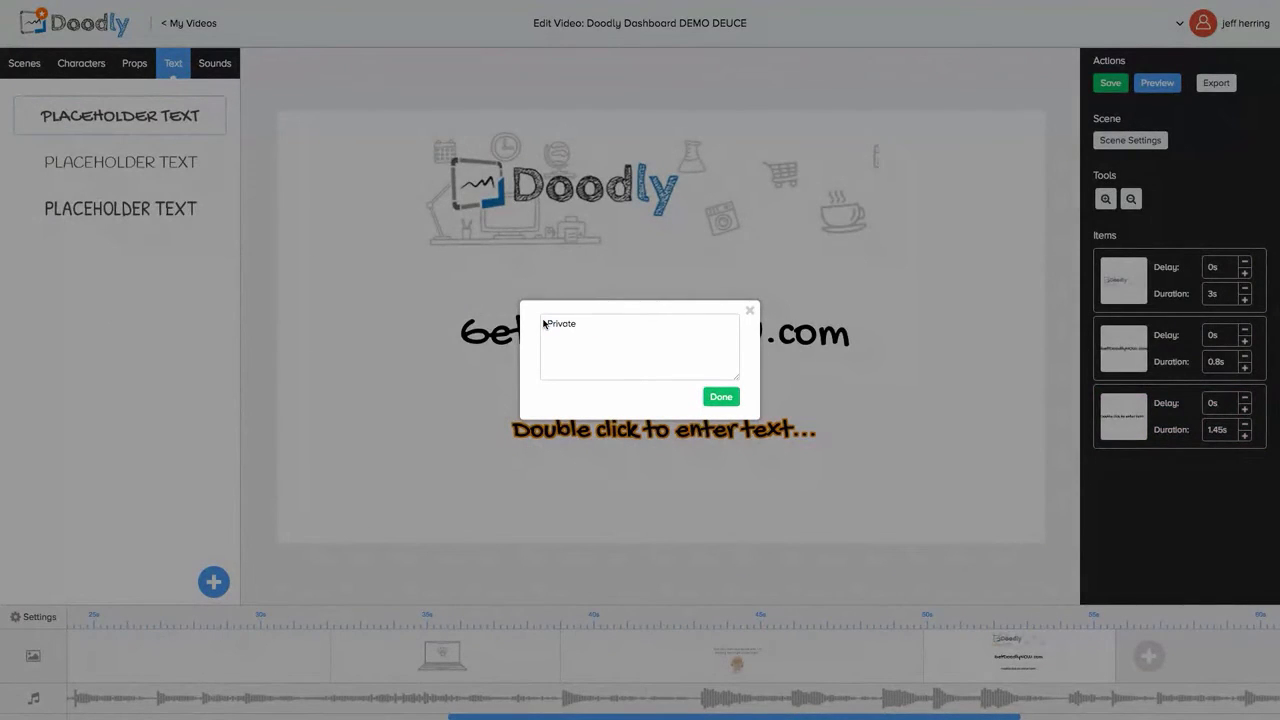
type(" Facebook Group")
left_click(734, 399)
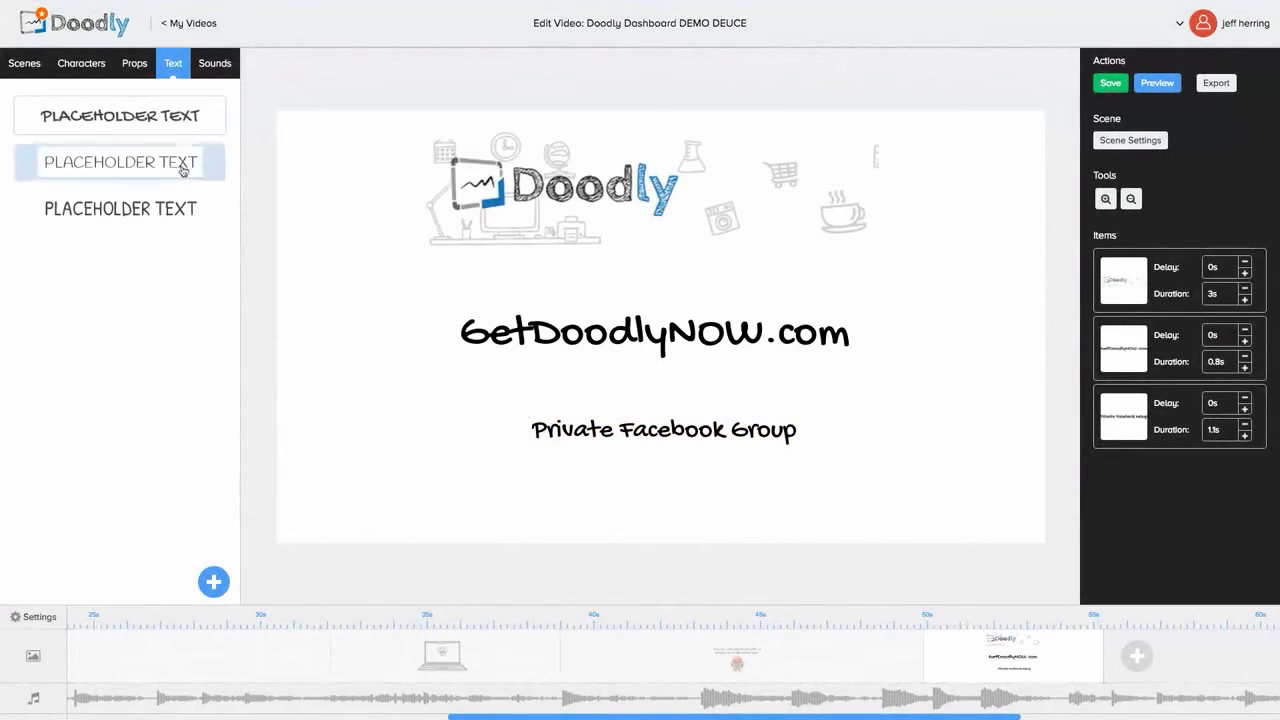
left_click_drag(130, 117, 659, 489)
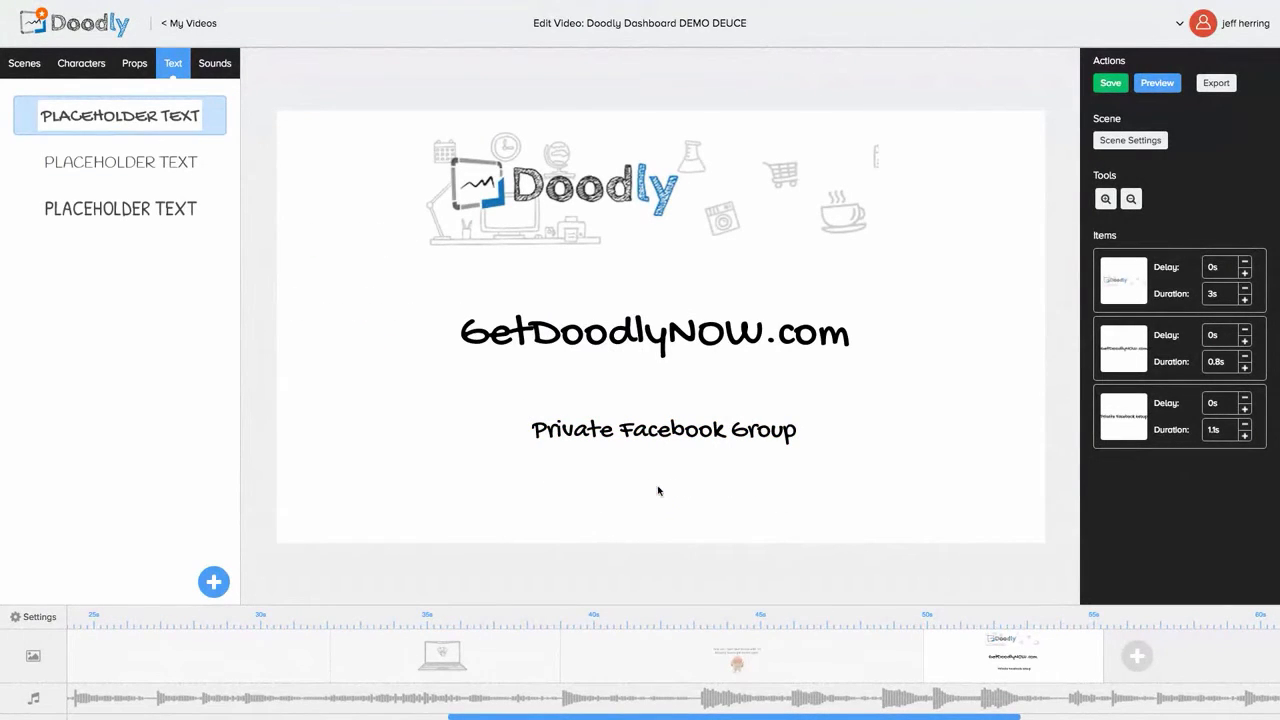
Step: Replace the new text line's placeholder wording with 'Turorials'
double_click(659, 489)
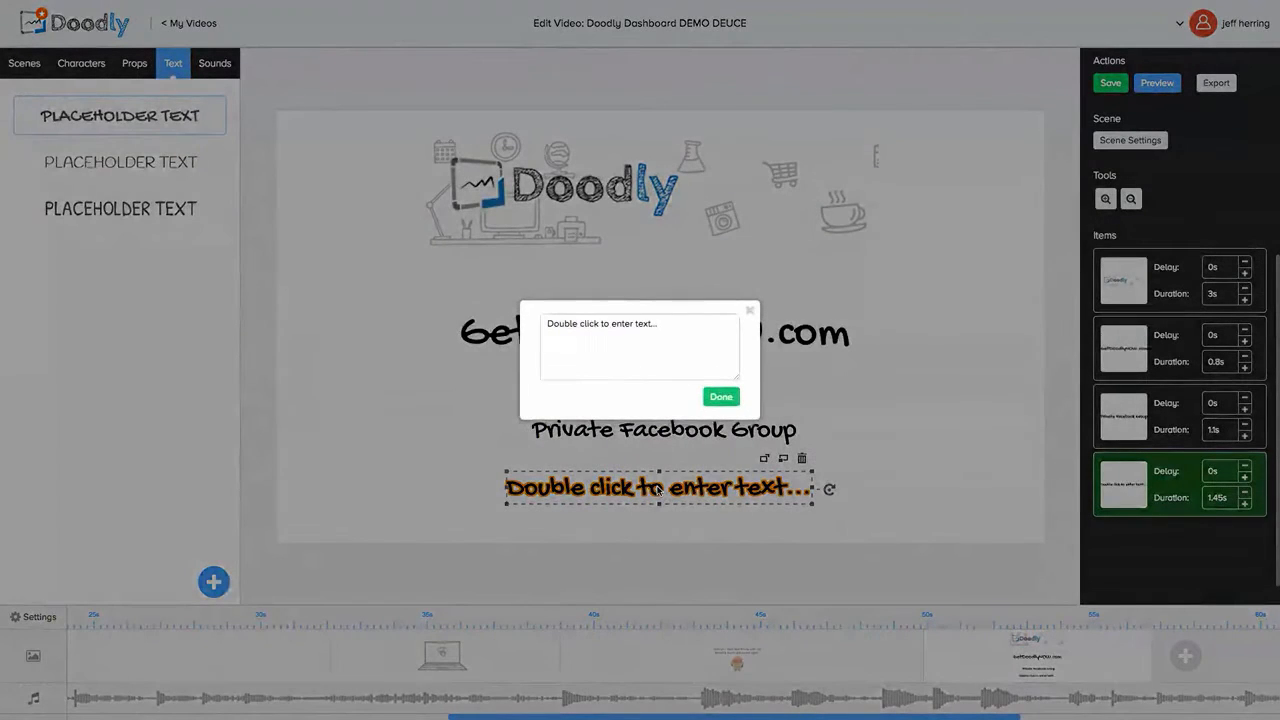
left_click_drag(667, 324, 540, 333)
type("Turor")
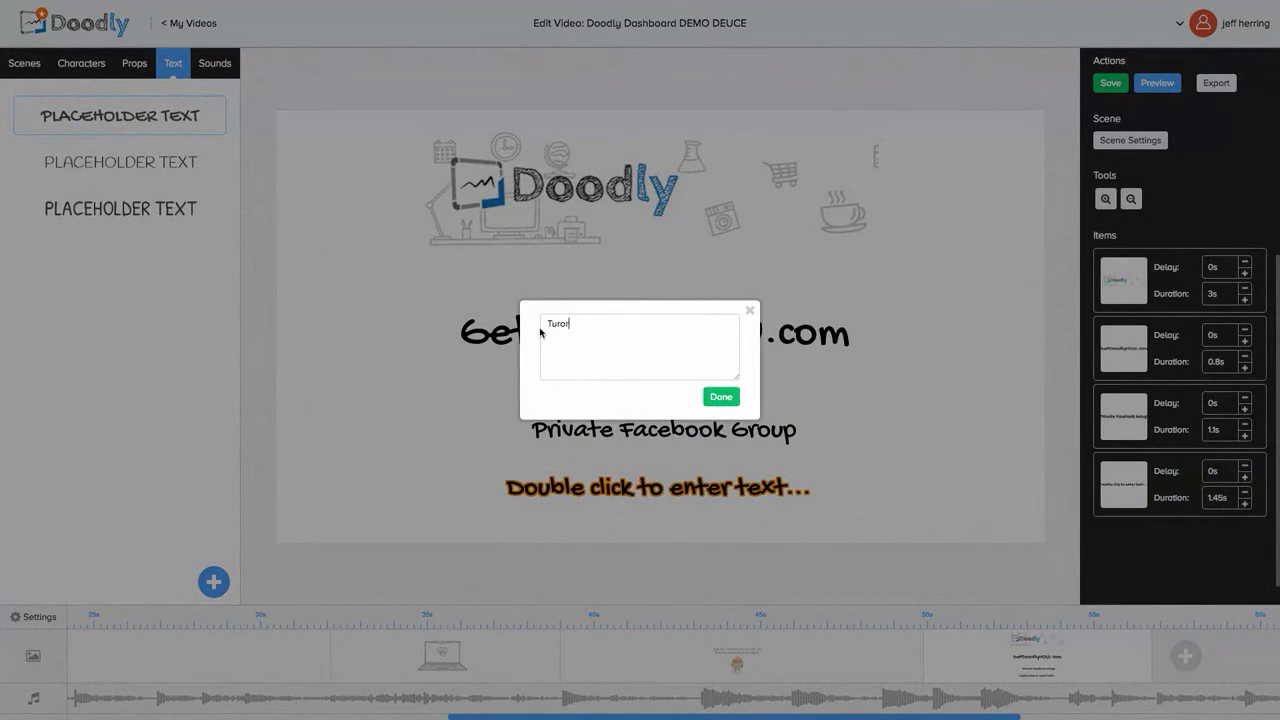
type("ials")
left_click(720, 396)
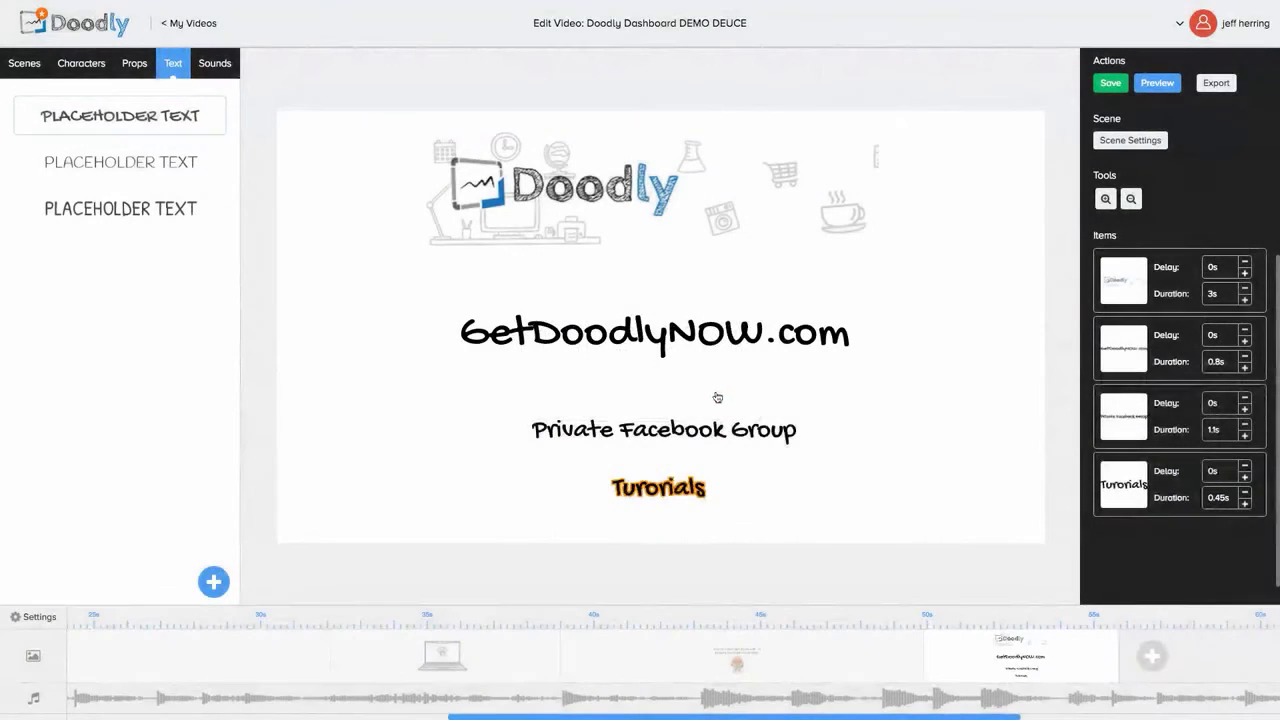
Step: Fix the misspelling so the line reads 'Tutorials'
left_click(659, 484)
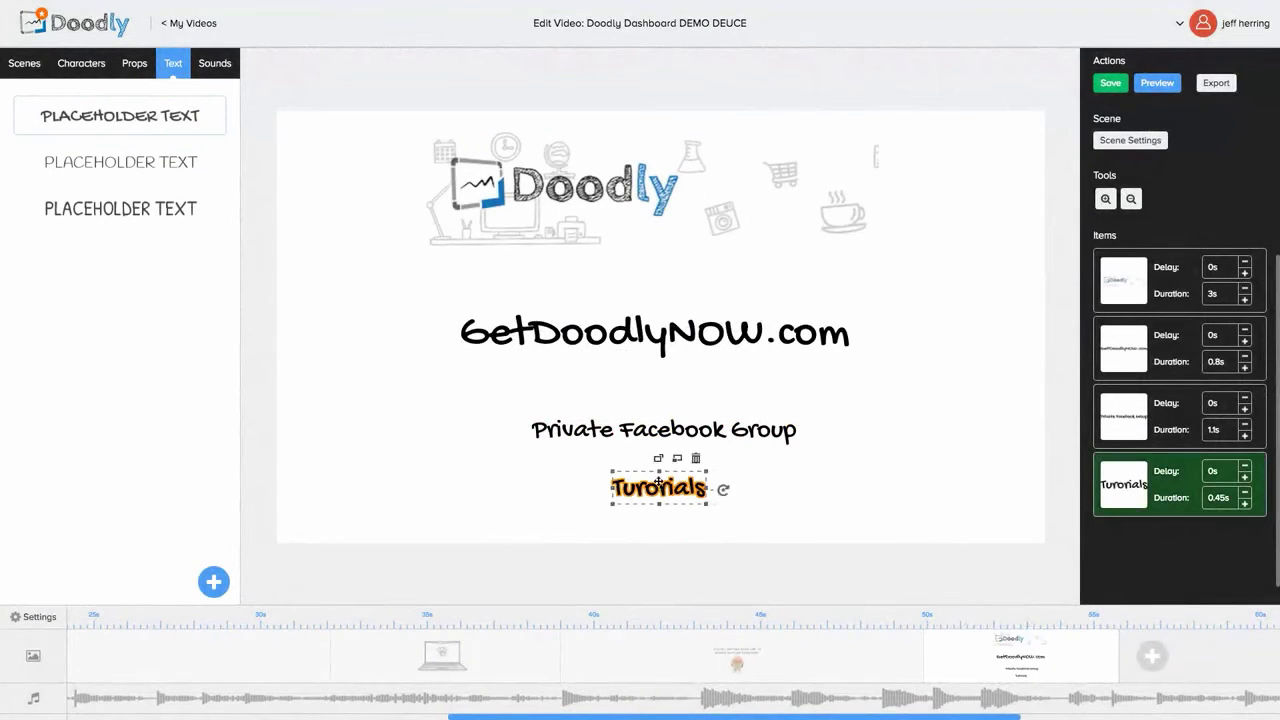
double_click(659, 482)
left_click(659, 482)
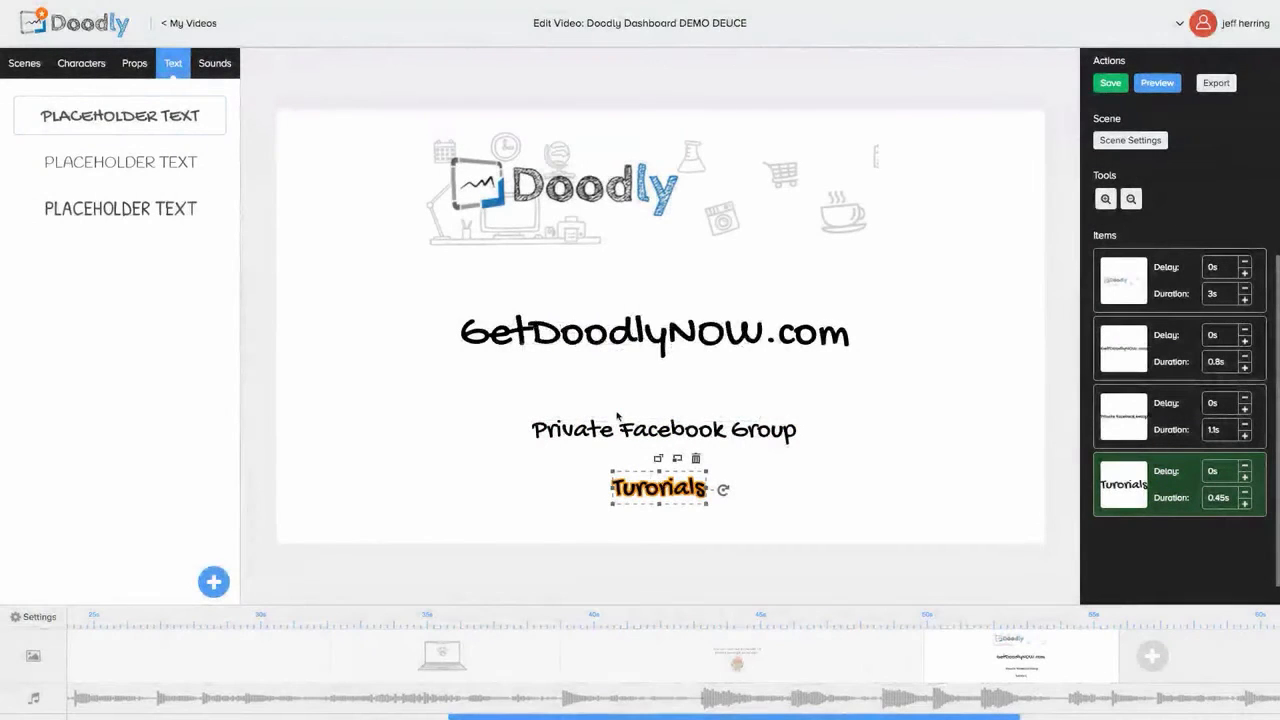
double_click(662, 490)
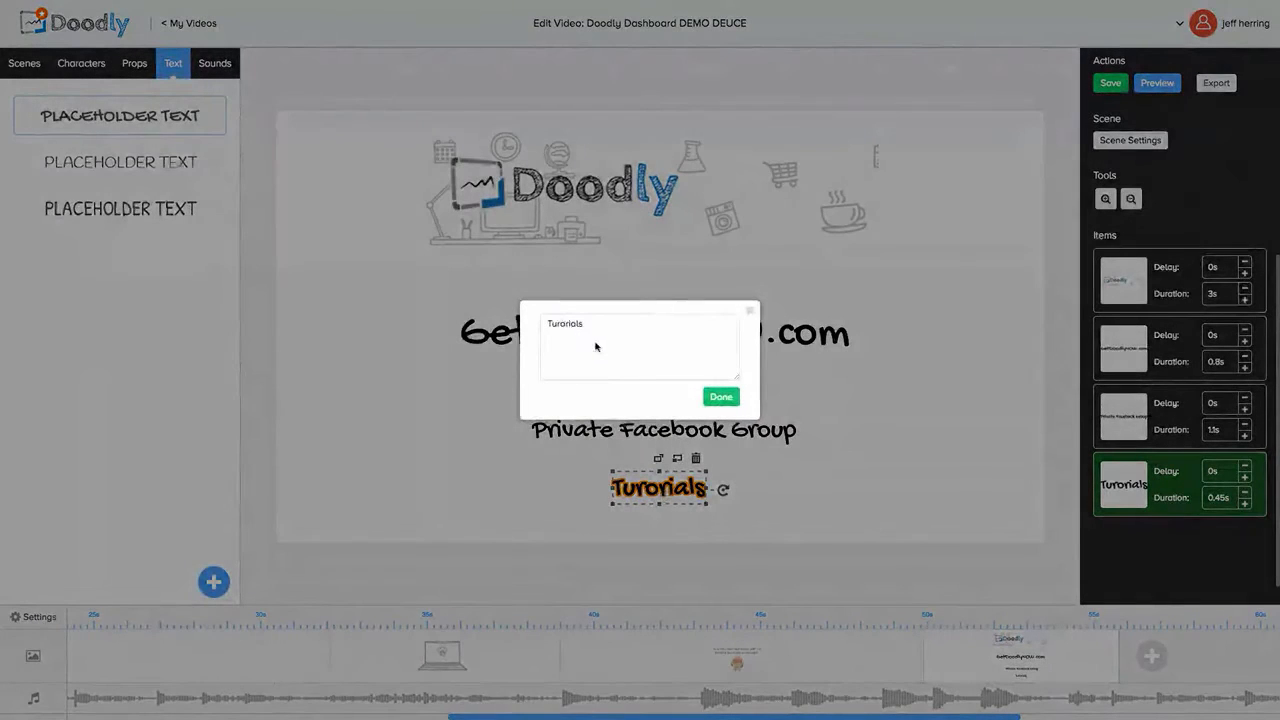
left_click(561, 322)
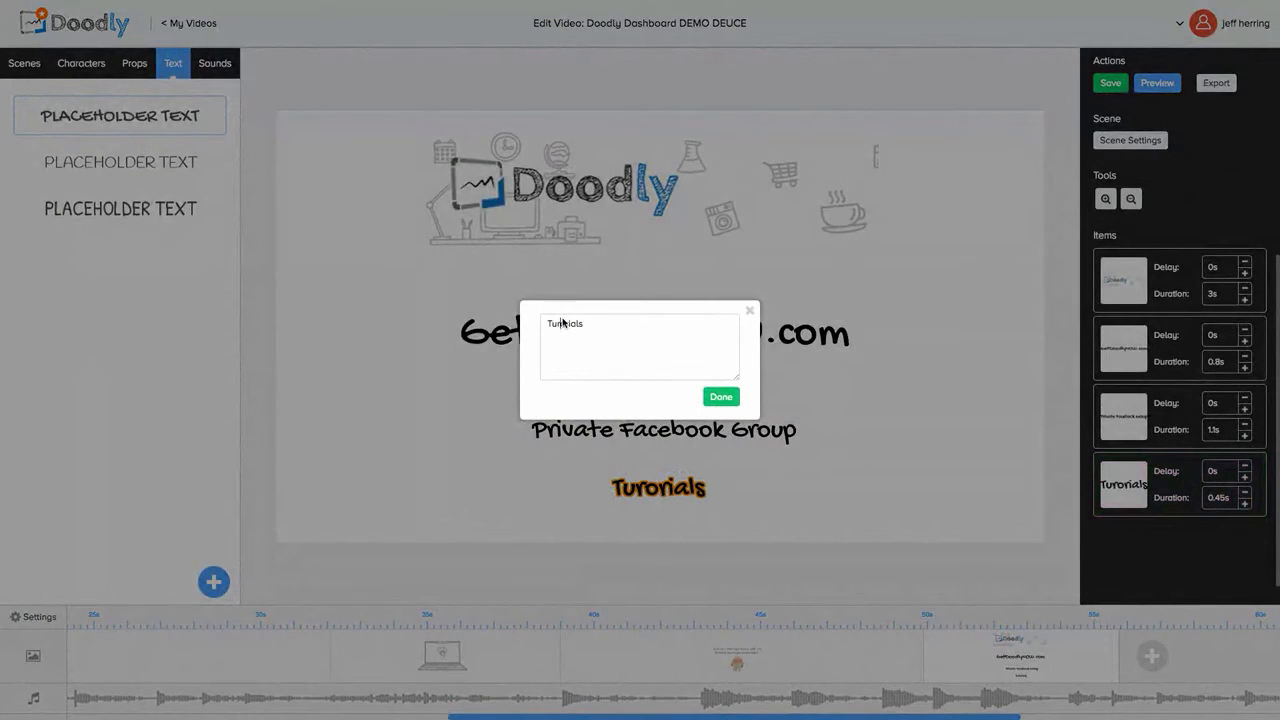
key("BackSpace")
type("t")
left_click(721, 397)
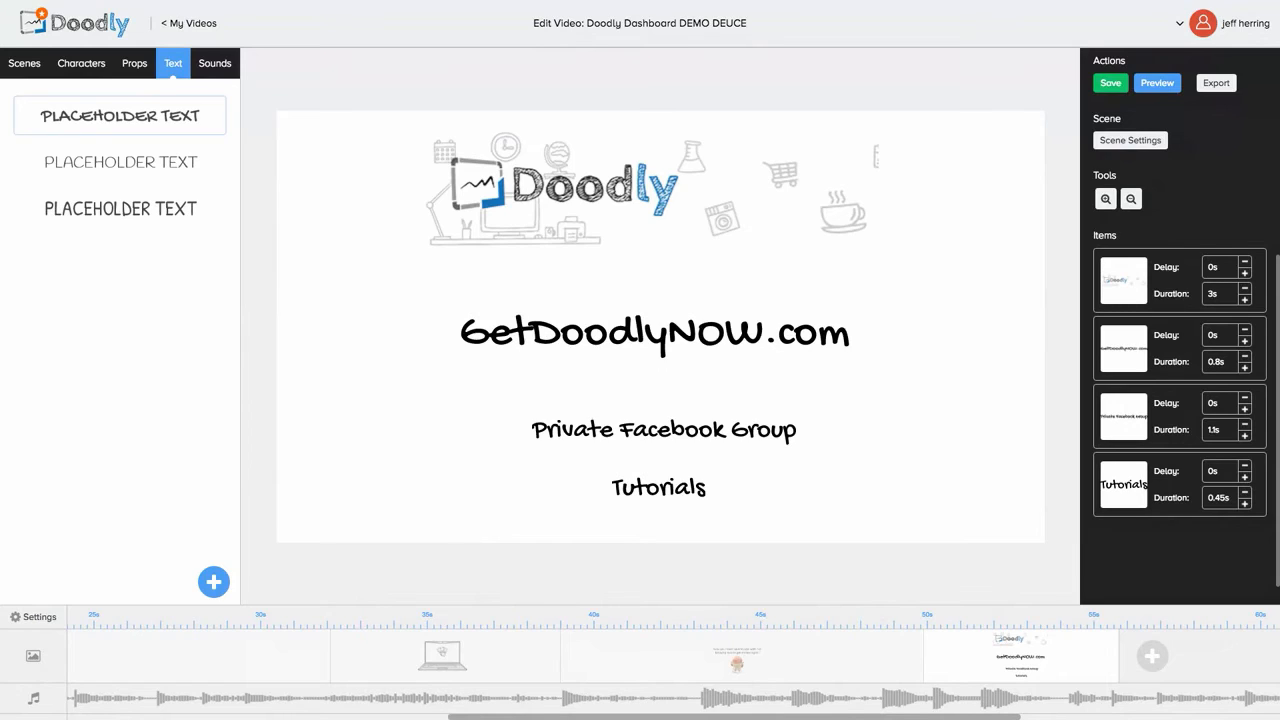
Step: Show the Characters library and scroll down through the available drawn characters
left_click(85, 63)
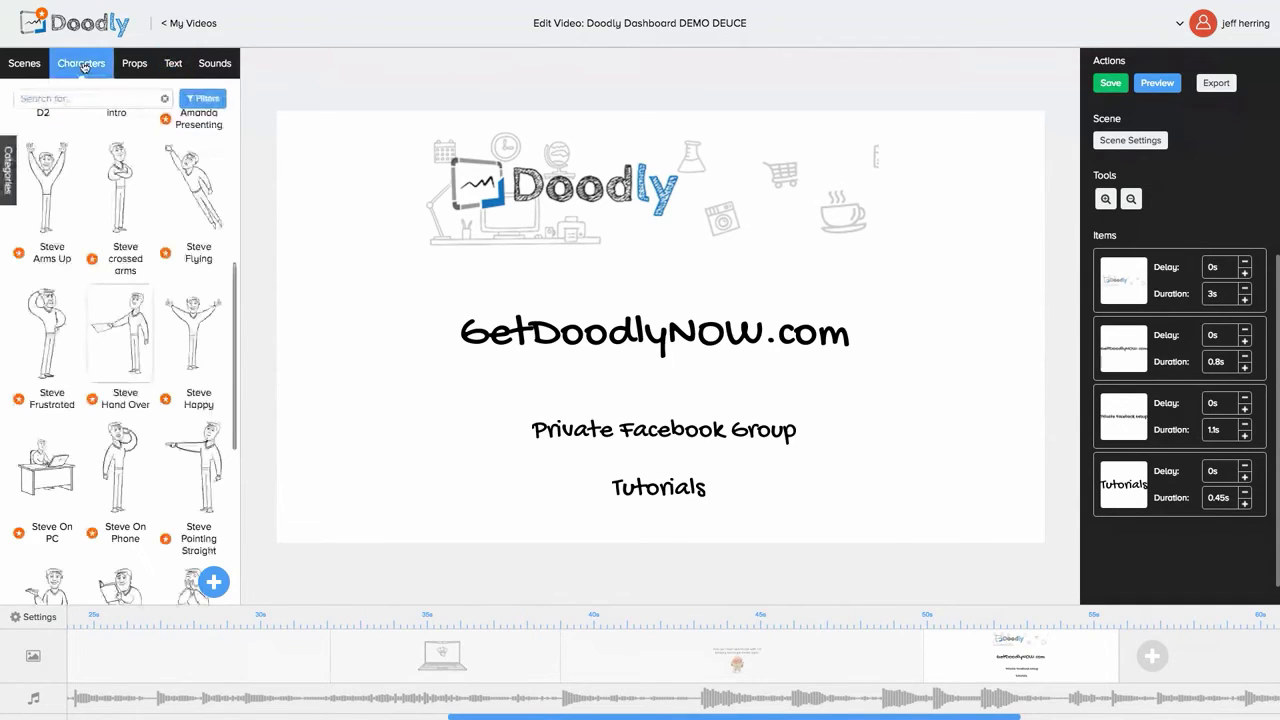
scroll(147, 453, "up", 3)
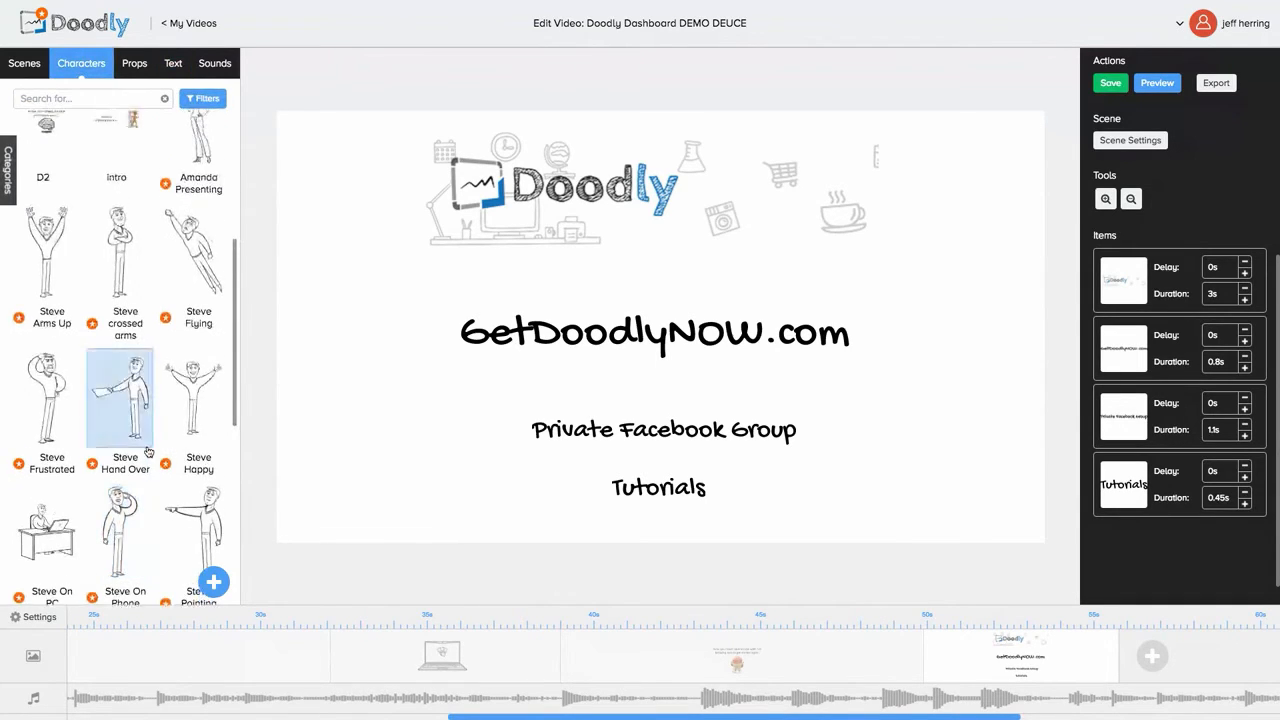
scroll(147, 453, "down", 10)
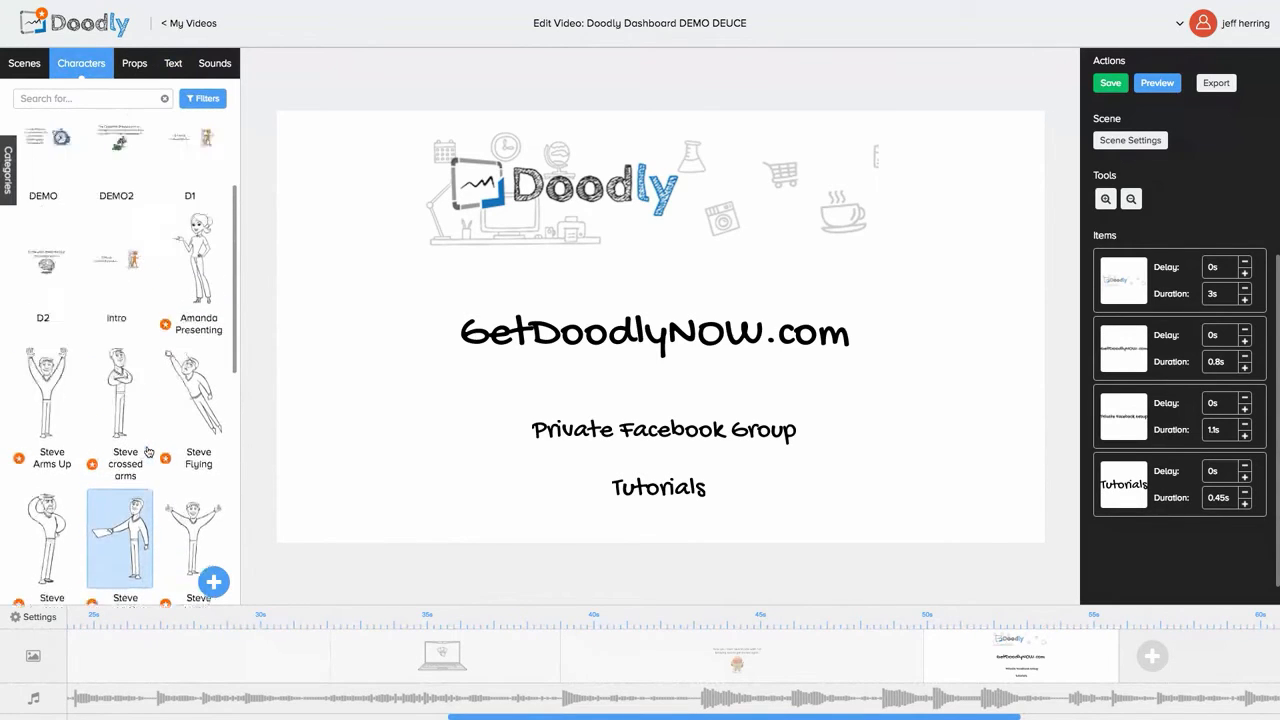
scroll(147, 453, "down", 10)
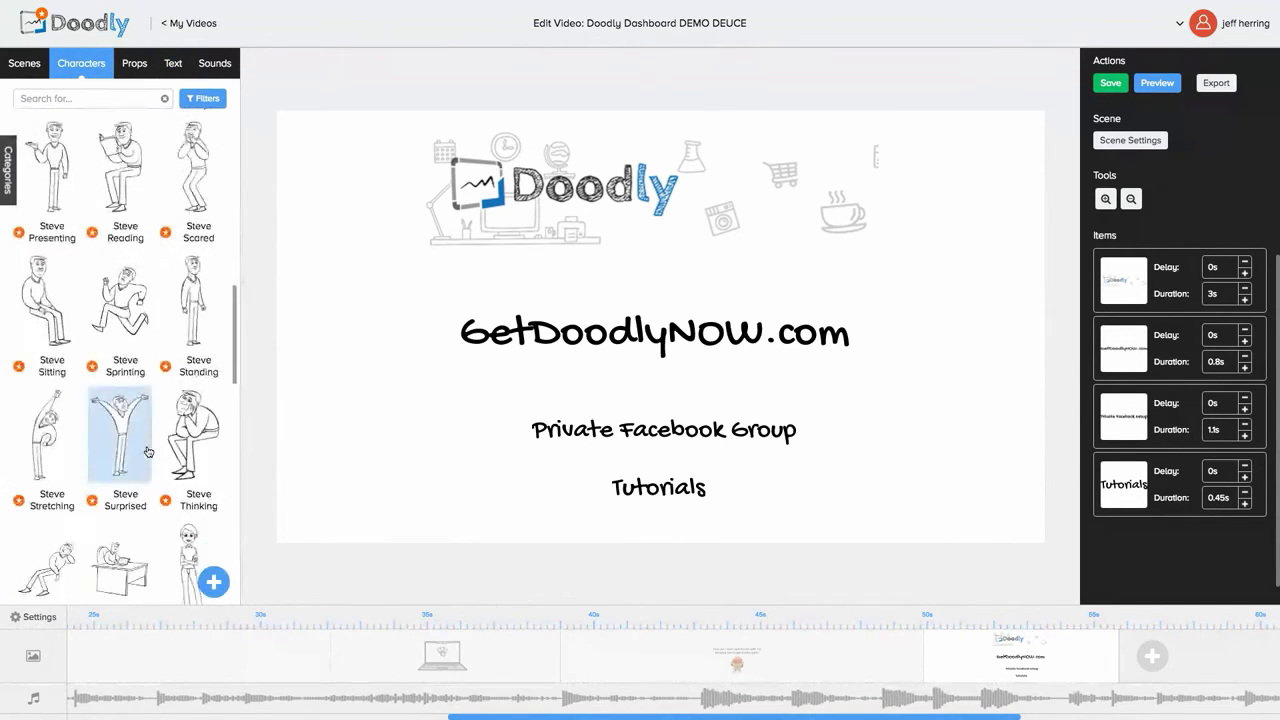
scroll(147, 453, "down", 10)
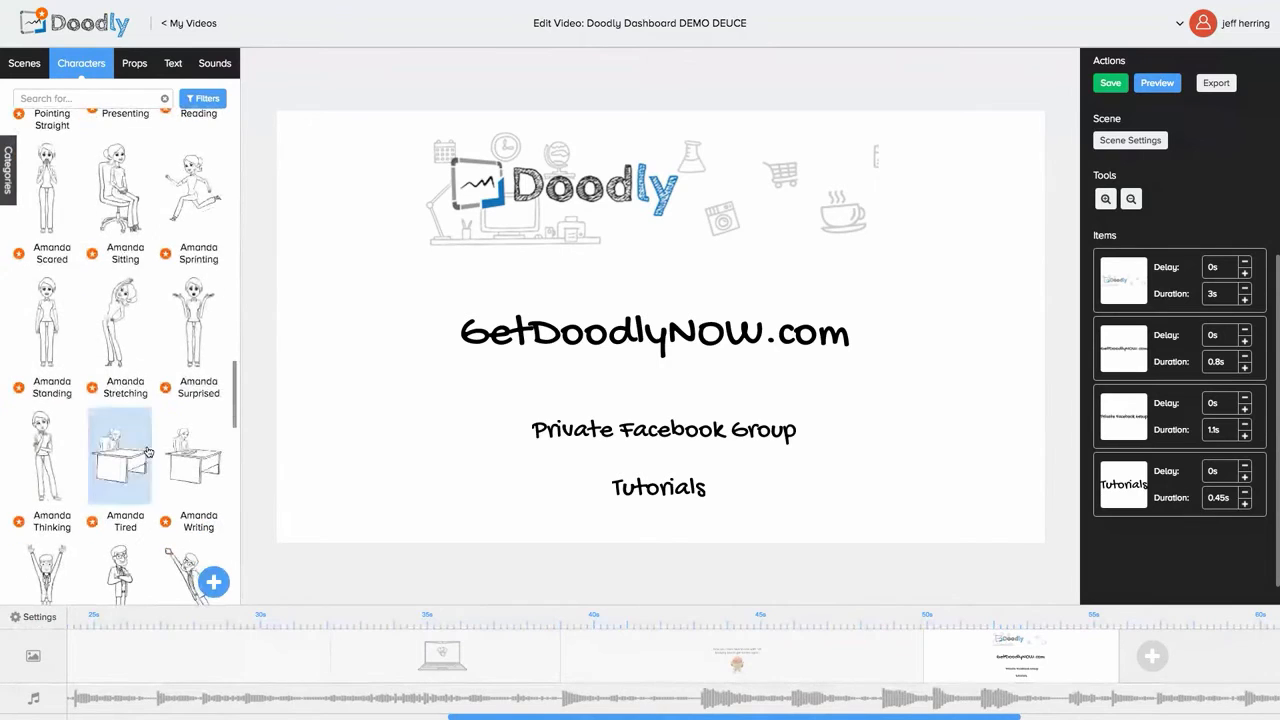
scroll(147, 453, "down", 10)
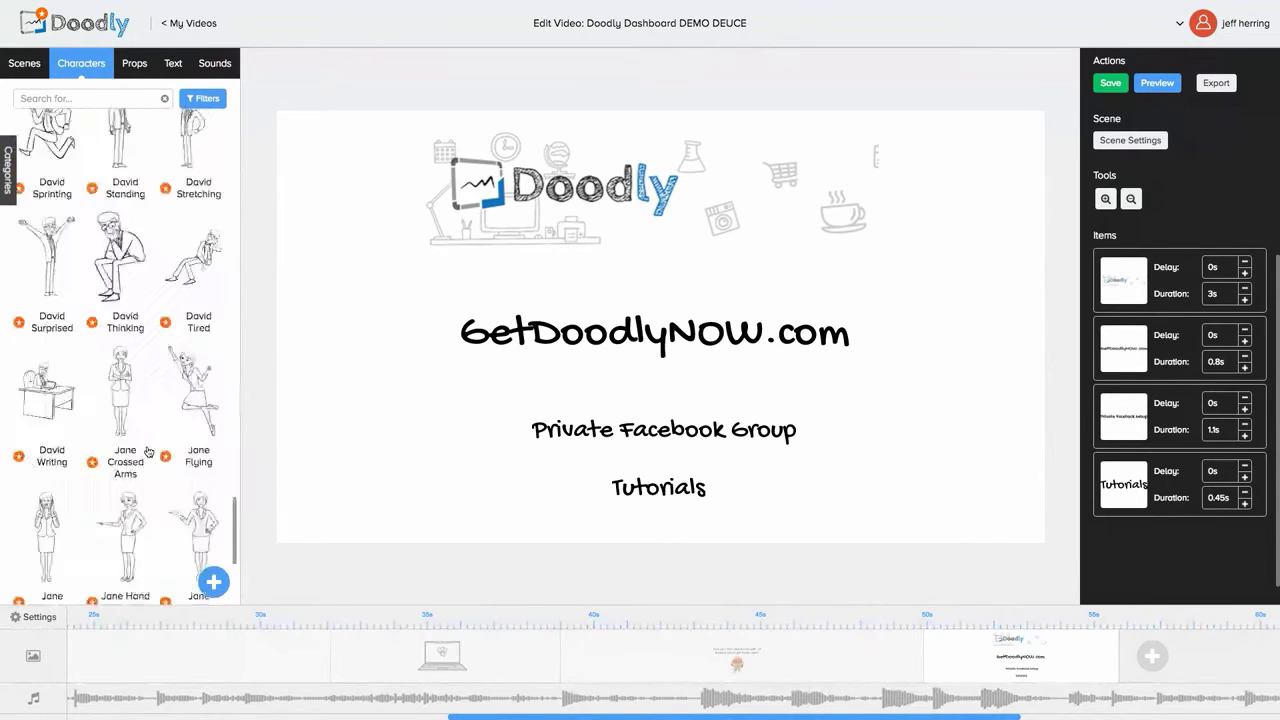
scroll(147, 453, "down", 5)
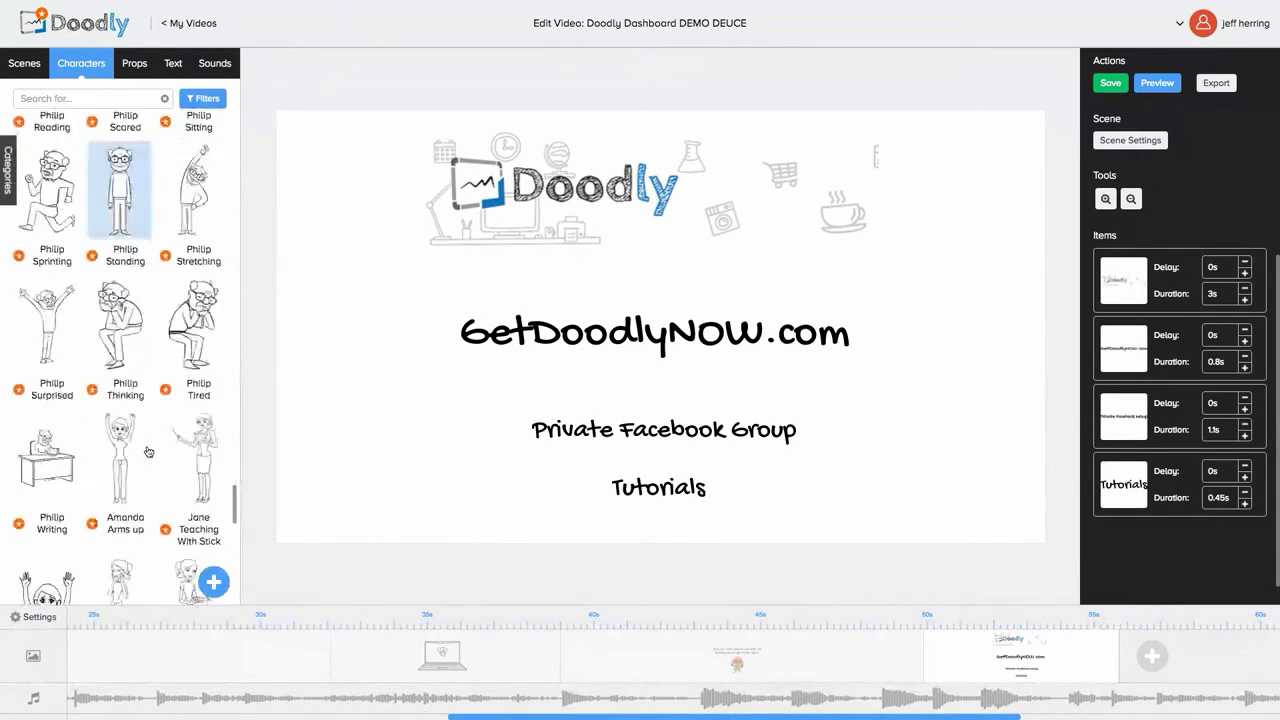
left_click(134, 63)
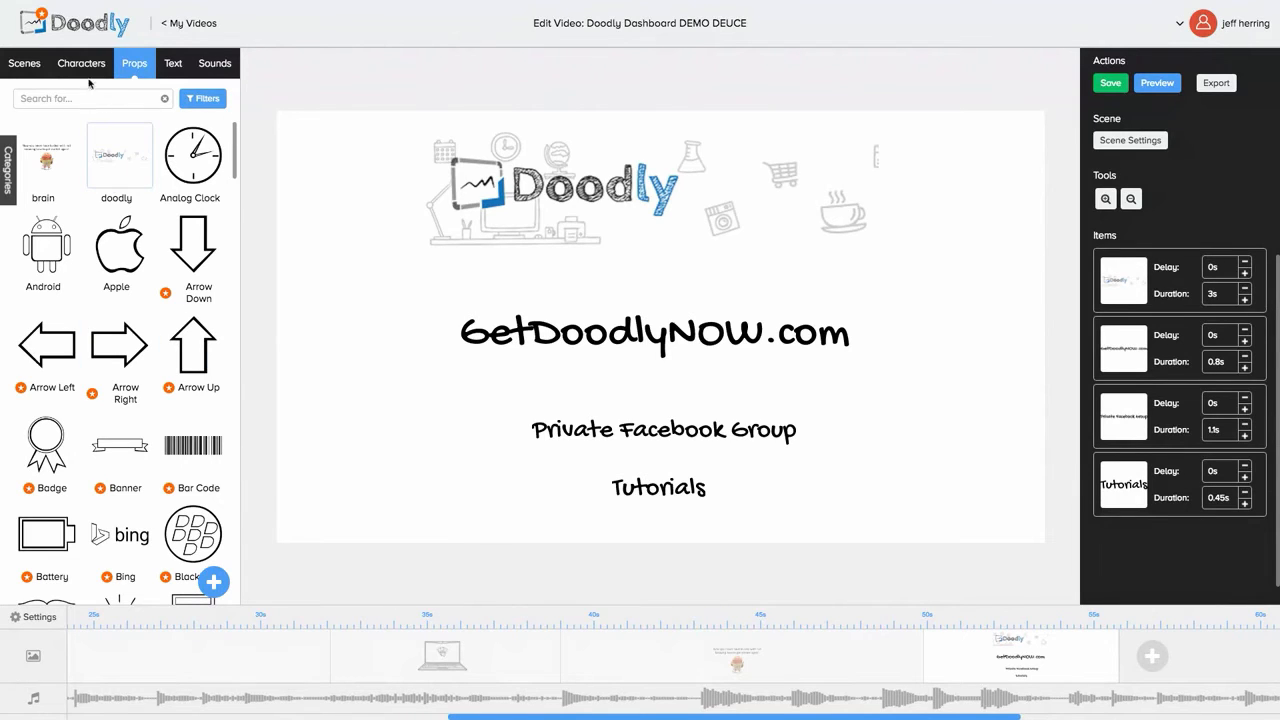
scroll(116, 313, "down", 1)
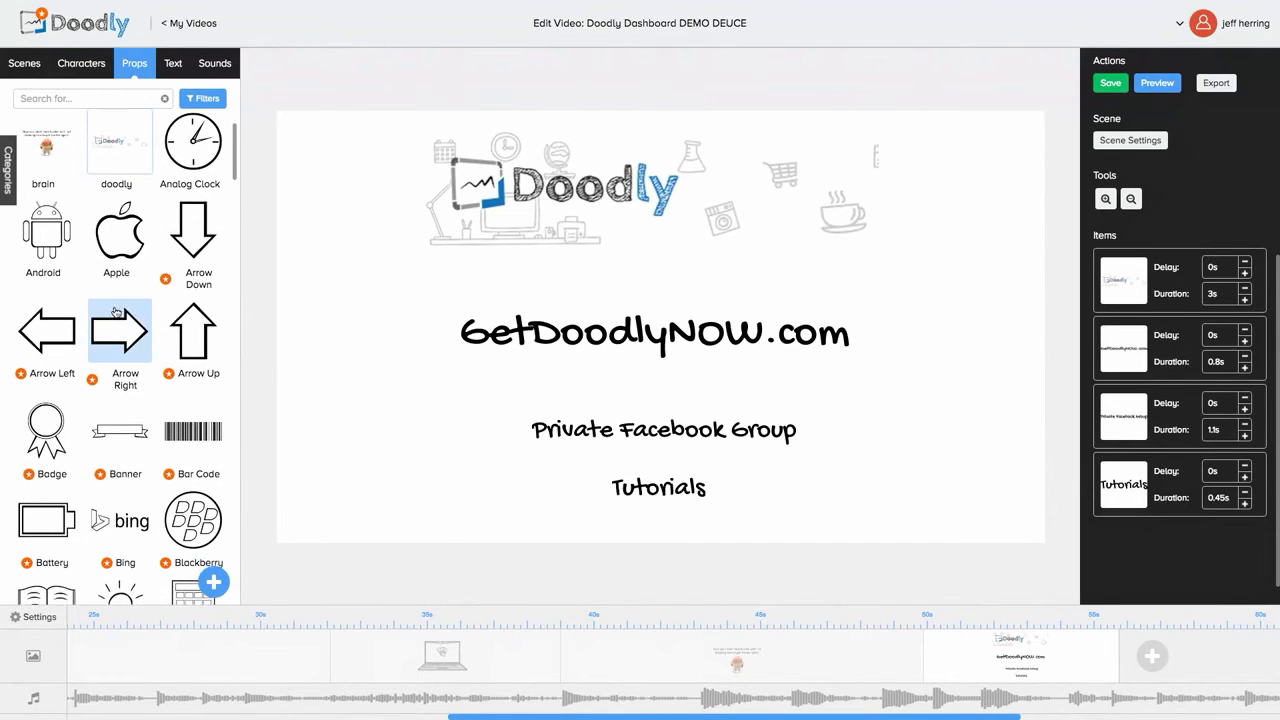
scroll(116, 313, "down", 1)
scroll(125, 295, "down", 5)
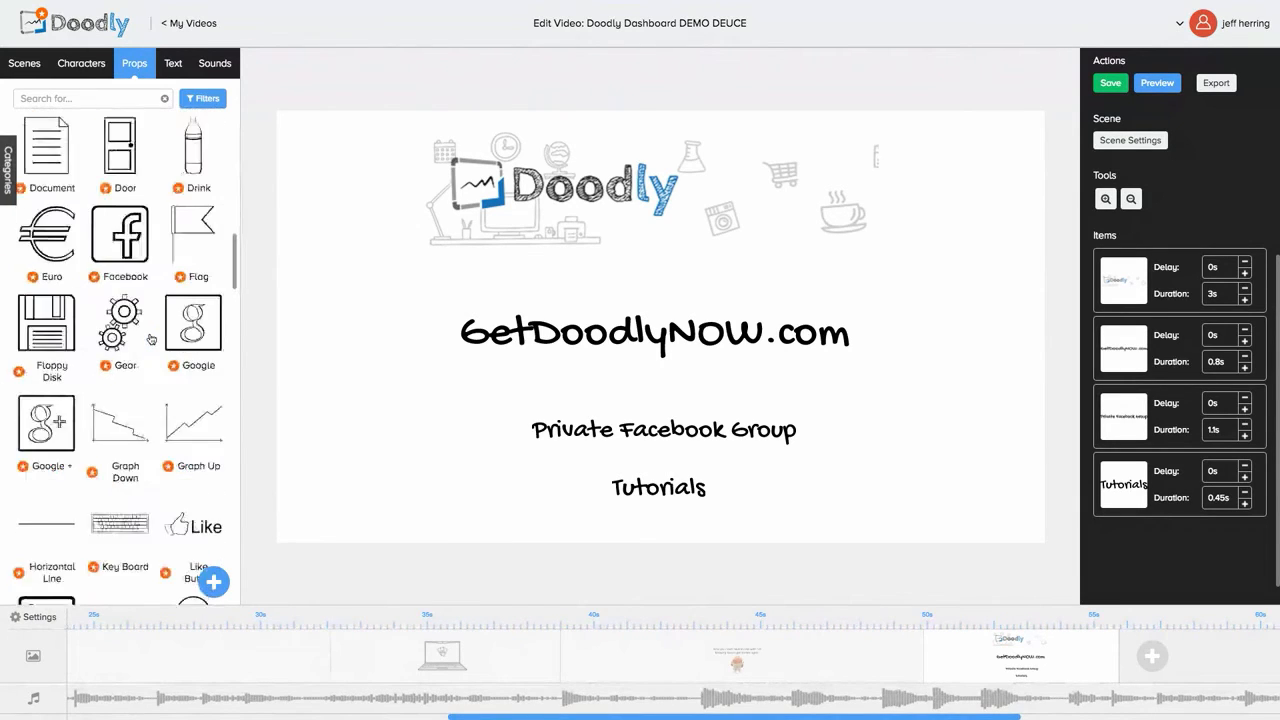
scroll(150, 340, "down", 20)
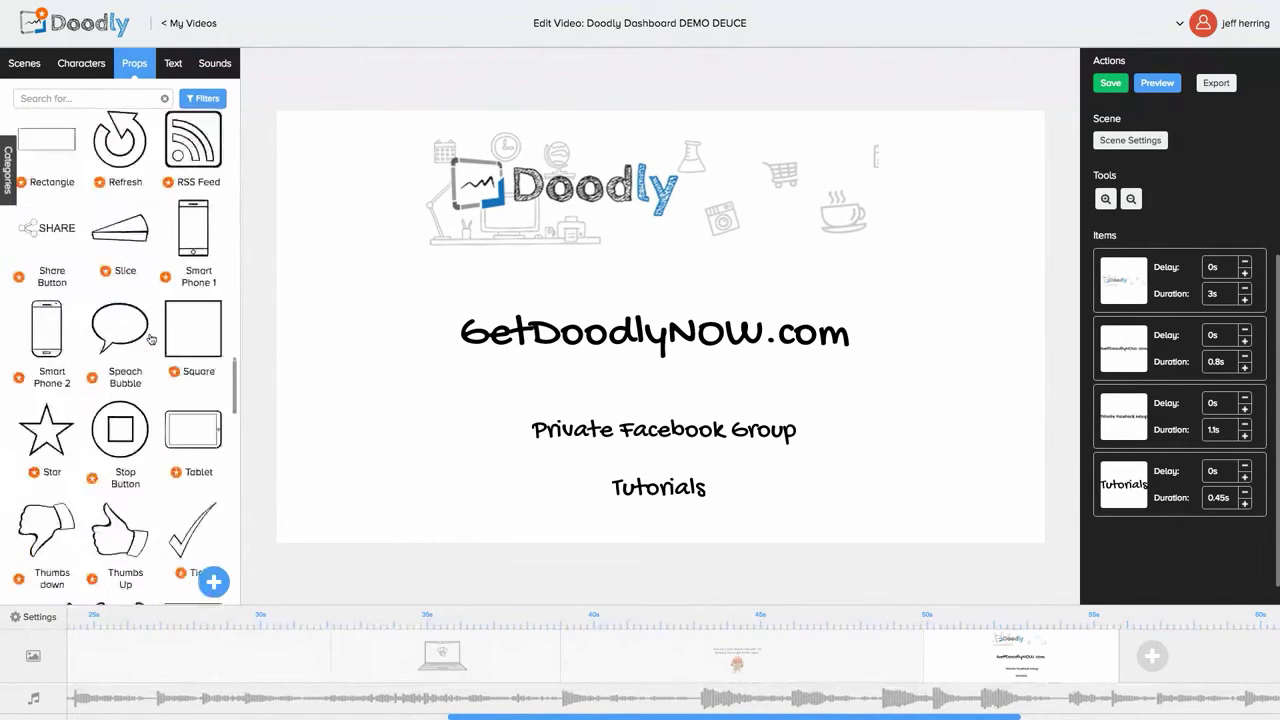
scroll(150, 340, "down", 15)
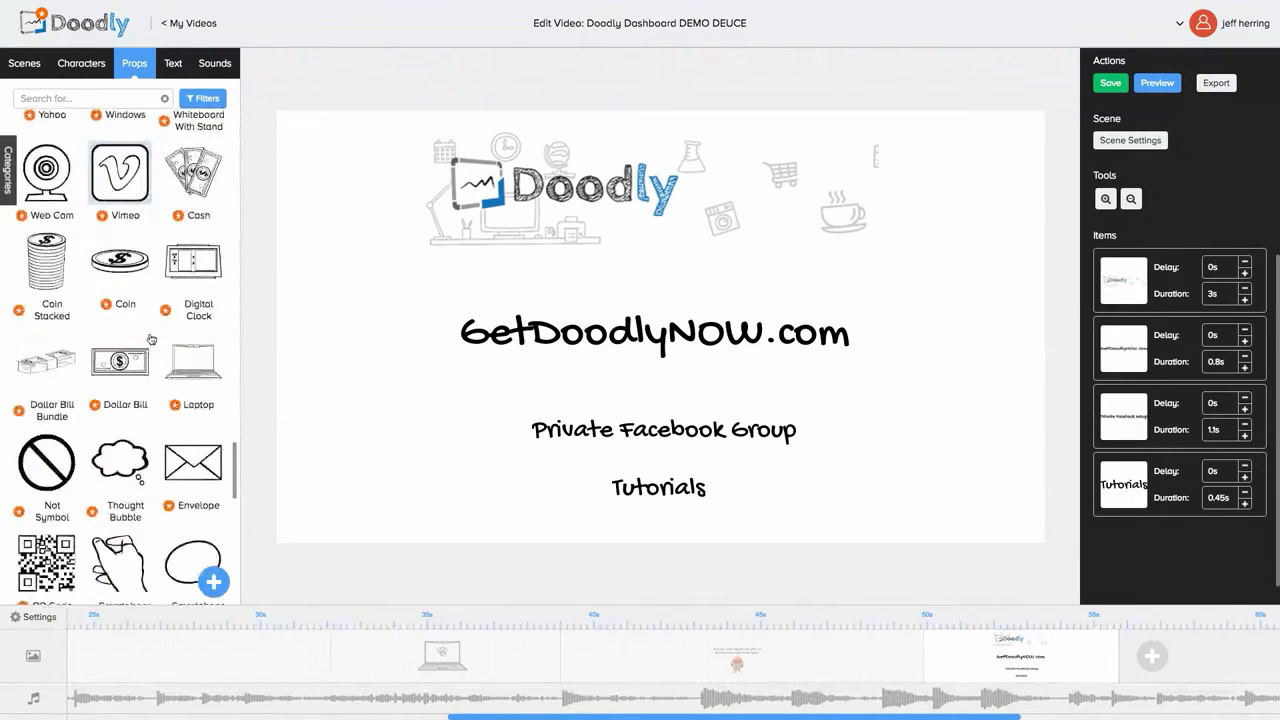
scroll(150, 340, "down", 15)
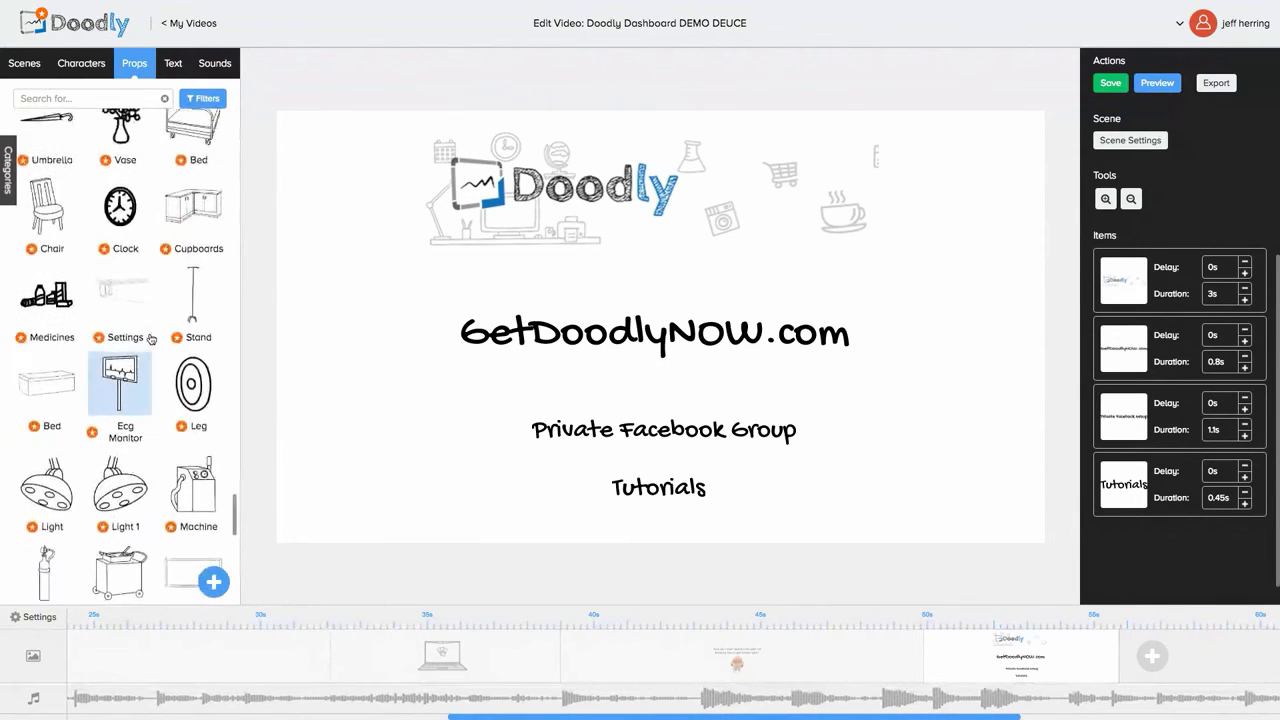
scroll(150, 340, "down", 5)
scroll(150, 340, "down", 15)
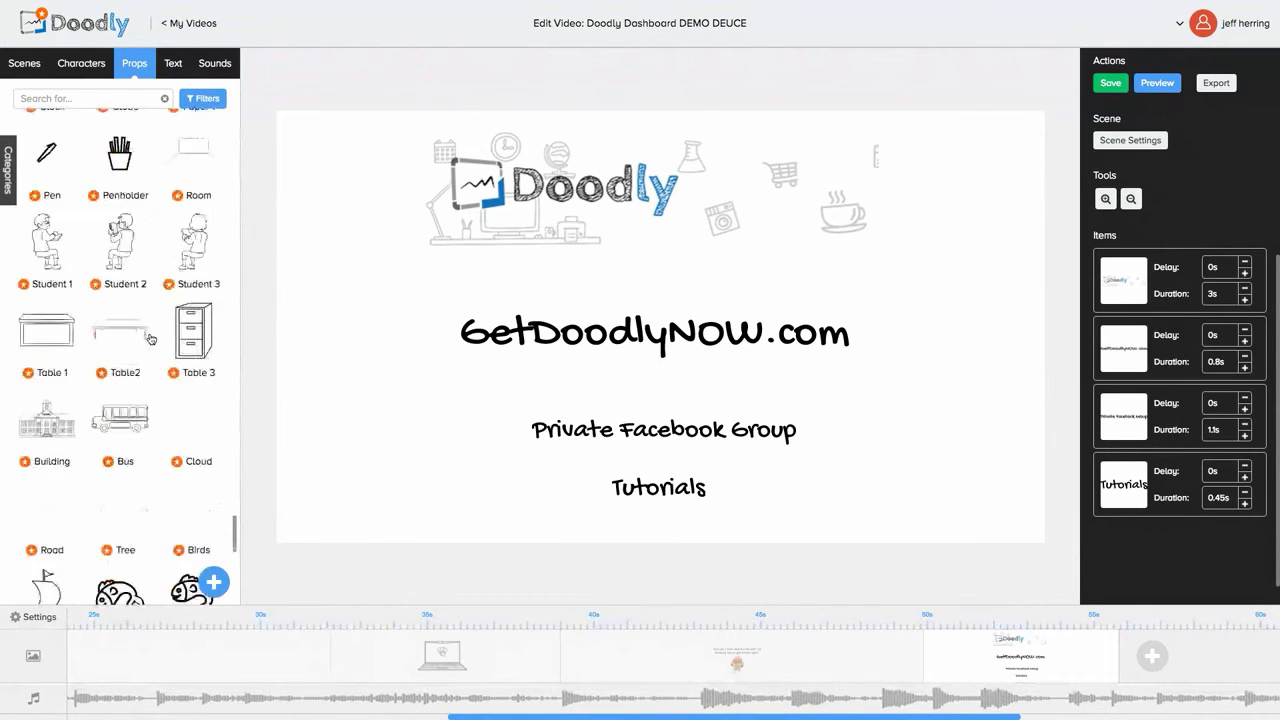
scroll(150, 340, "down", 15)
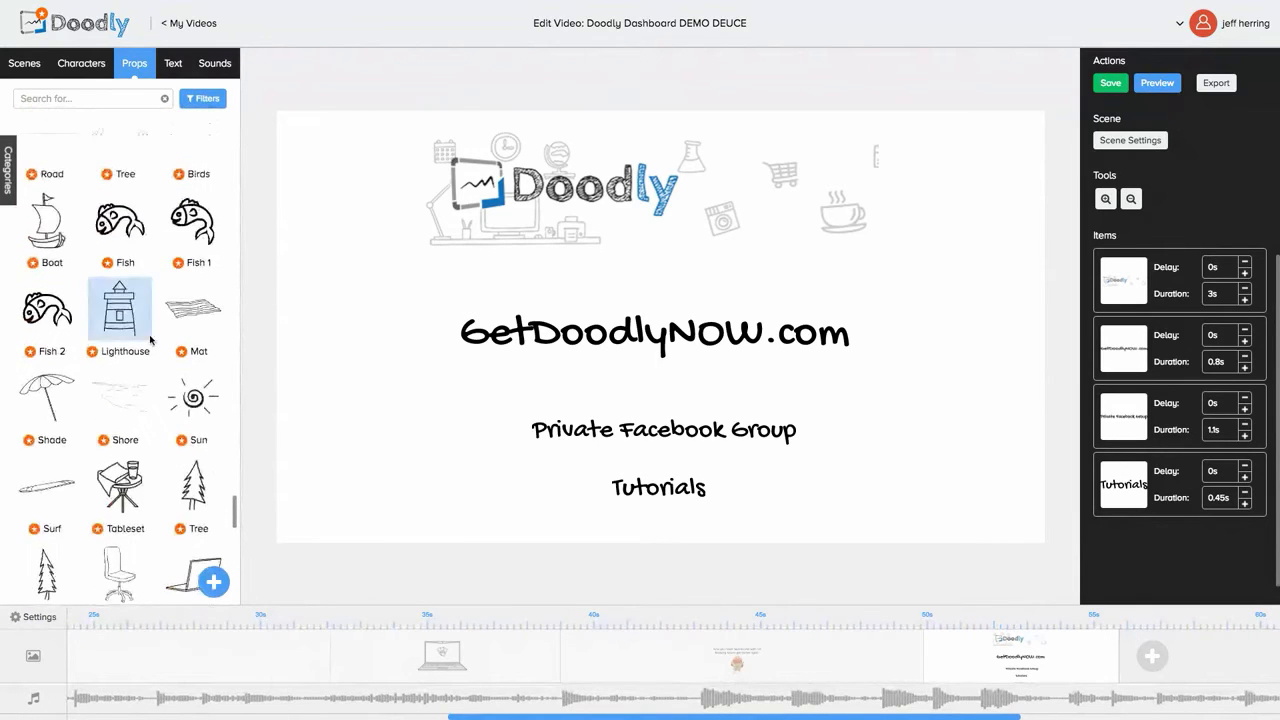
scroll(150, 340, "down", 15)
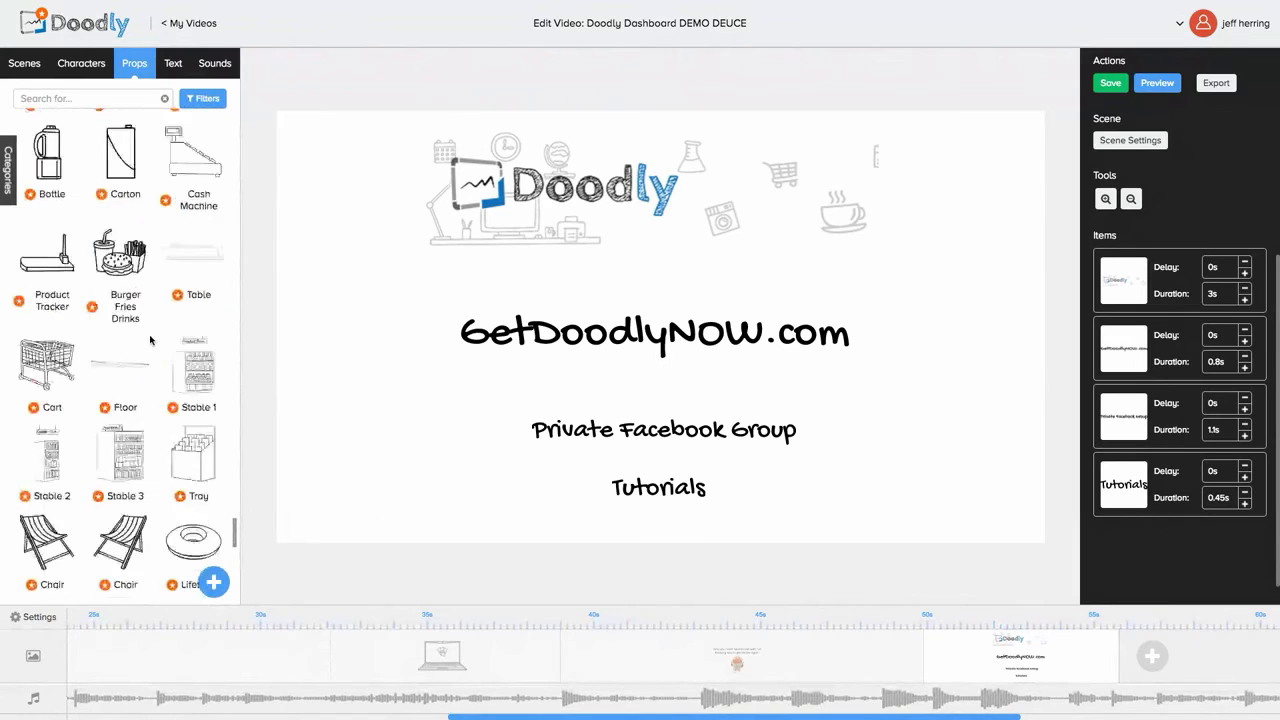
scroll(150, 341, "down", 10)
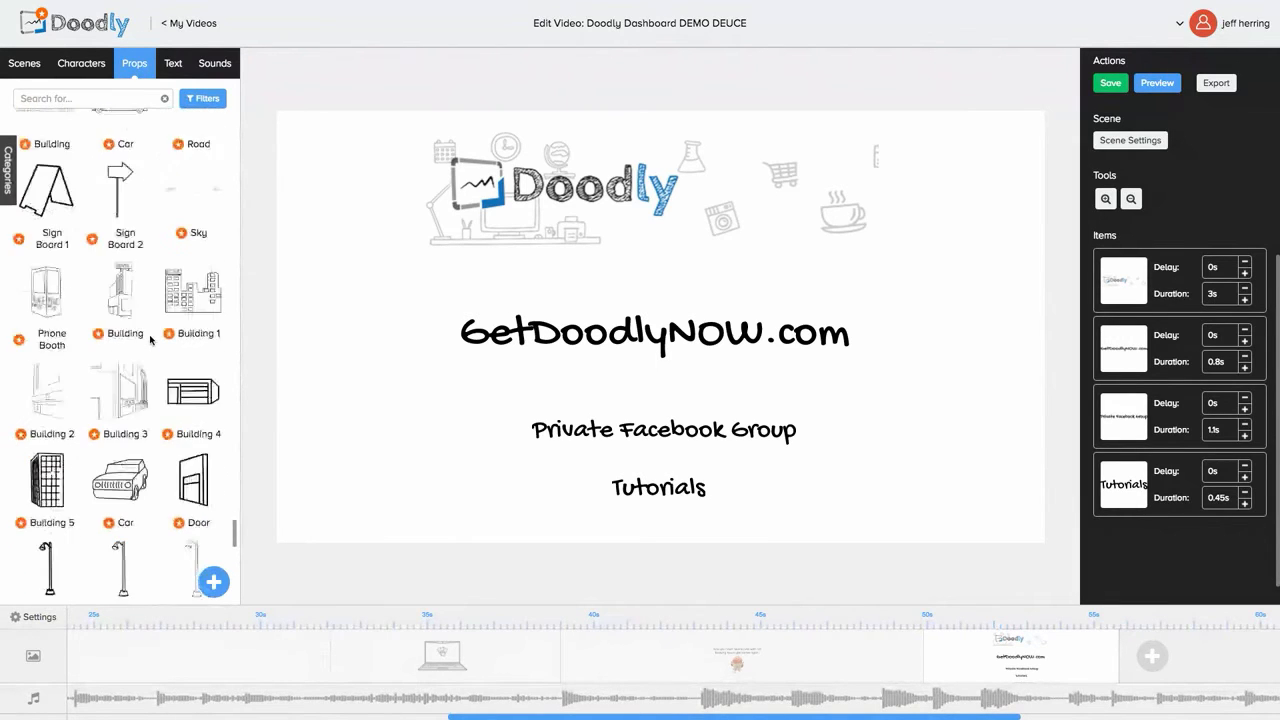
scroll(150, 341, "down", 8)
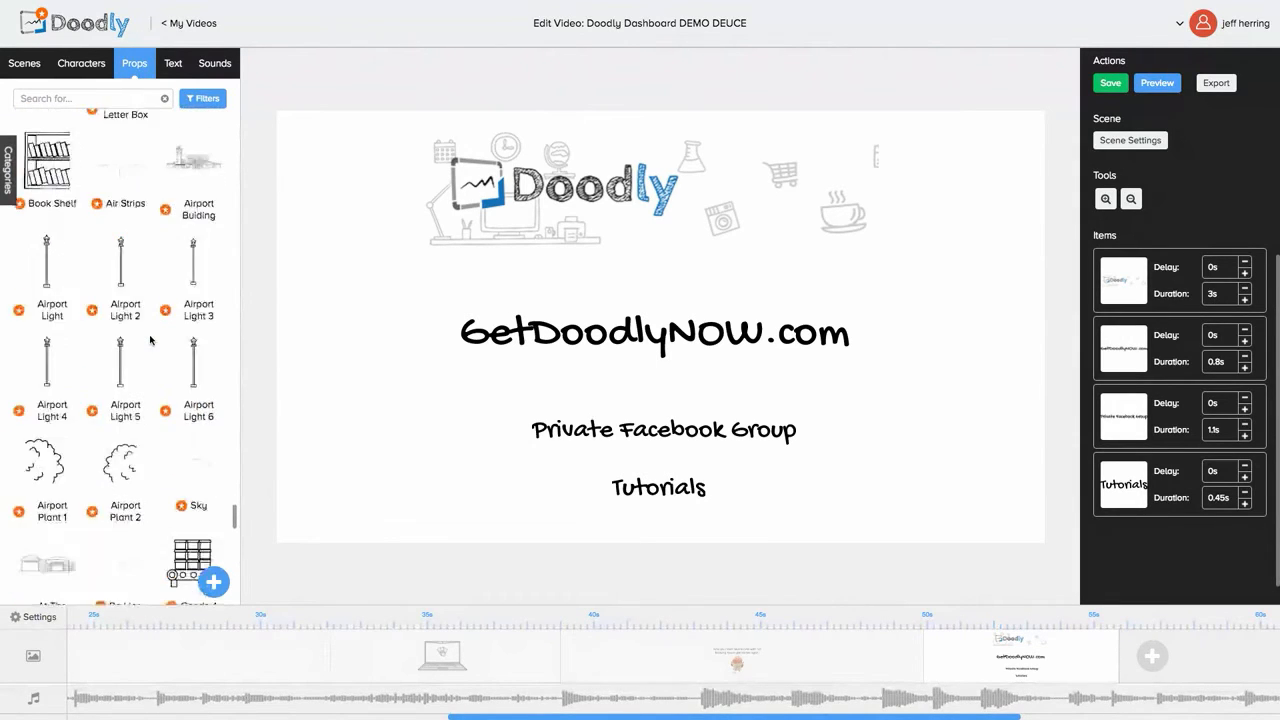
scroll(150, 341, "down", 6)
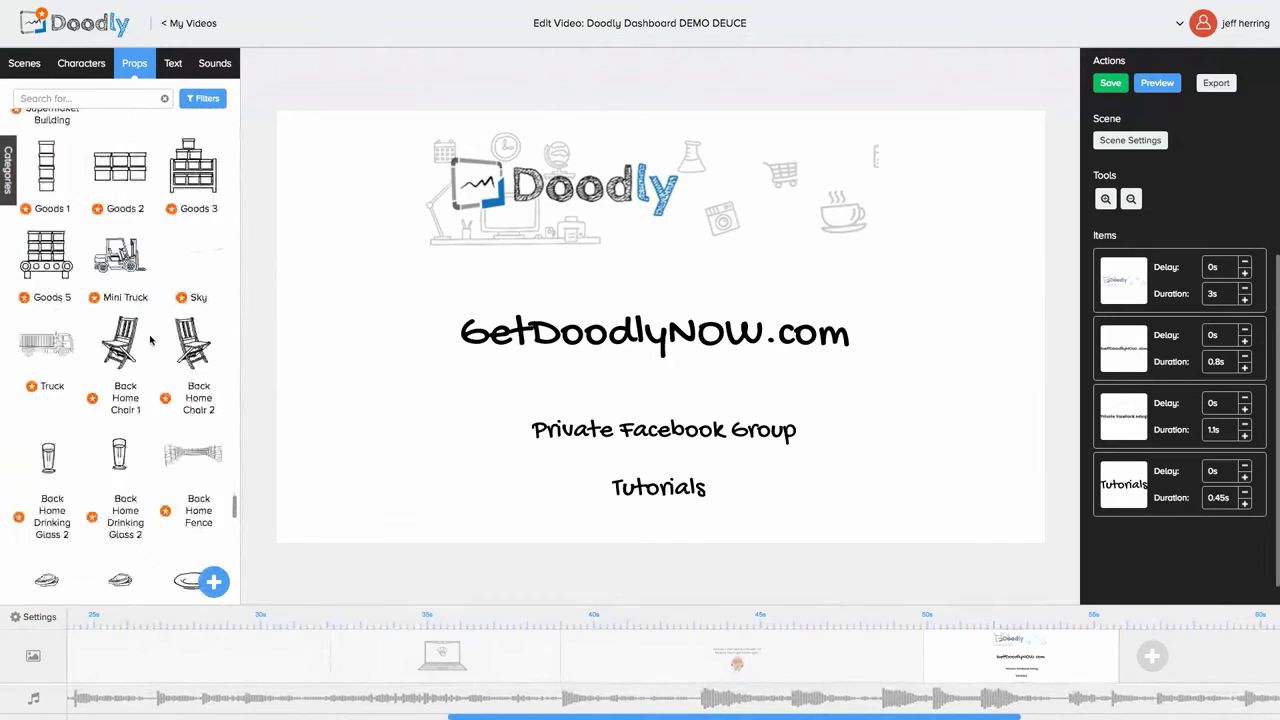
scroll(102, 446, "down", 6)
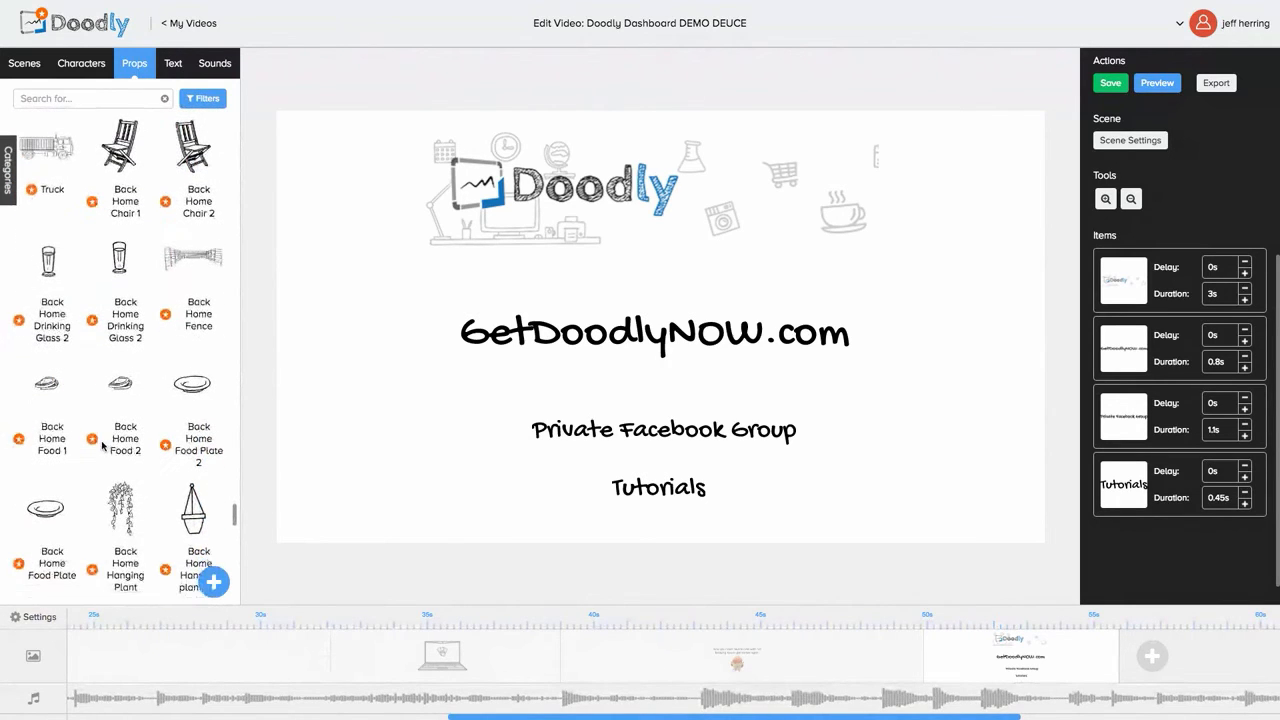
scroll(102, 446, "down", 6)
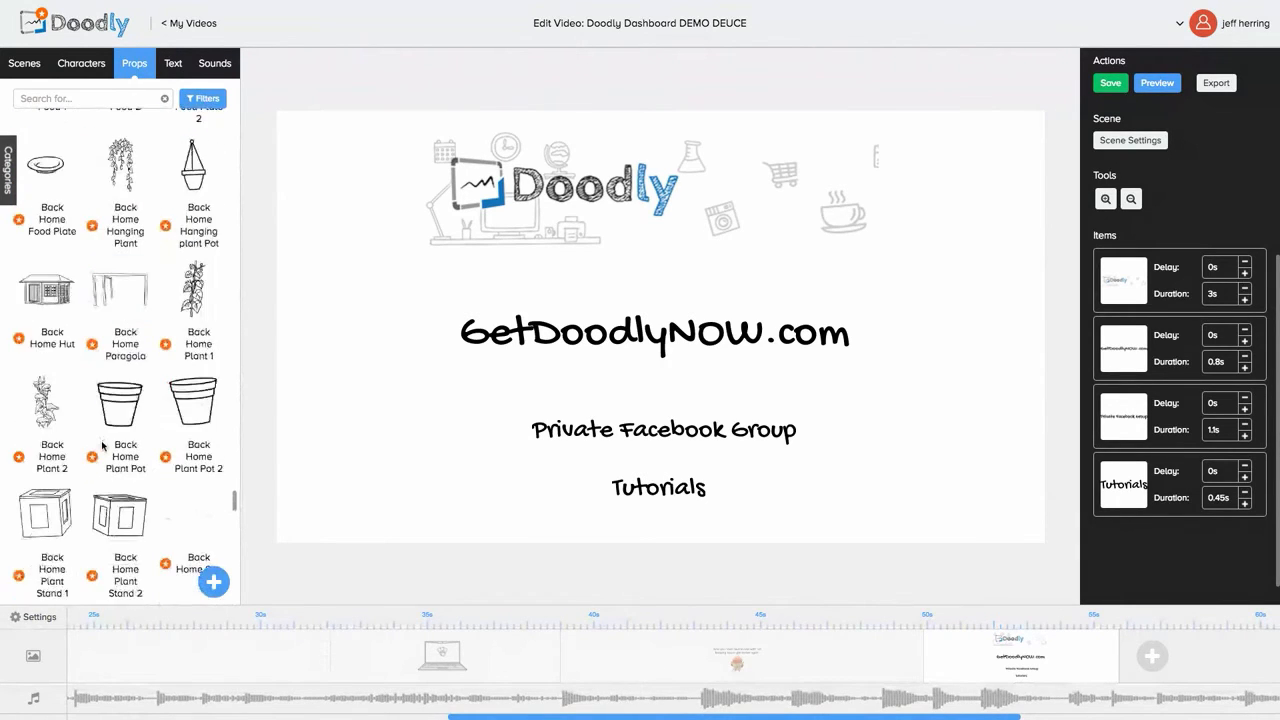
scroll(102, 446, "down", 6)
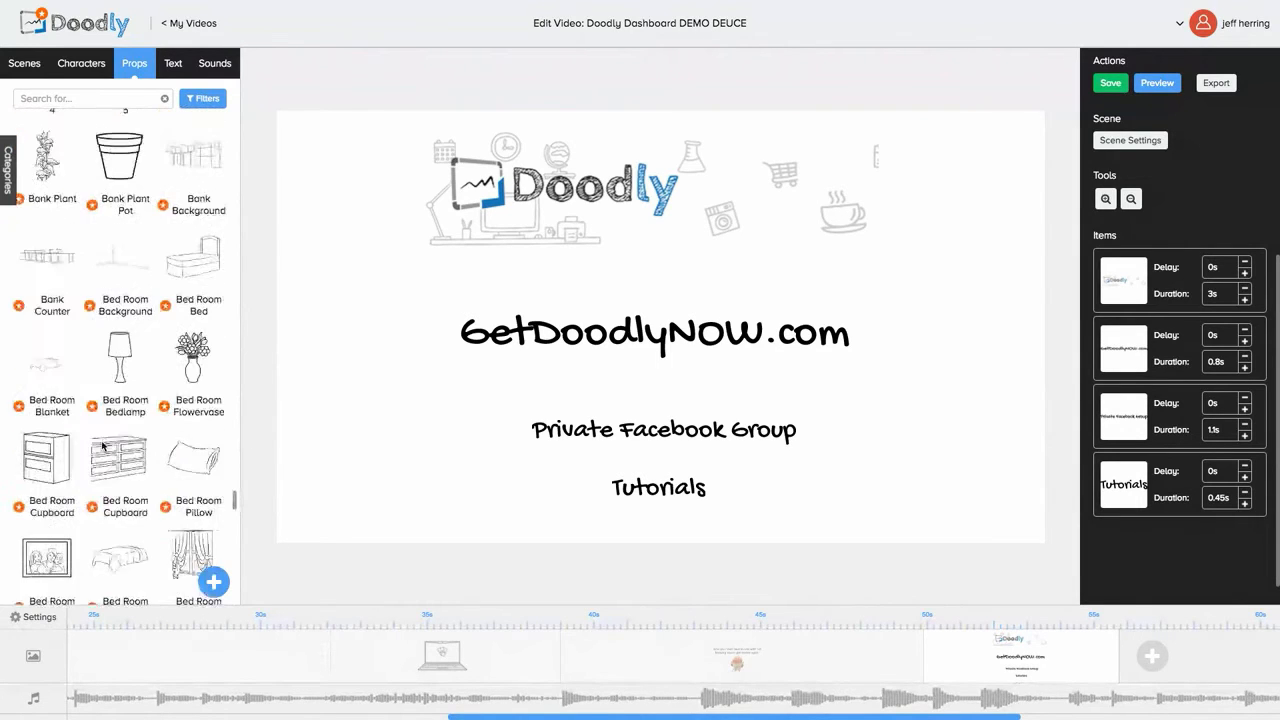
scroll(102, 446, "down", 6)
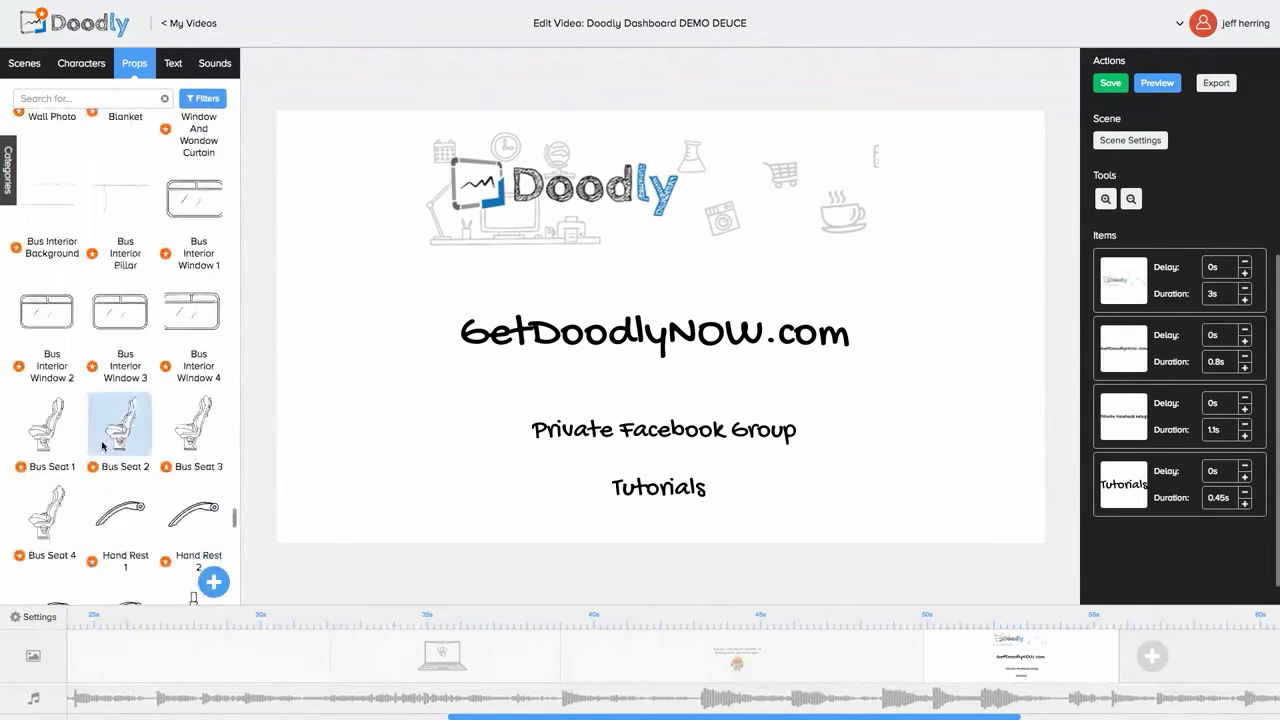
scroll(102, 446, "down", 6)
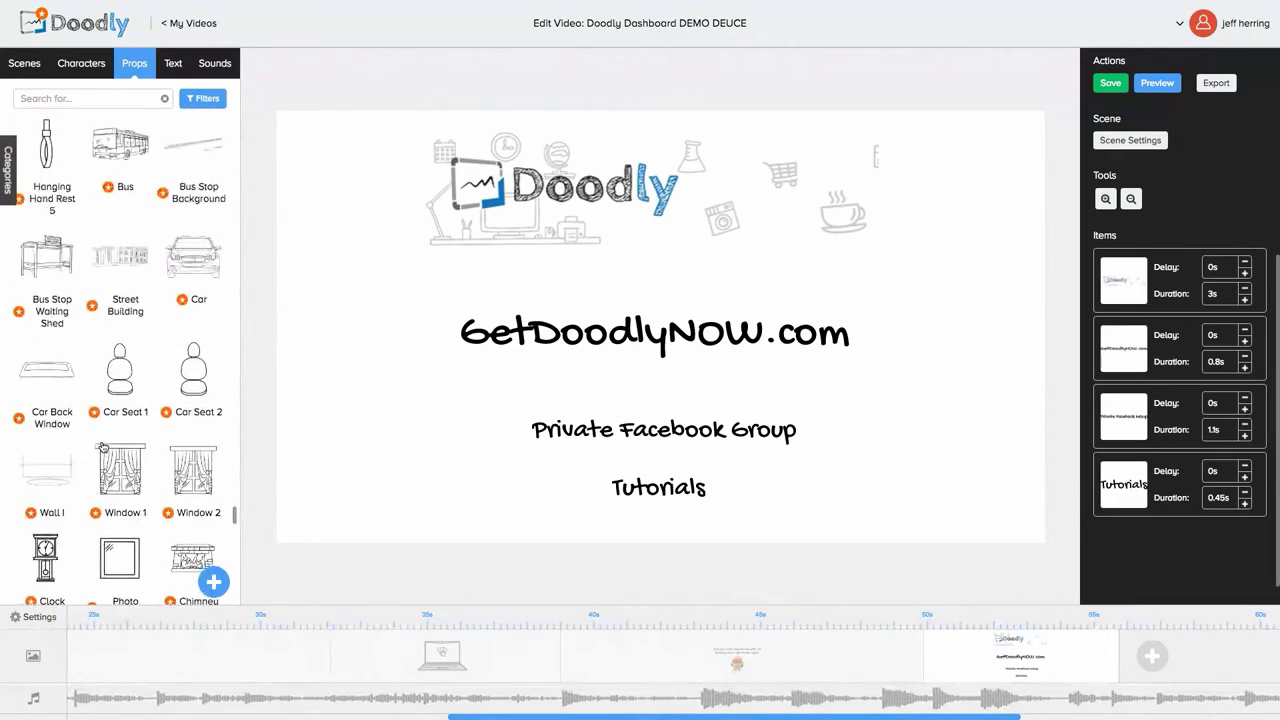
scroll(102, 497, "down", 6)
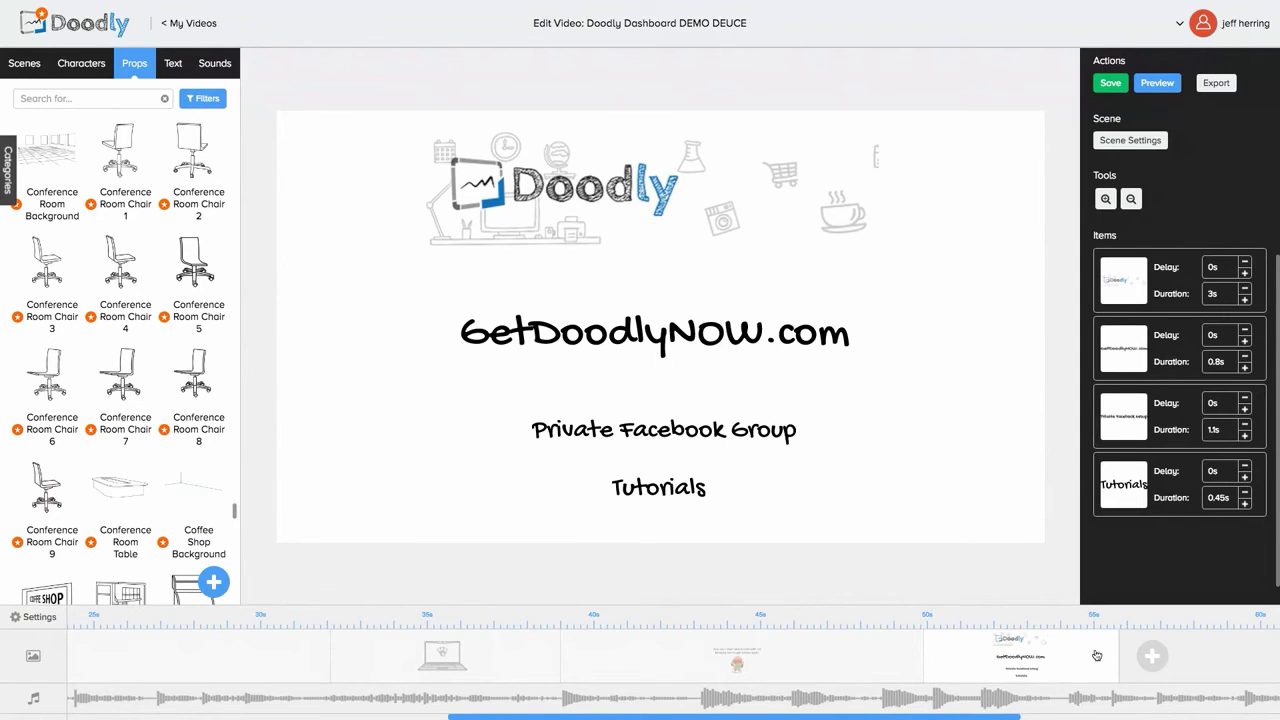
Step: Append a blank scene after the closing scene and switch the left panel to Characters
left_click(1149, 659)
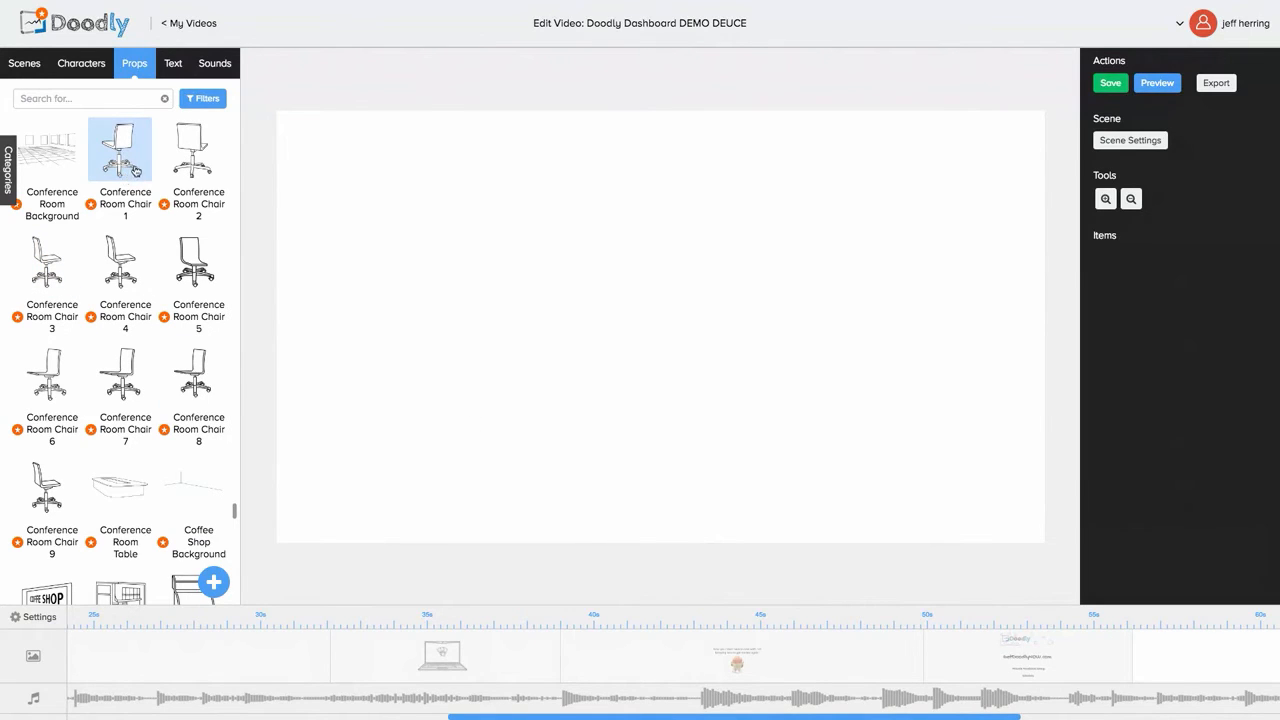
left_click(95, 68)
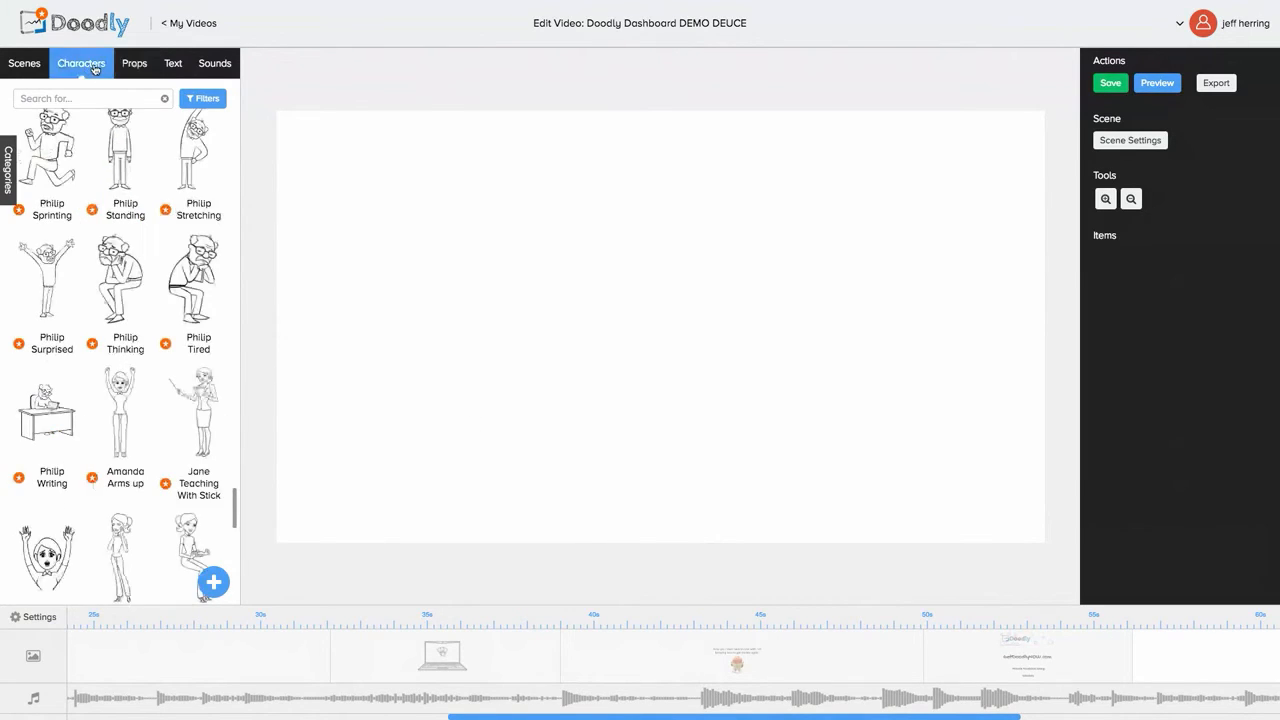
left_click(149, 66)
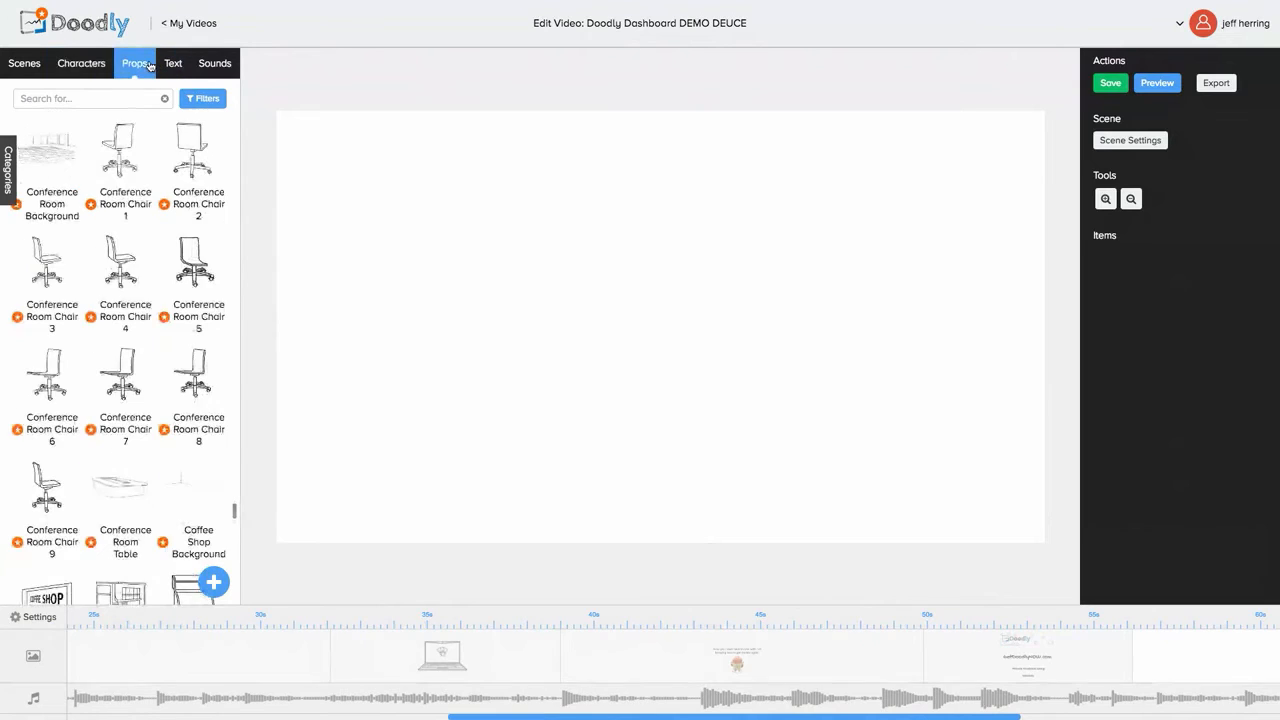
left_click(80, 68)
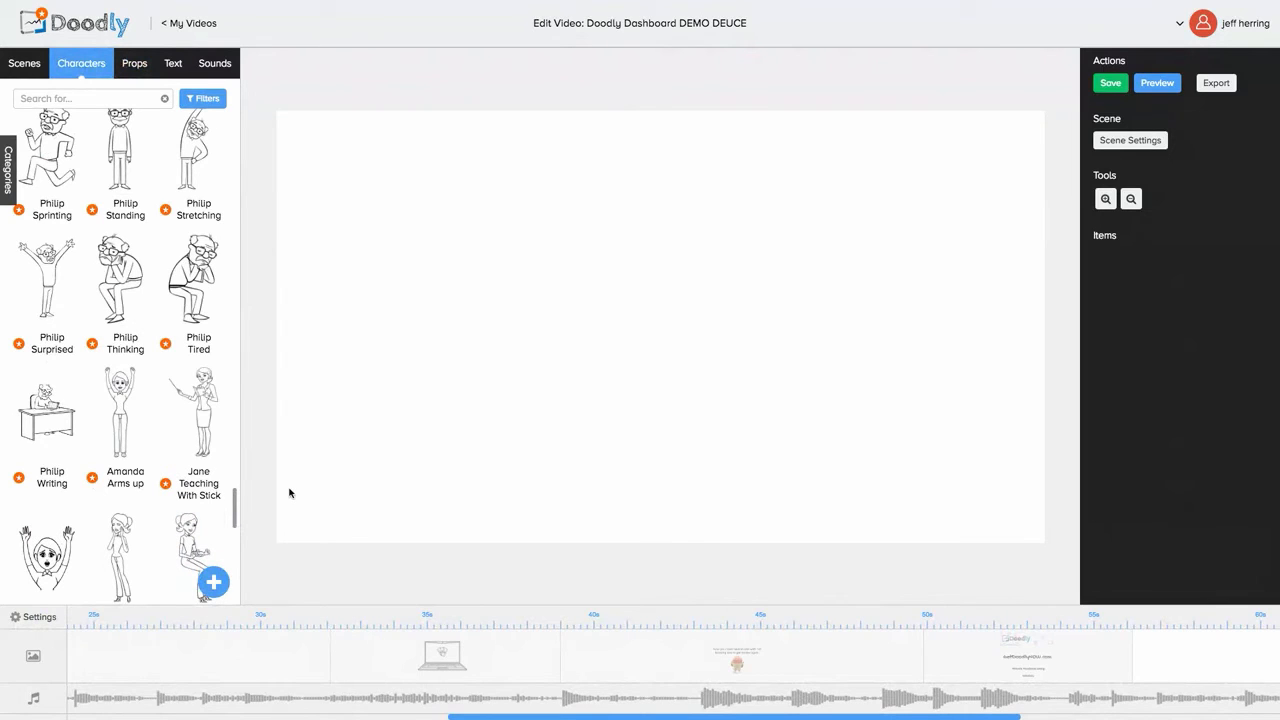
Step: Choose the Desktop screenshot 'Screen Shot 2016-08-08 at 7.45.13 PM.png' as a new character image
left_click(212, 583)
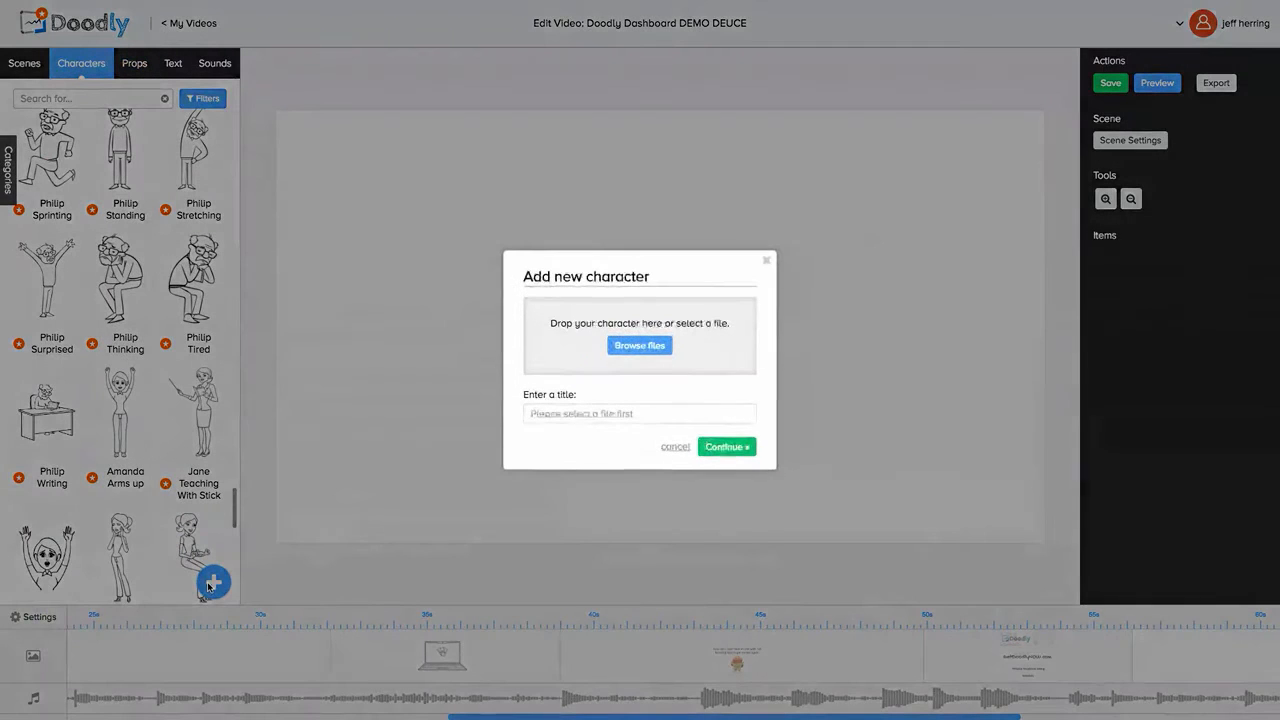
left_click(615, 350)
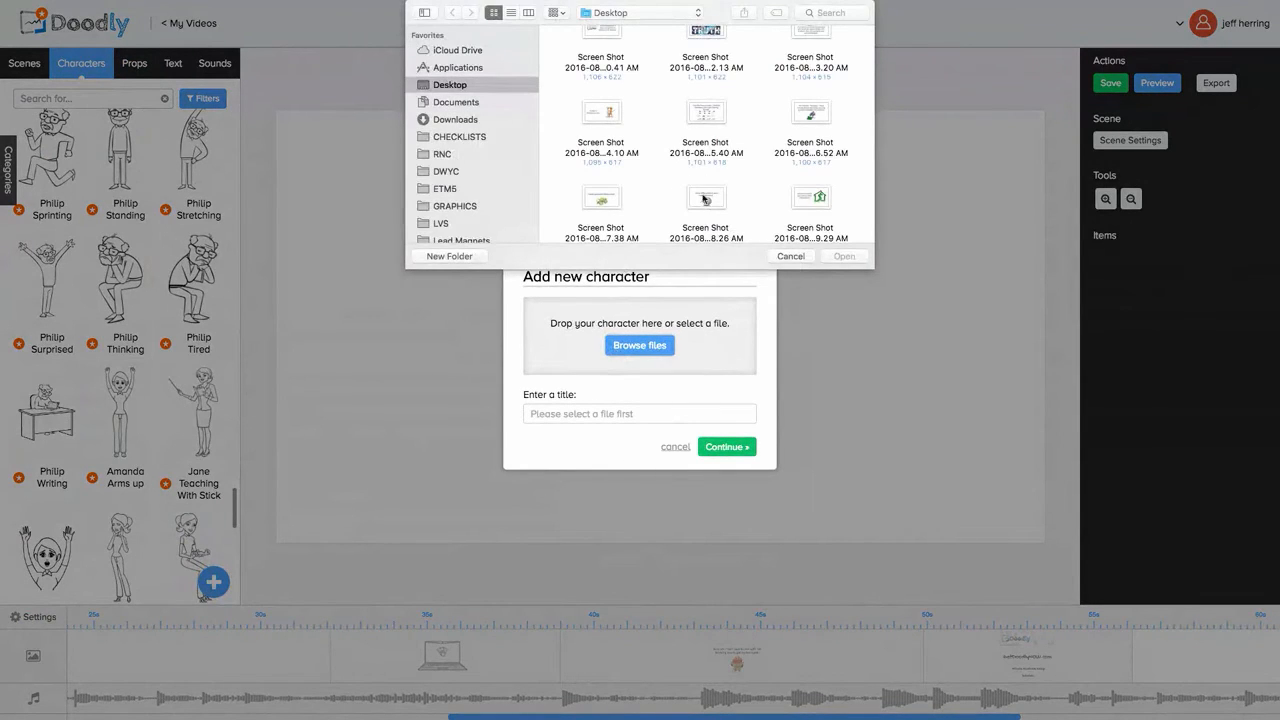
scroll(710, 215, "down", 1)
scroll(710, 215, "down", 10)
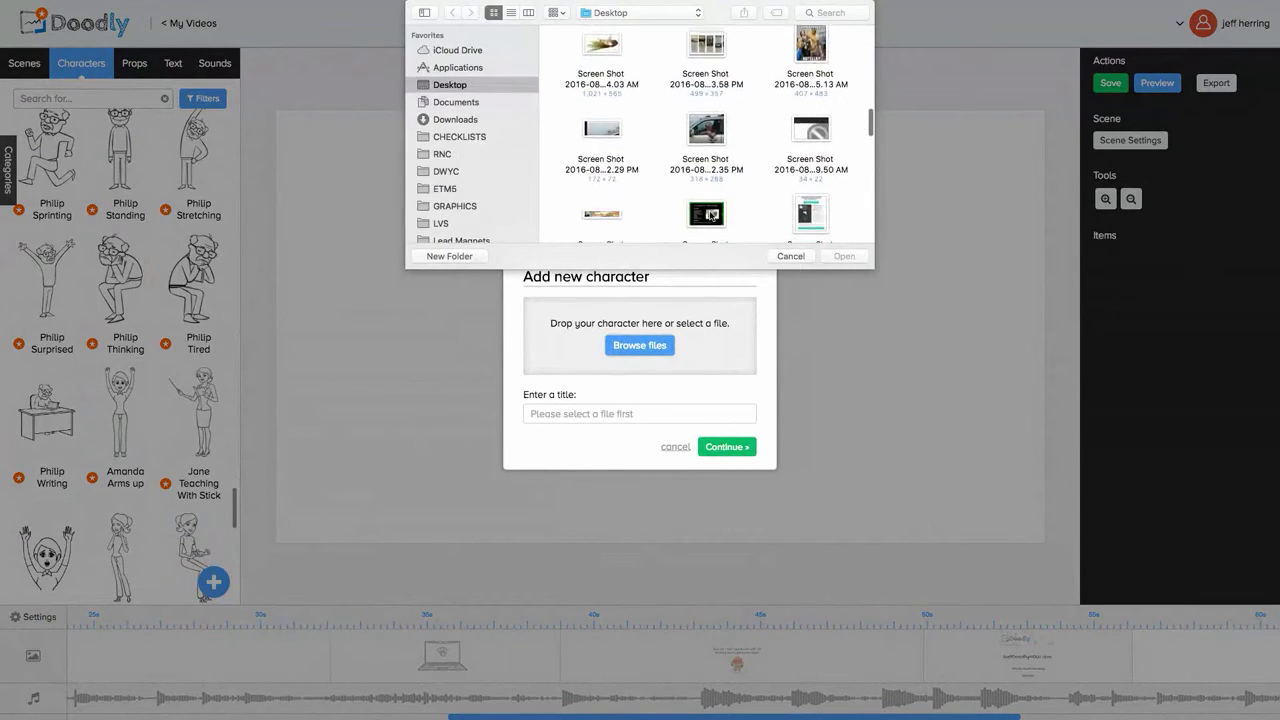
scroll(710, 215, "down", 3)
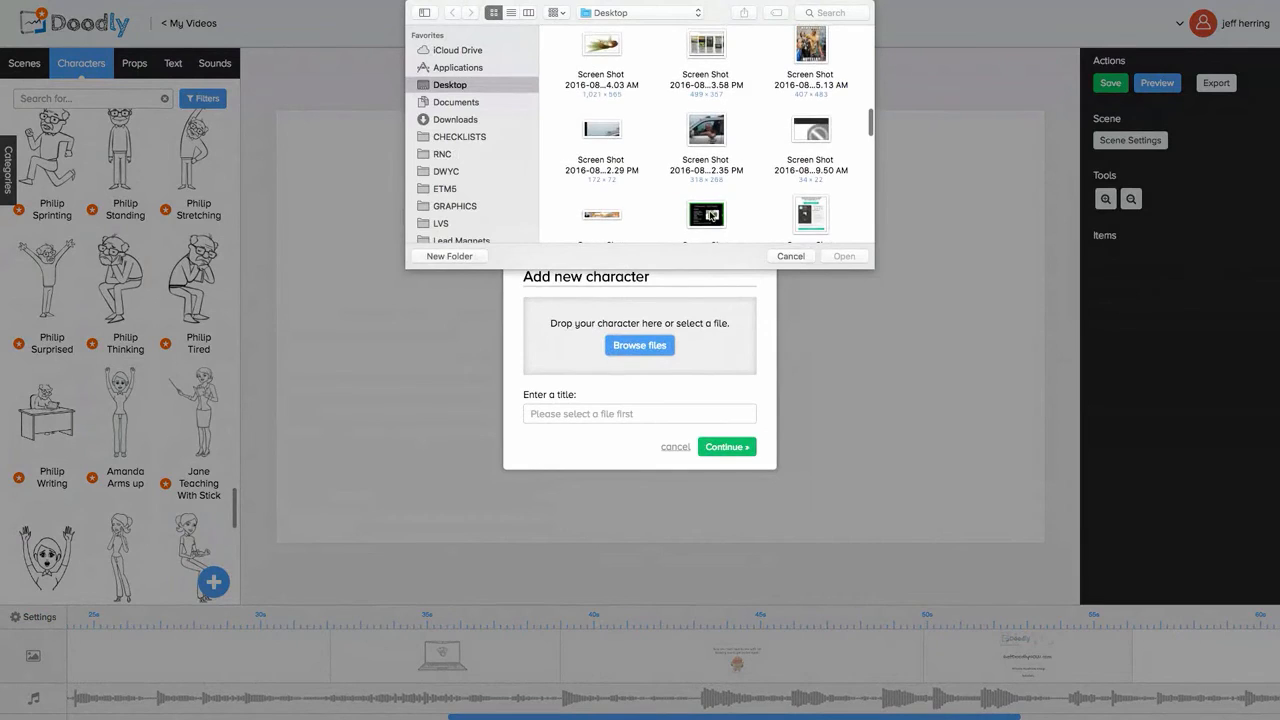
scroll(710, 215, "down", 3)
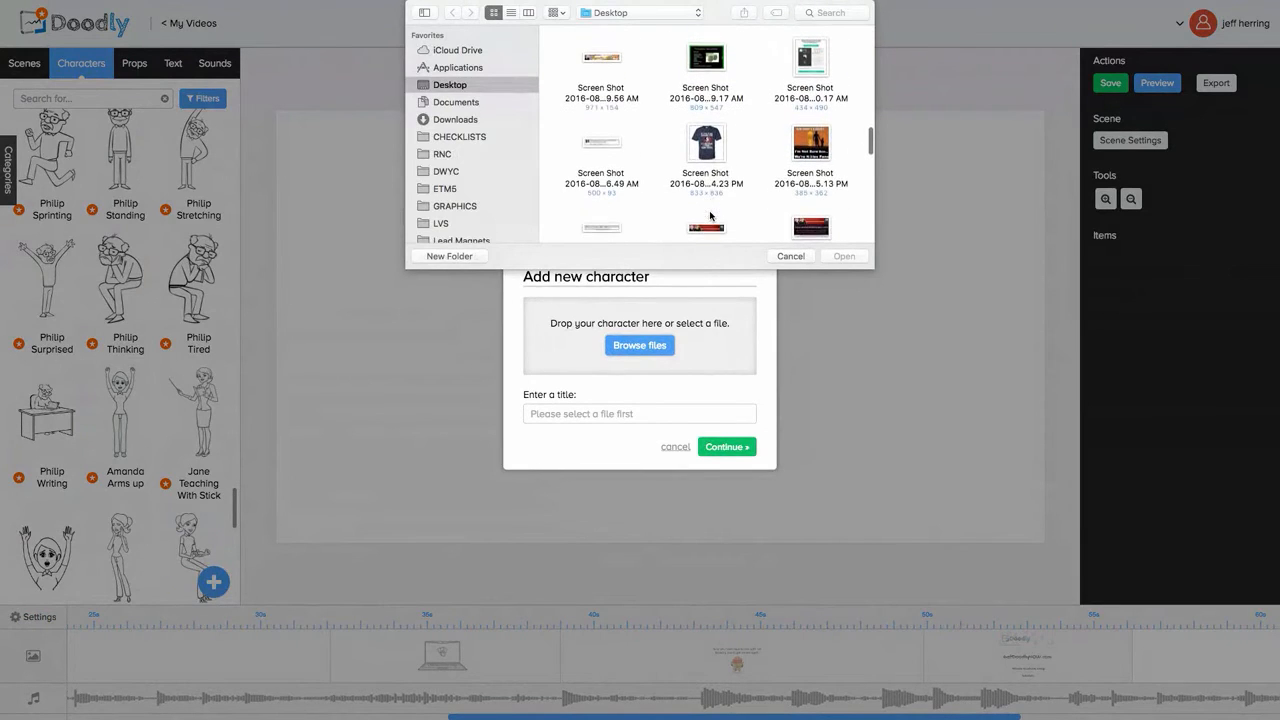
scroll(710, 215, "down", 2)
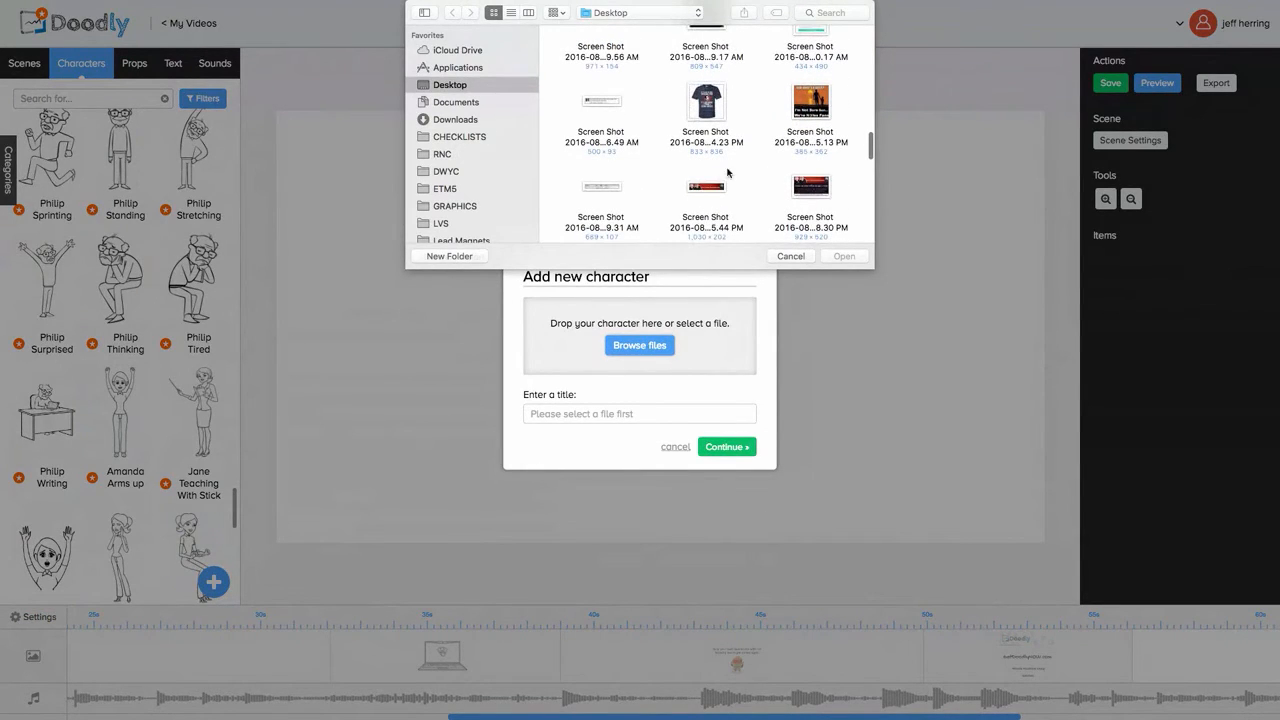
left_click(806, 108)
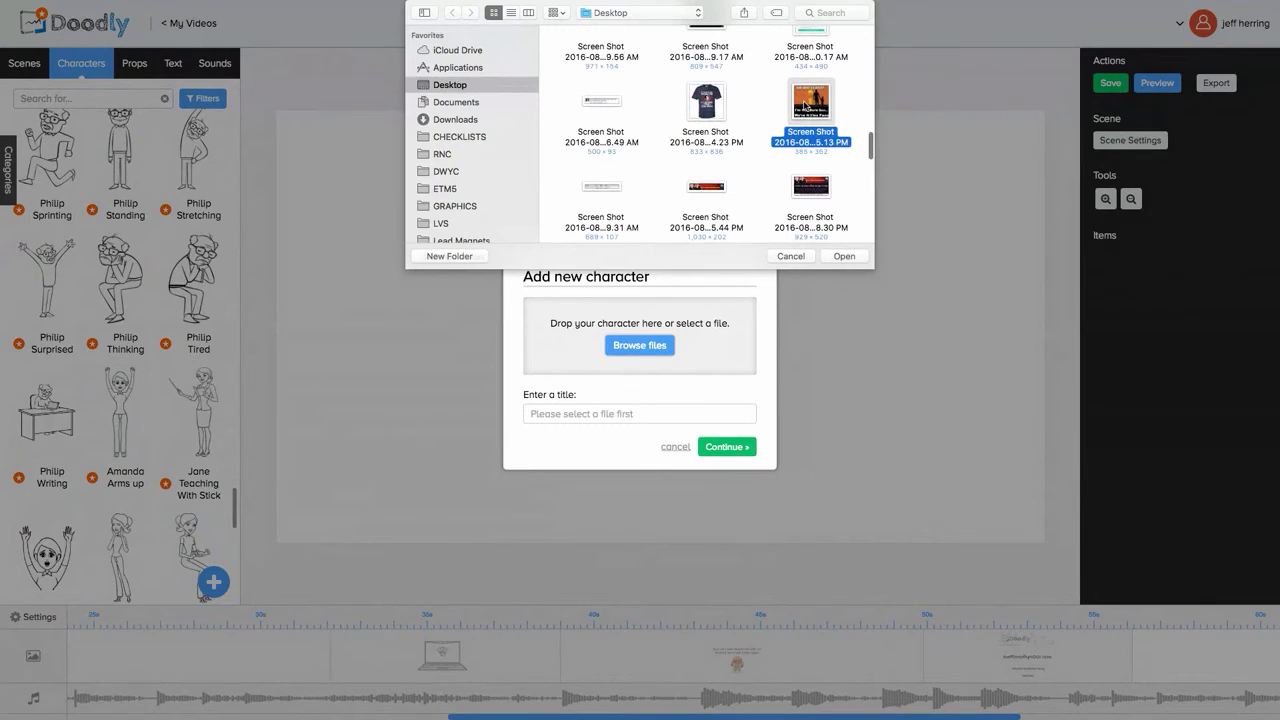
left_click(845, 256)
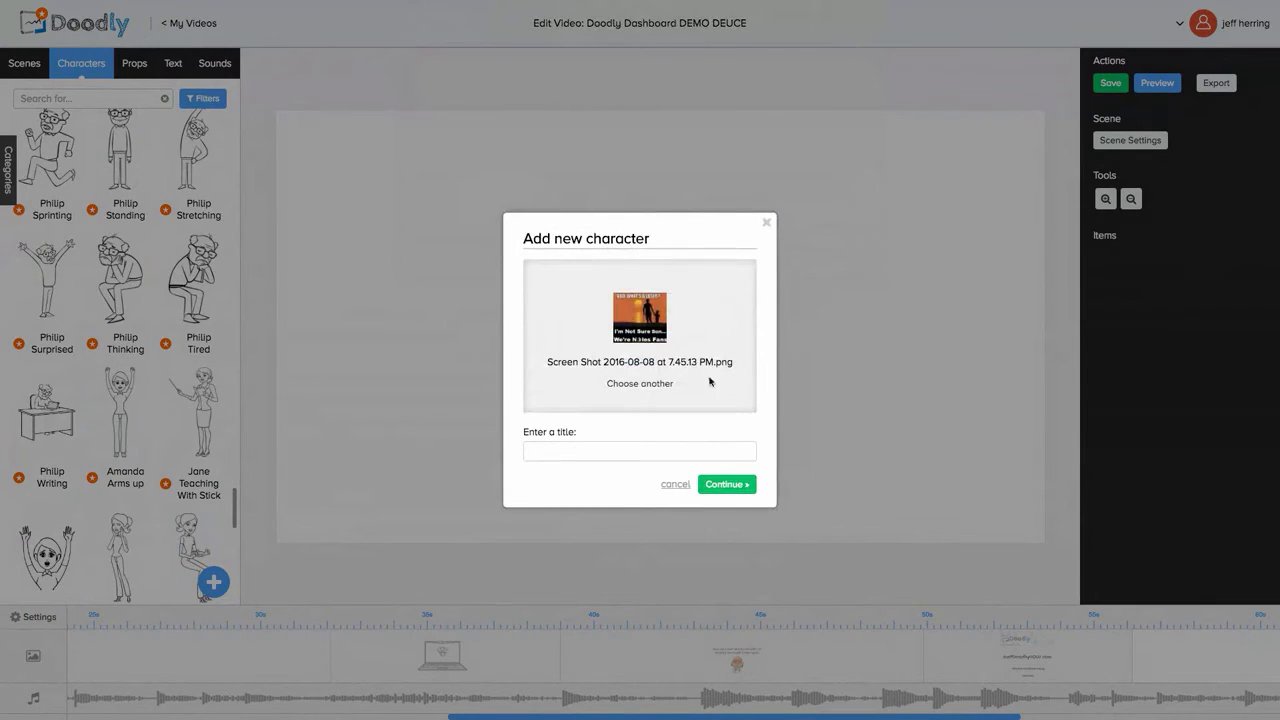
Step: Title the character 'demo2' and upload it
left_click(561, 449)
type("demo2")
left_click(737, 485)
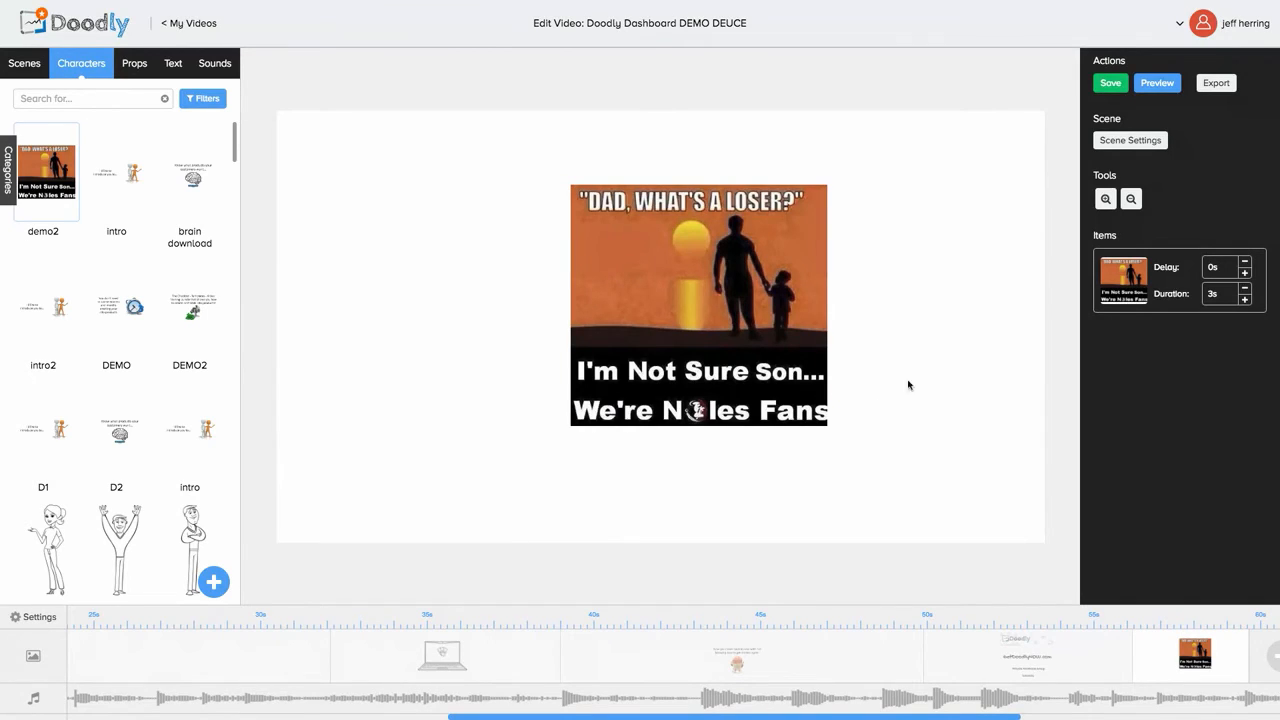
Step: Raise the demo2 image's duration to 3.25s, then switch to the brain scene on the timeline
left_click(1245, 300)
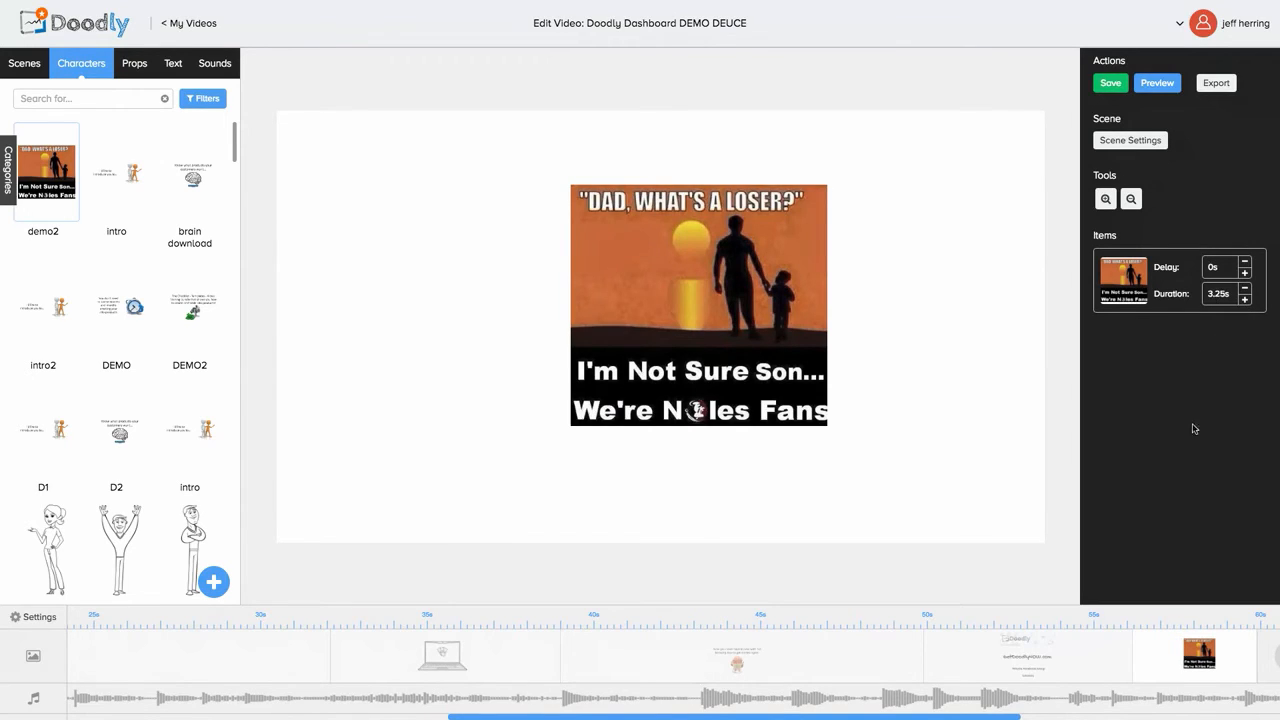
left_click(1013, 658)
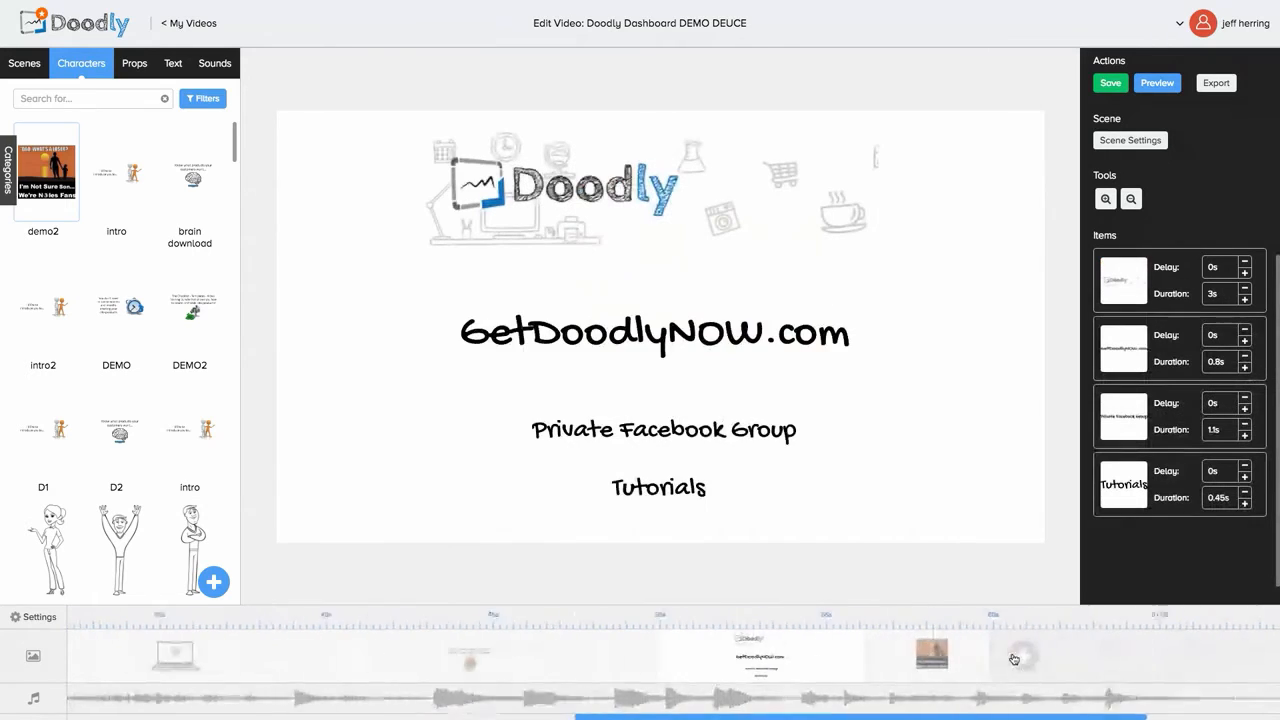
left_click(920, 653)
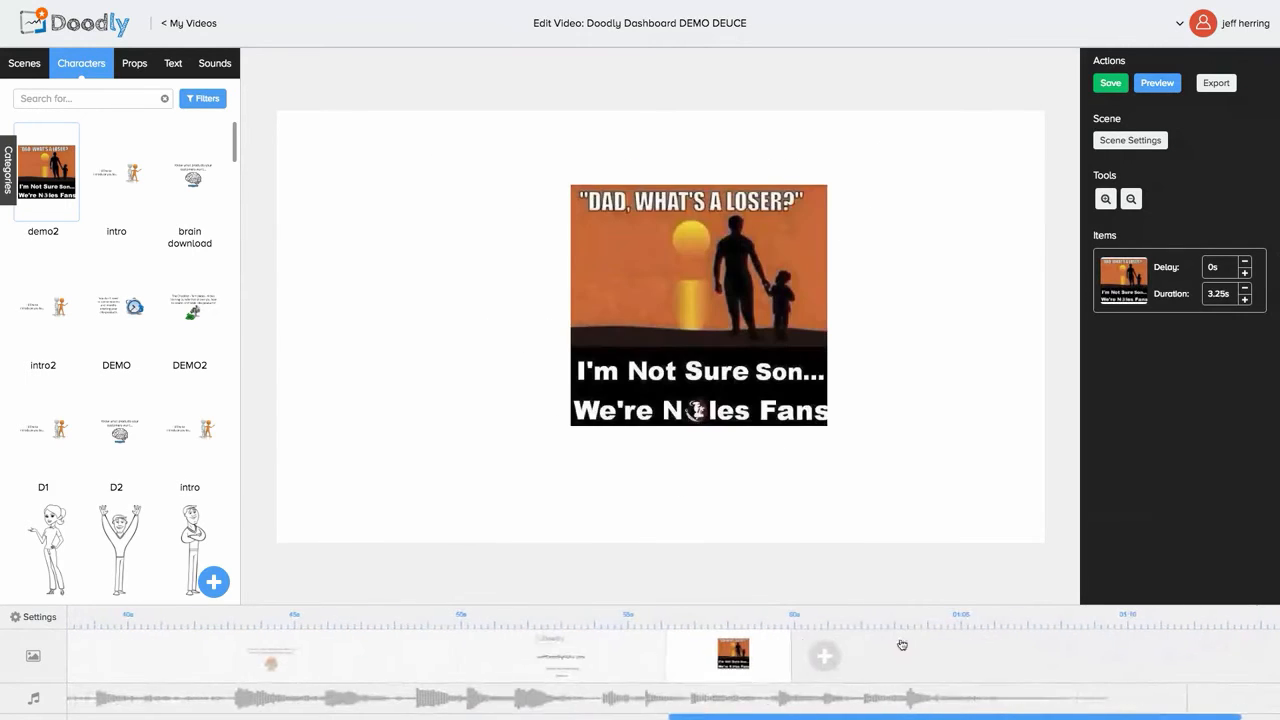
left_click(594, 658)
left_click(594, 658)
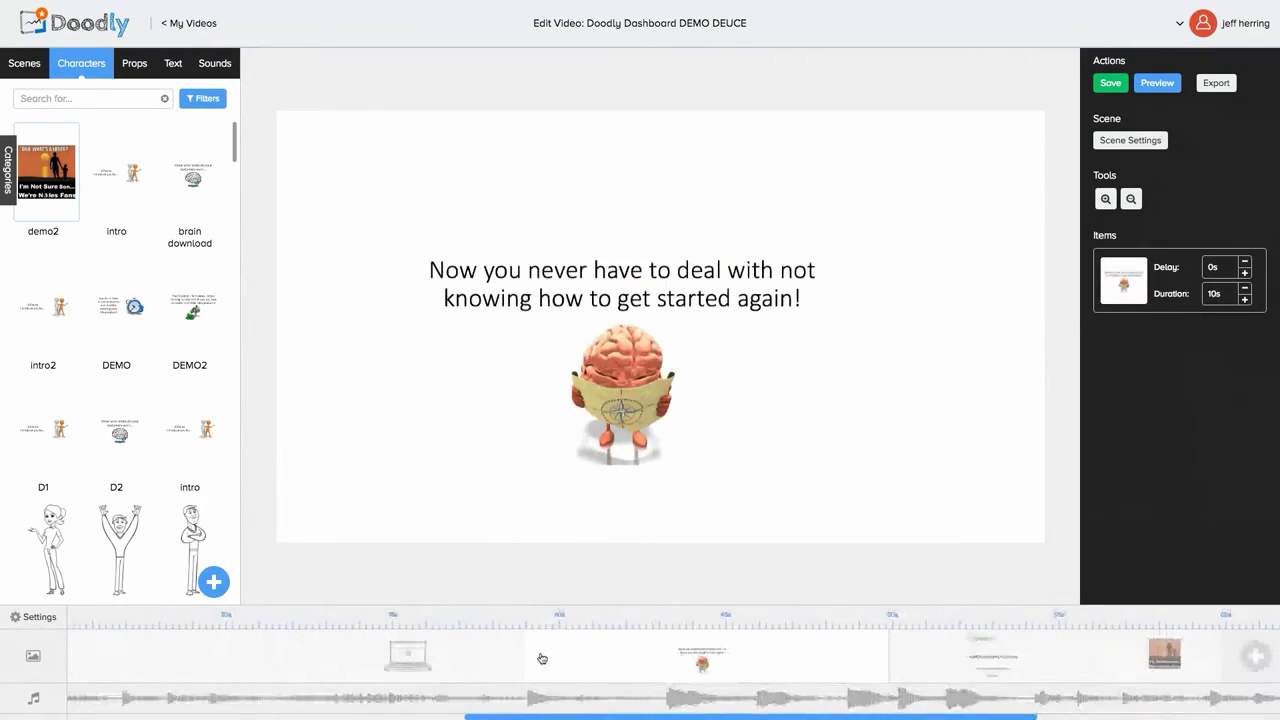
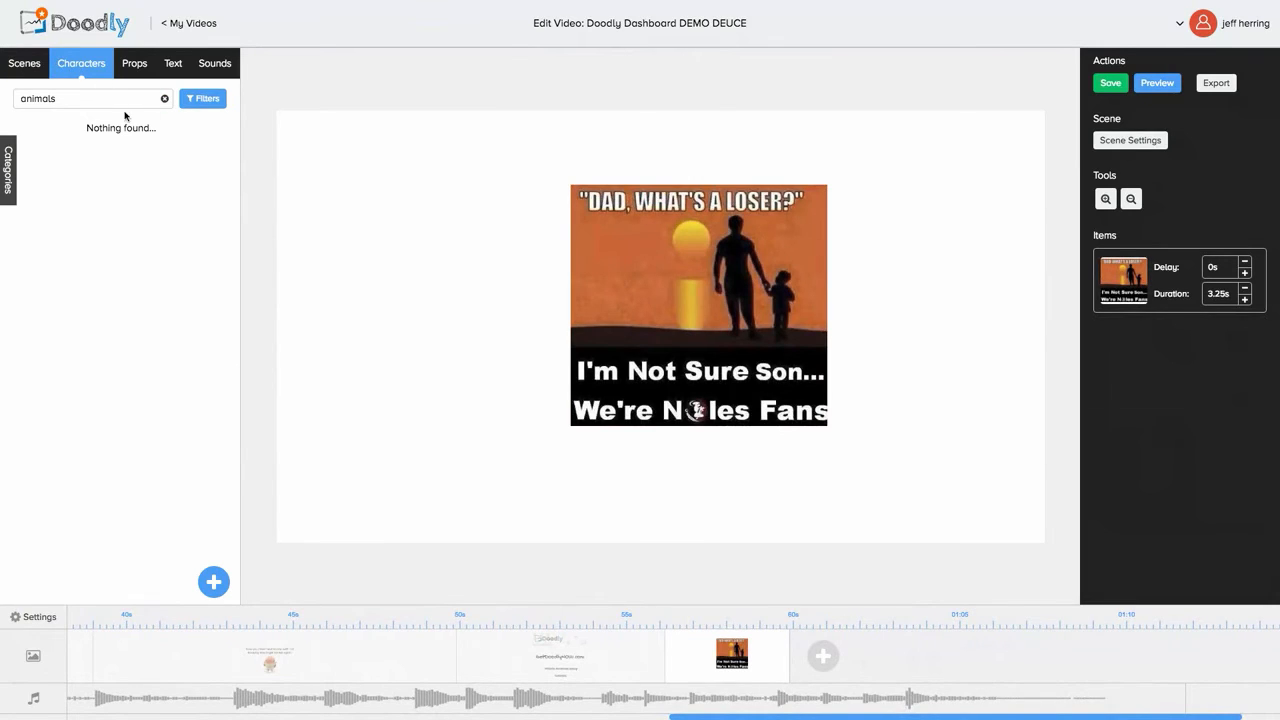
Step: Clear the character search and place Steve Arms Up to the left of the meme image
left_click(164, 99)
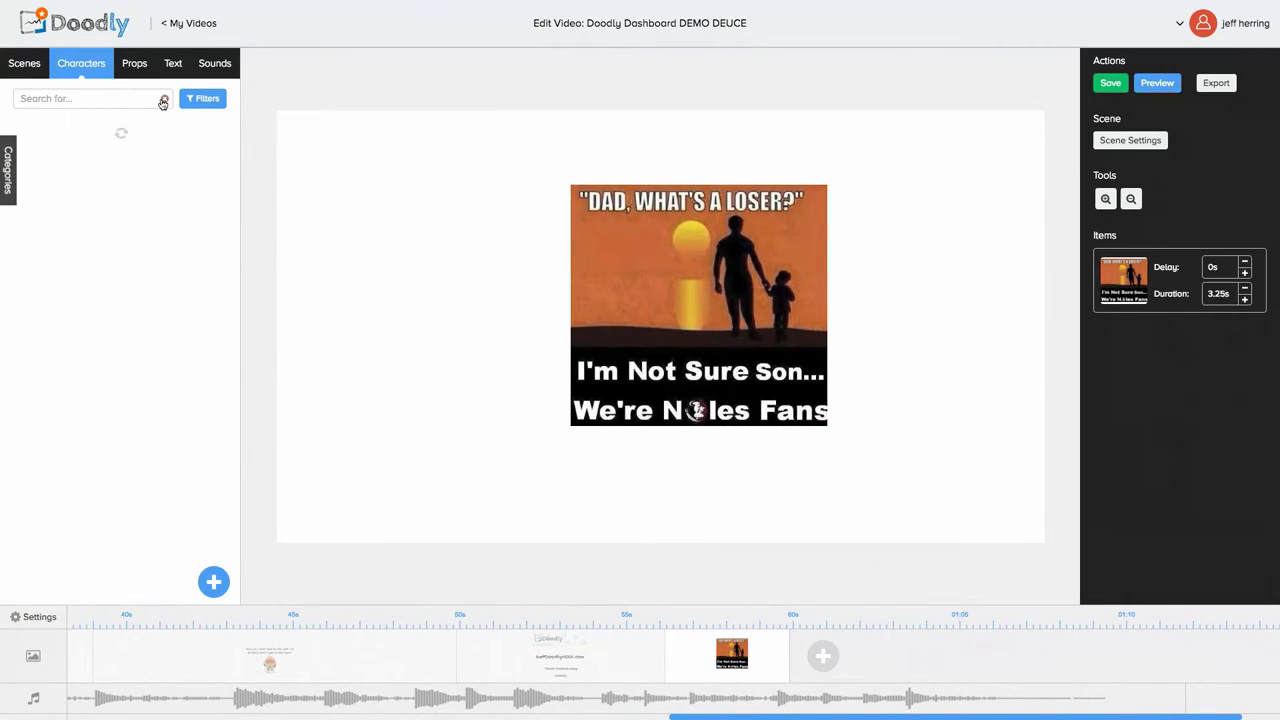
scroll(78, 412, "down", 3)
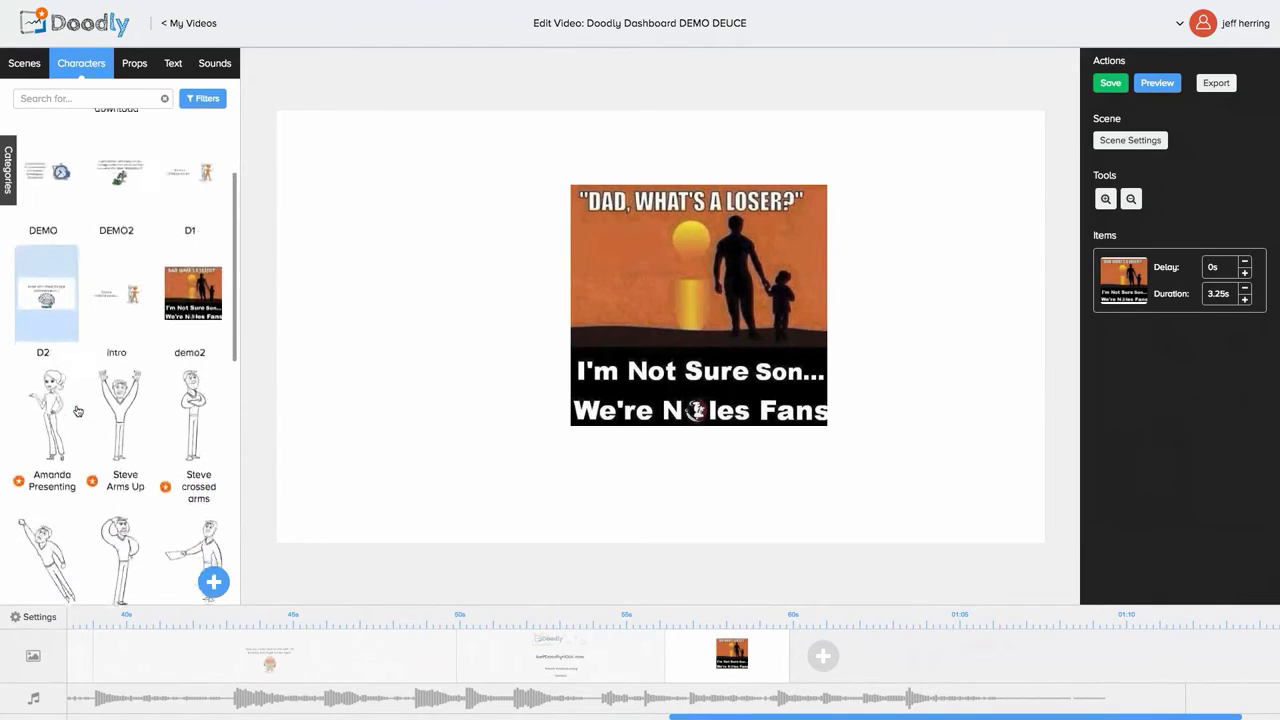
left_click_drag(113, 393, 423, 328)
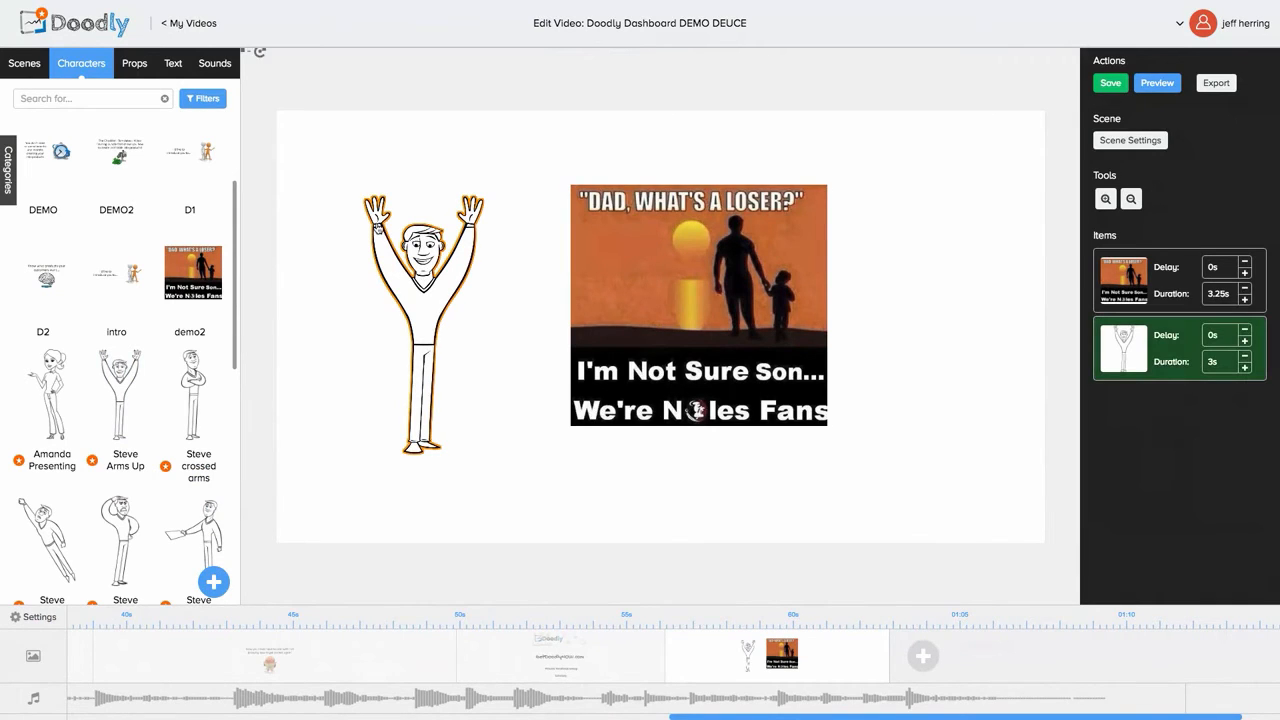
left_click_drag(376, 224, 363, 208)
left_click(499, 372)
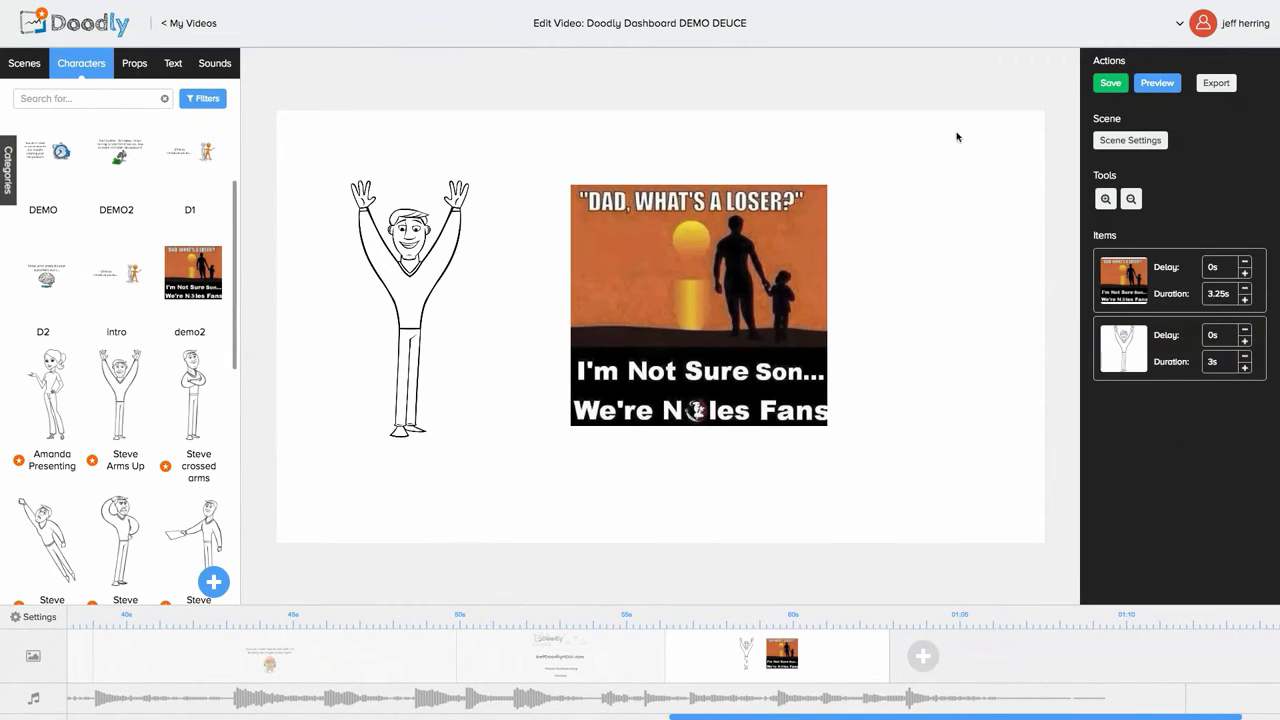
Step: Save the video, then play its preview twice before returning to the editor
left_click(1111, 85)
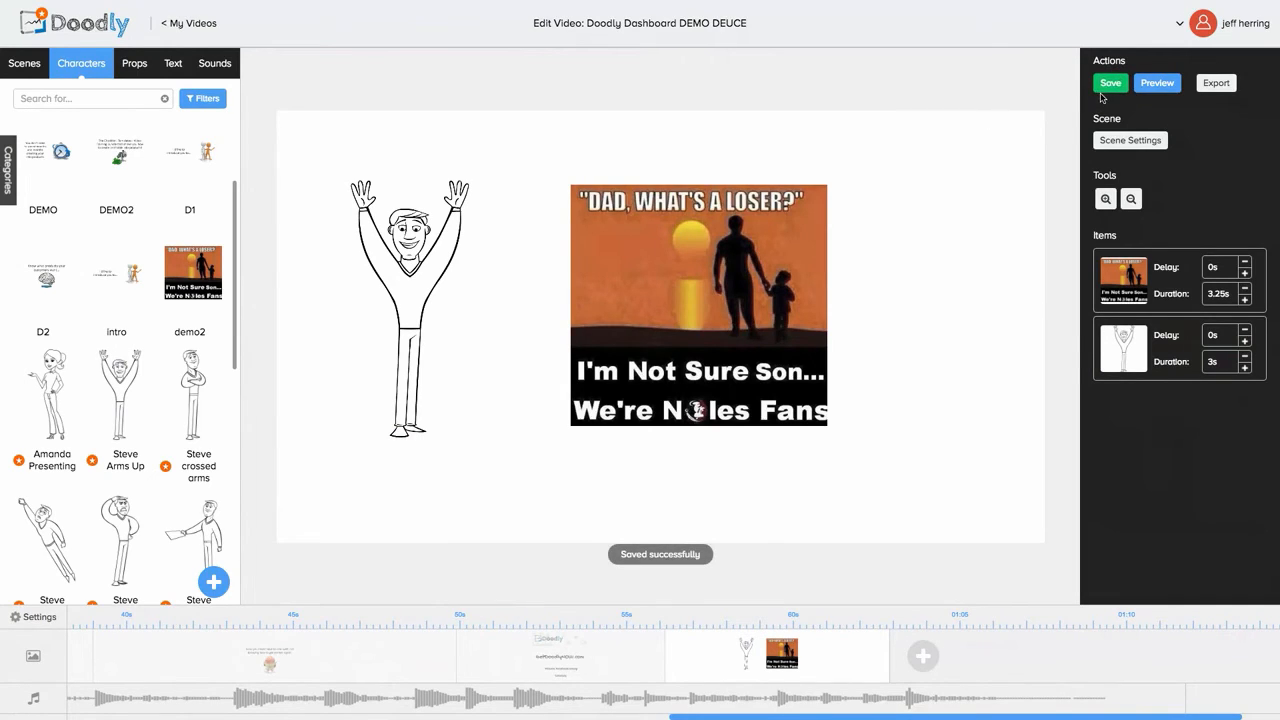
left_click(1165, 84)
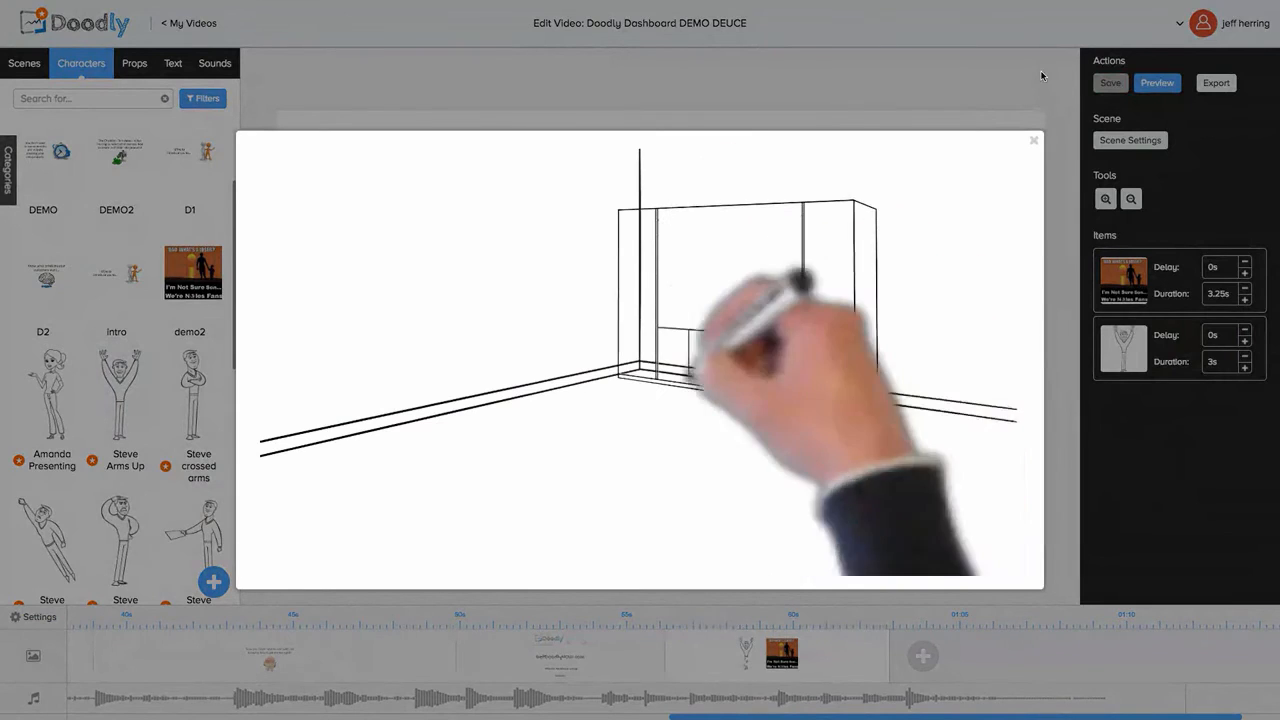
left_click(983, 80)
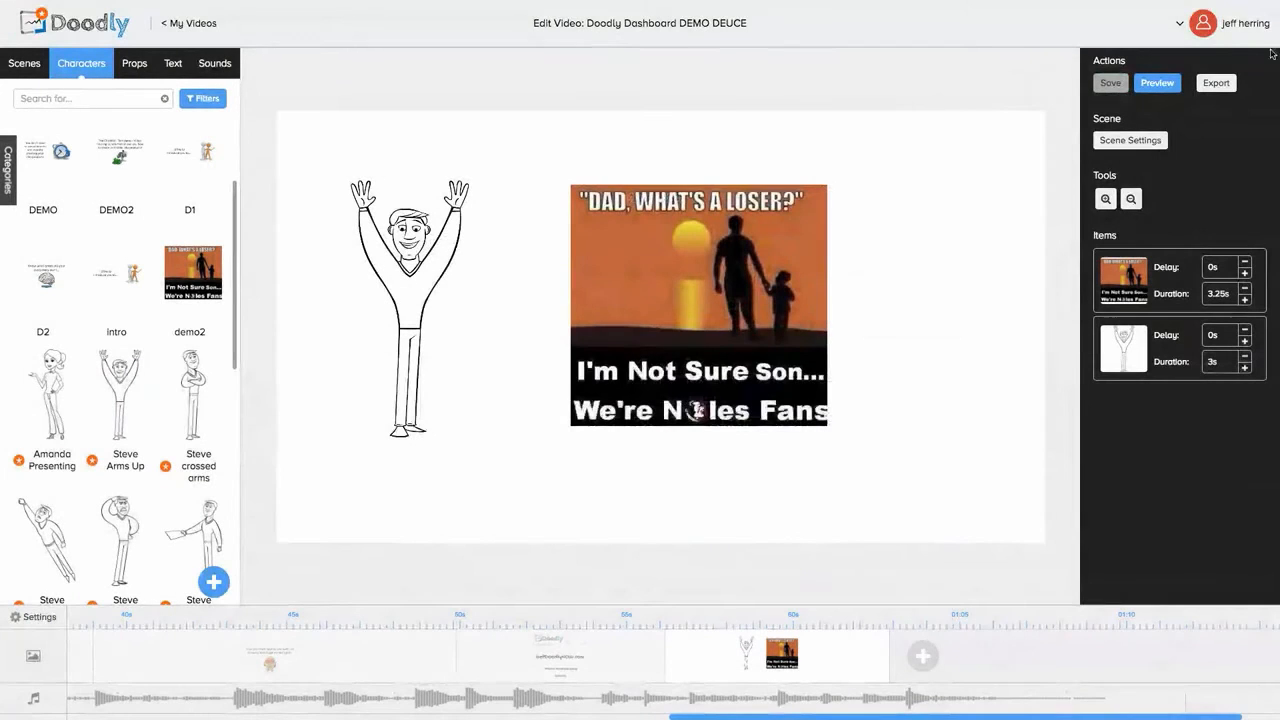
left_click(1157, 84)
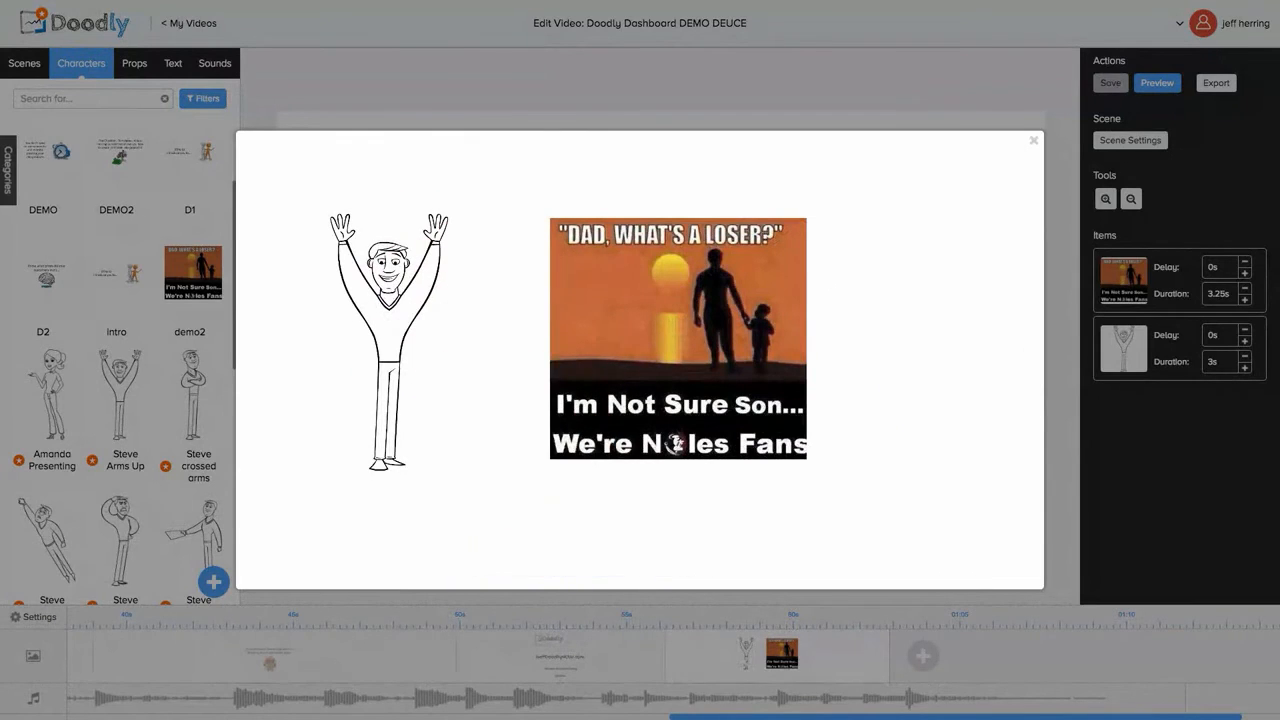
left_click(1035, 141)
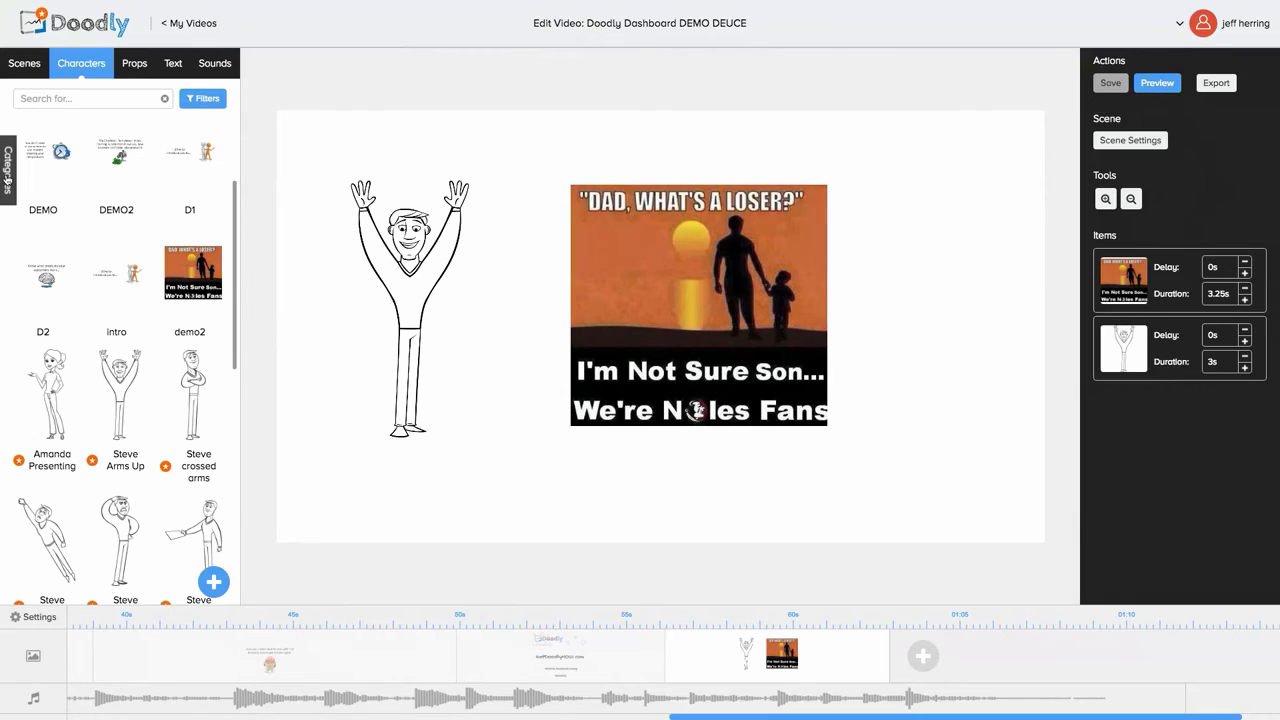
Step: Filter the character library to Casual, then switch the category to Trendy
left_click(8, 183)
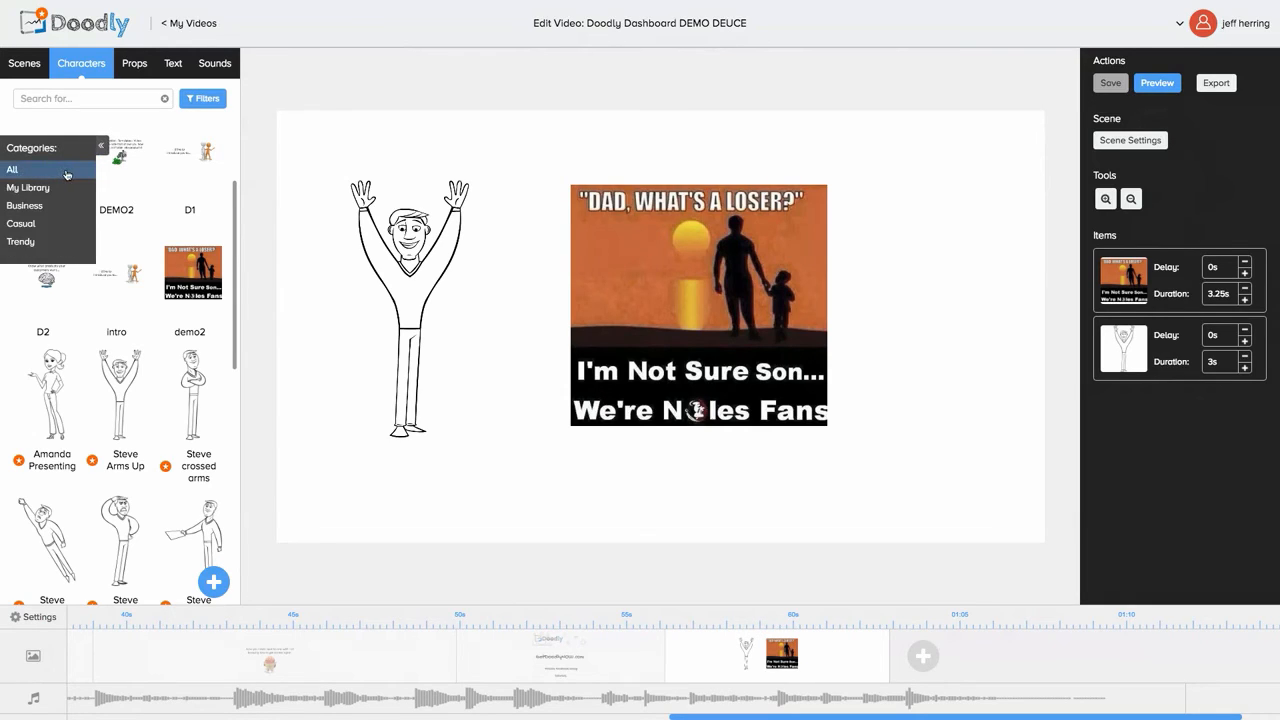
left_click(31, 228)
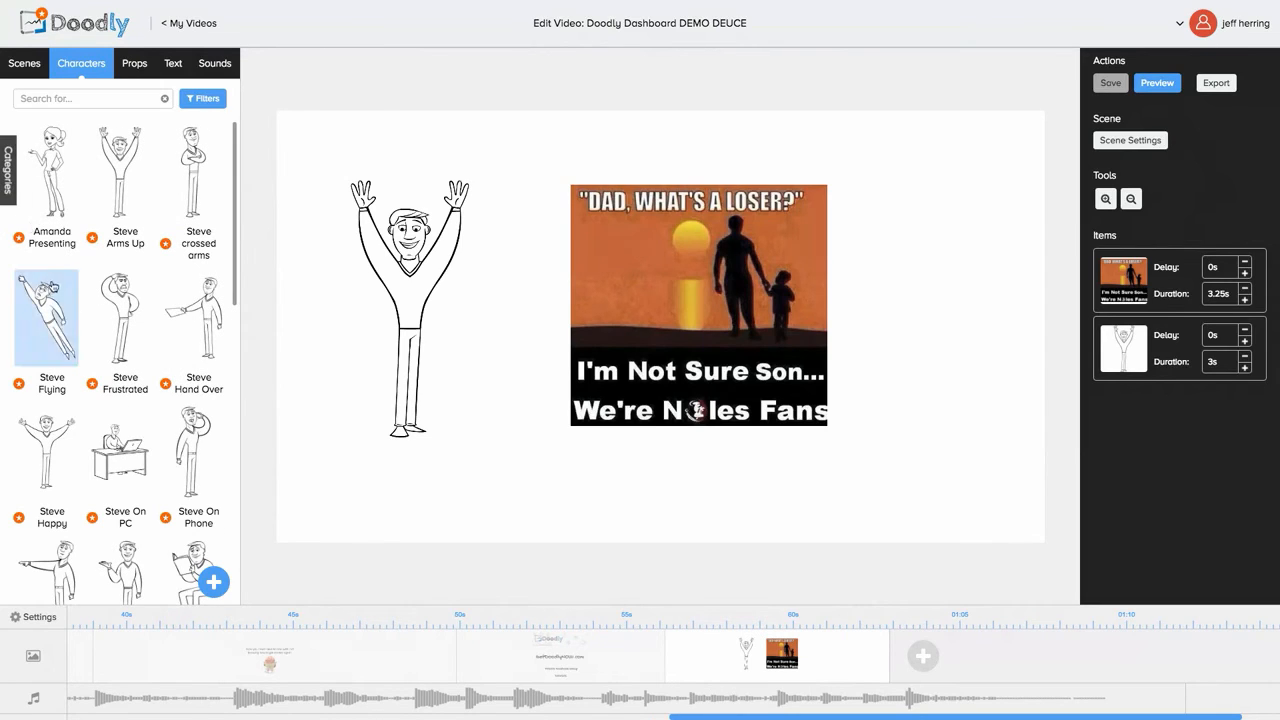
scroll(50, 290, "down", 4)
scroll(53, 290, "up", 2)
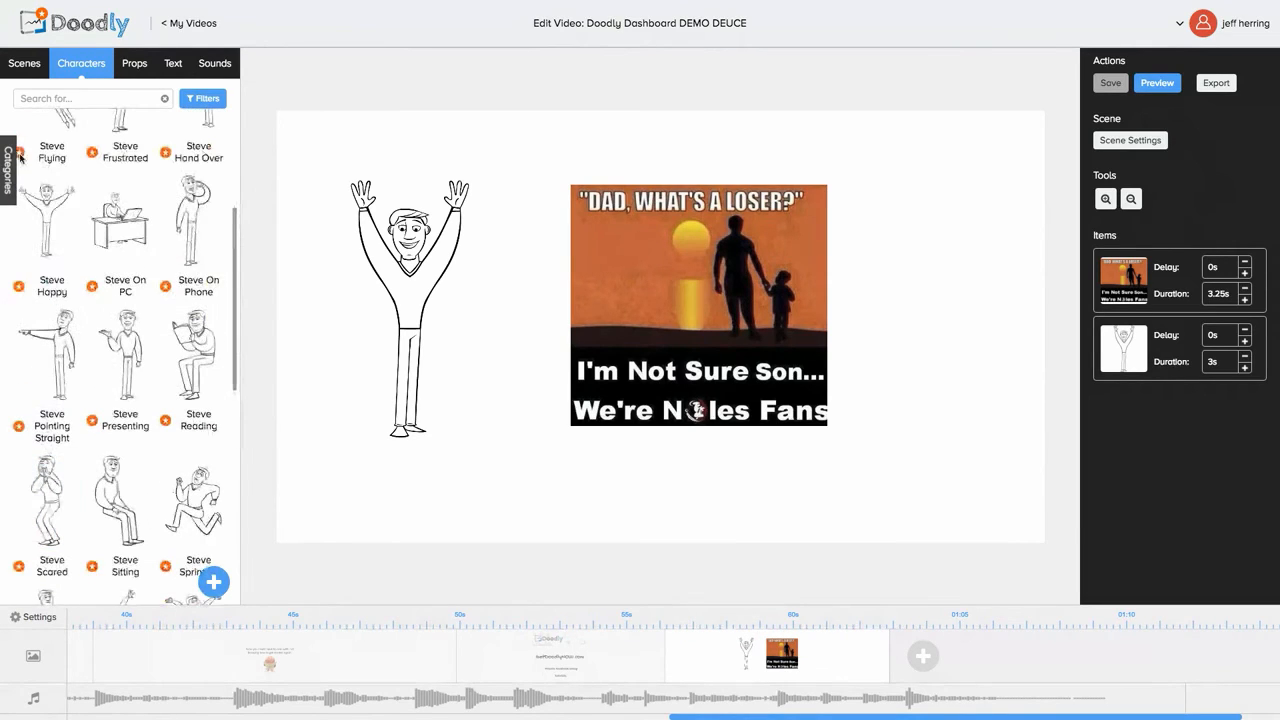
left_click(7, 168)
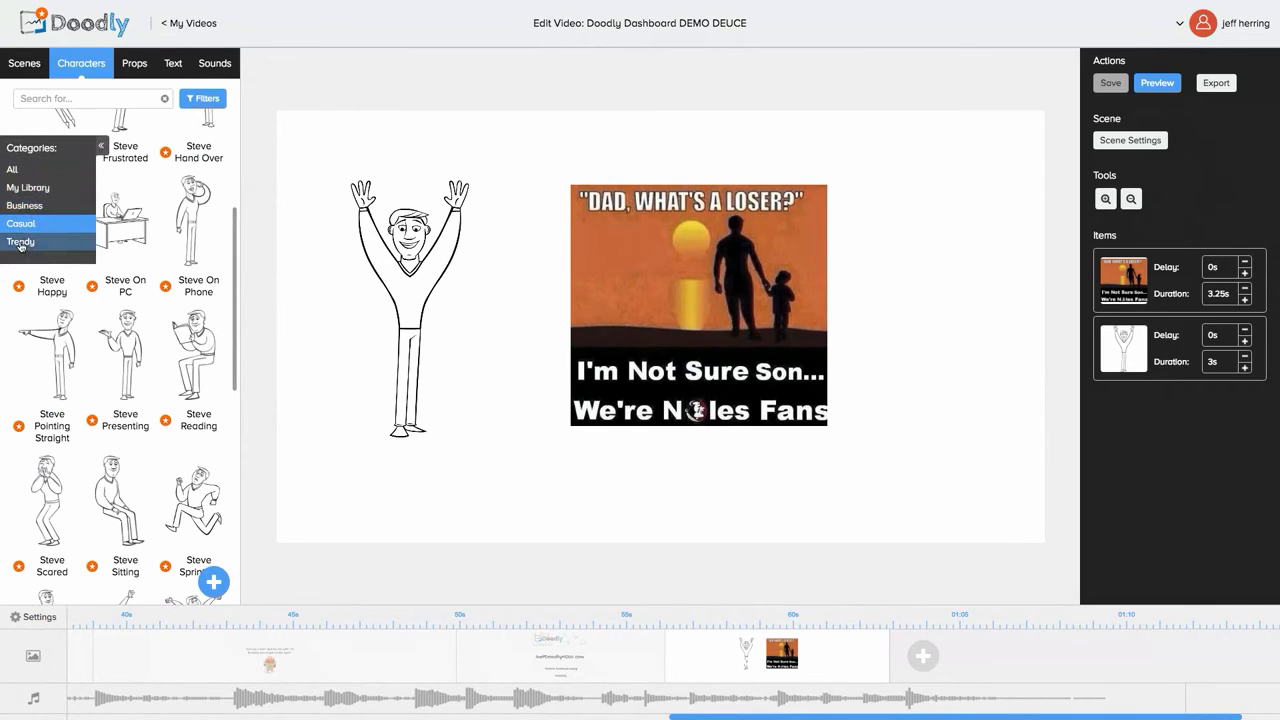
left_click(20, 242)
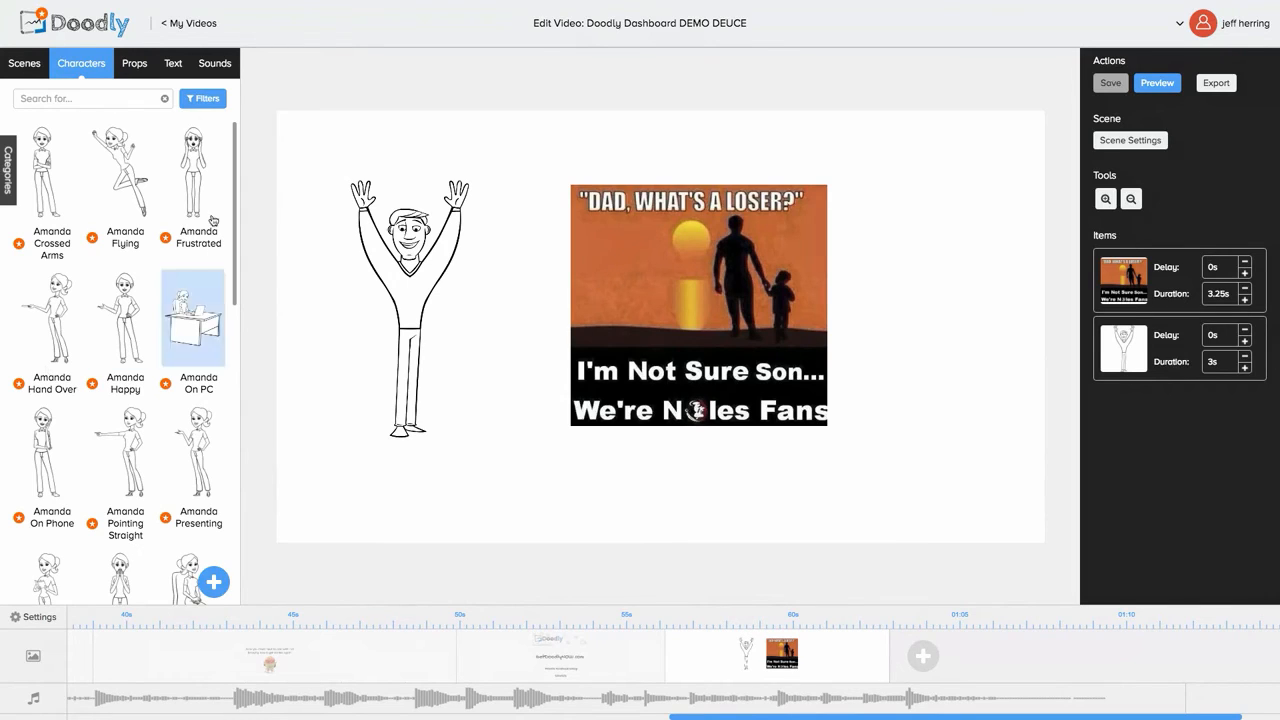
Step: Look at the text and sound libraries, cancelling the add-font and add-sound dialogs
left_click(170, 63)
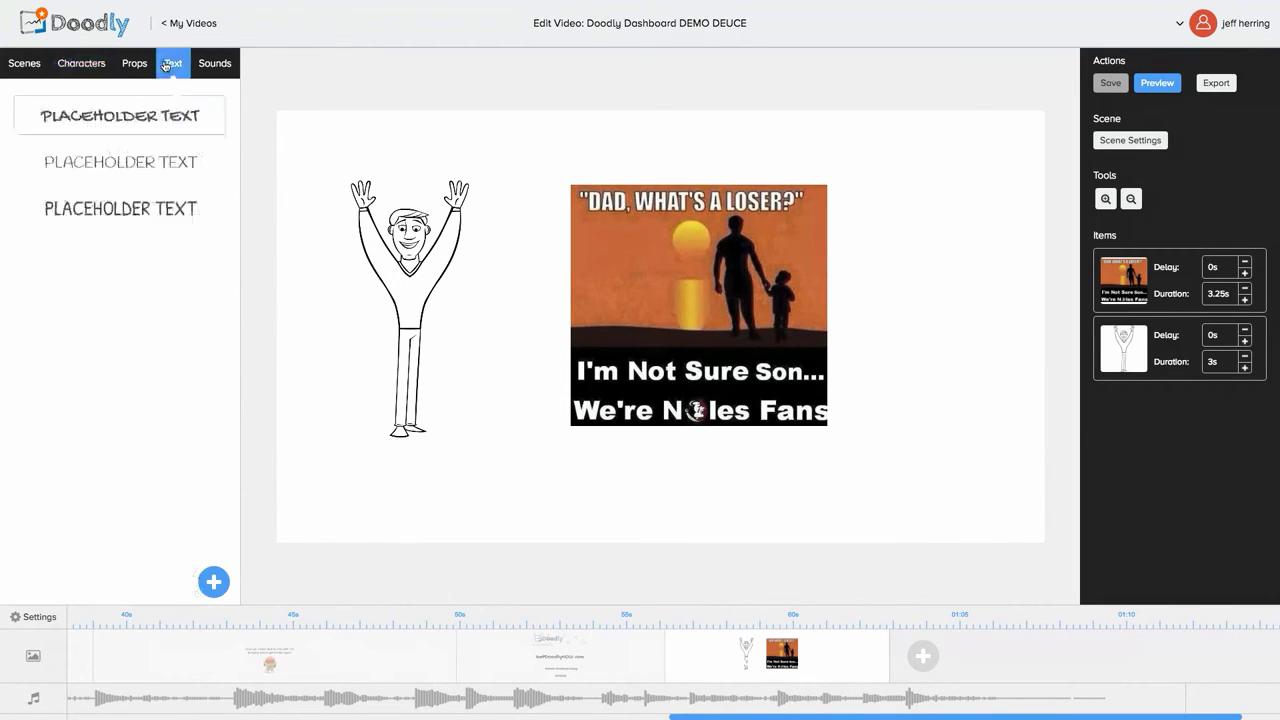
left_click(213, 581)
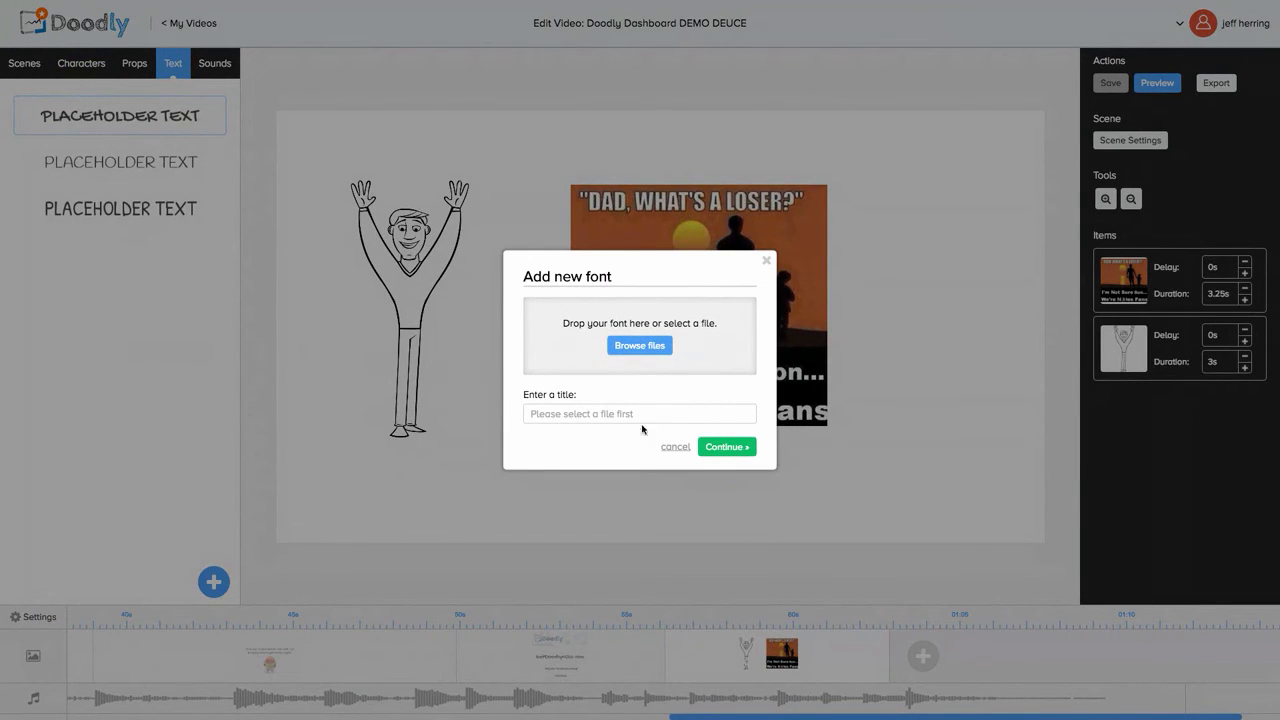
left_click(674, 447)
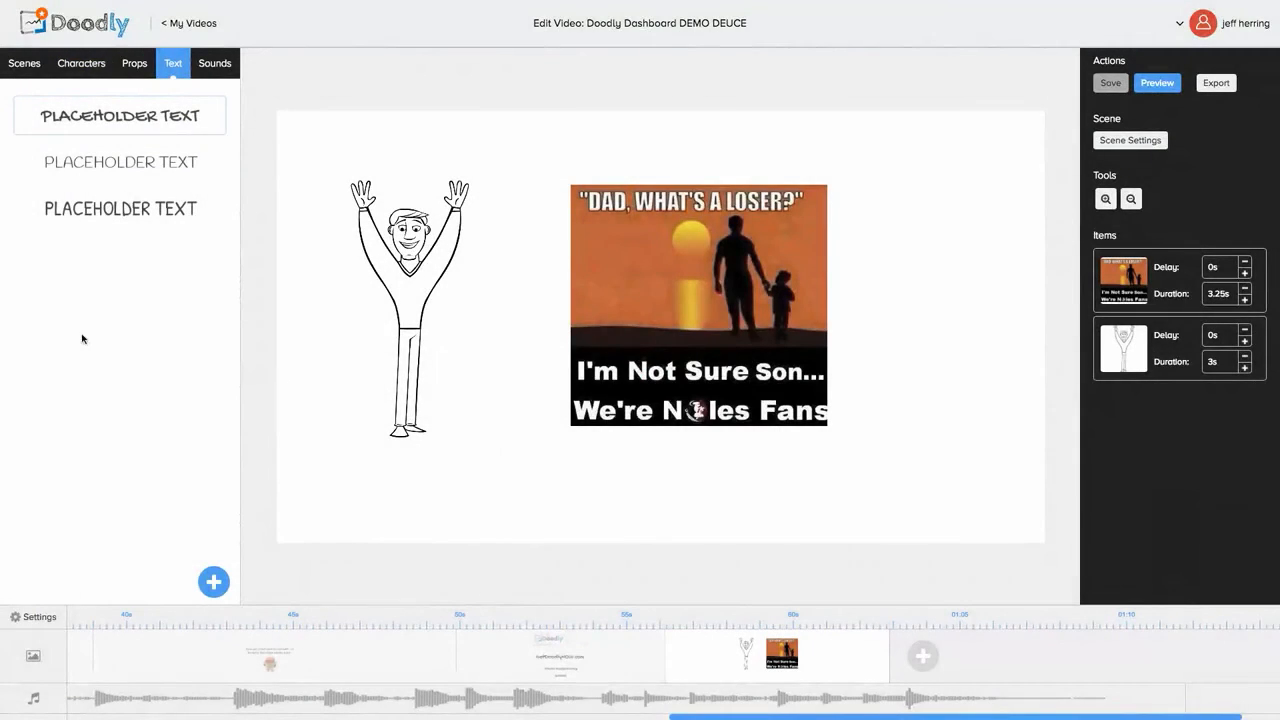
left_click(204, 64)
left_click(213, 581)
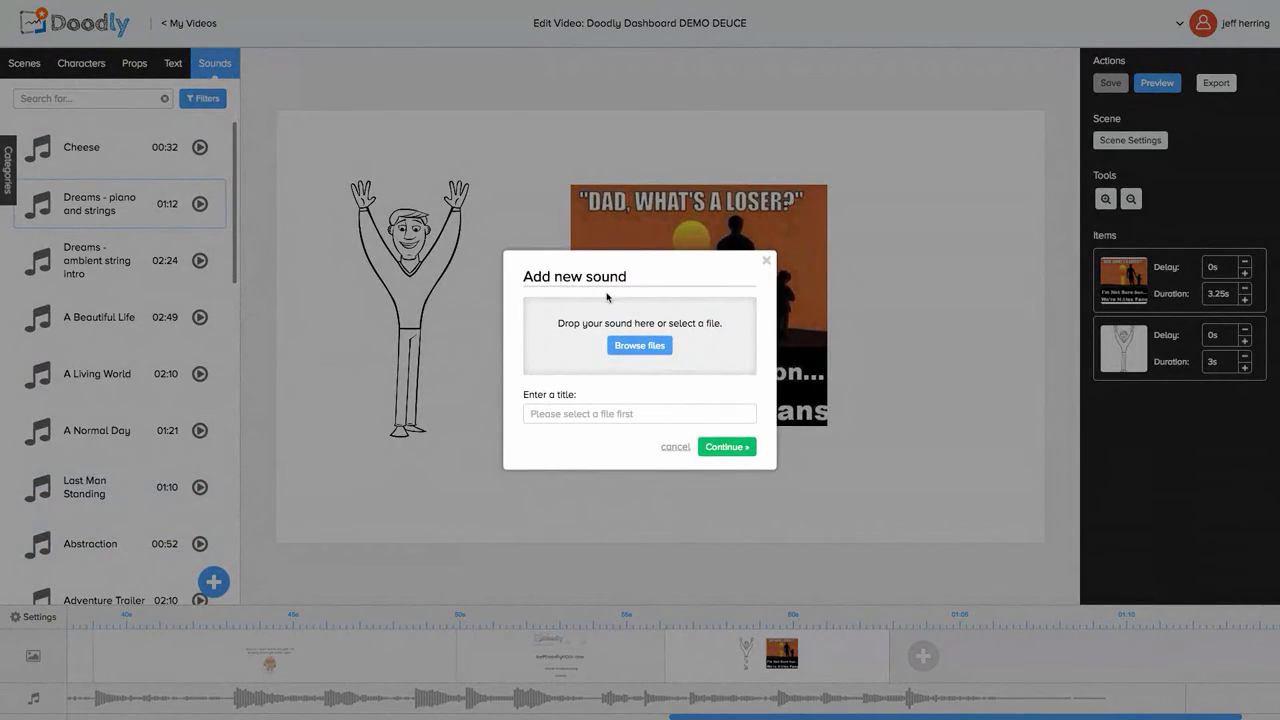
left_click(767, 259)
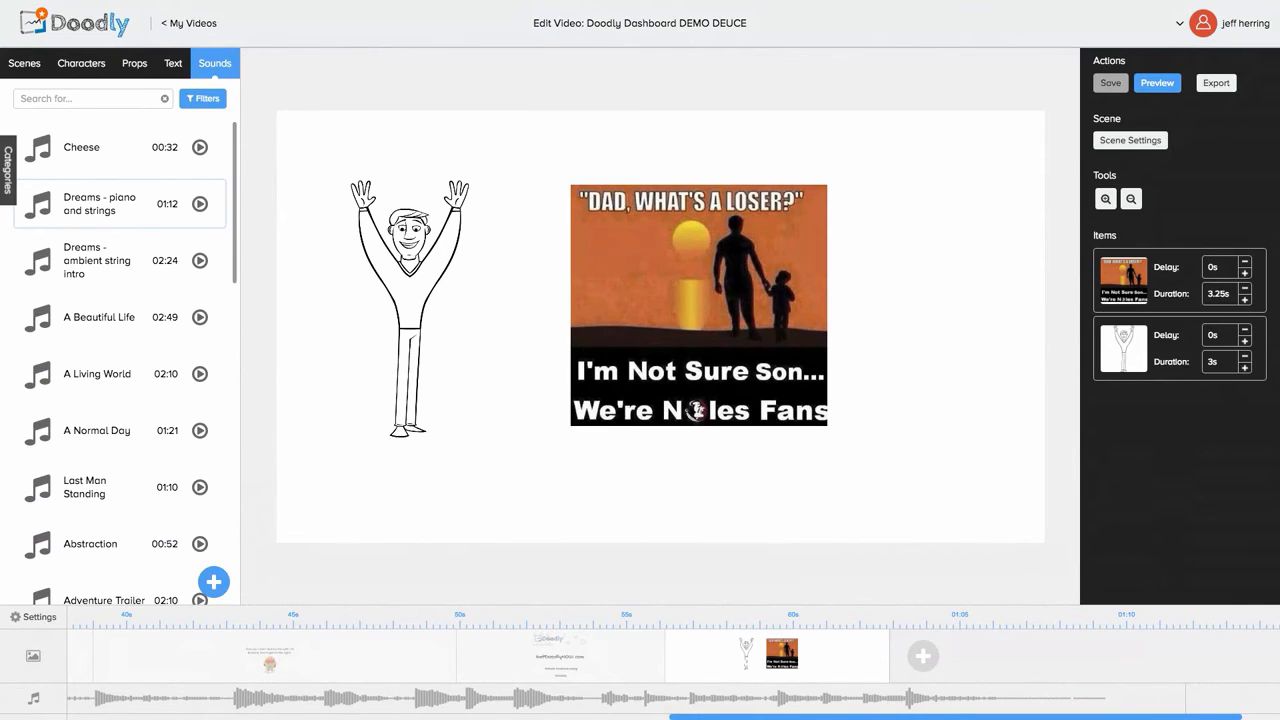
Step: Filter the props library to Animals and scroll through the animal drawings
left_click(138, 66)
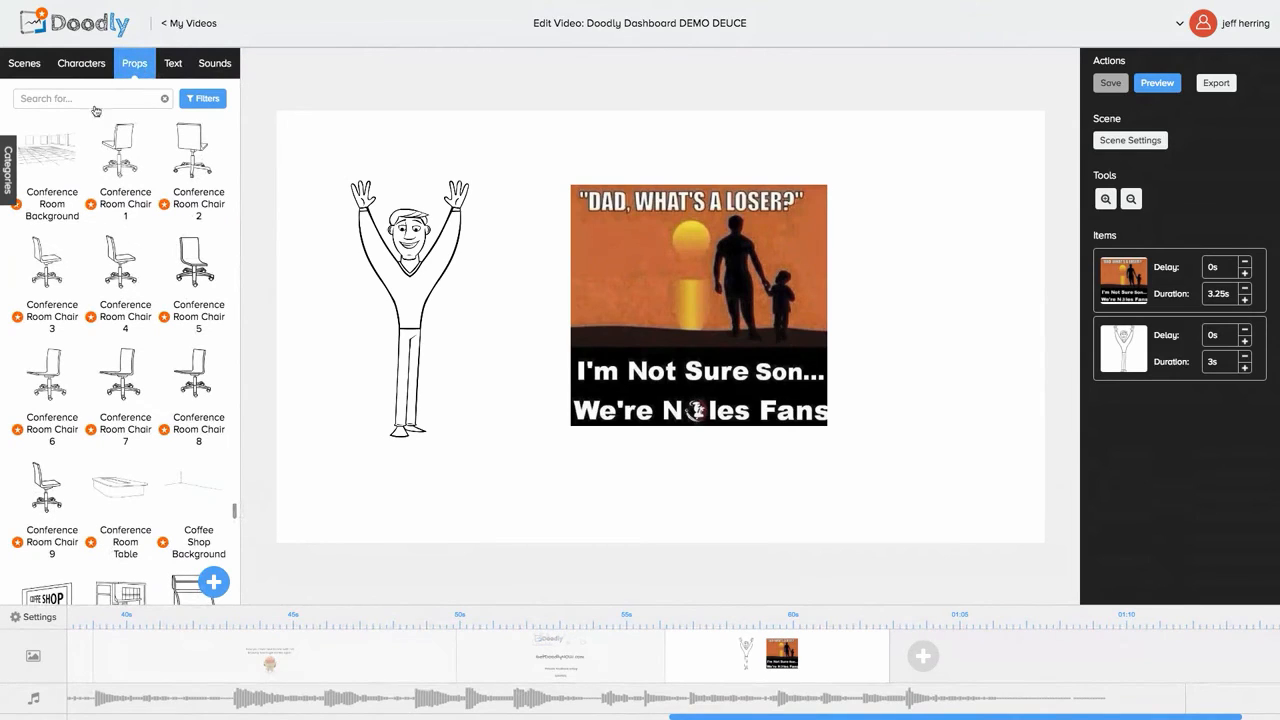
left_click(9, 170)
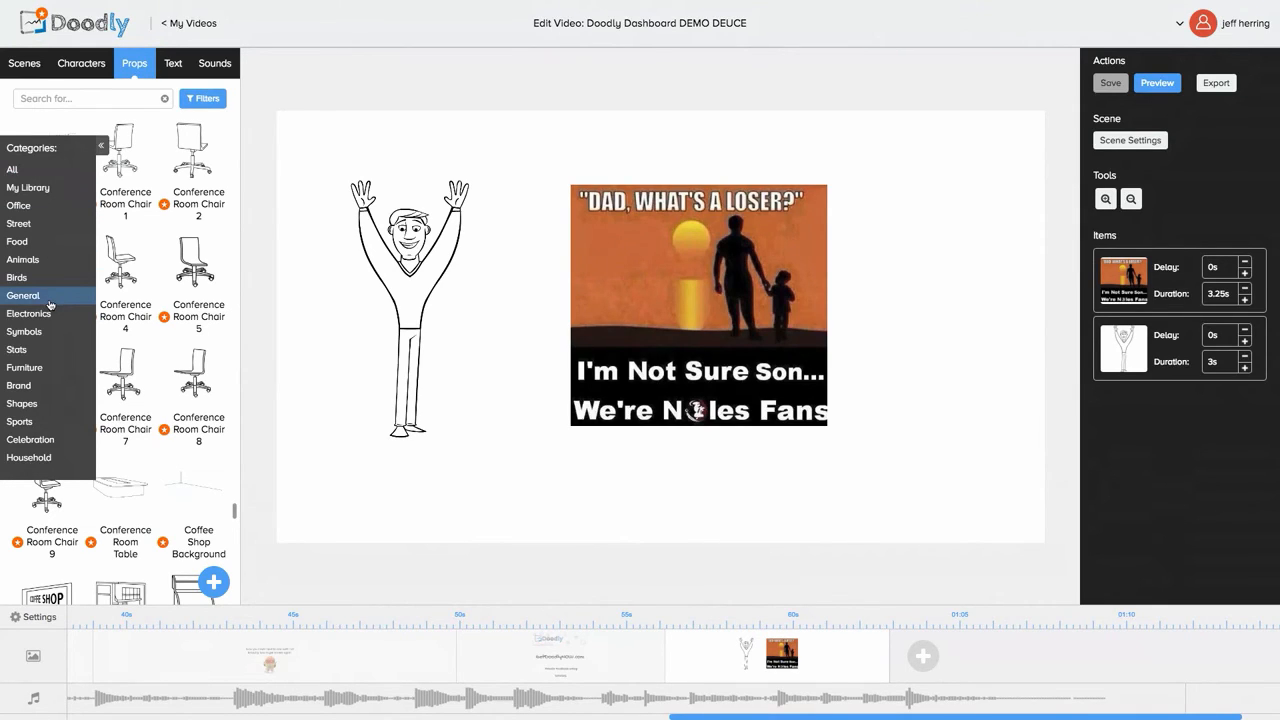
left_click(24, 260)
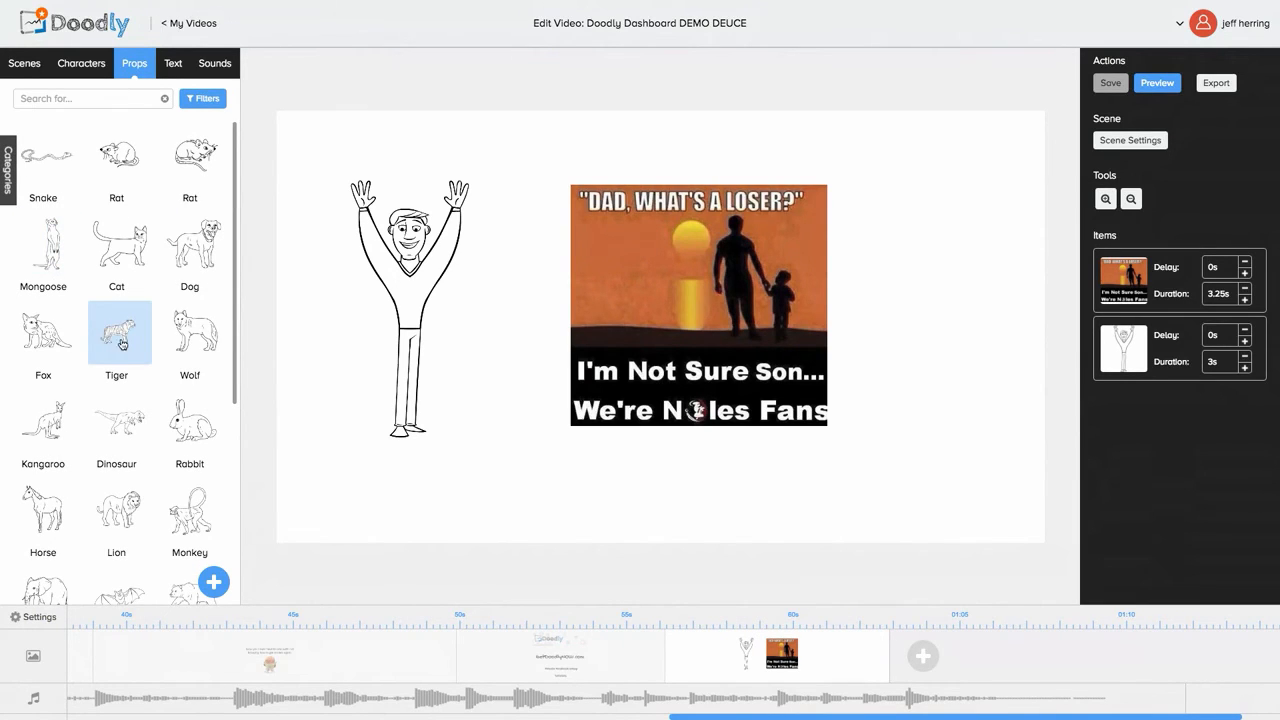
scroll(122, 345, "down", 2)
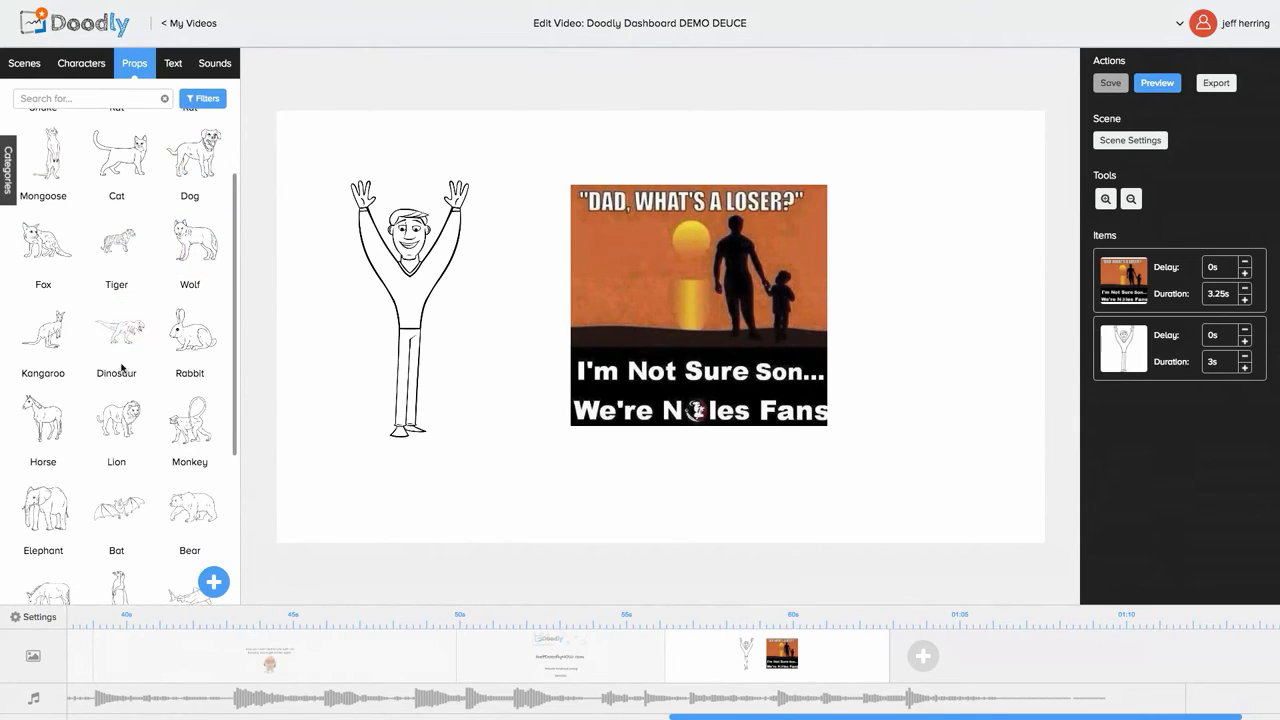
scroll(122, 369, "down", 3)
scroll(121, 369, "down", 2)
scroll(121, 369, "up", 7)
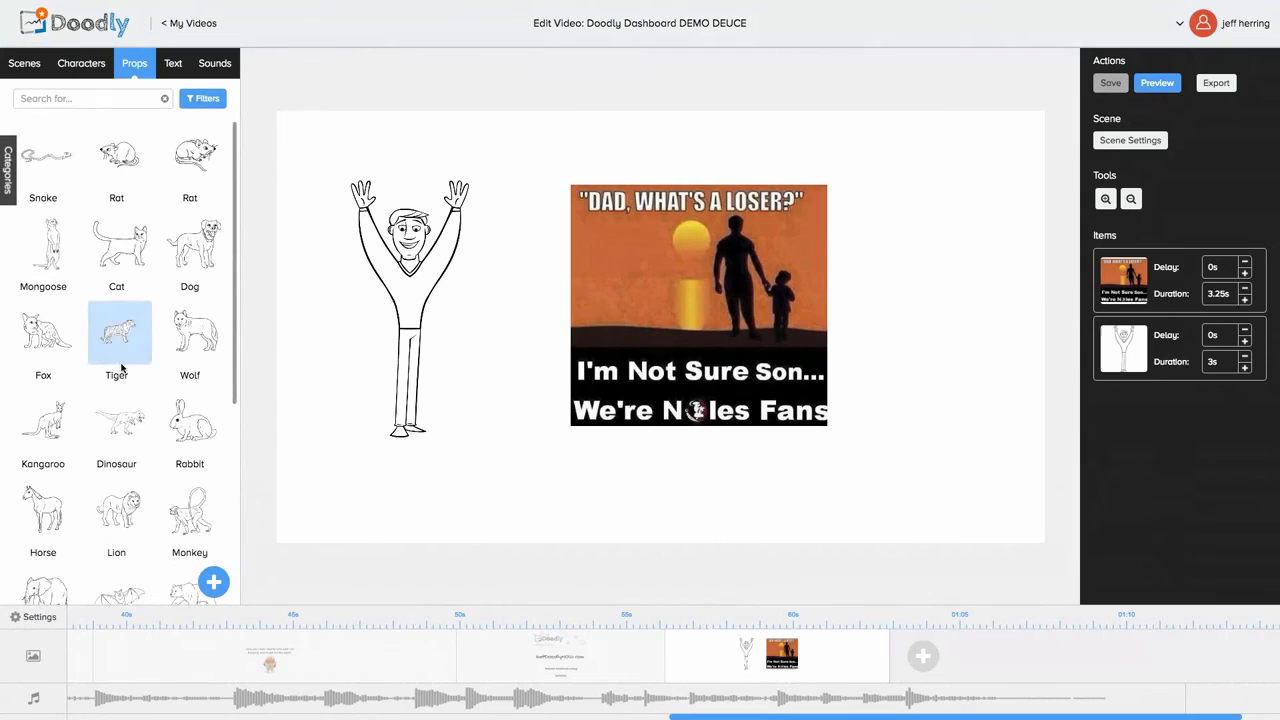
Step: Add the Dog prop flipped to face left, and move the meme image to the lower left
left_click(200, 256)
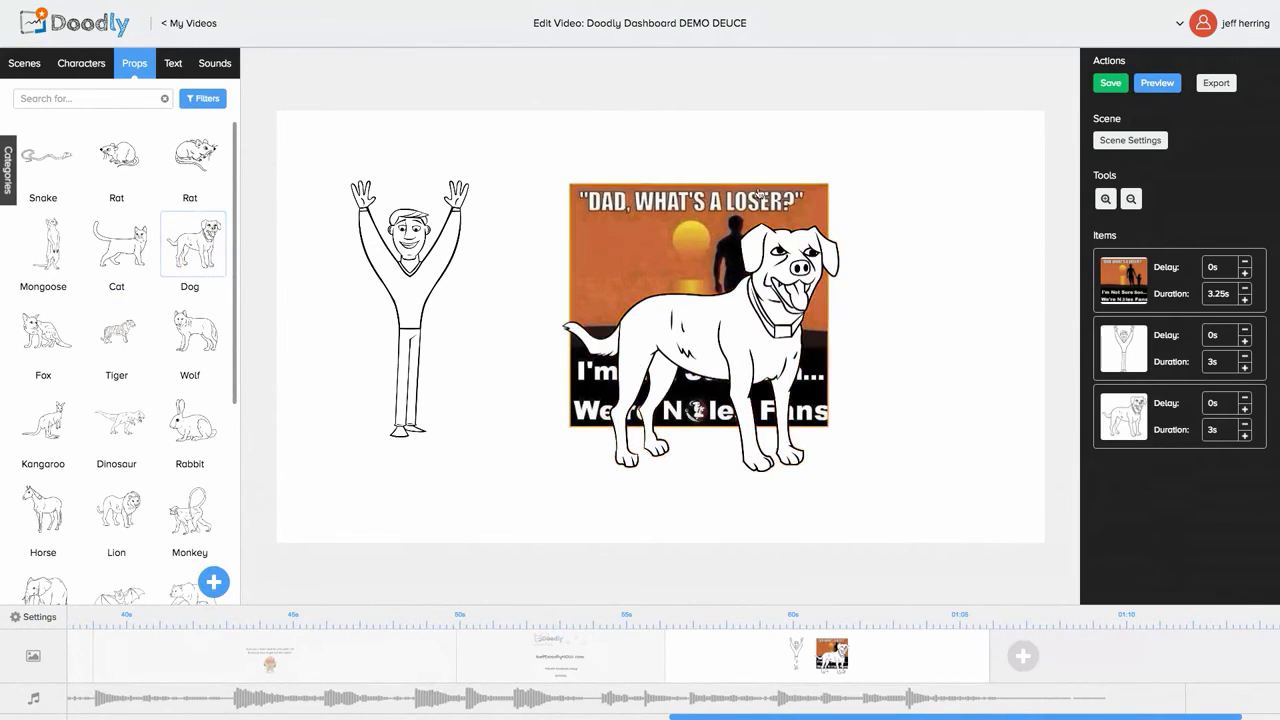
left_click(764, 236)
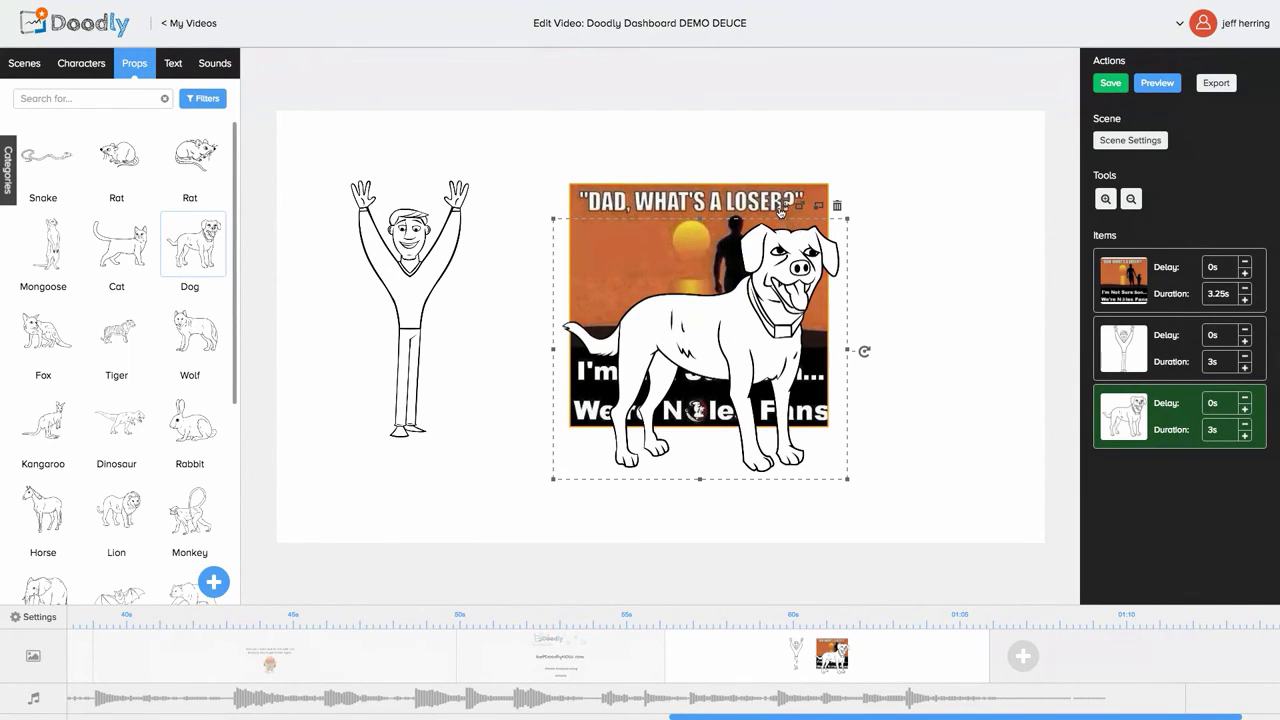
left_click(781, 208)
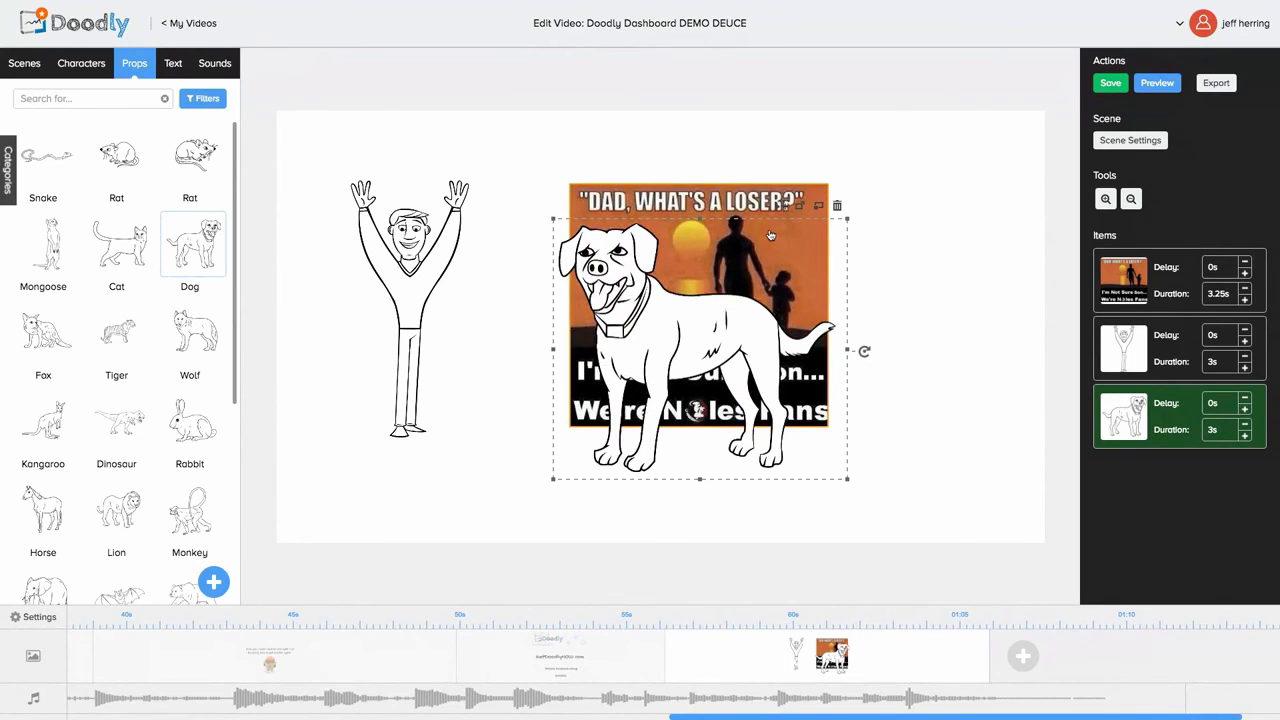
left_click_drag(772, 234, 478, 413)
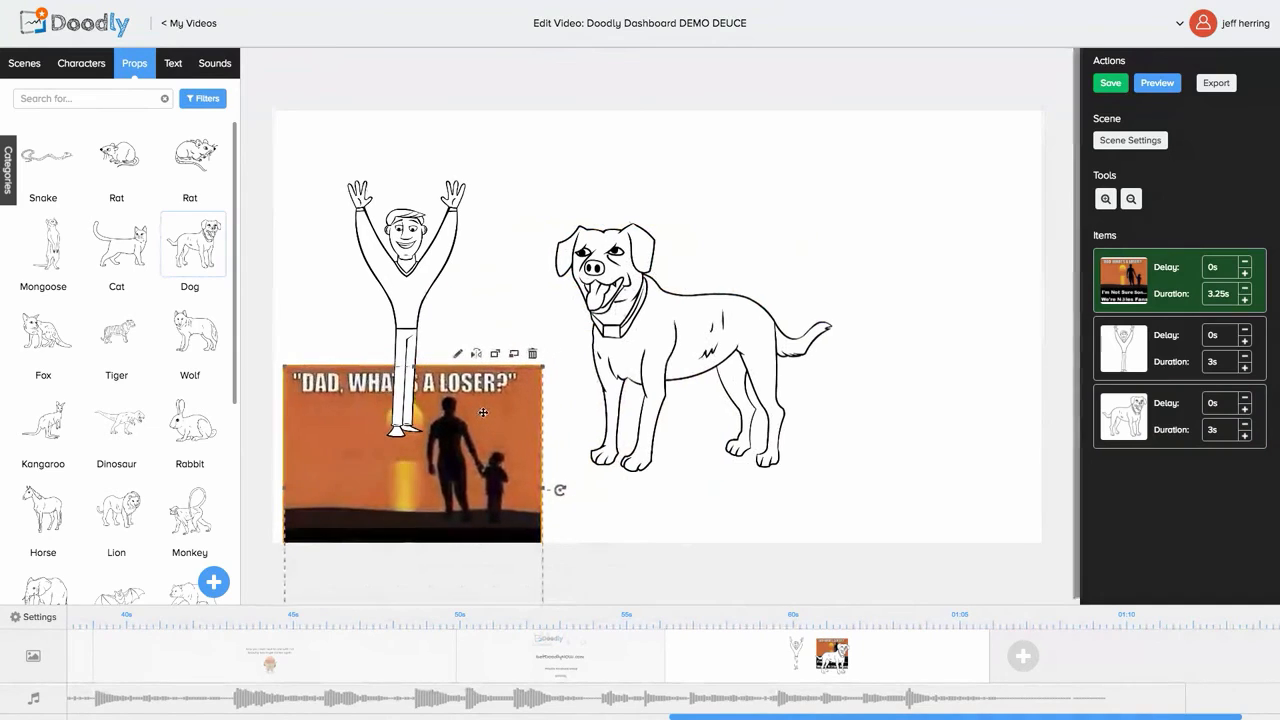
Step: Leave the dog facing left, then open the Doodly logo scene with GetDoodlyNOW.com
left_click(668, 314)
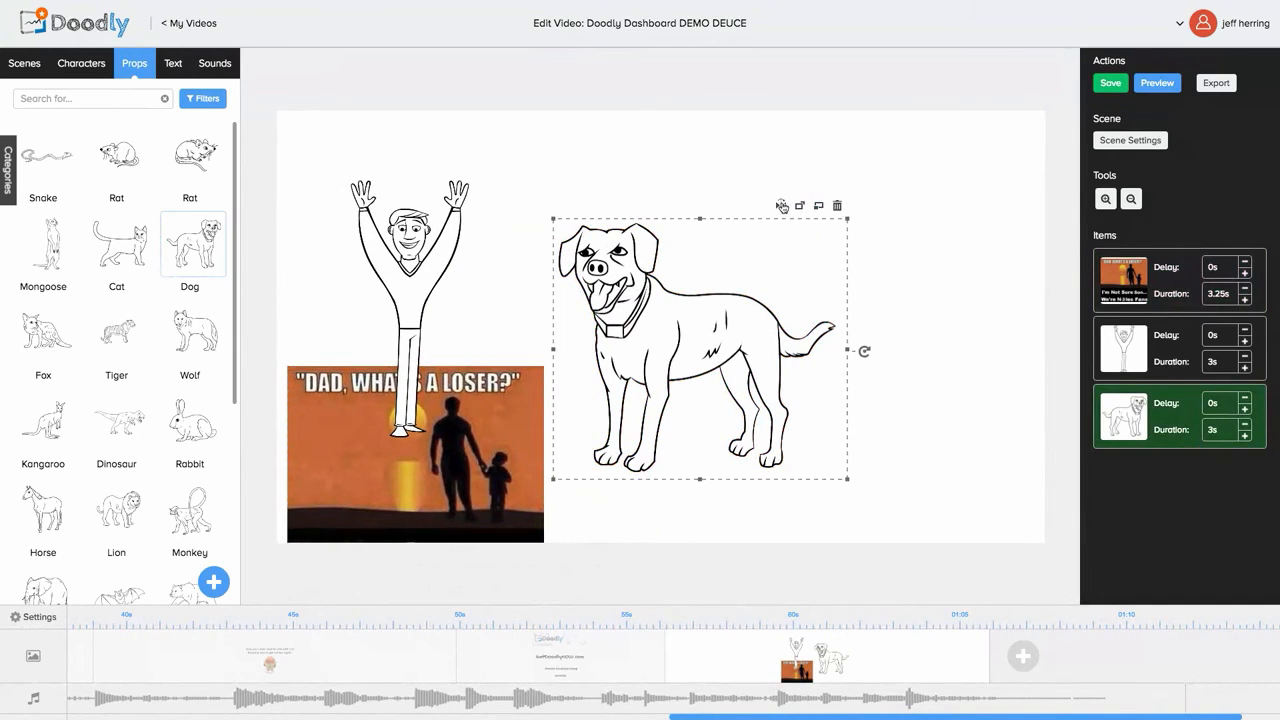
left_click(782, 206)
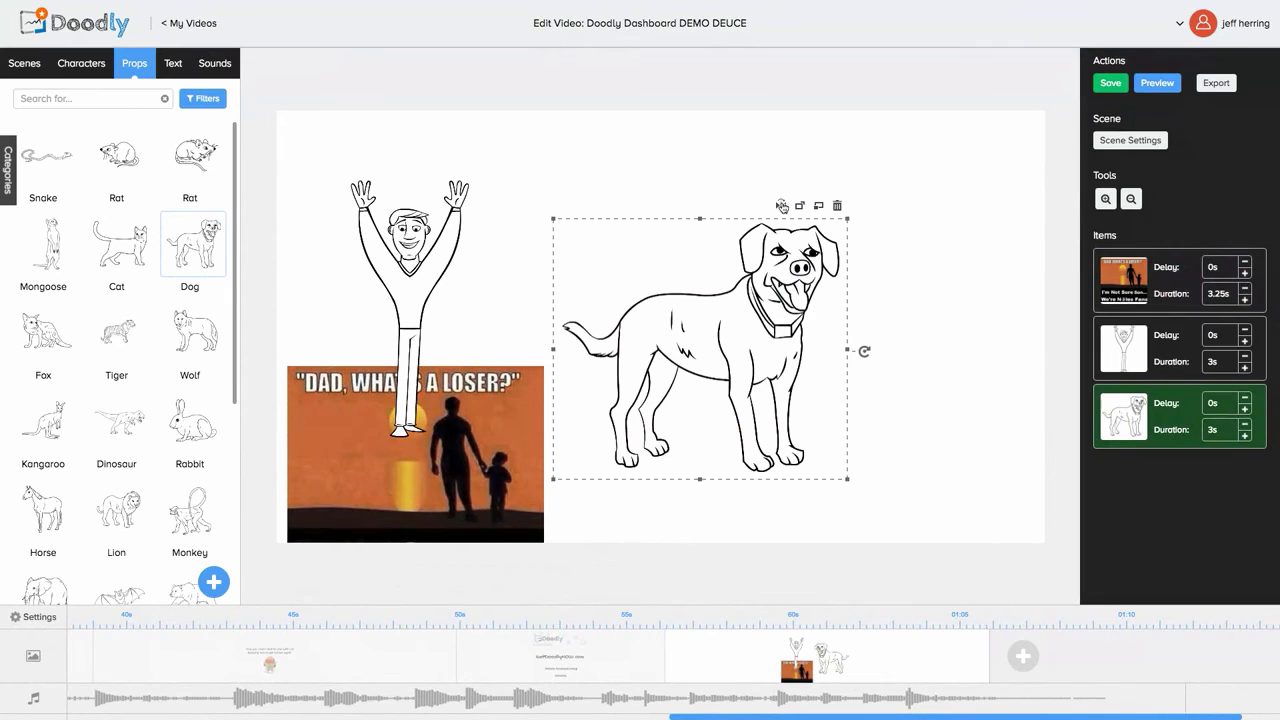
left_click(782, 206)
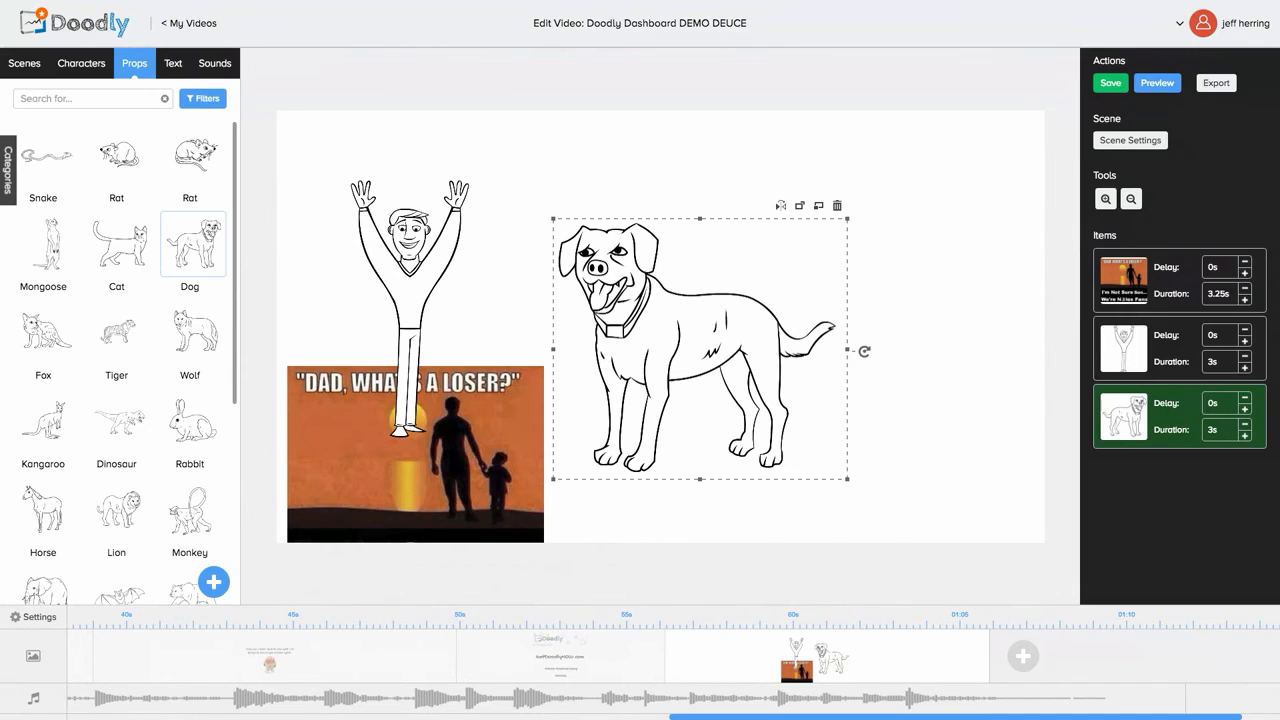
left_click(568, 654)
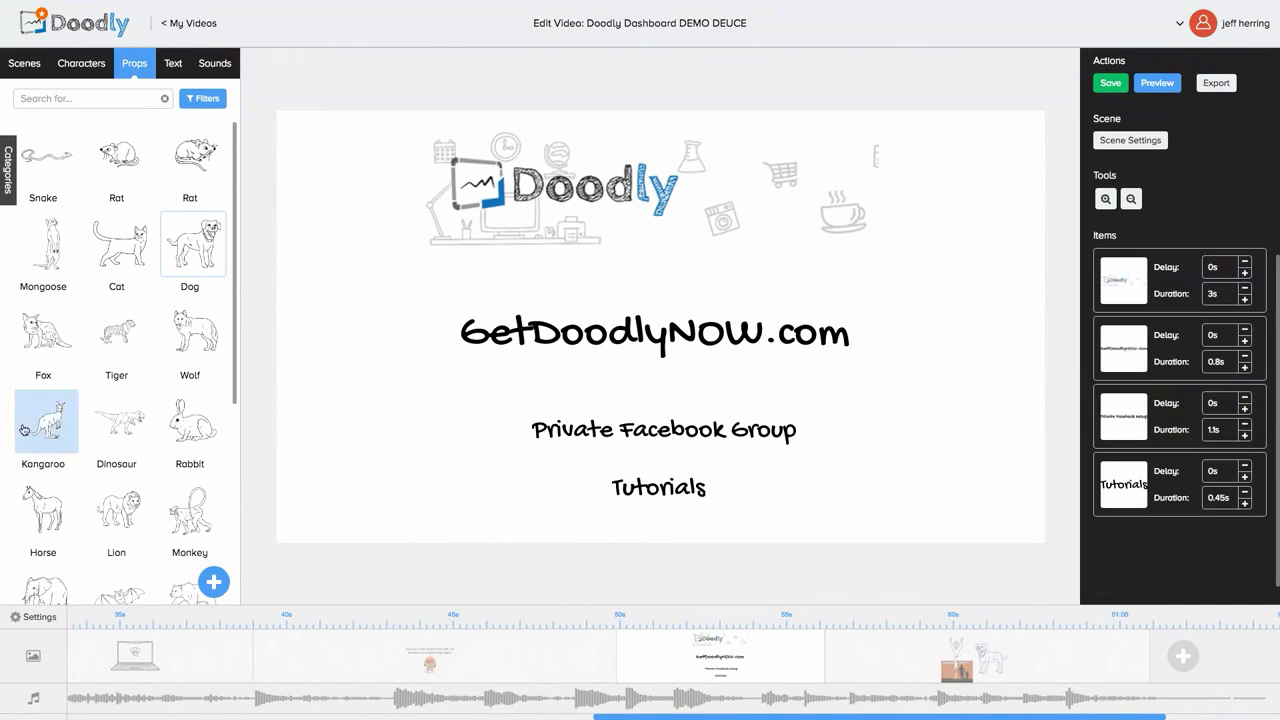
left_click(24, 63)
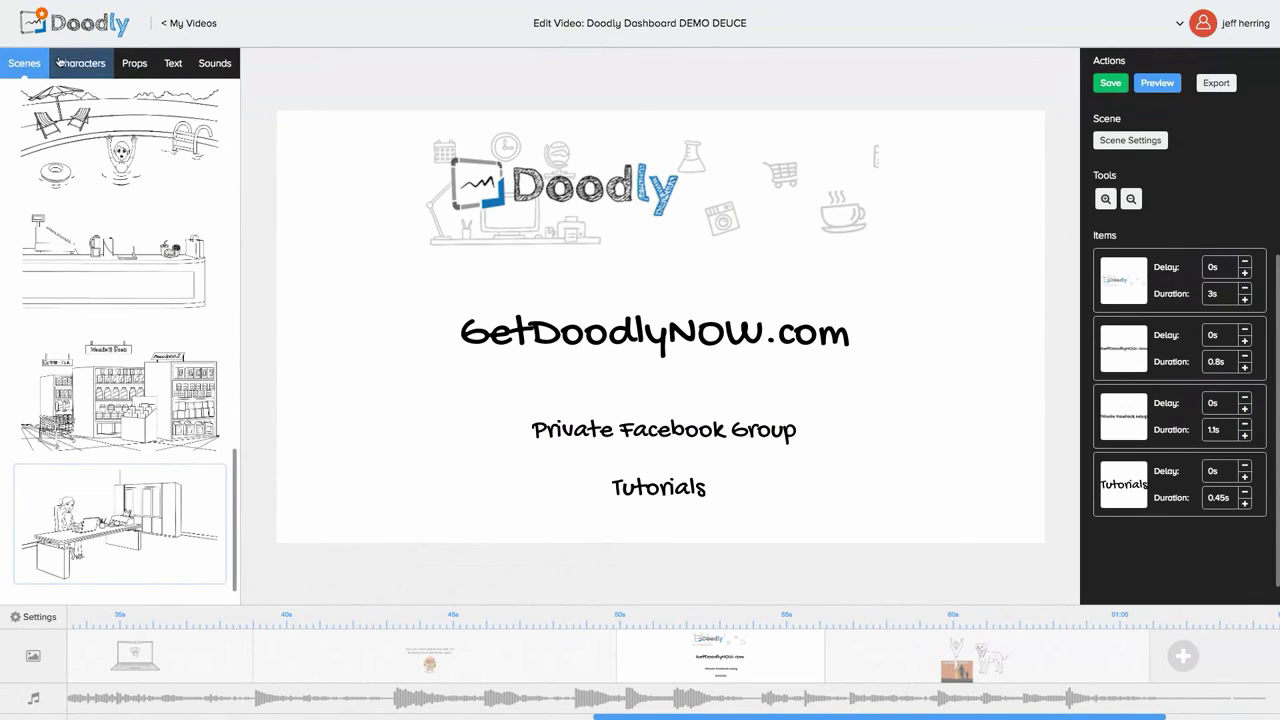
left_click(91, 64)
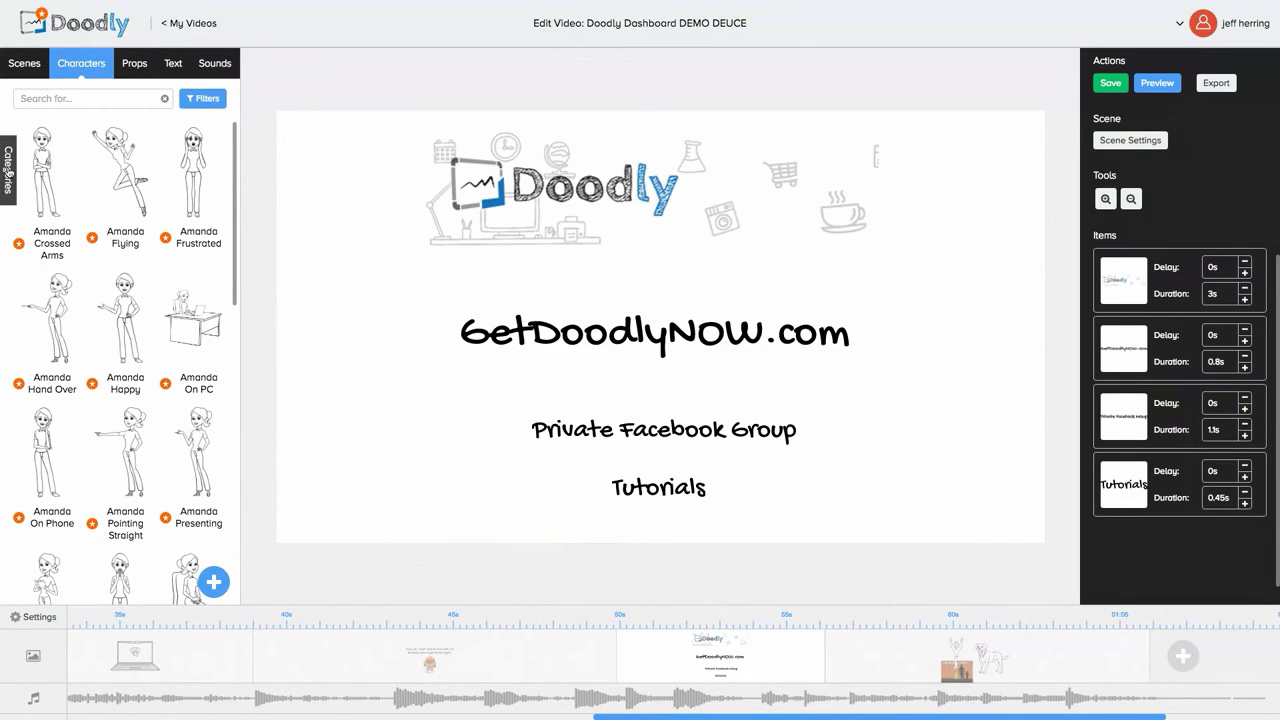
left_click(9, 172)
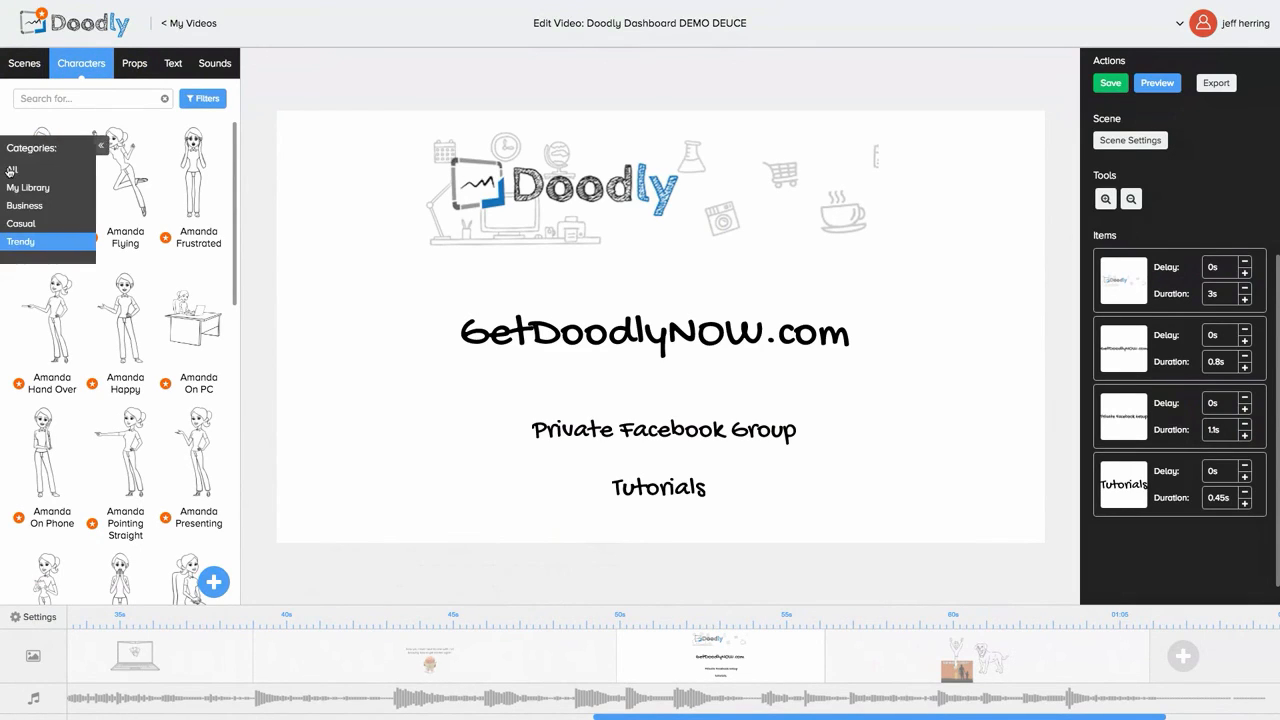
left_click(141, 66)
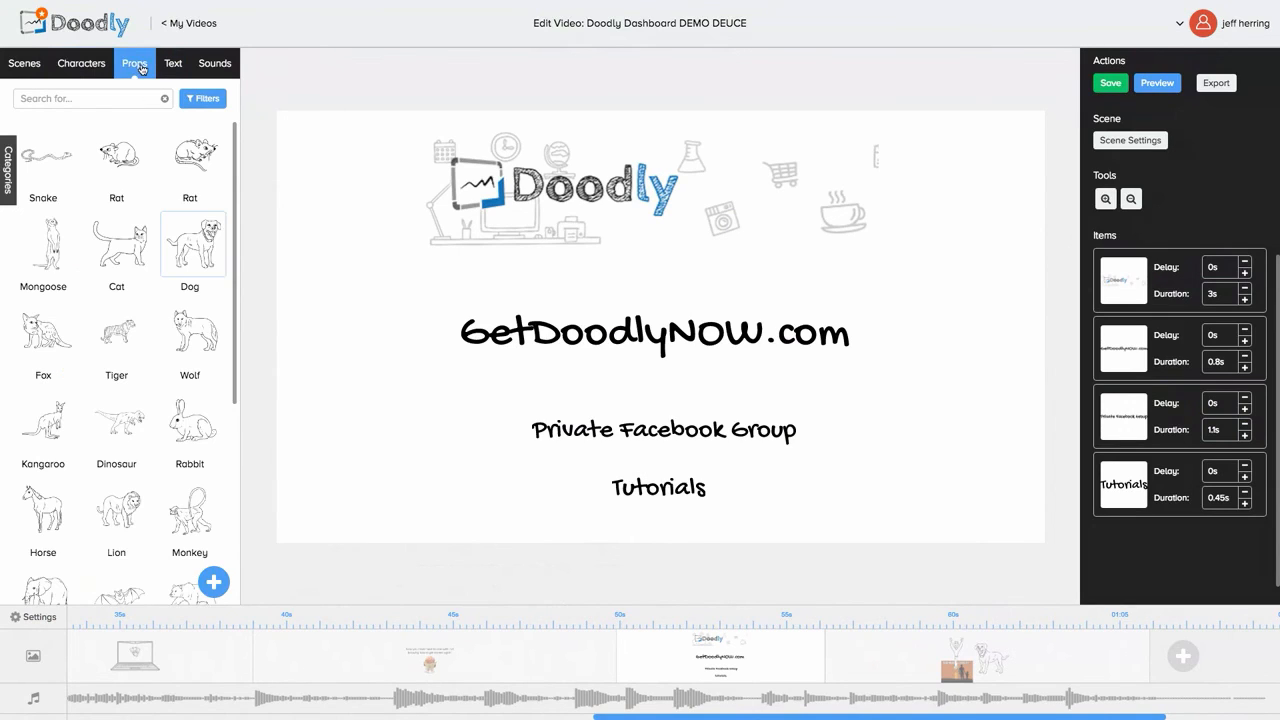
left_click(10, 178)
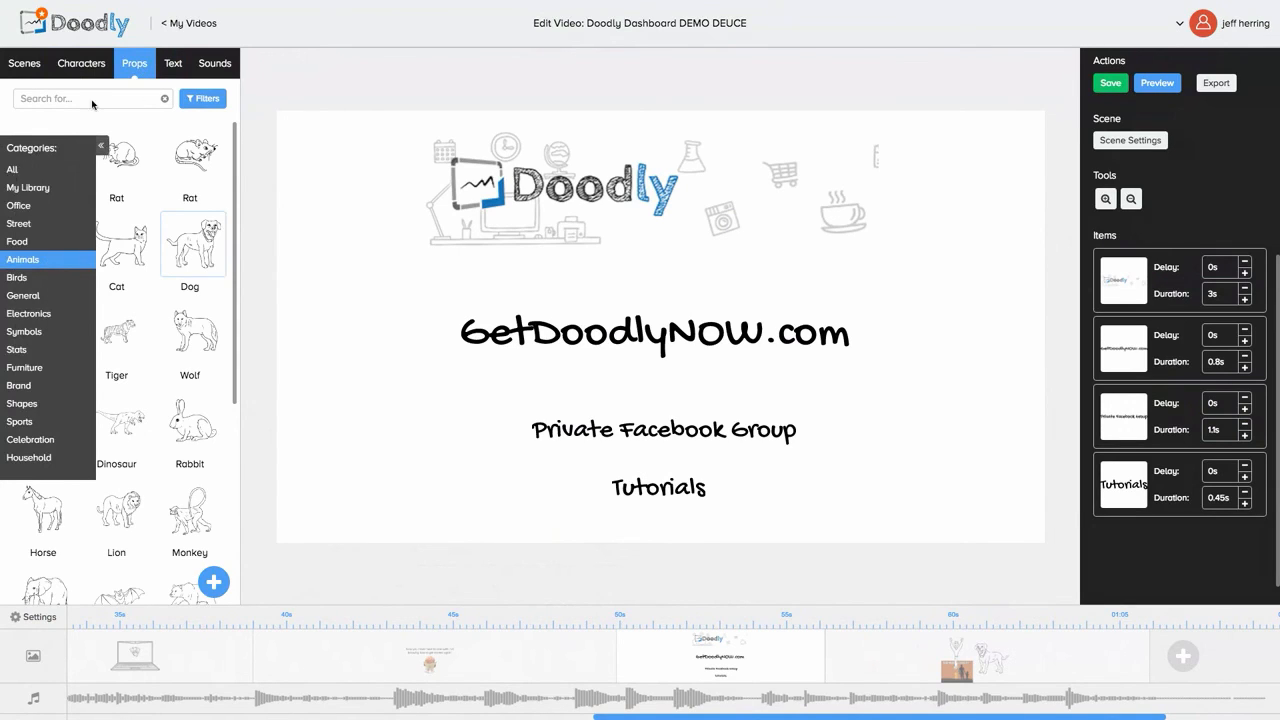
left_click(167, 66)
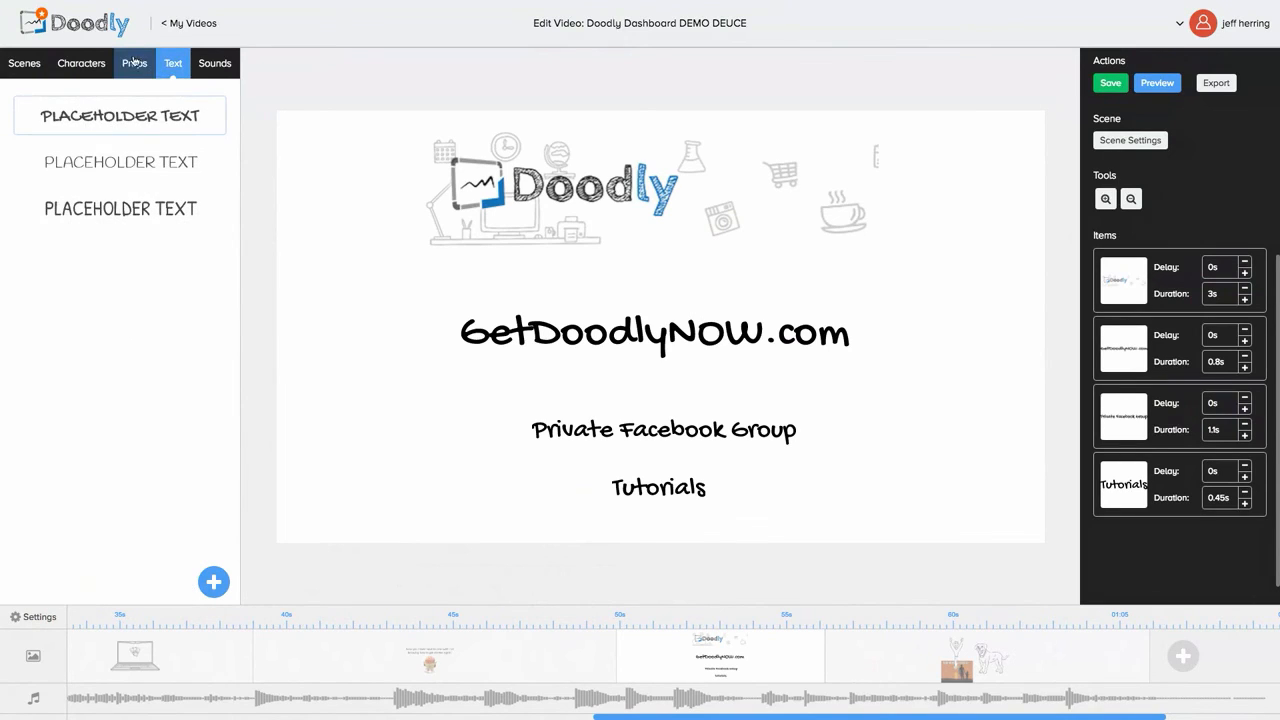
left_click(135, 63)
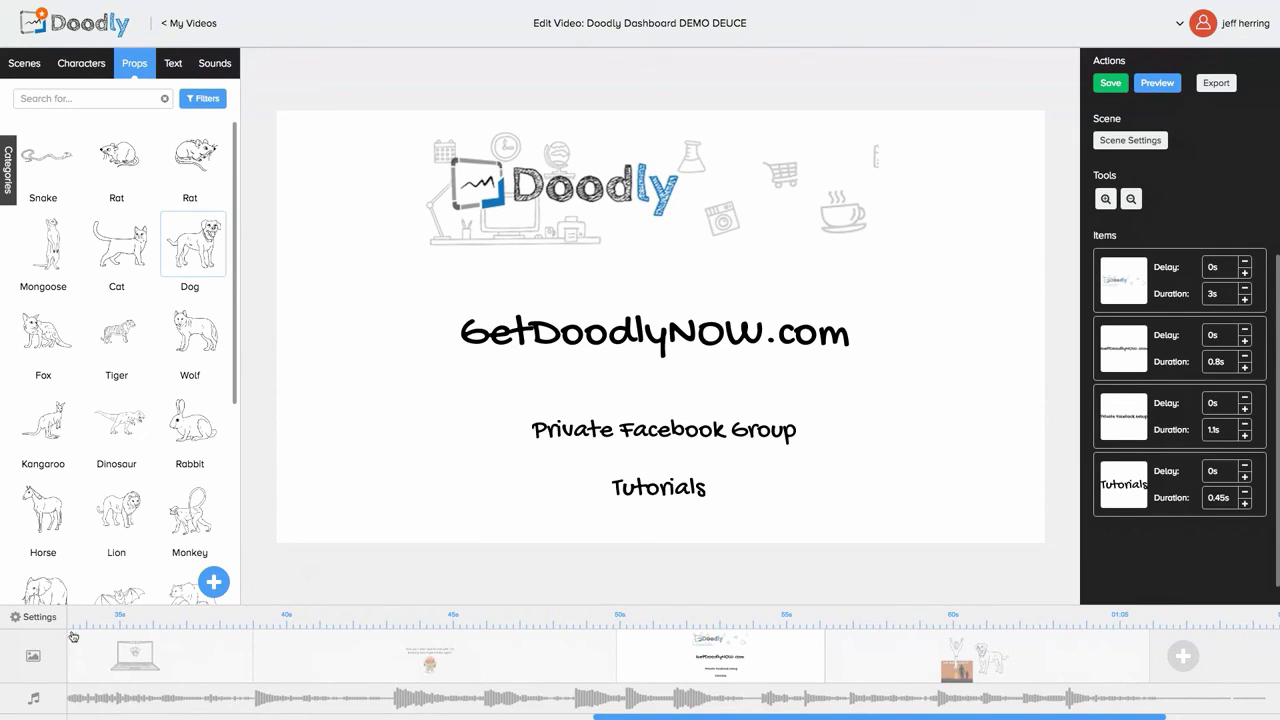
left_click(29, 619)
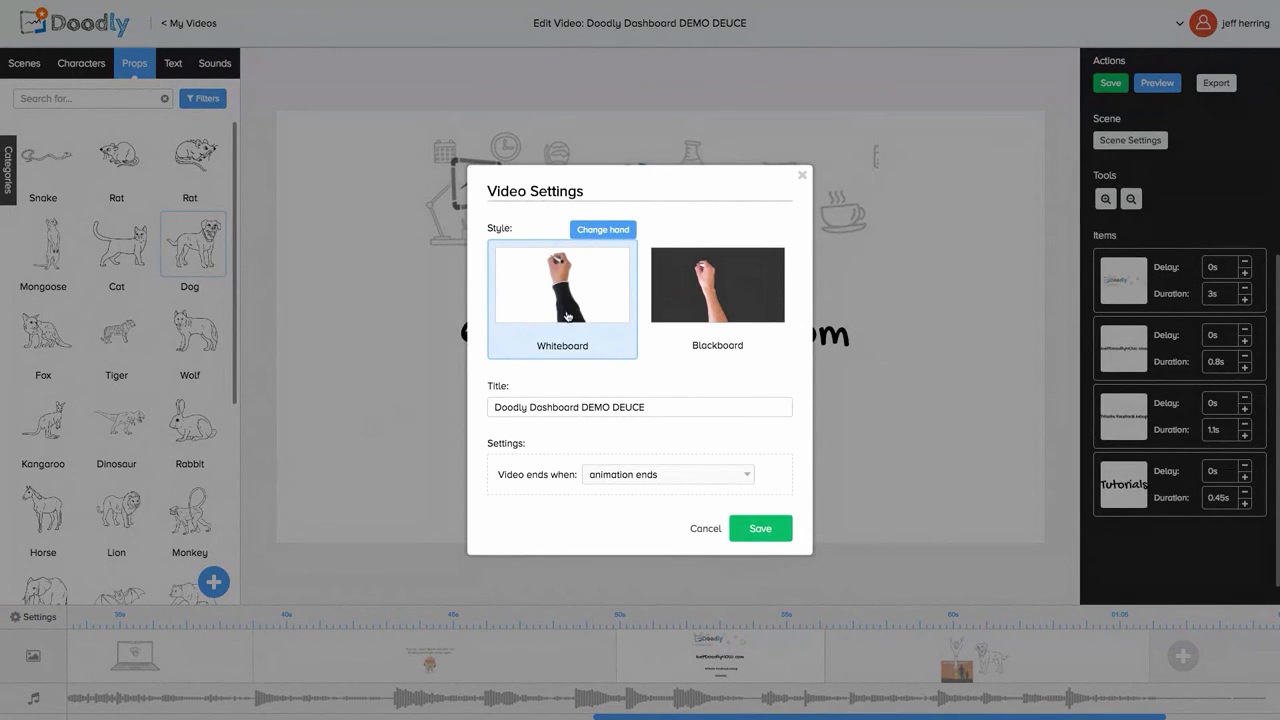
left_click(604, 228)
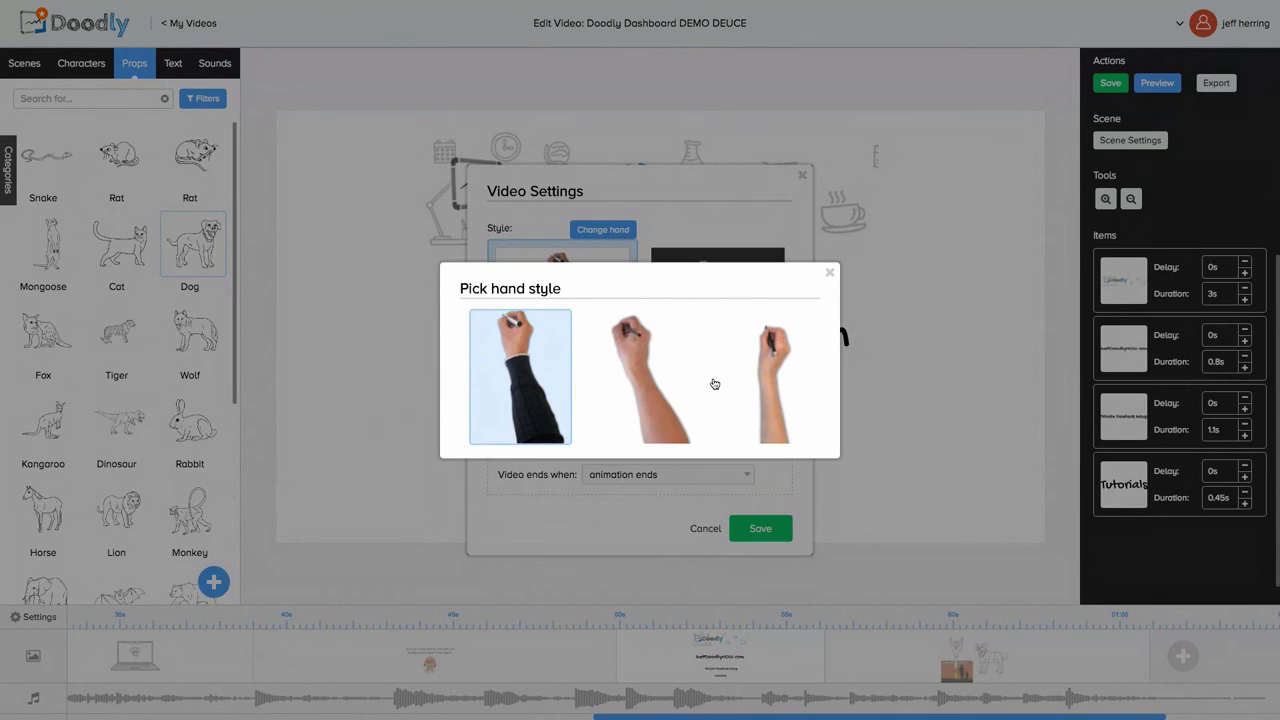
left_click(828, 275)
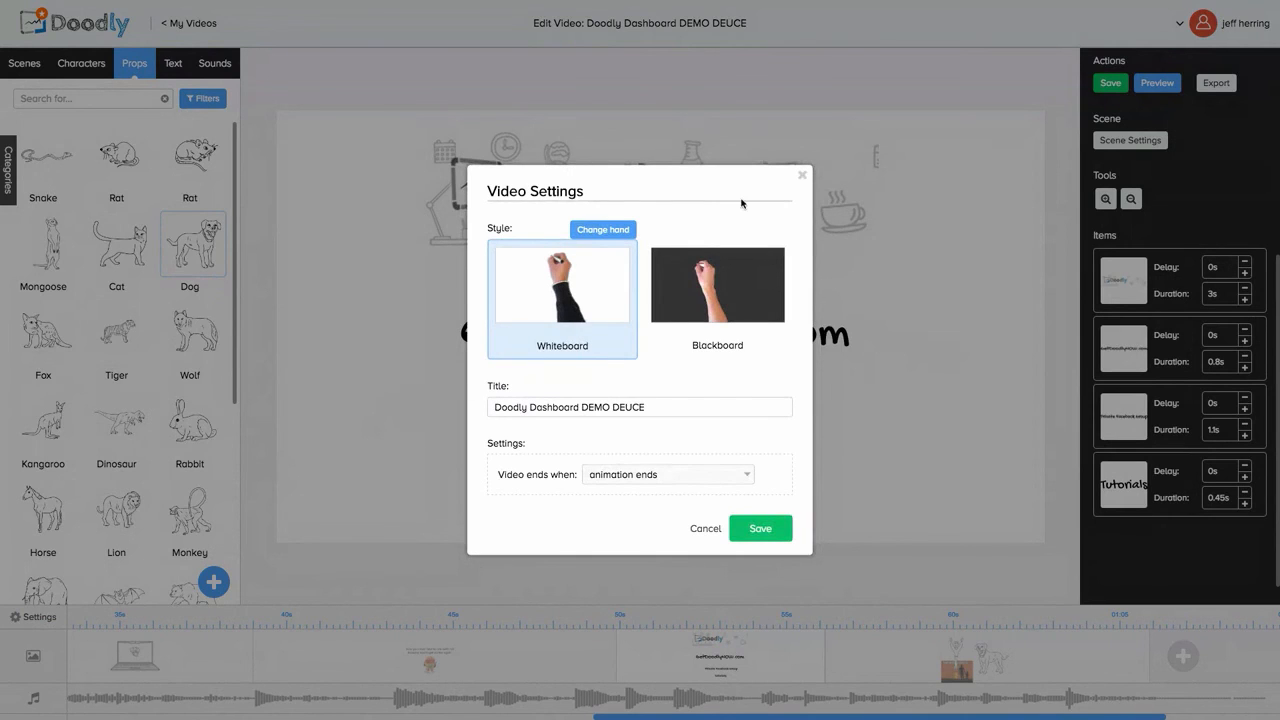
left_click(802, 175)
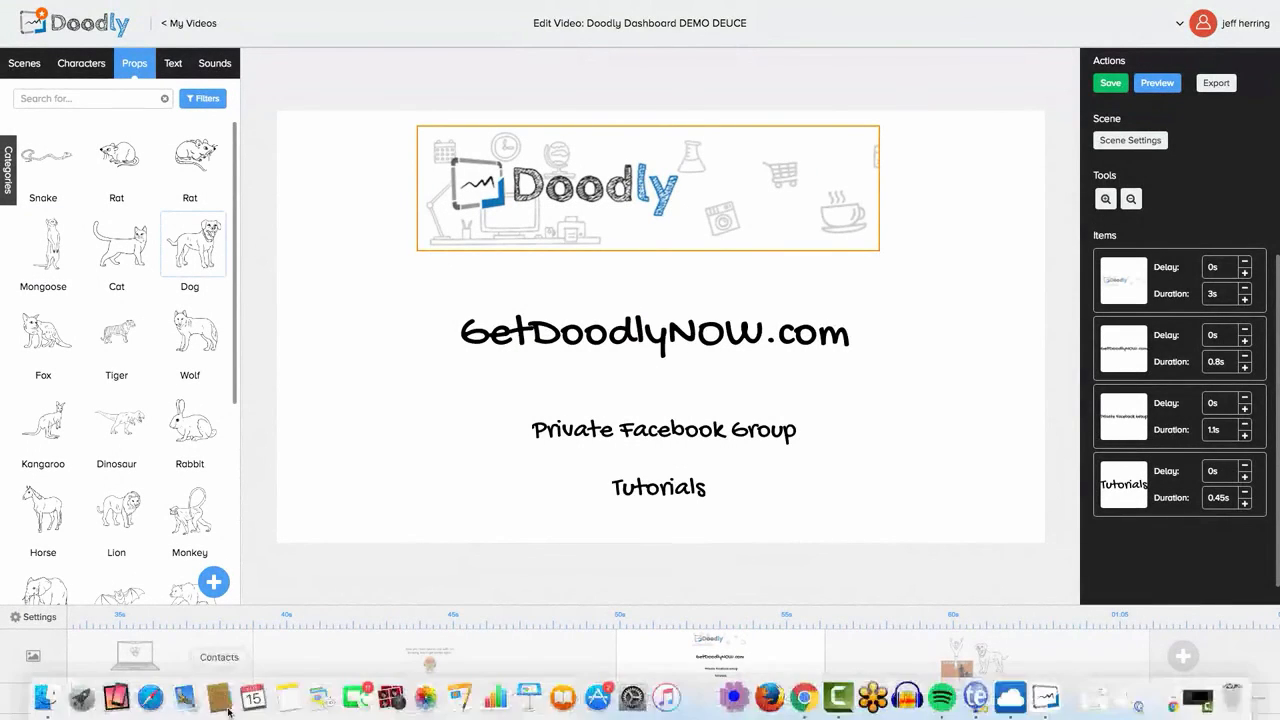
left_click(35, 619)
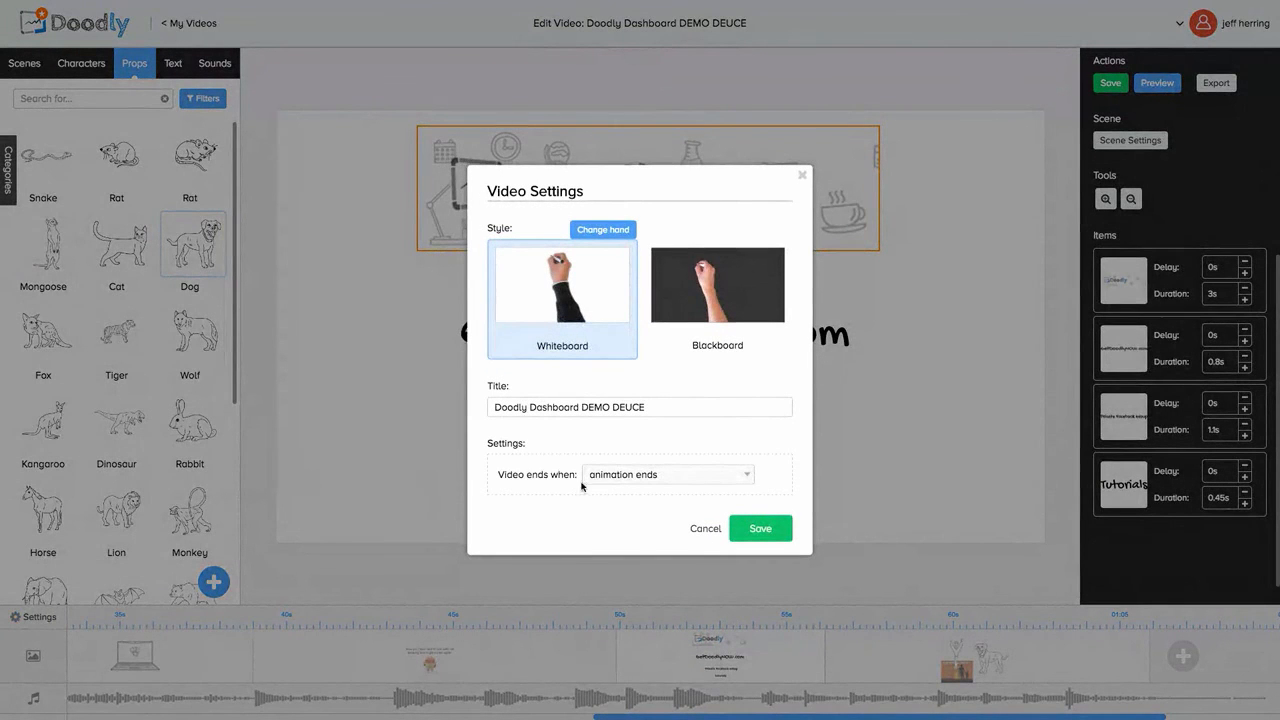
left_click(704, 529)
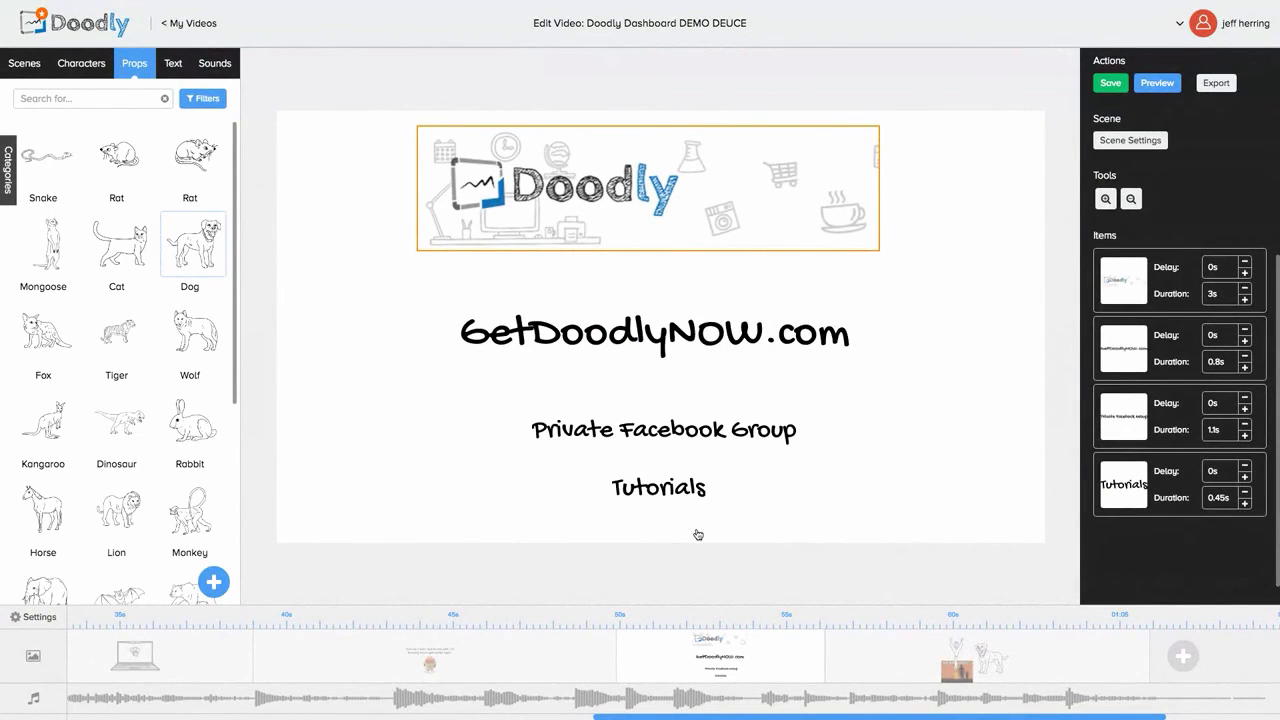
left_click(664, 430)
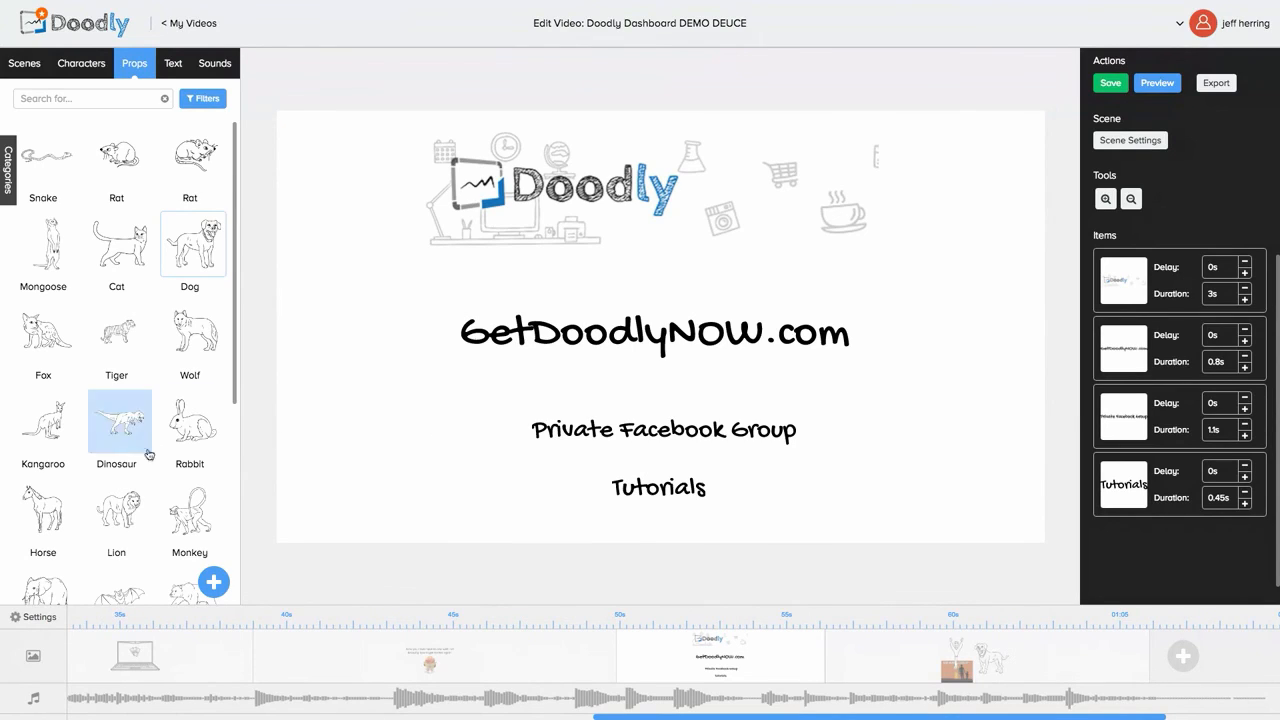
scroll(139, 491, "down", 1)
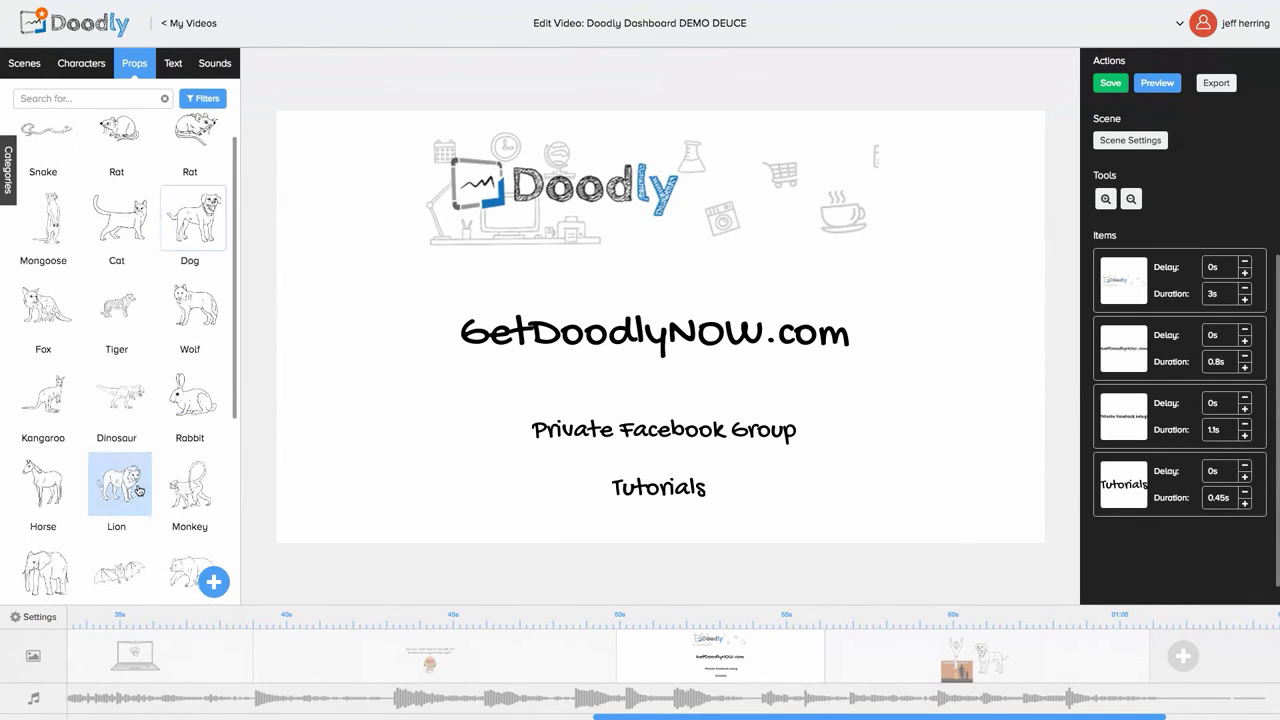